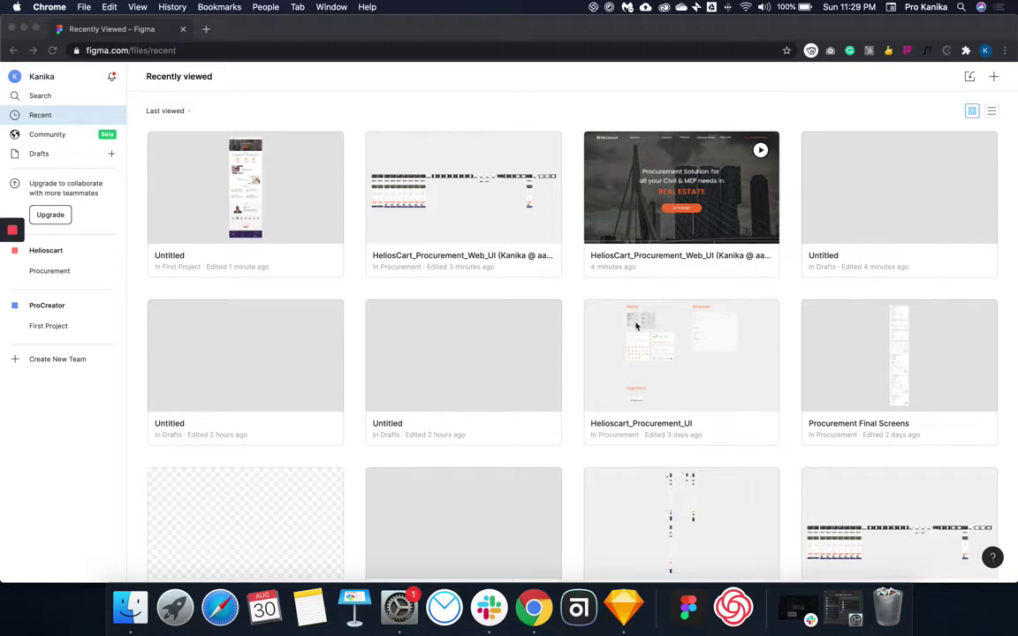
Step: Open the most recently viewed Untitled file from First Project and view its About_us page
scroll(235, 115, "down", 2)
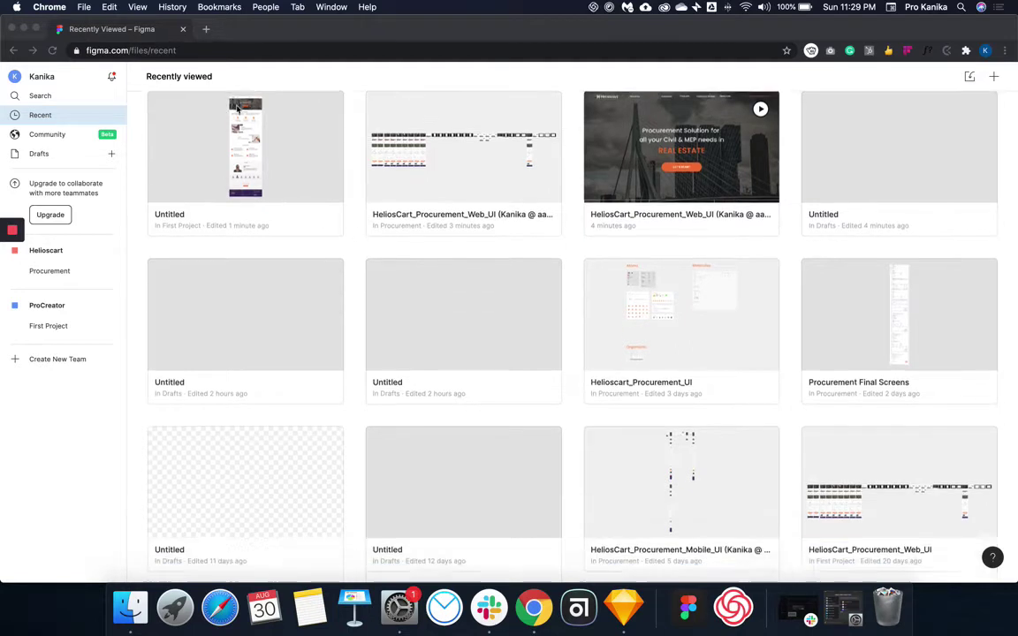
scroll(256, 119, "up", 2)
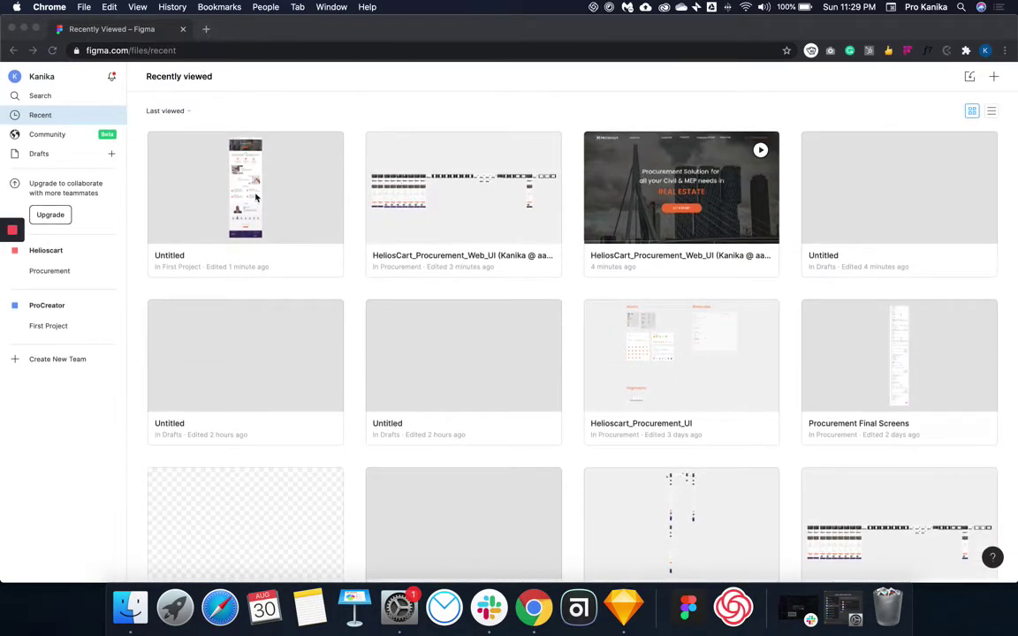
left_click(231, 178)
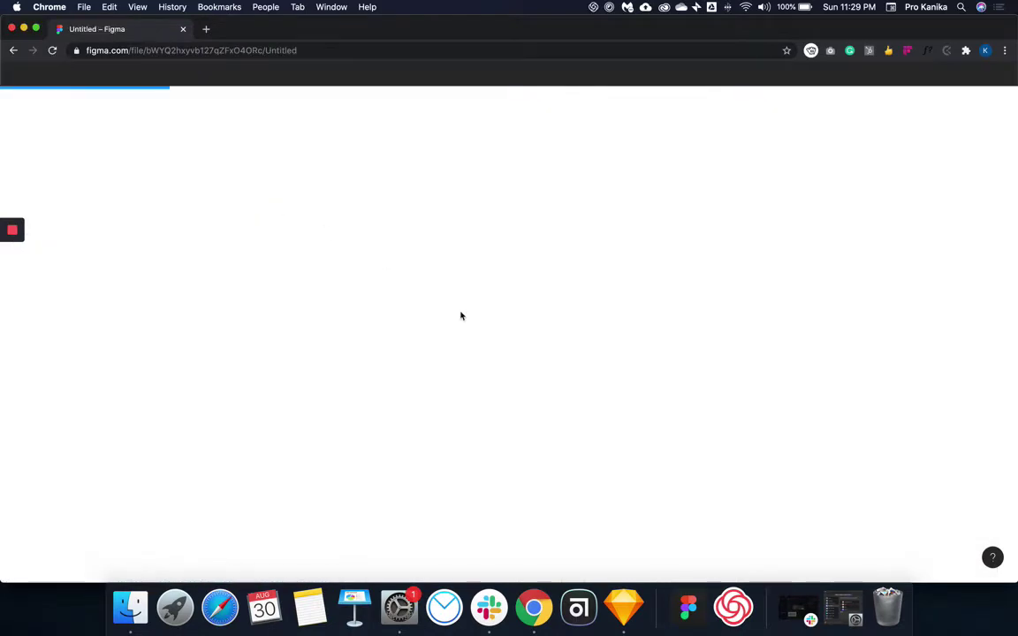
scroll(640, 277, "right", 5)
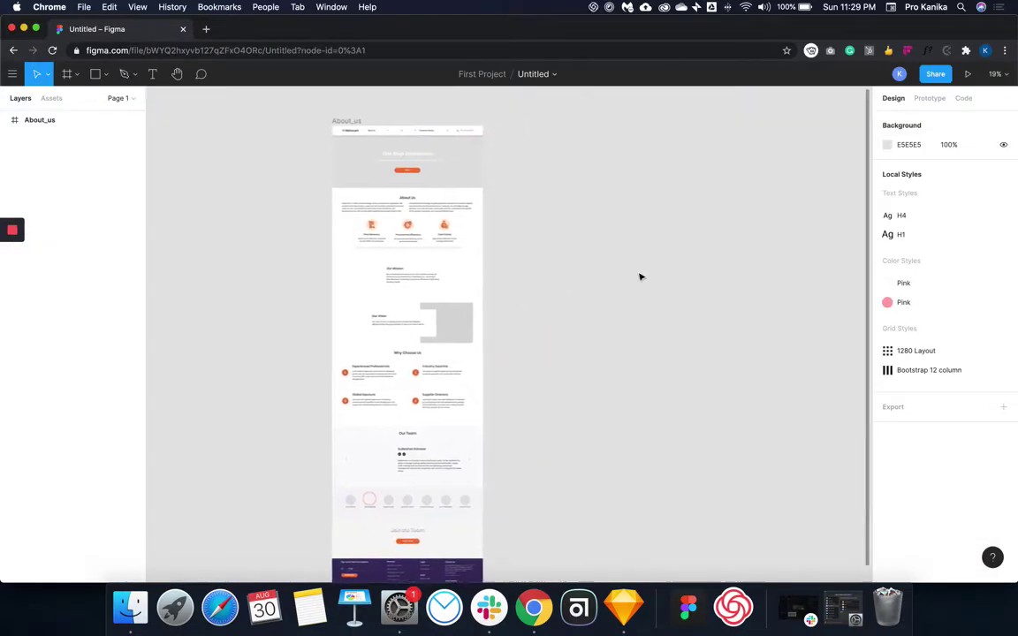
scroll(641, 277, "up", 1)
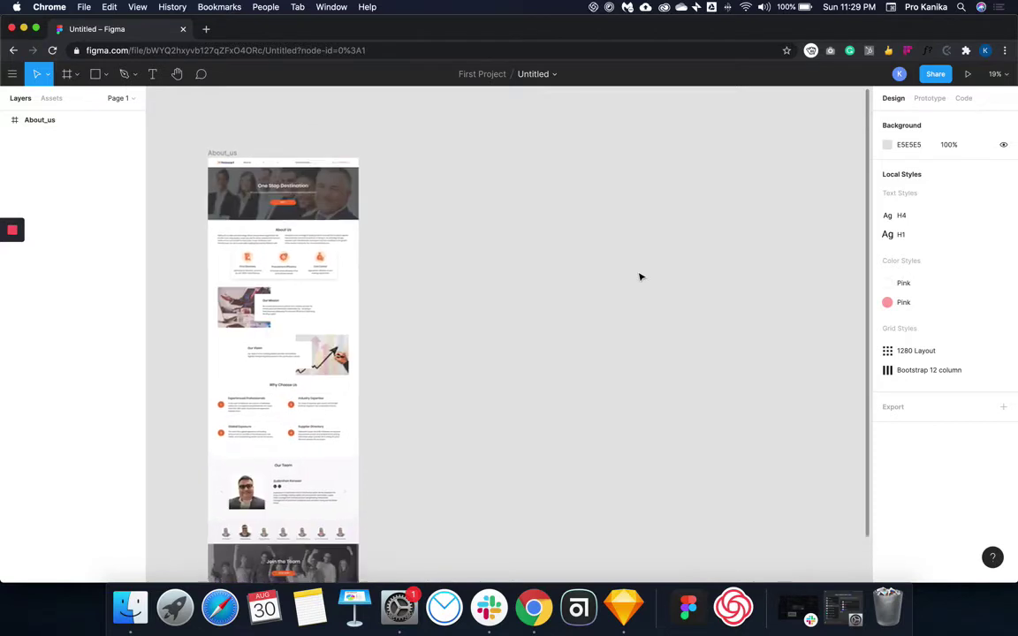
Step: Switch to the Figma desktop app and open the Untitled file from ProCreator's First Project
left_click(687, 622)
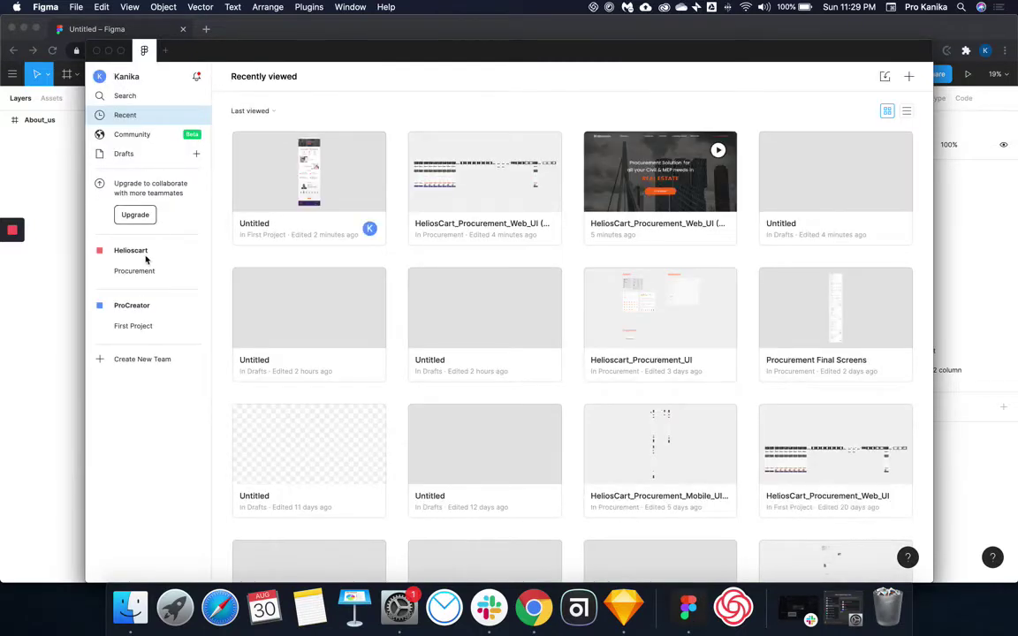
left_click(121, 51)
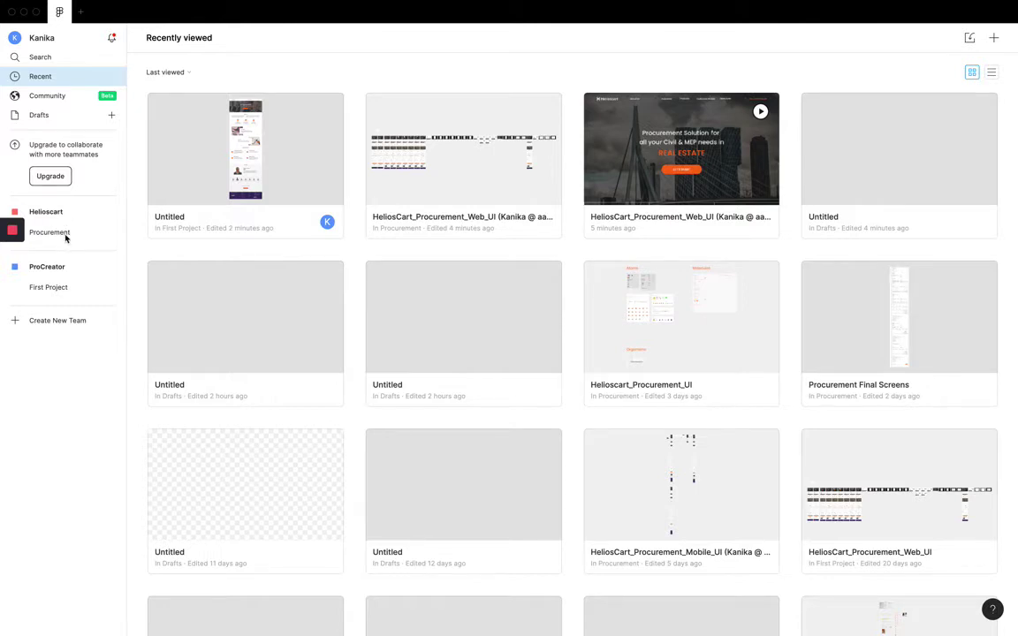
left_click(66, 288)
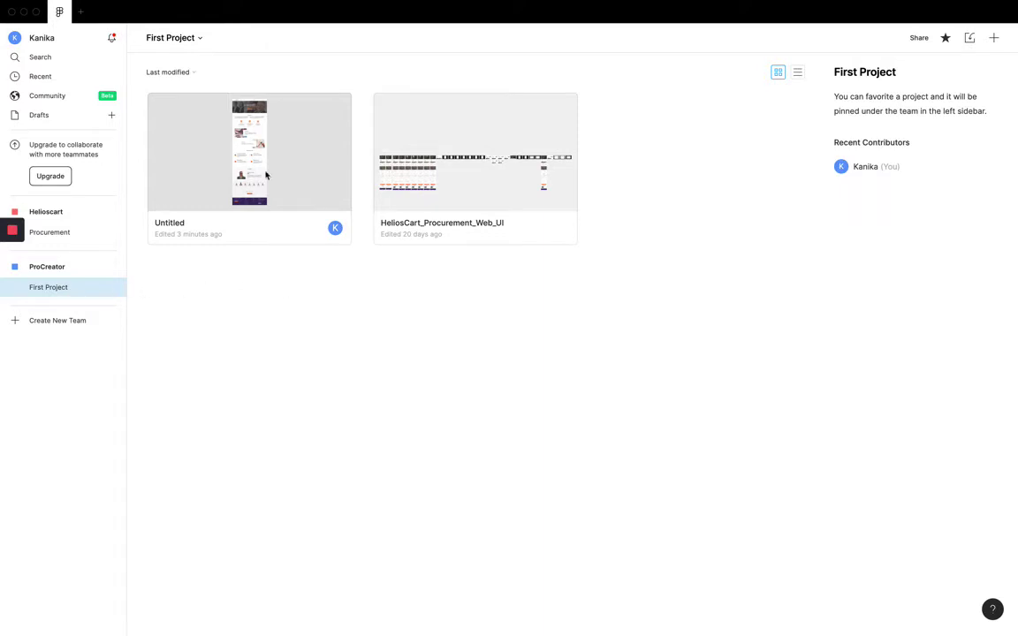
double_click(245, 134)
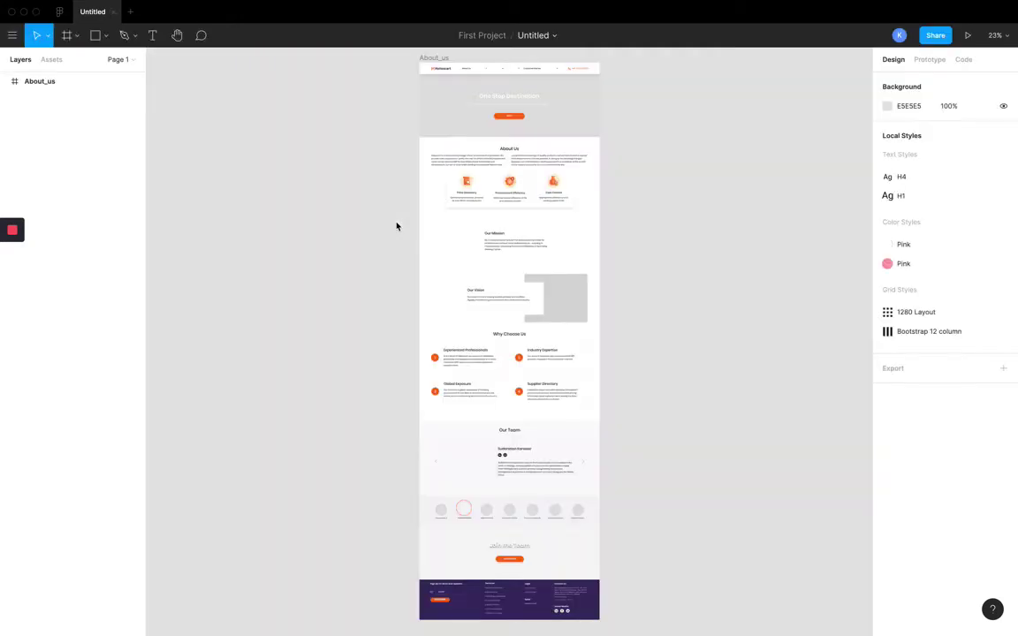
Step: Draw a freehand frame about 2507 × 1891 on the empty canvas beside About_us, and delete it
scroll(396, 226, "right", 10)
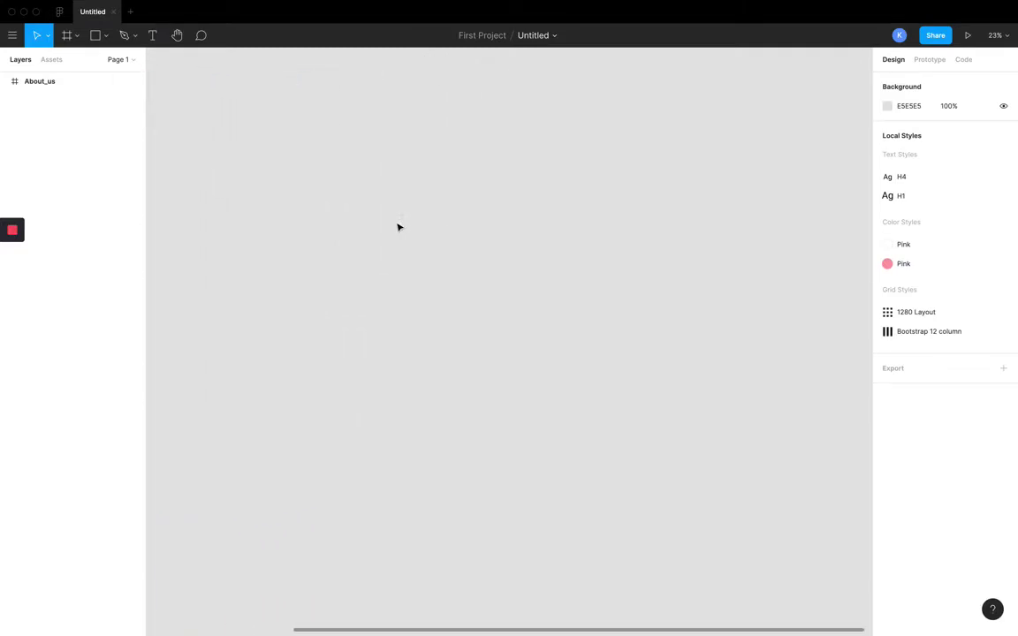
scroll(397, 226, "right", 5)
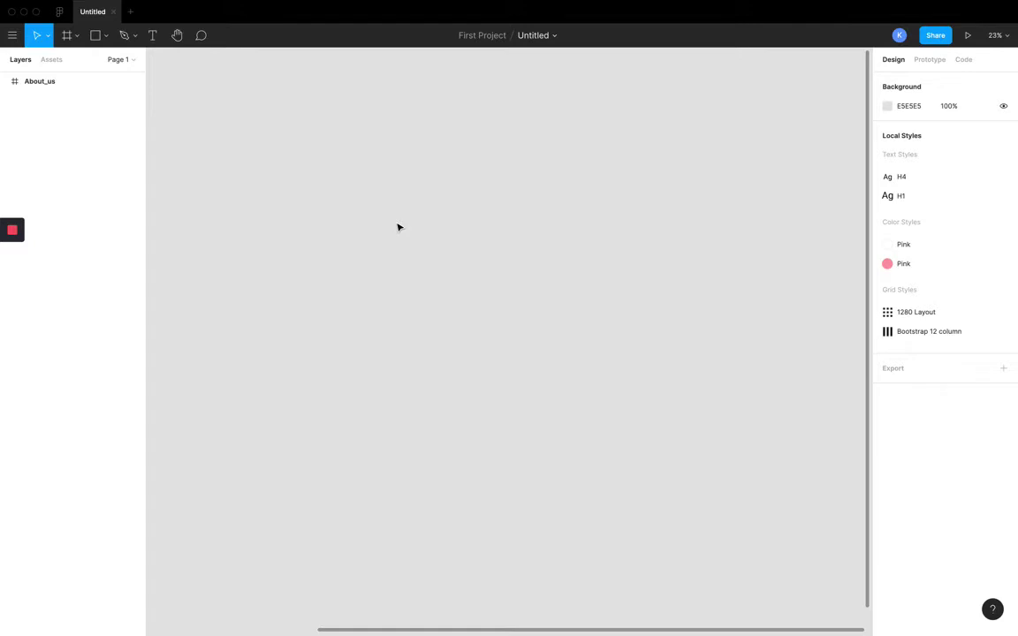
left_click(66, 37)
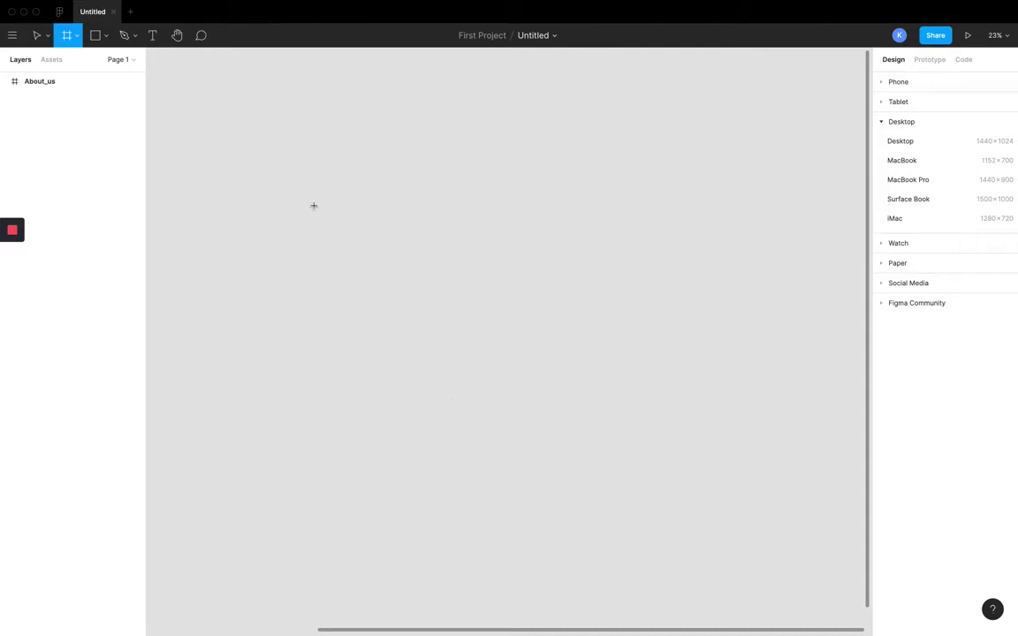
left_click_drag(296, 182, 647, 448)
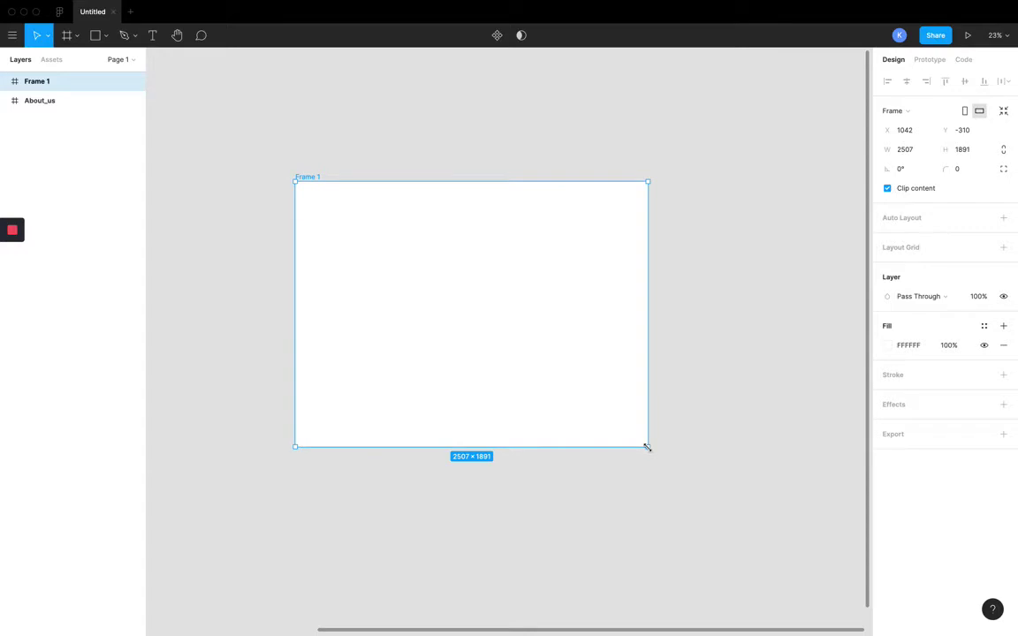
scroll(649, 450, "right", 3)
scroll(568, 415, "right", 2)
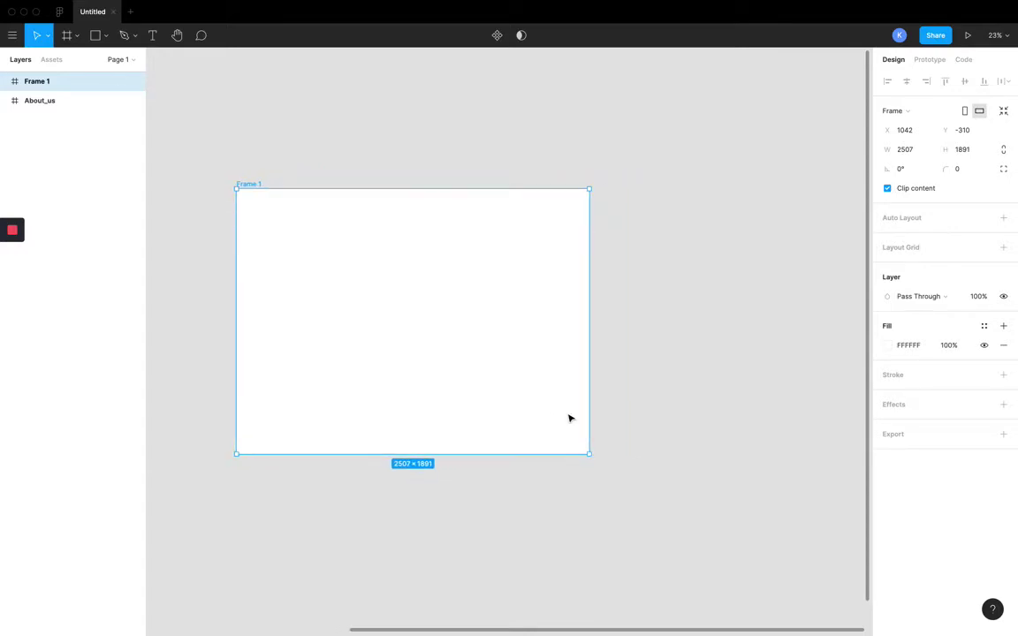
key("Delete")
Step: Create a frame from the Desktop preset, 1440 × 1024, on the empty canvas beside About_us
left_click(71, 36)
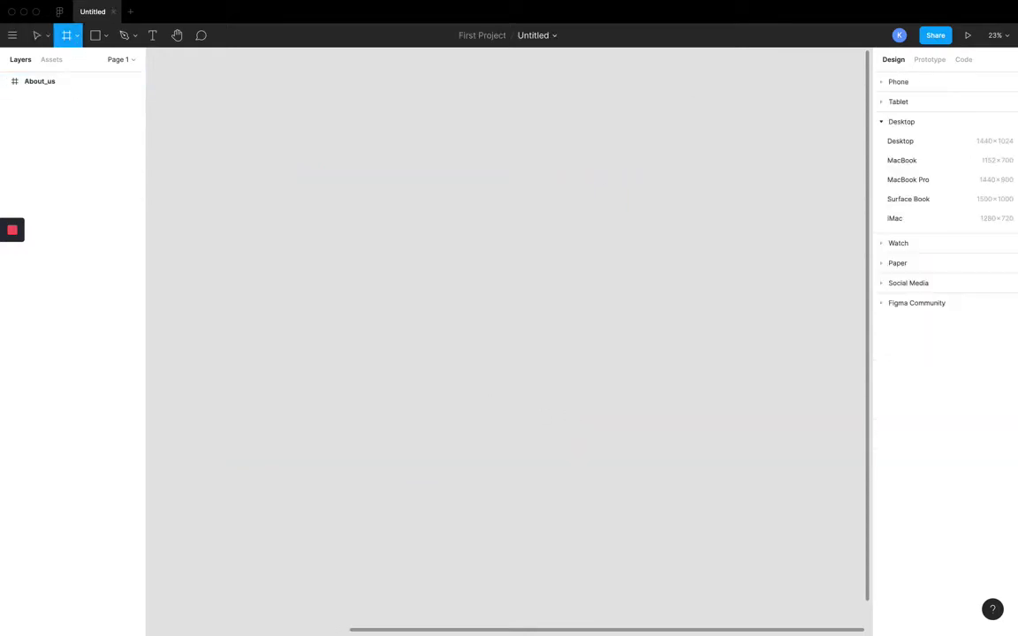
left_click(923, 142)
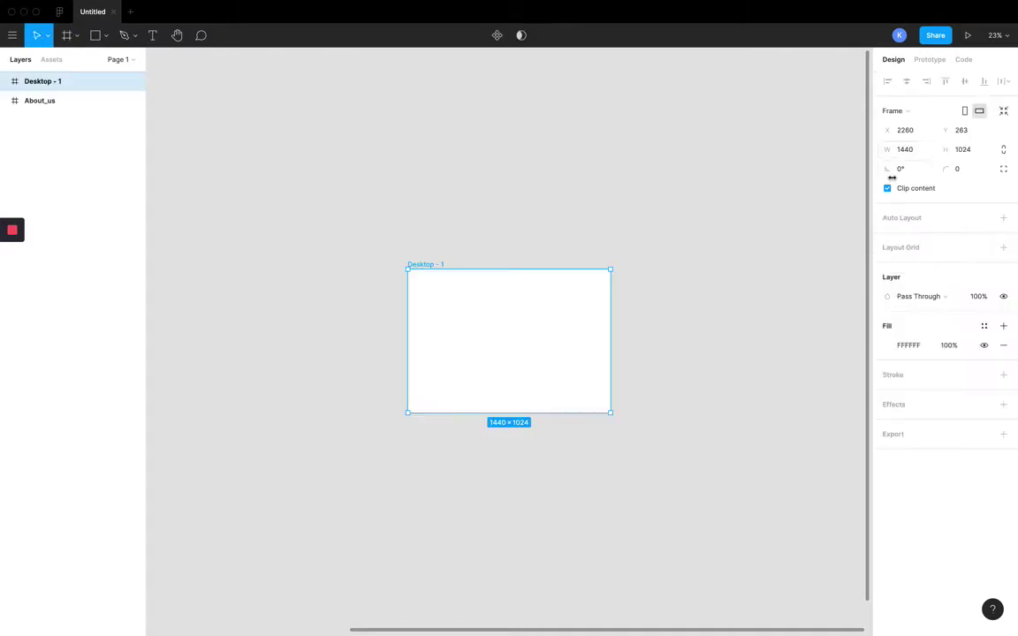
left_click(674, 359)
Step: Examine the empty desktop frame up close and alongside the About_us page
scroll(583, 330, "up", 5, "ctrl")
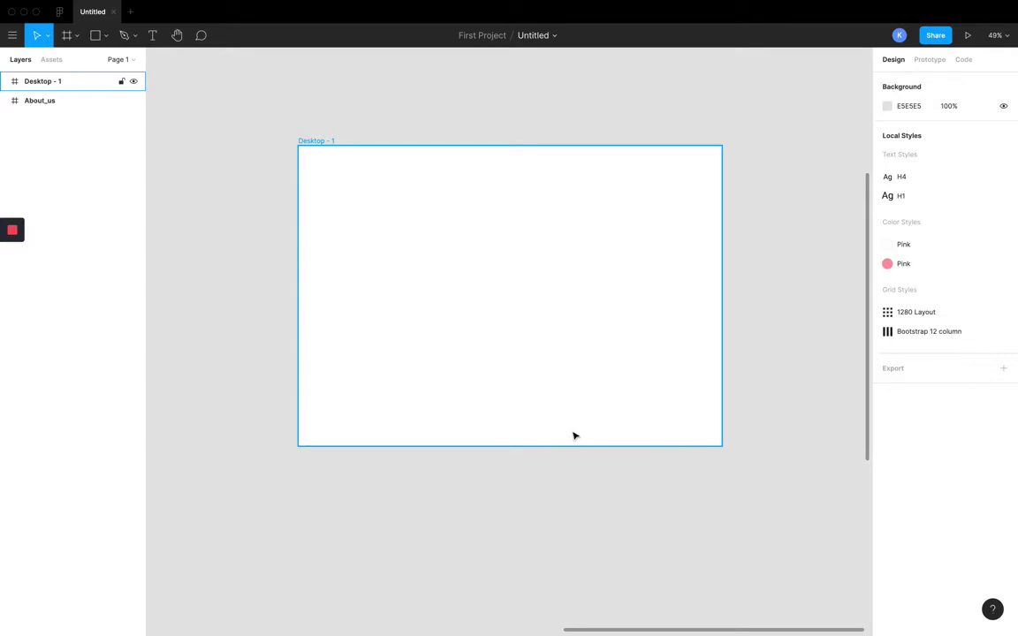
scroll(573, 435, "down", 5)
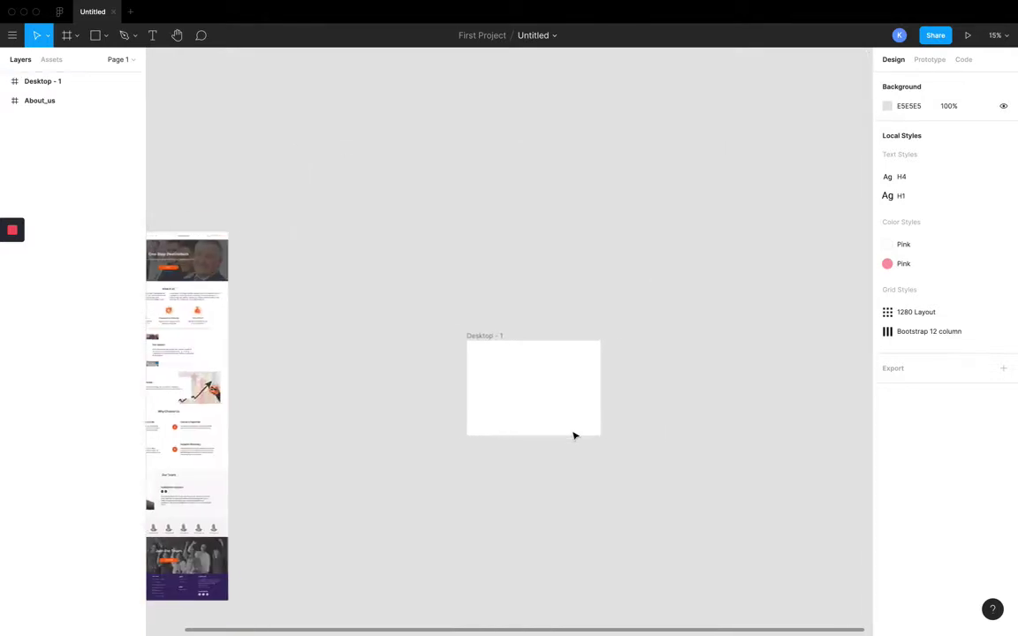
scroll(516, 405, "up", 3)
scroll(516, 405, "down", 5)
scroll(516, 407, "down", 3)
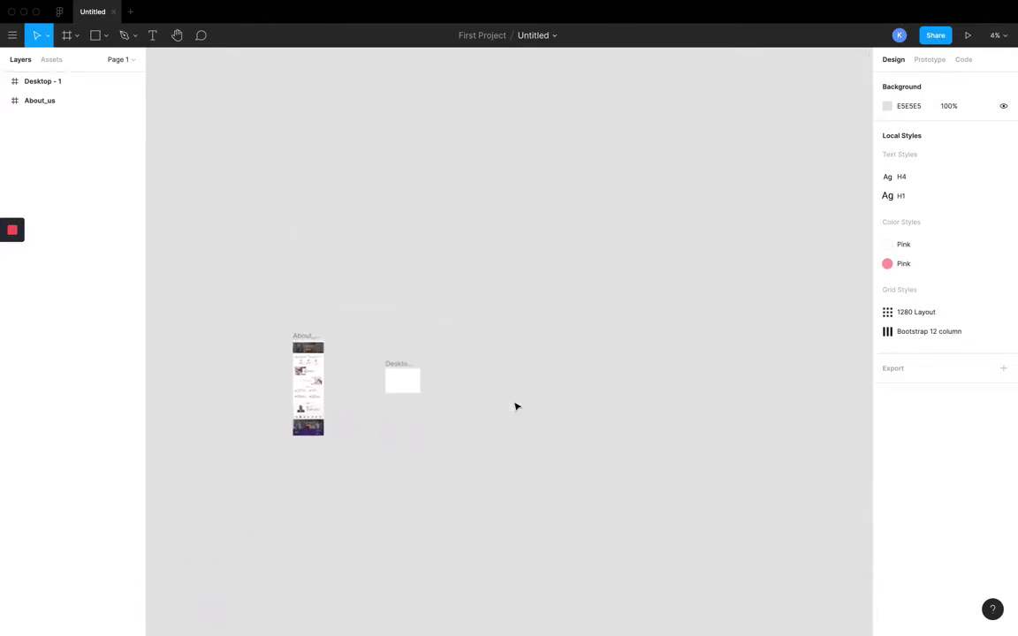
scroll(378, 351, "up", 10)
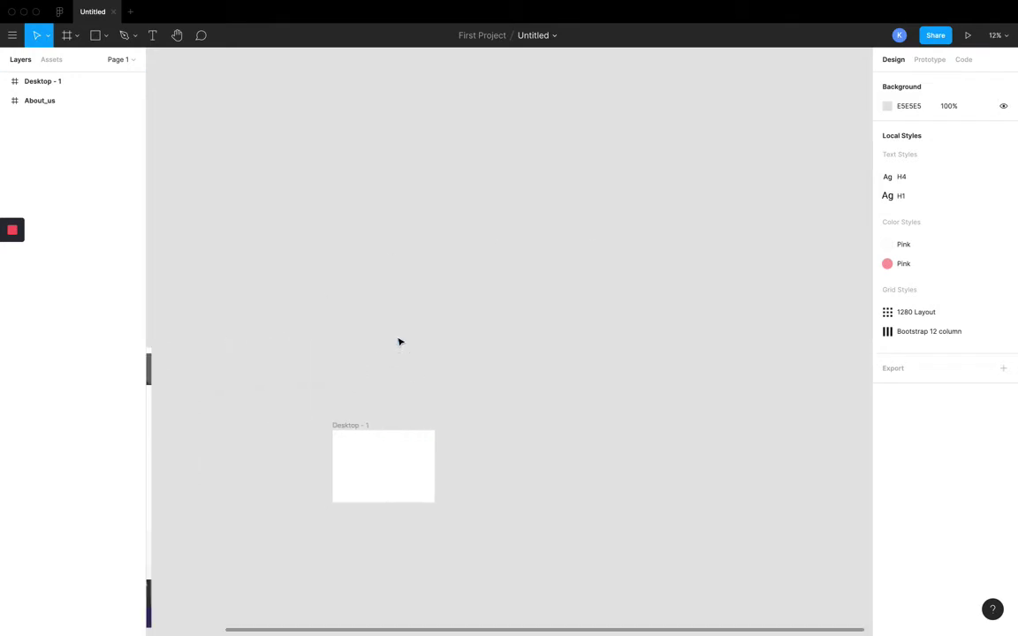
scroll(374, 361, "up", 4)
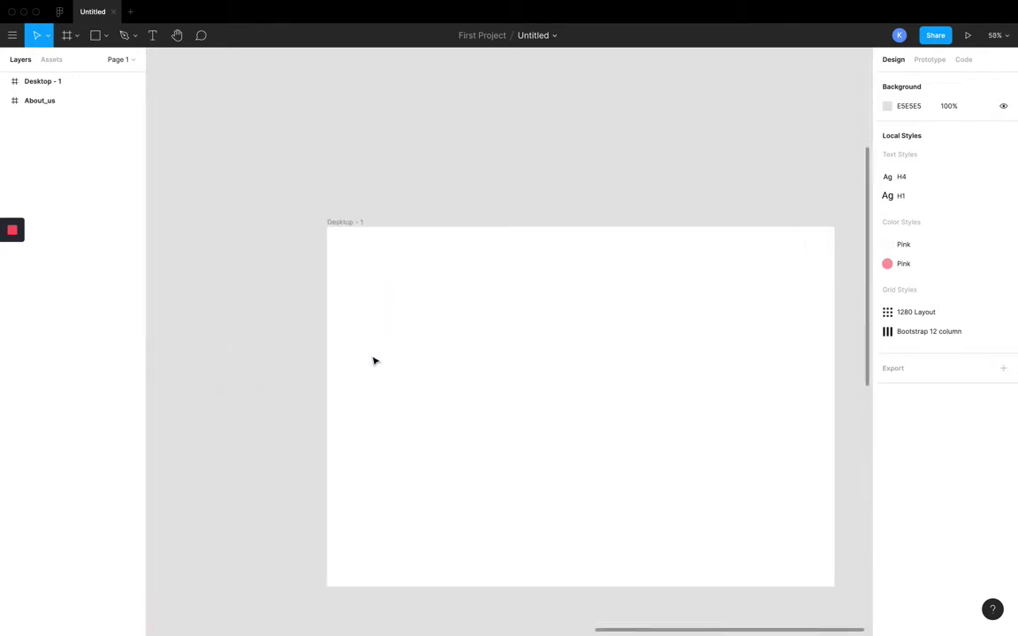
scroll(311, 297, "right", 2)
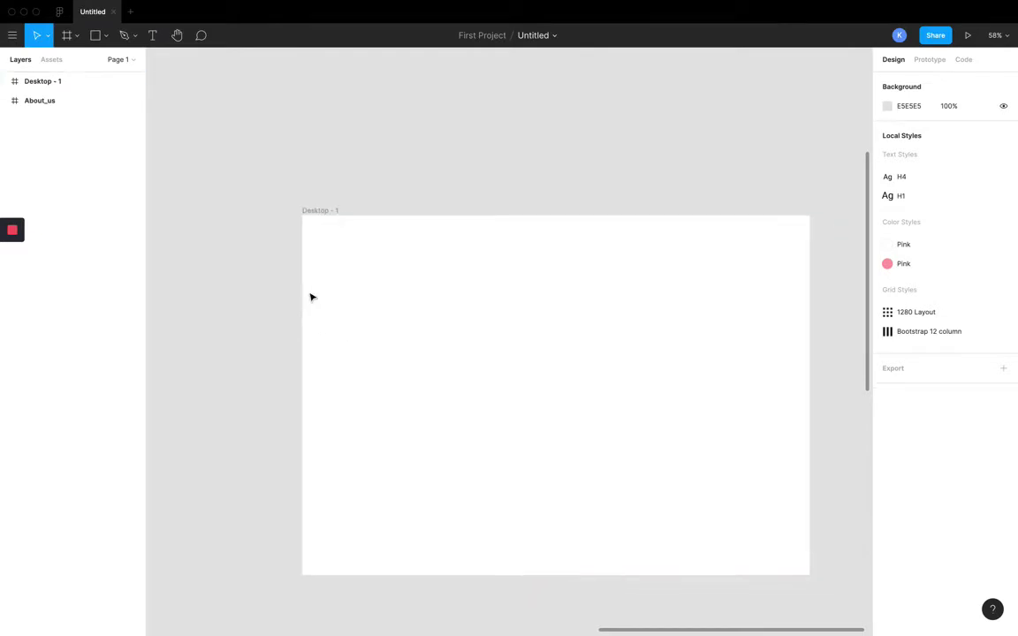
scroll(311, 297, "right", 2)
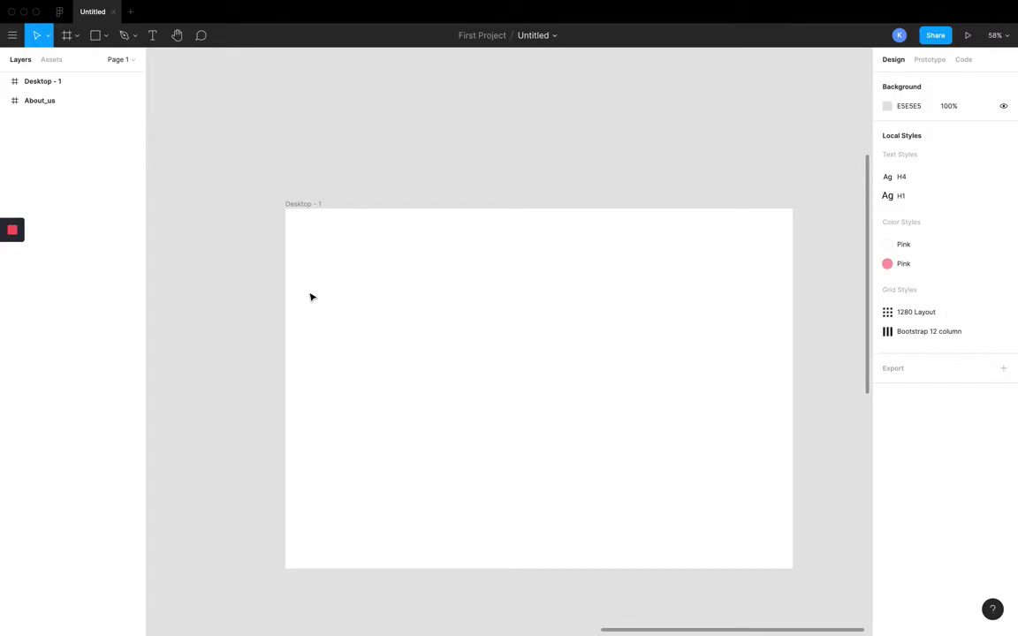
scroll(311, 297, "right", 2)
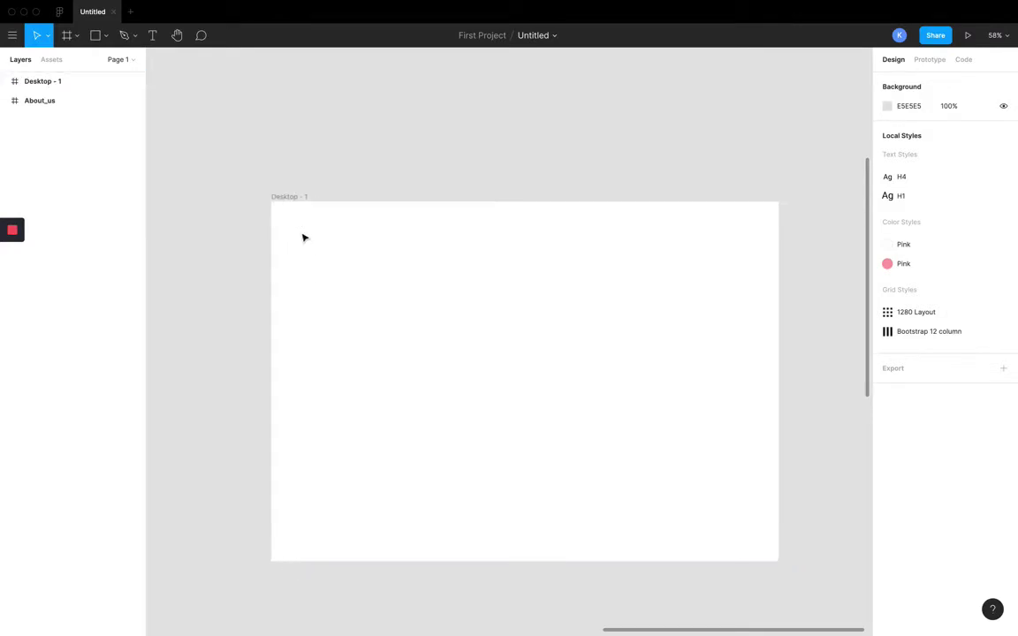
Step: Add a layout grid to the Desktop - 1 frame and change it to Columns with a count of 12
left_click(297, 200)
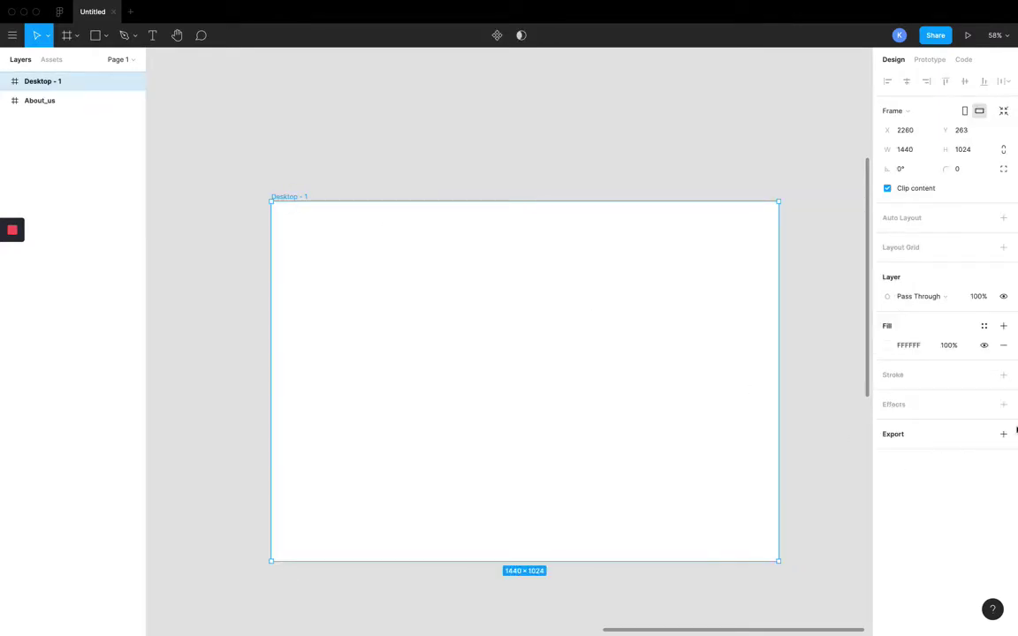
scroll(616, 329, "right", 2)
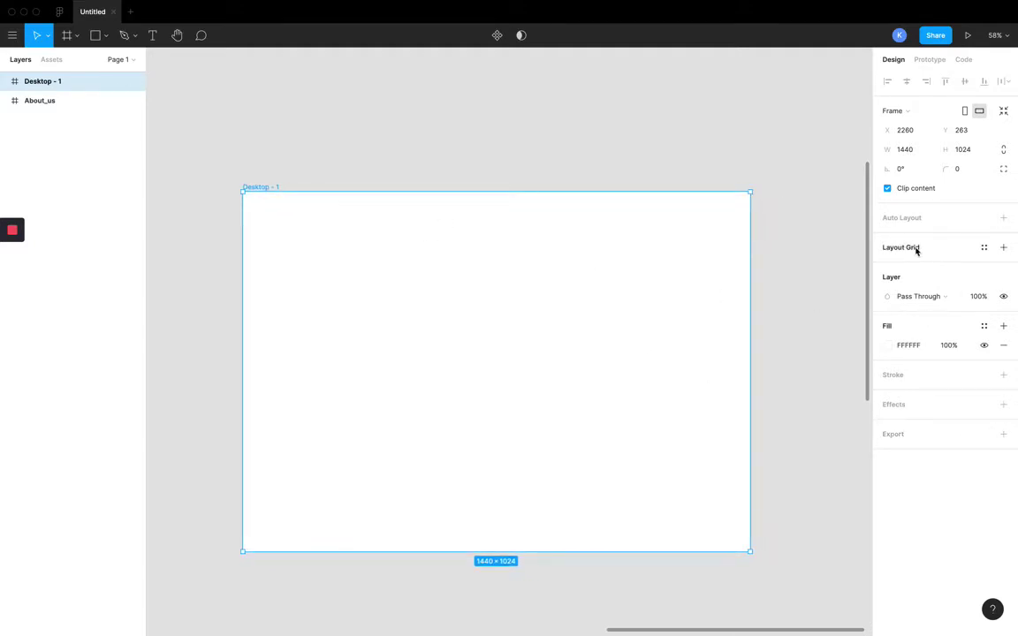
left_click(1004, 248)
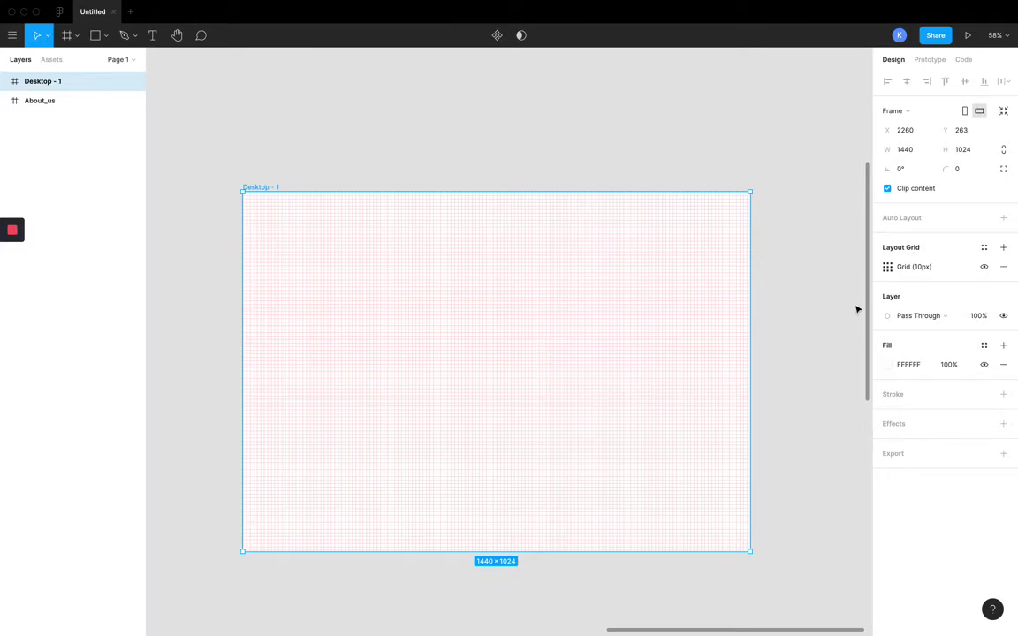
left_click(888, 268)
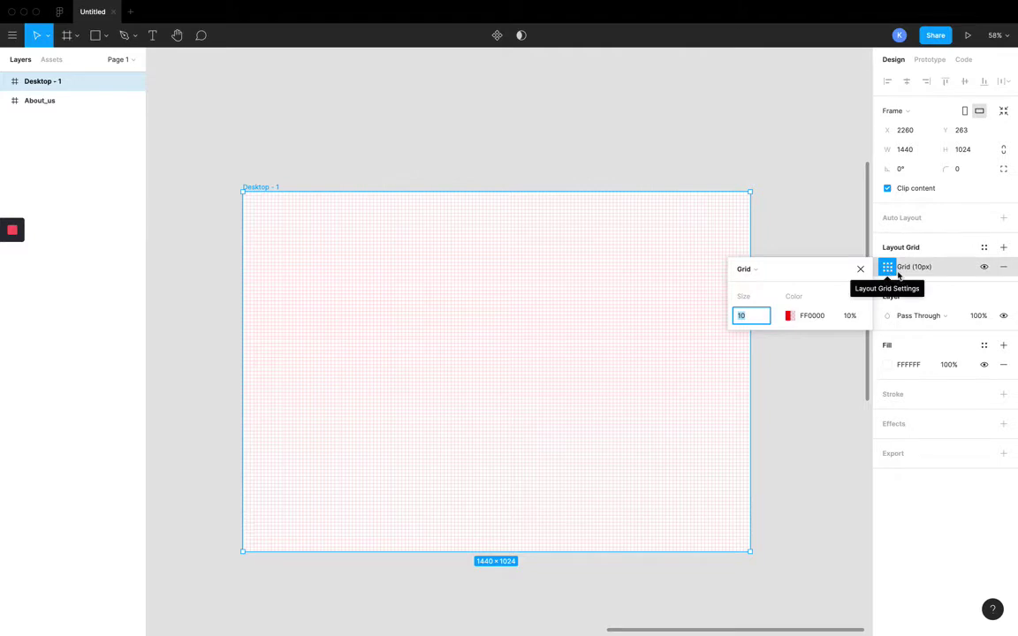
left_click(753, 271)
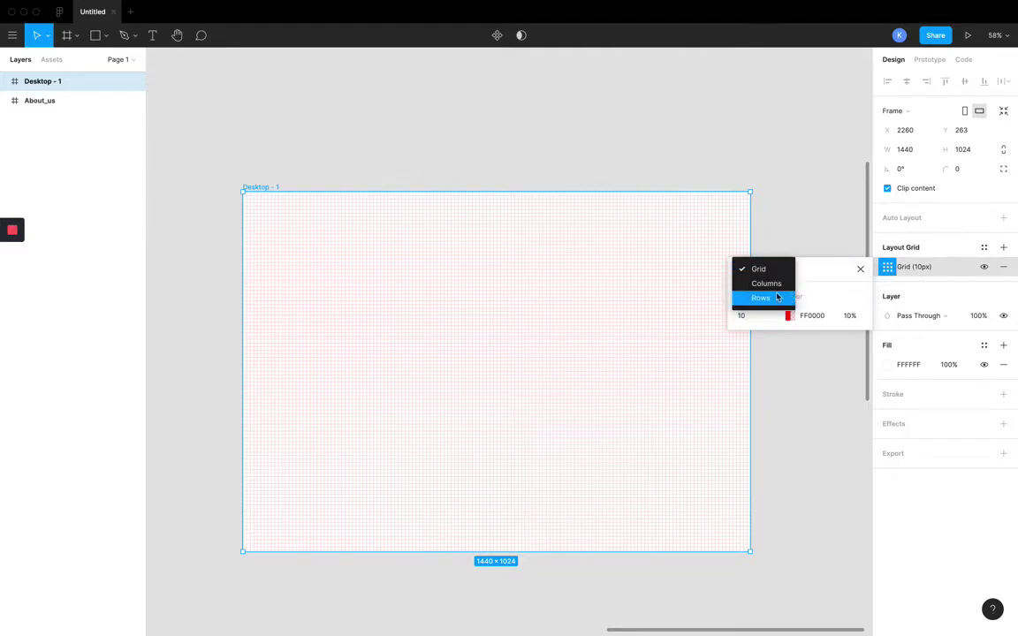
left_click(771, 287)
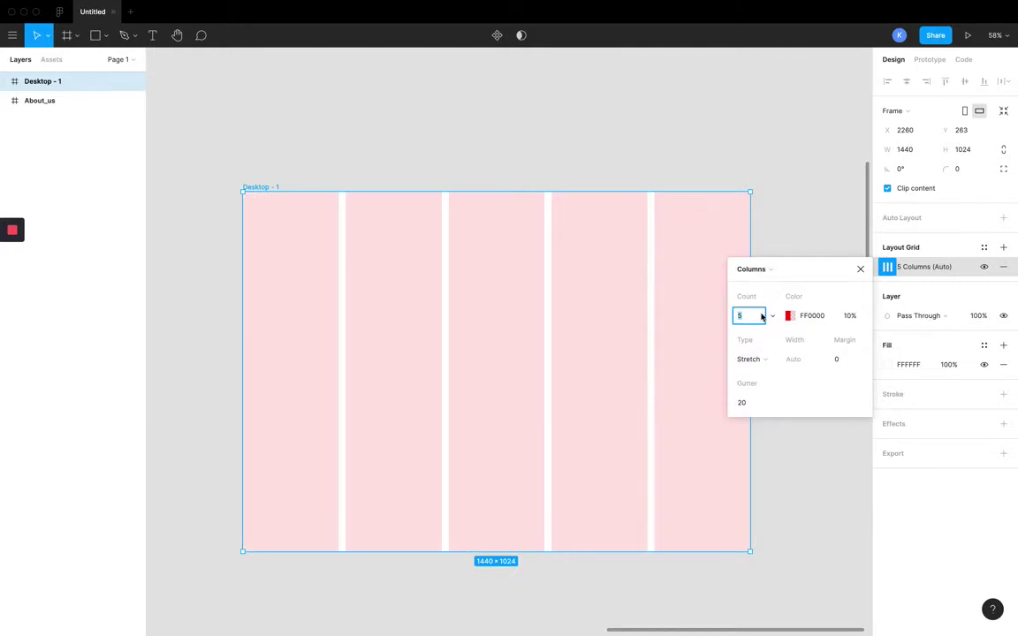
key("Return")
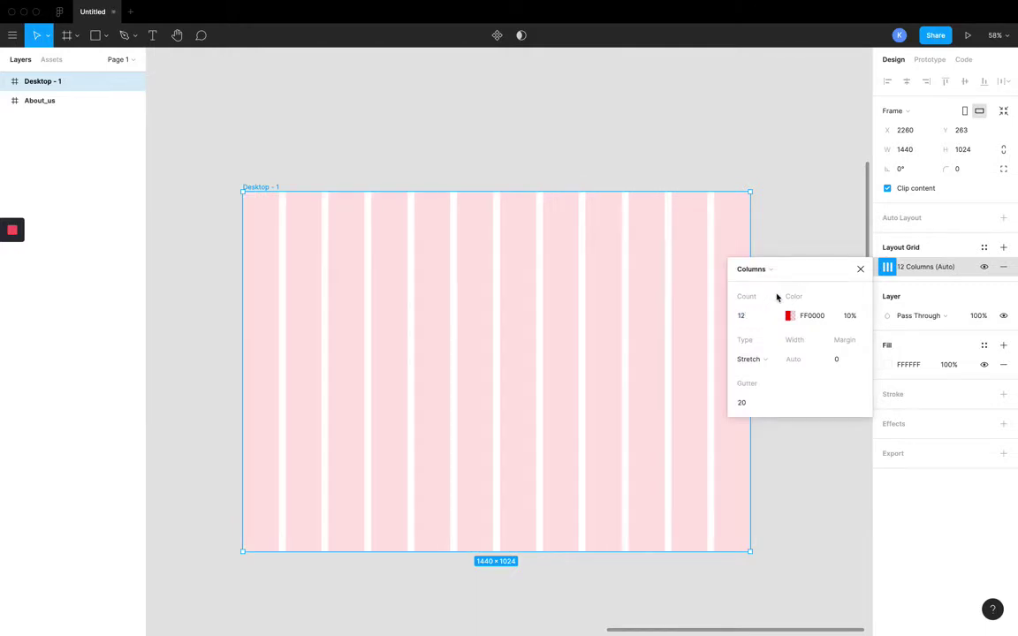
Step: Set the column grid's type to Center, with a column width of 70 and a gutter of 30
left_click(766, 360)
left_click(762, 343)
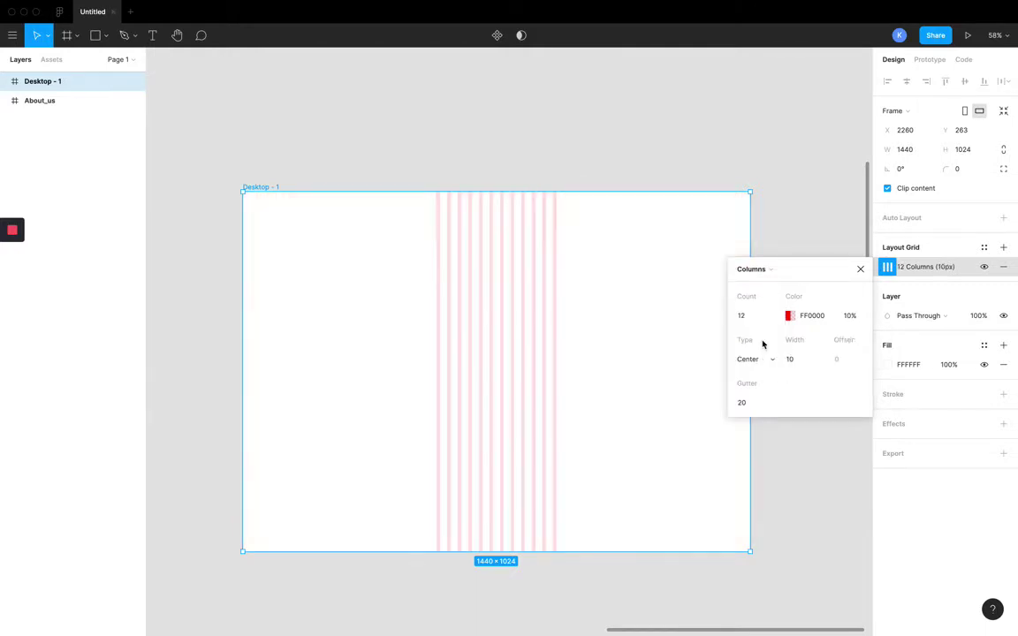
left_click(799, 360)
left_click_drag(801, 361, 778, 361)
type("70")
left_click(750, 403)
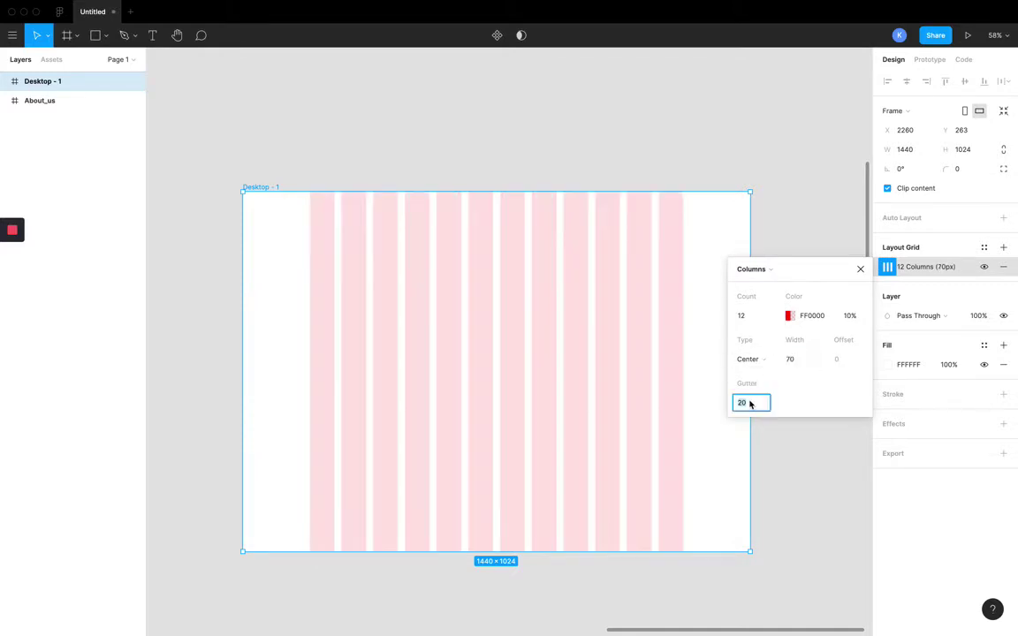
type("30")
left_click(821, 402)
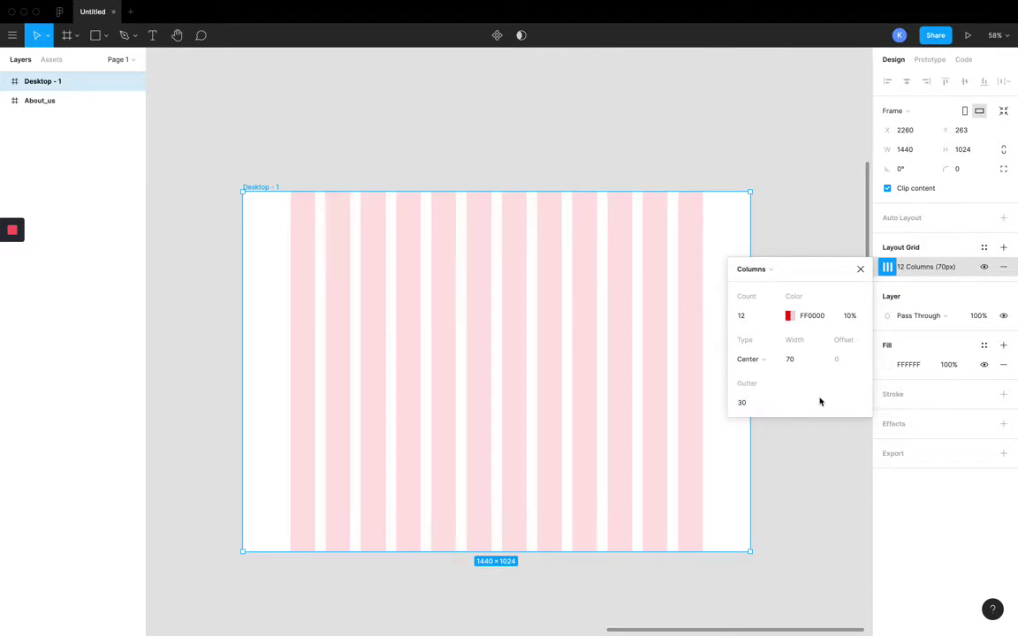
left_click(808, 464)
scroll(709, 268, "right", 1)
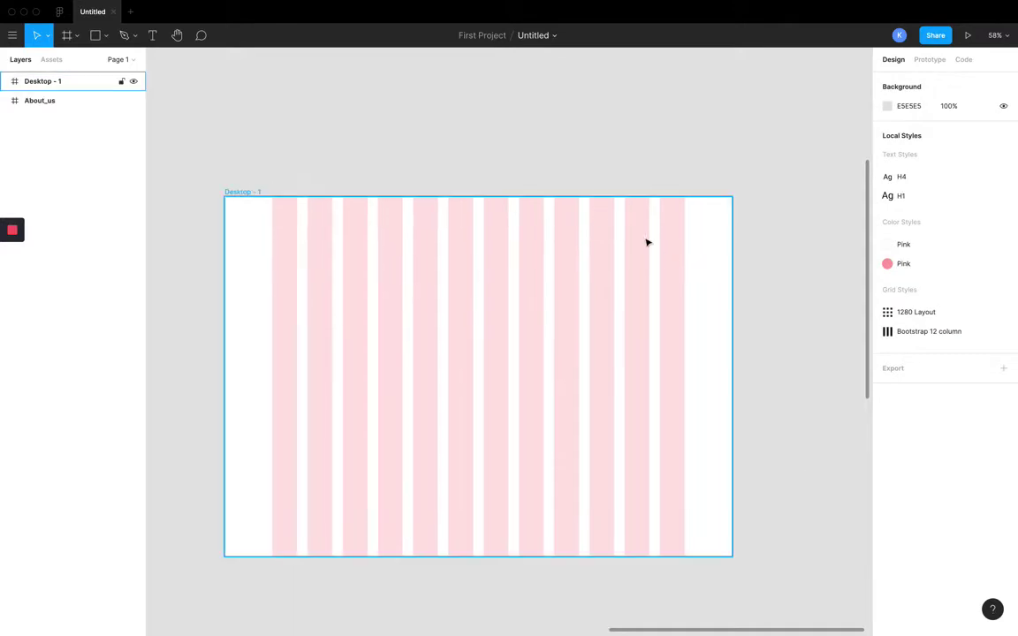
Step: Draw a small 100 × 100 frame over the upper-left corner of the Desktop - 1 frame
scroll(647, 243, "right", 1)
scroll(666, 251, "down", 2)
scroll(645, 221, "right", 2)
key("f")
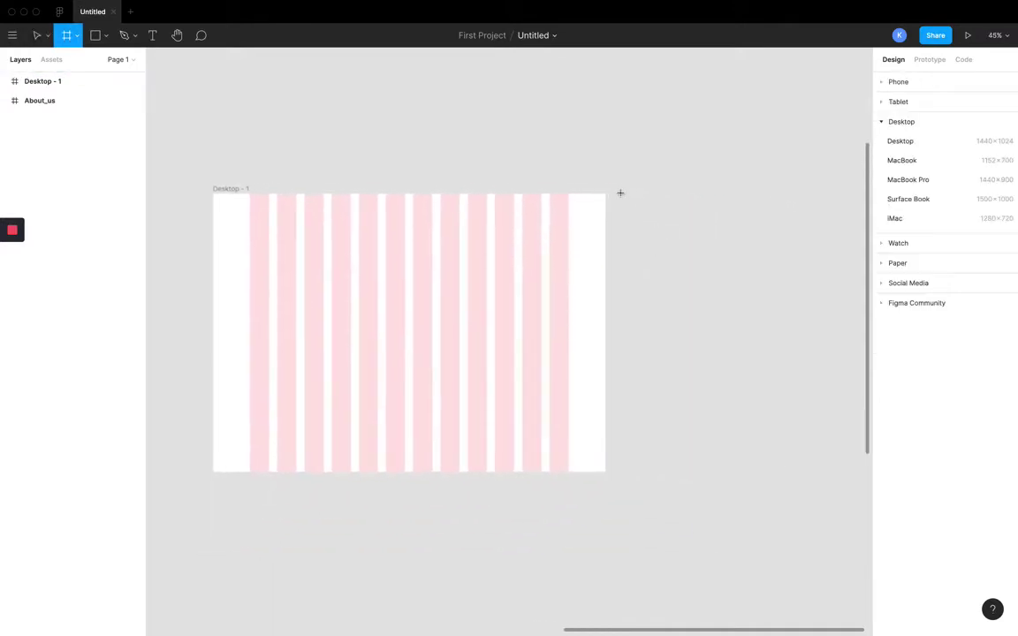
left_click_drag(217, 179, 245, 205)
key("Escape")
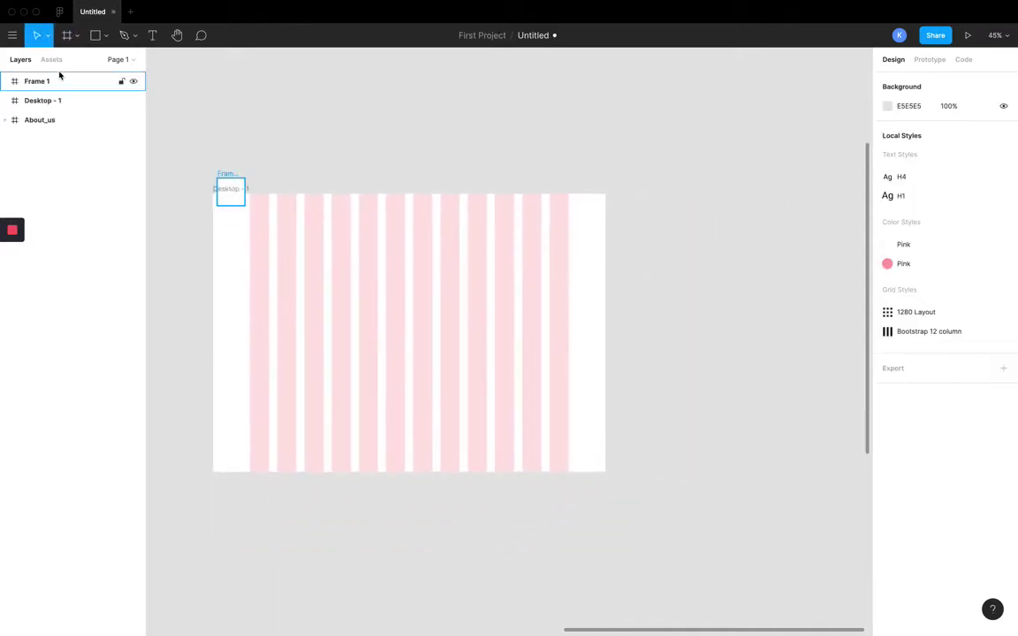
Step: Create a second 1440 × 1024 frame from the Desktop preset and line it up beside Desktop - 1
key("f")
left_click(924, 143)
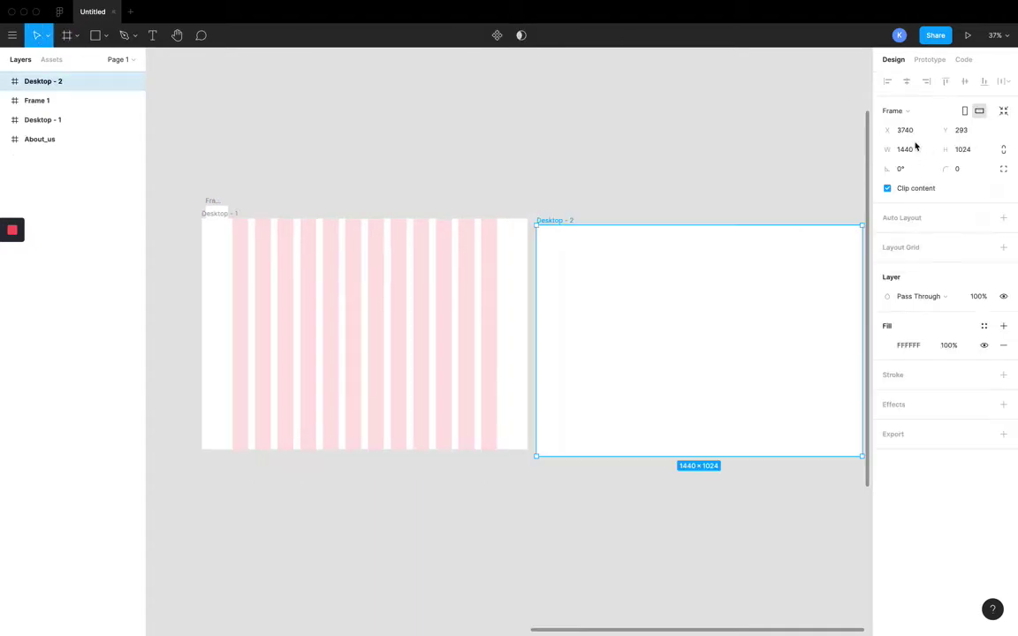
left_click(582, 211)
left_click_drag(561, 227, 562, 219)
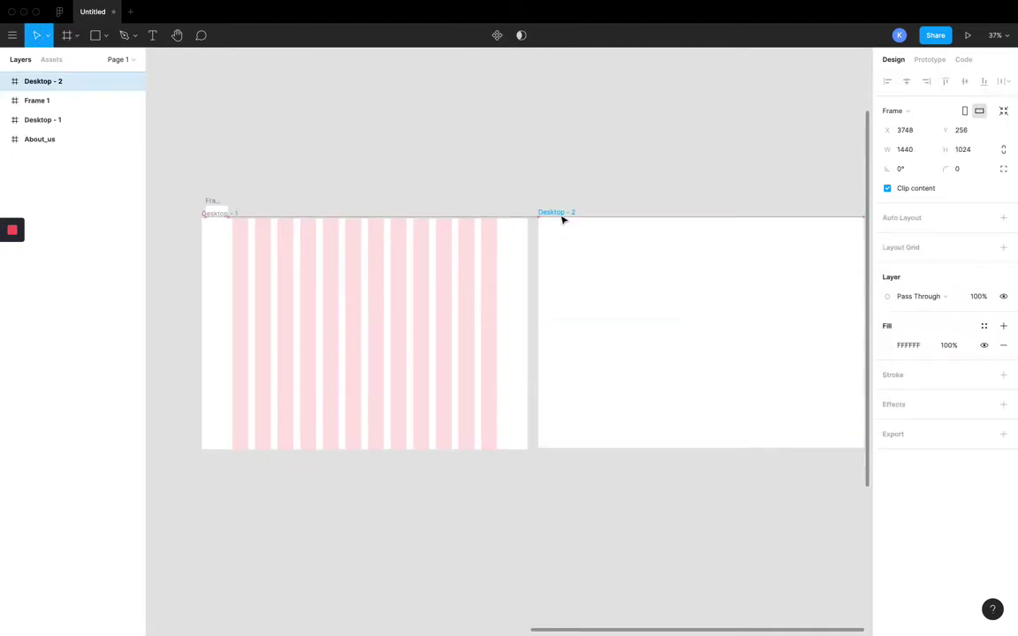
scroll(717, 291, "right", 2)
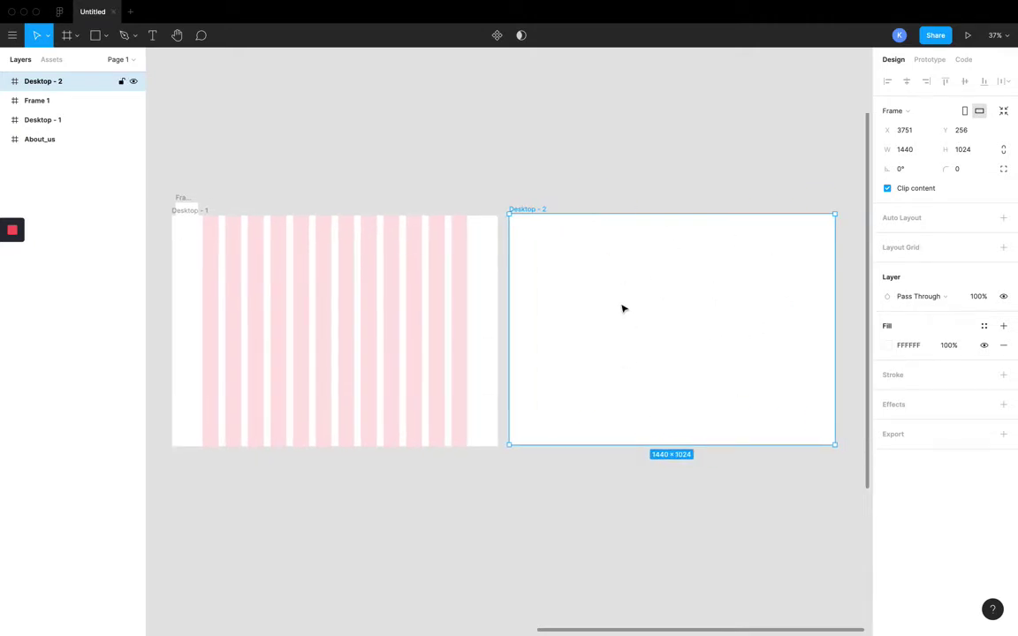
Step: Delete the small stray frame overlapping the corner of Desktop - 1
scroll(623, 309, "left", 4)
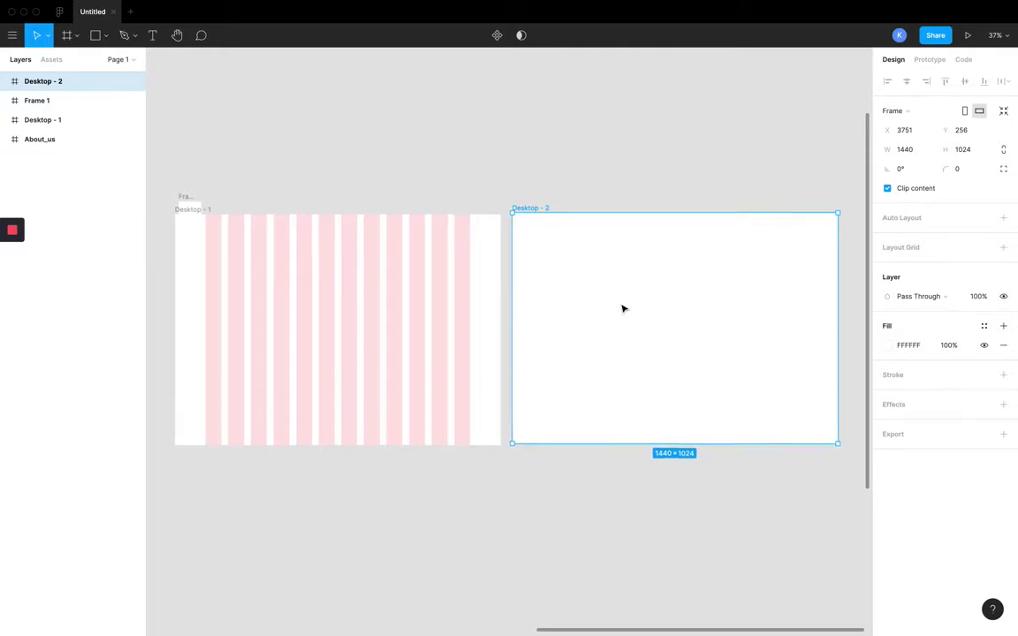
scroll(616, 305, "up", 5, "ctrl")
scroll(504, 262, "down", 3)
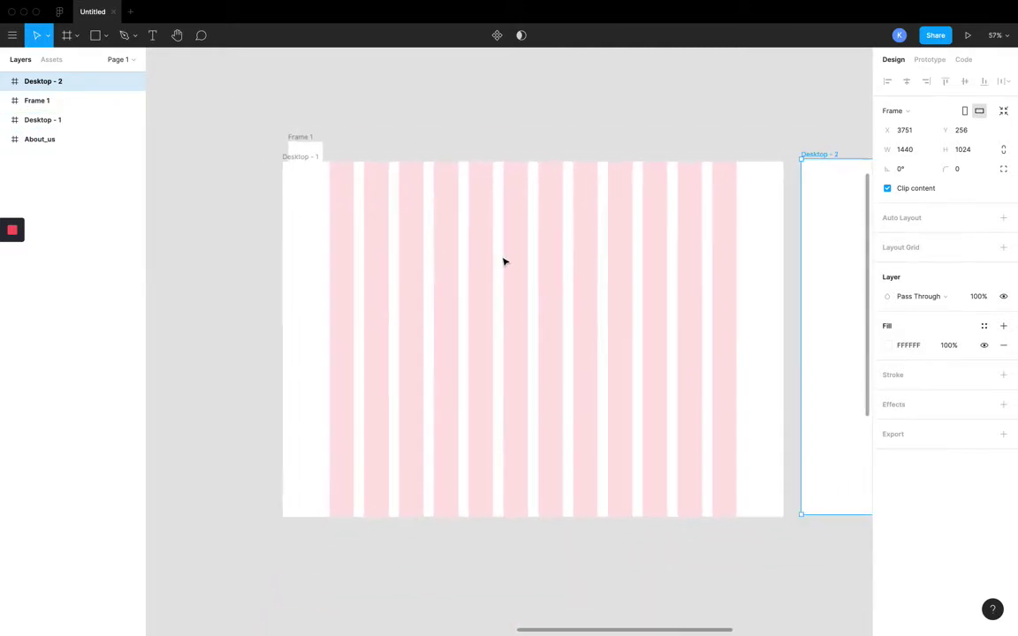
left_click(309, 166)
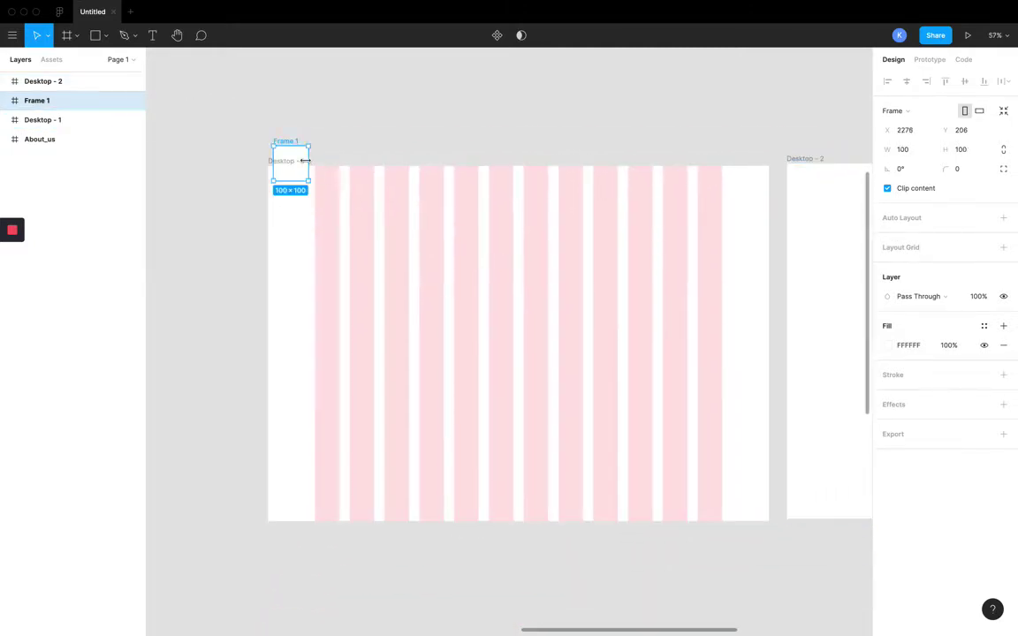
key("Delete")
Step: Save the column layout grid of the Desktop - 1 frame as a grid style named "12 column grid"
left_click(287, 162)
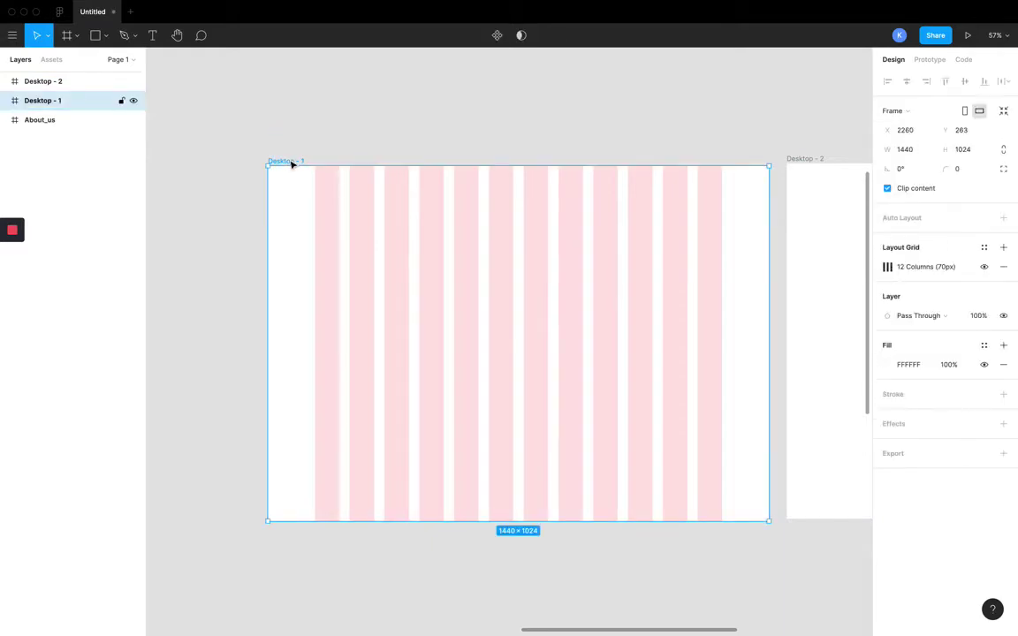
scroll(289, 160, "right", 2)
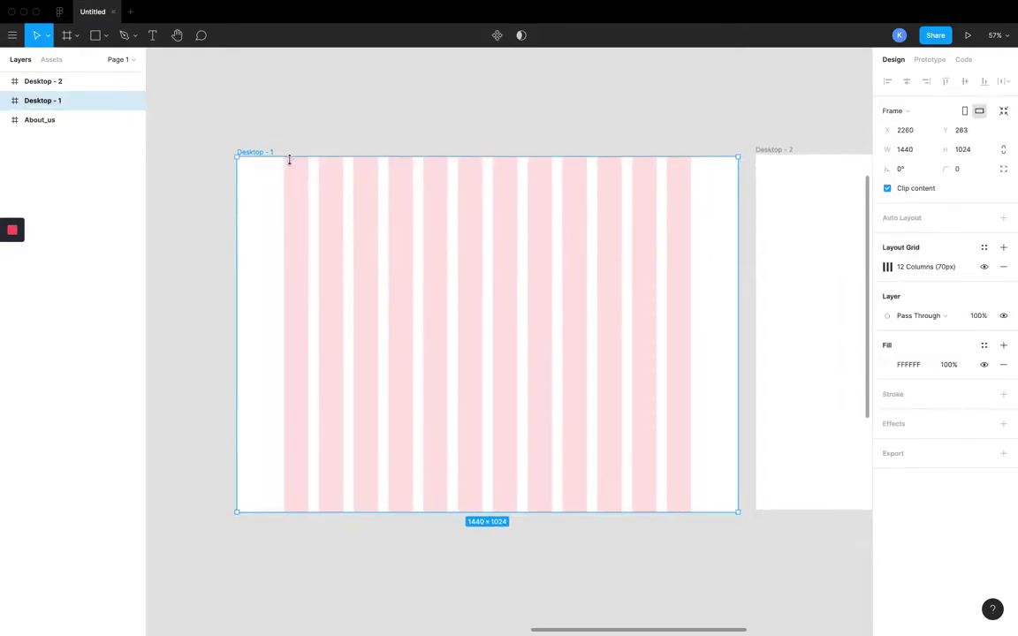
left_click(985, 248)
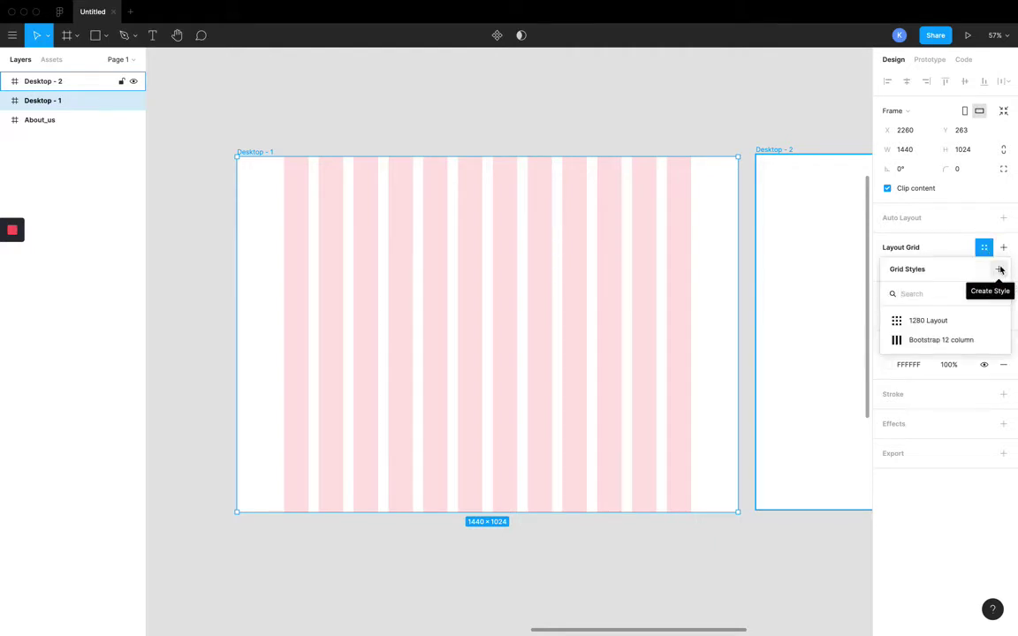
left_click(1000, 270)
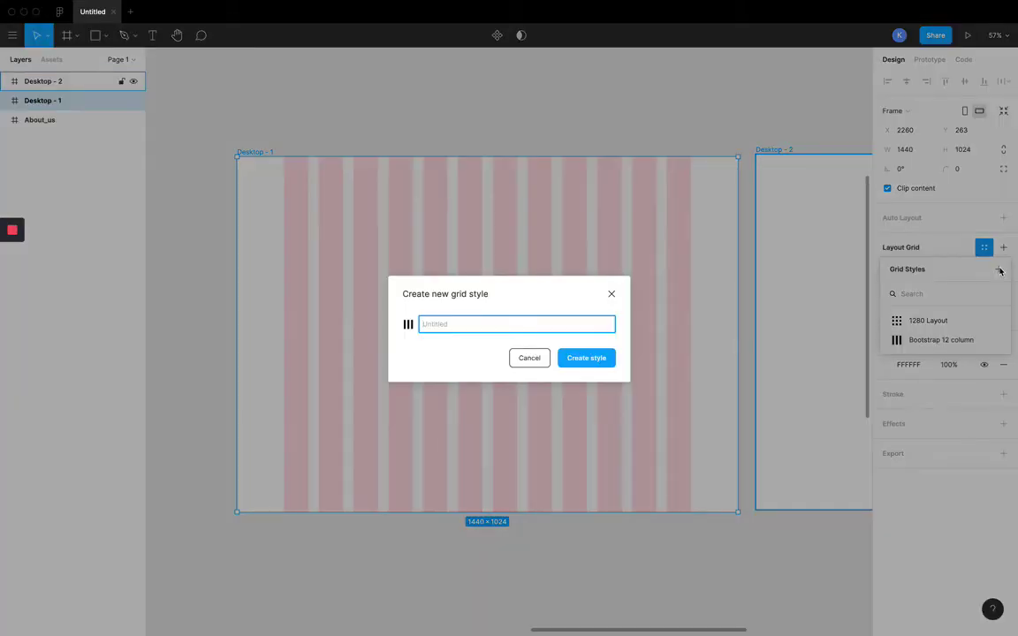
type("12 column grid")
left_click(587, 358)
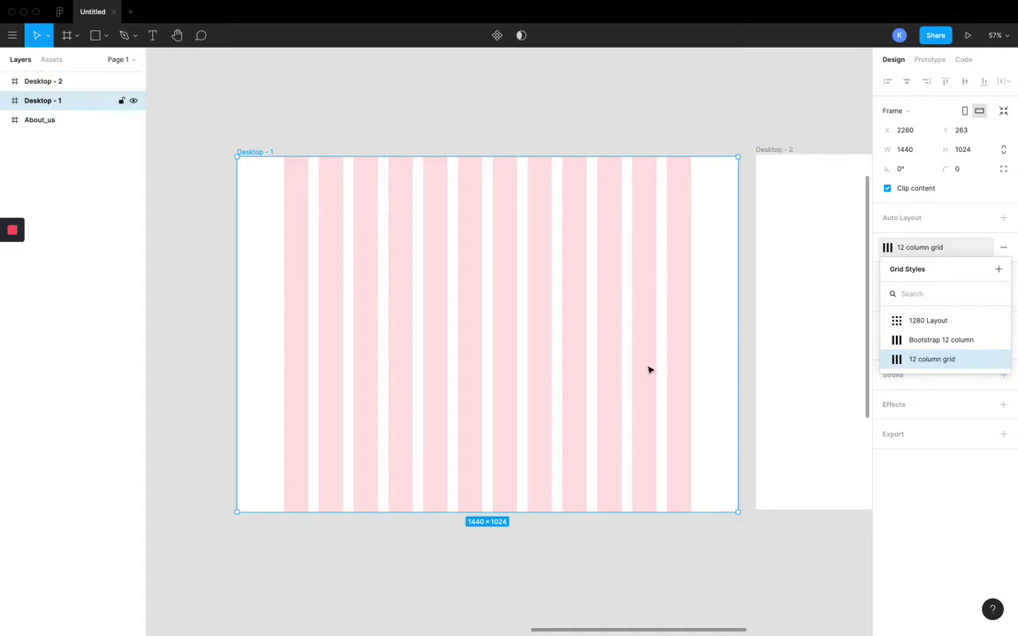
Step: Apply the "12 column grid" style to the empty Desktop - 2 frame
scroll(650, 369, "right", 5)
scroll(650, 369, "right", 3)
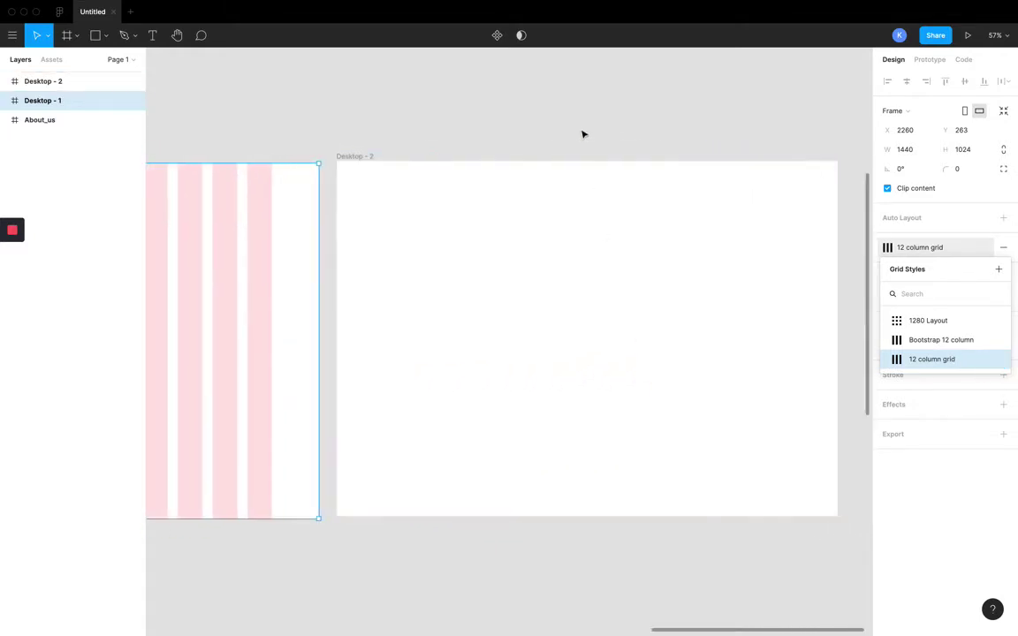
left_click(548, 142)
left_click(358, 156)
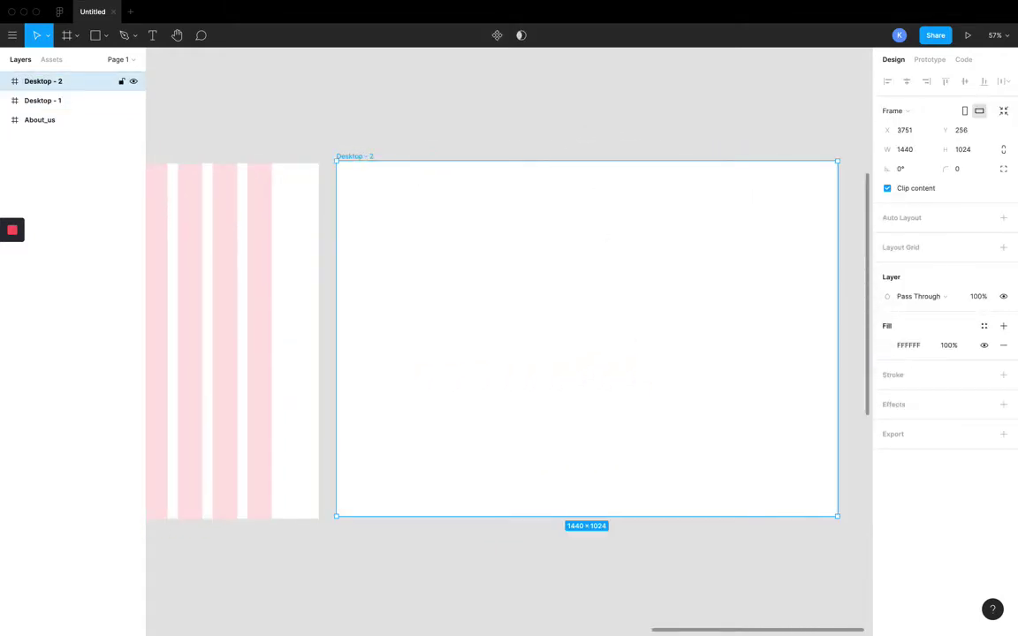
left_click(985, 248)
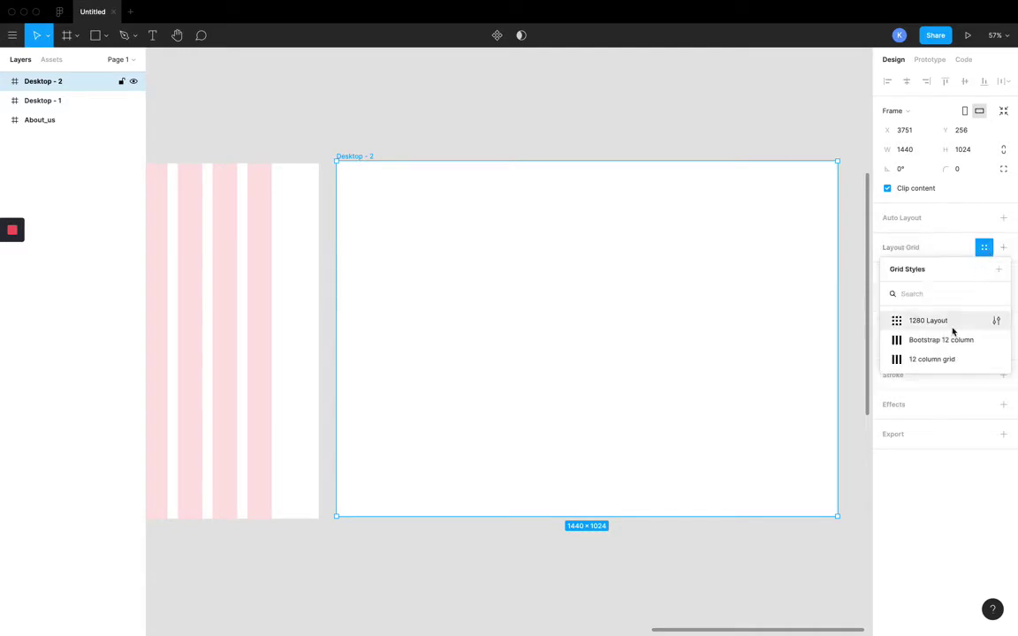
left_click(950, 364)
left_click(586, 134)
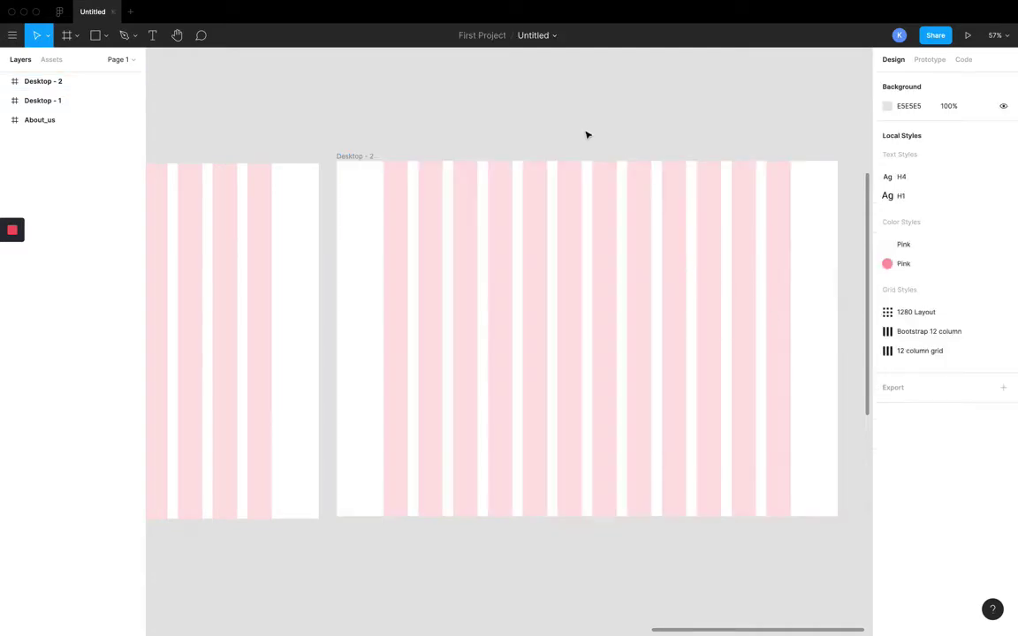
scroll(449, 131, "right", 2)
scroll(448, 131, "down", 2)
left_click(425, 164)
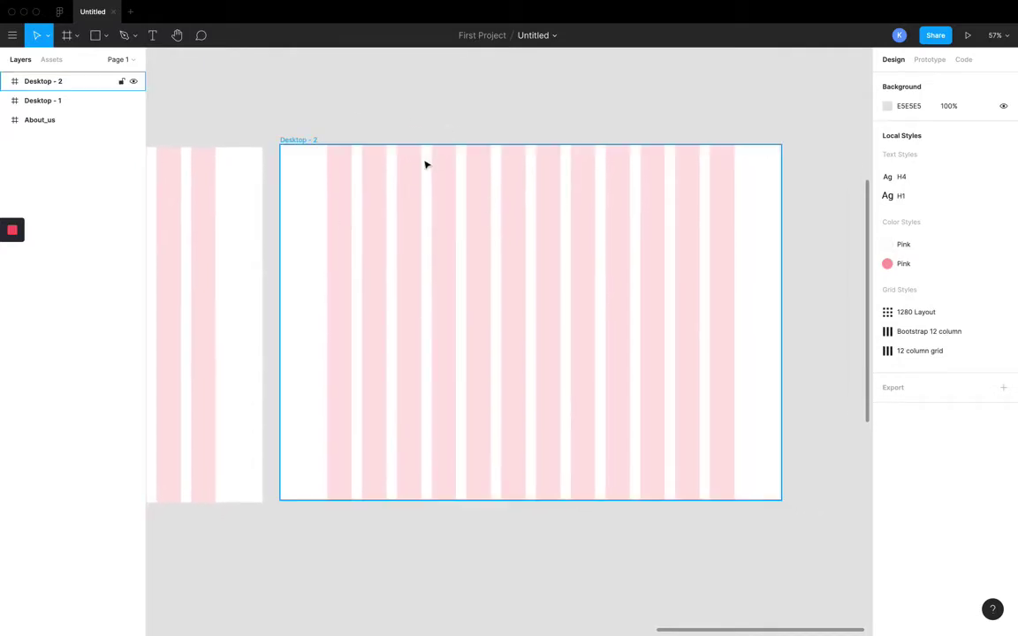
key("Escape")
scroll(447, 178, "down", 2)
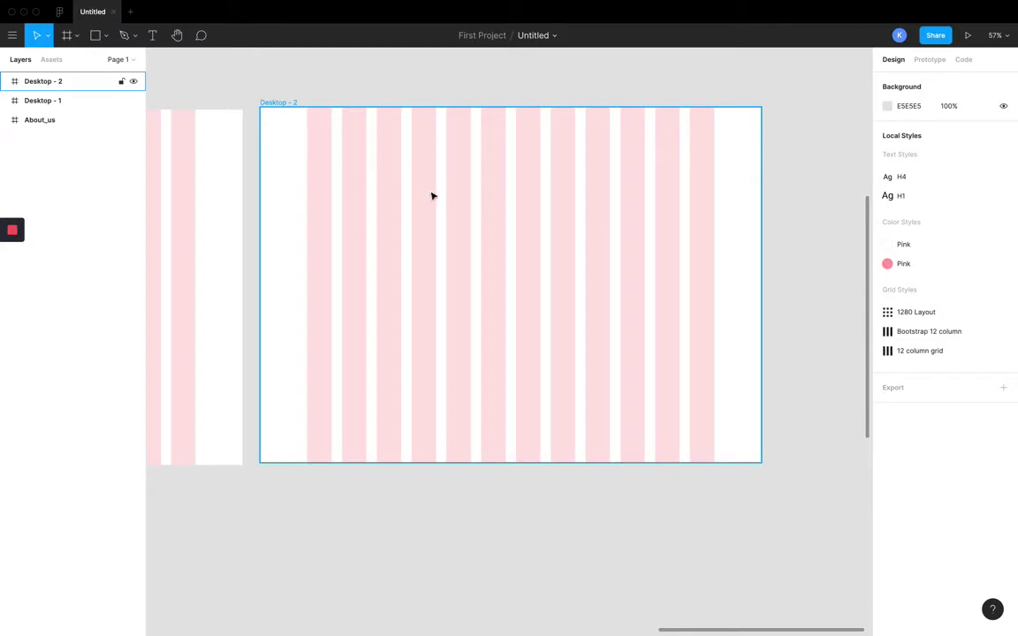
scroll(430, 193, "up", 2)
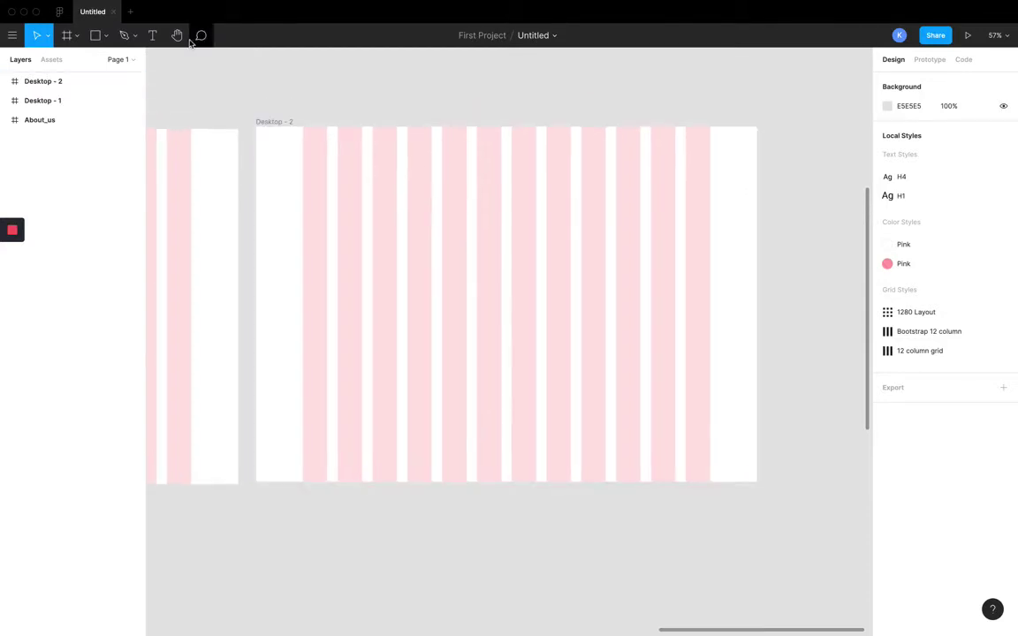
Step: Create four new blank design files and switch to the first of them
left_click(132, 10)
key("super+n")
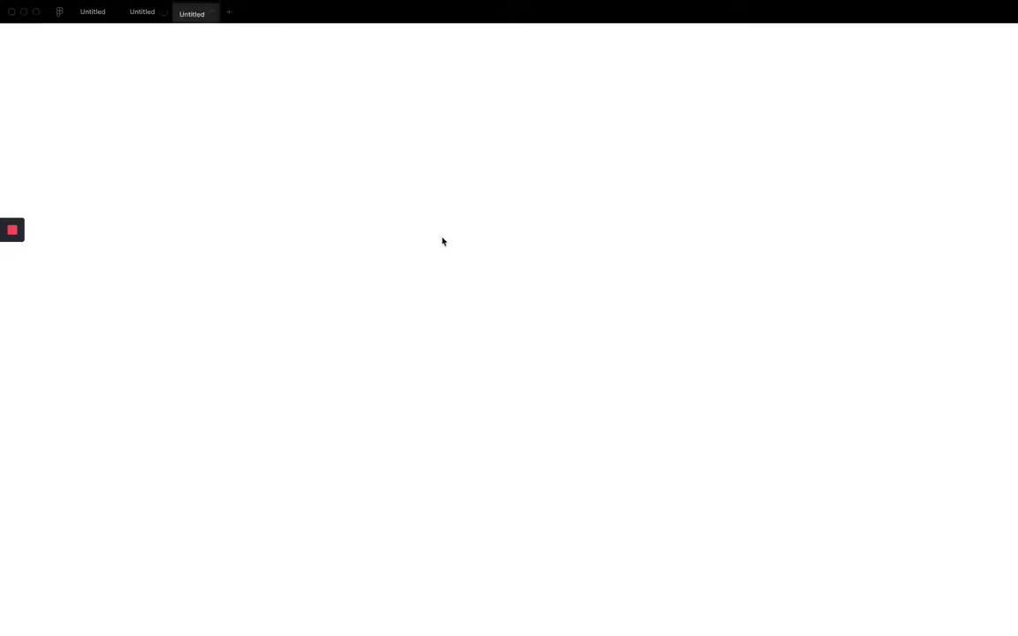
key("super+n")
key("super+n")
left_click(152, 7)
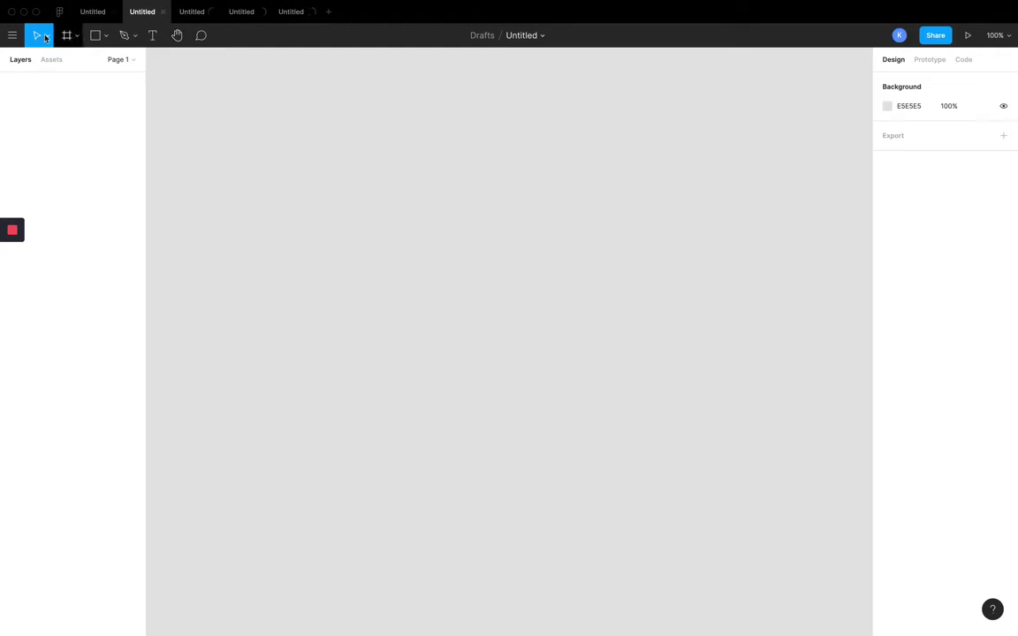
Step: Create a 1440 × 1024 frame from the Desktop preset in the blank draft file
left_click(68, 36)
left_click(77, 38)
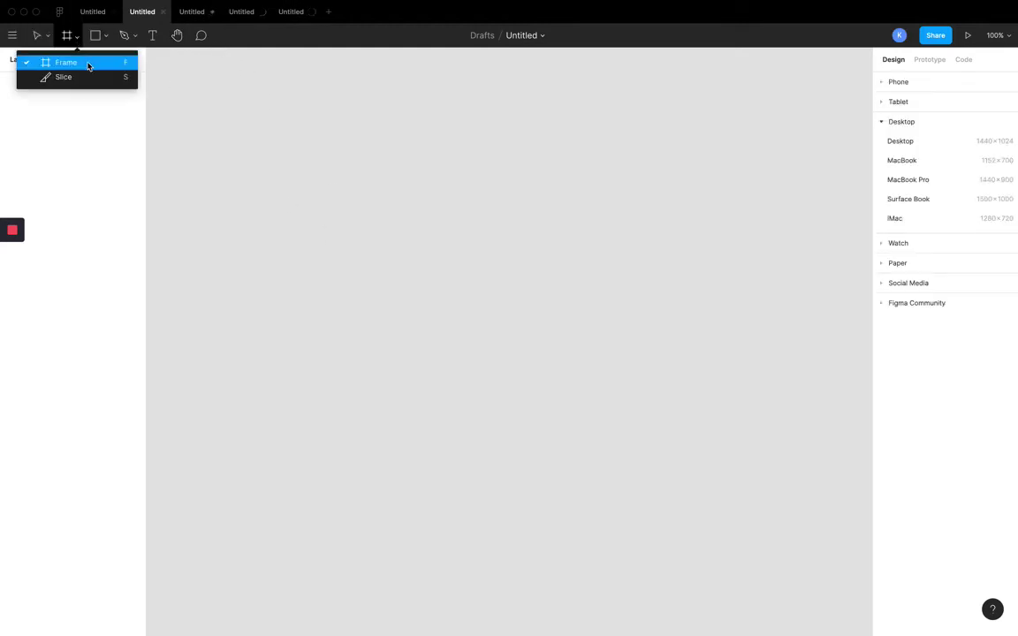
left_click(89, 62)
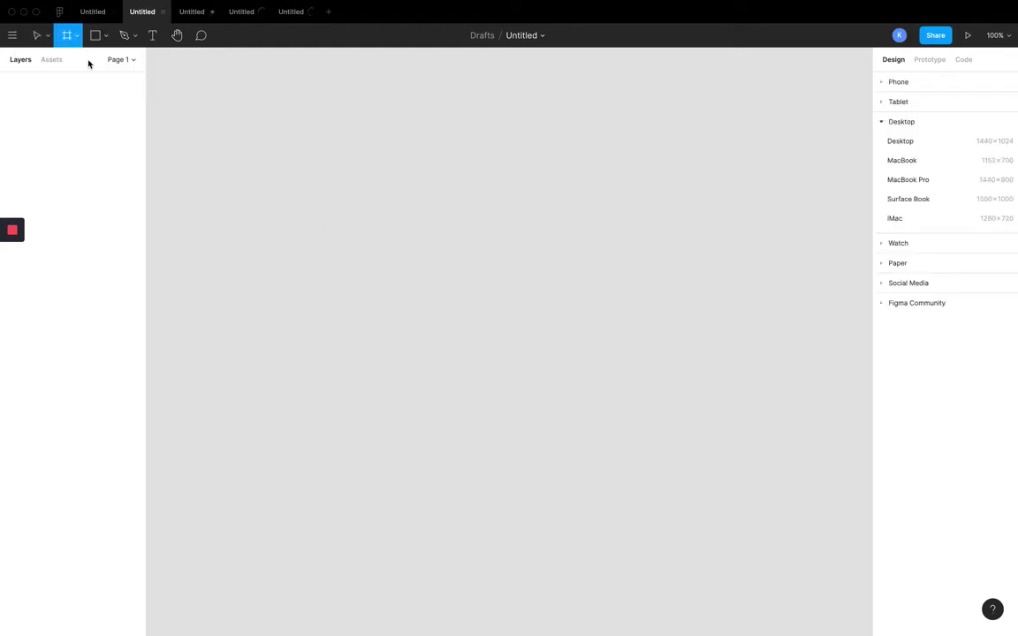
left_click(902, 141)
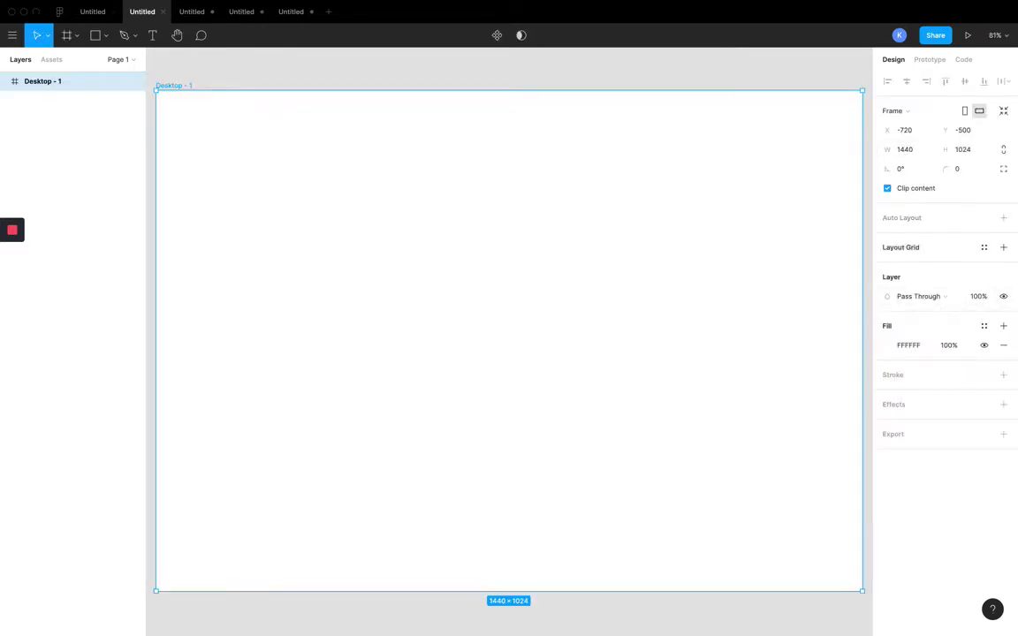
Step: Add a default layout grid to the draft file's desktop frame and open its list of grid styles
left_click(1003, 248)
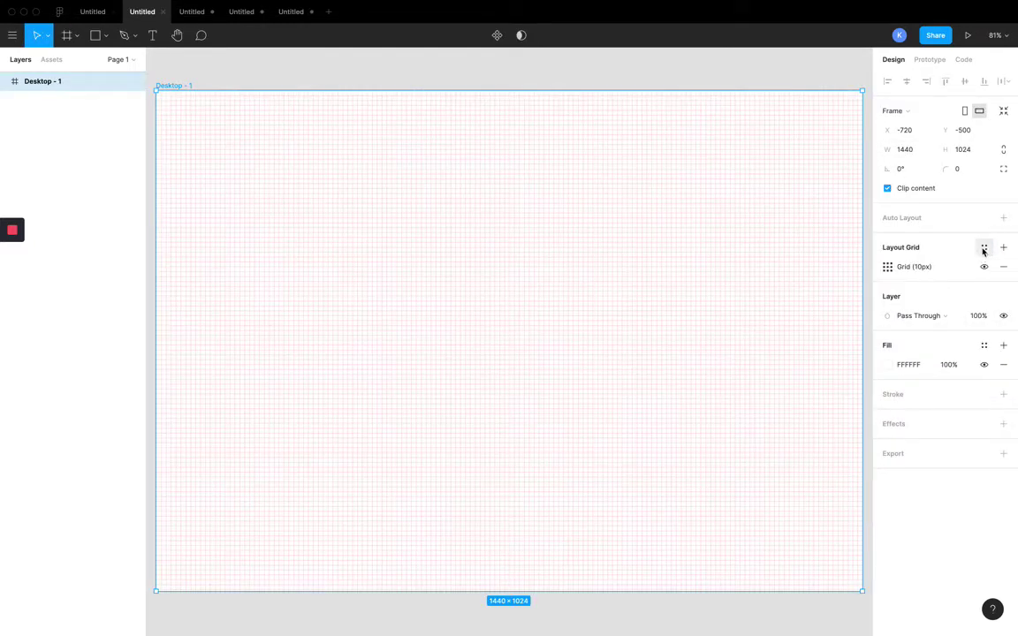
left_click(985, 249)
left_click(911, 251)
left_click(982, 248)
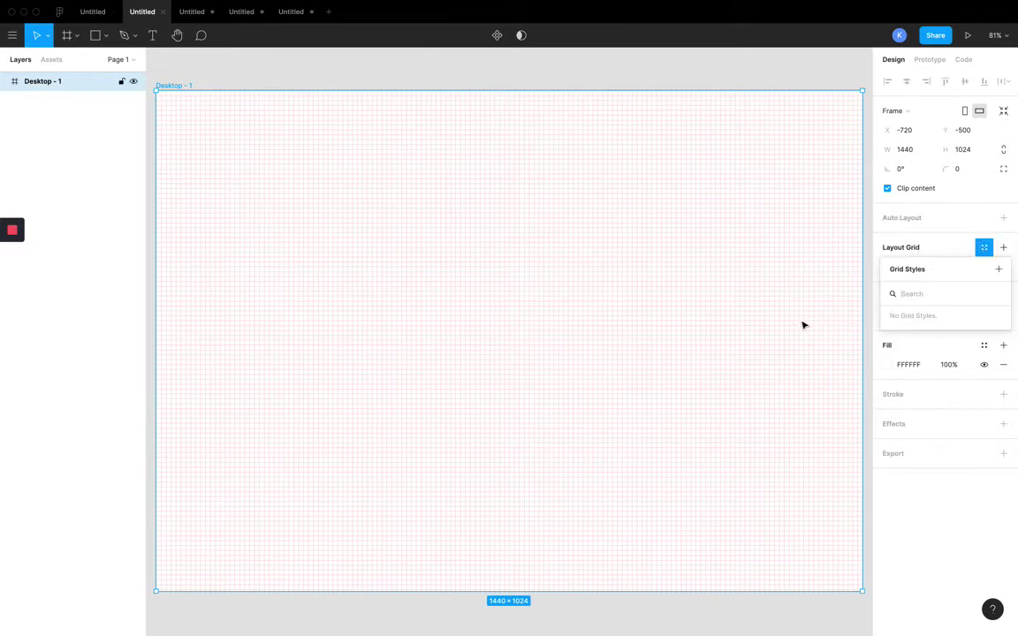
scroll(375, 416, "right", 2)
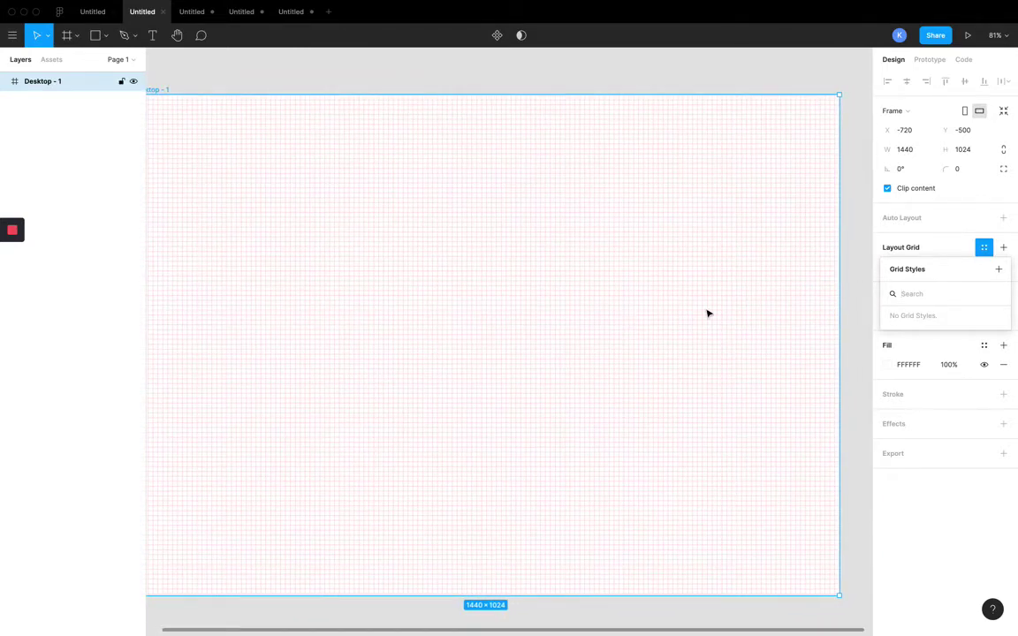
scroll(709, 309, "down", 2)
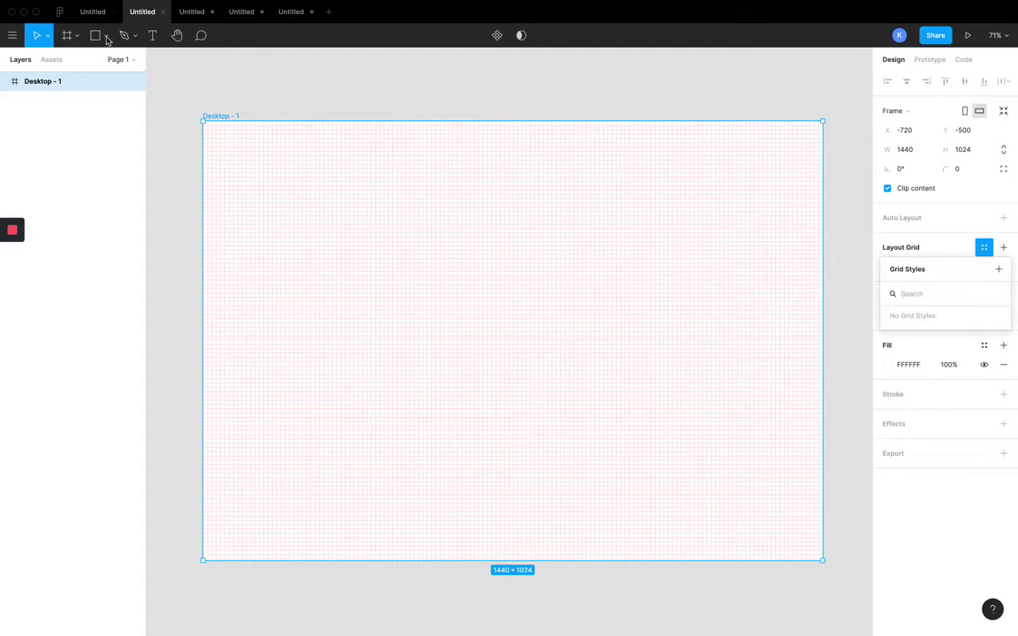
Step: Return to the original file in First Project and look over the Desktop - 2 frame's column grid
left_click(88, 13)
key("Escape")
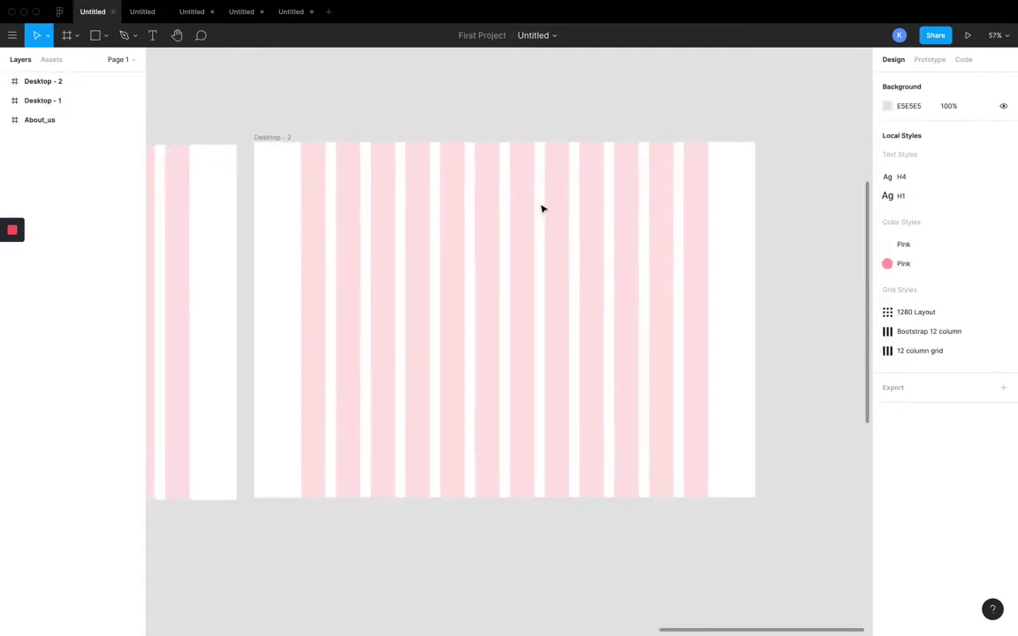
scroll(504, 118, "up", 5)
scroll(505, 119, "down", 4)
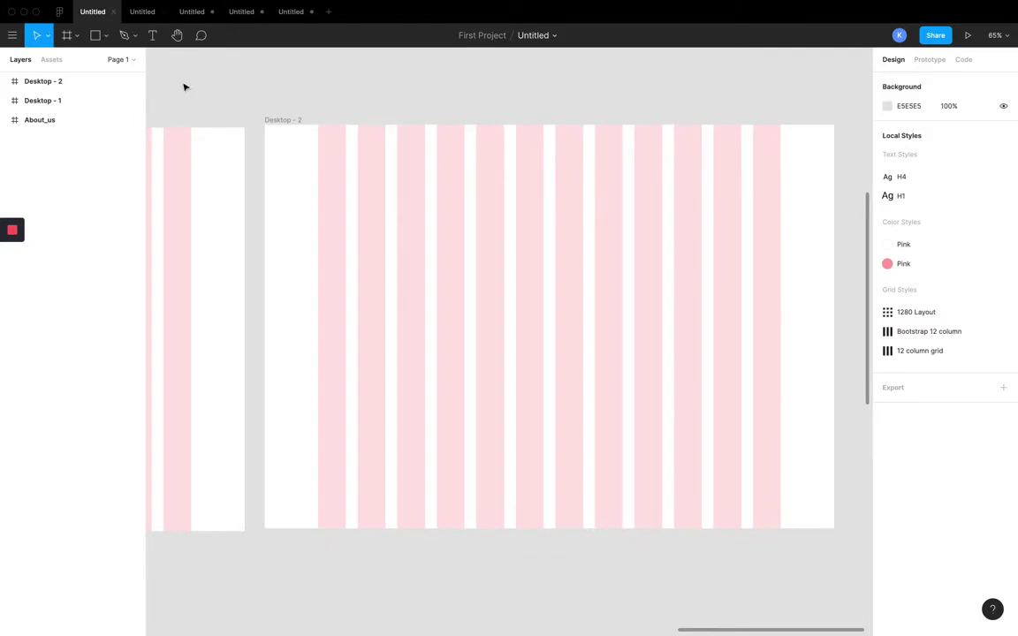
scroll(161, 63, "up", 2)
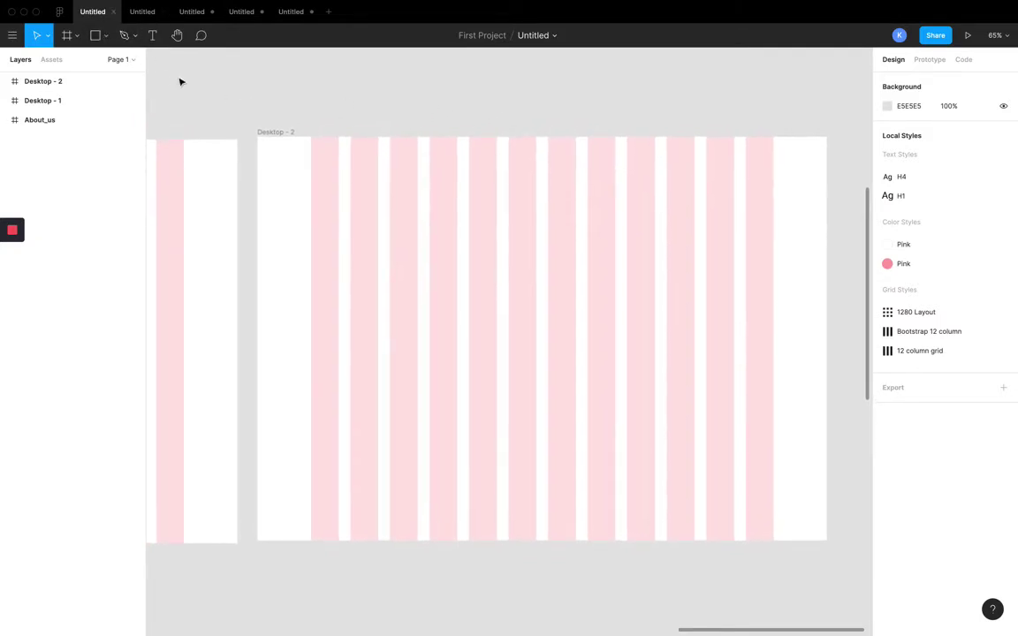
scroll(252, 100, "right", 2)
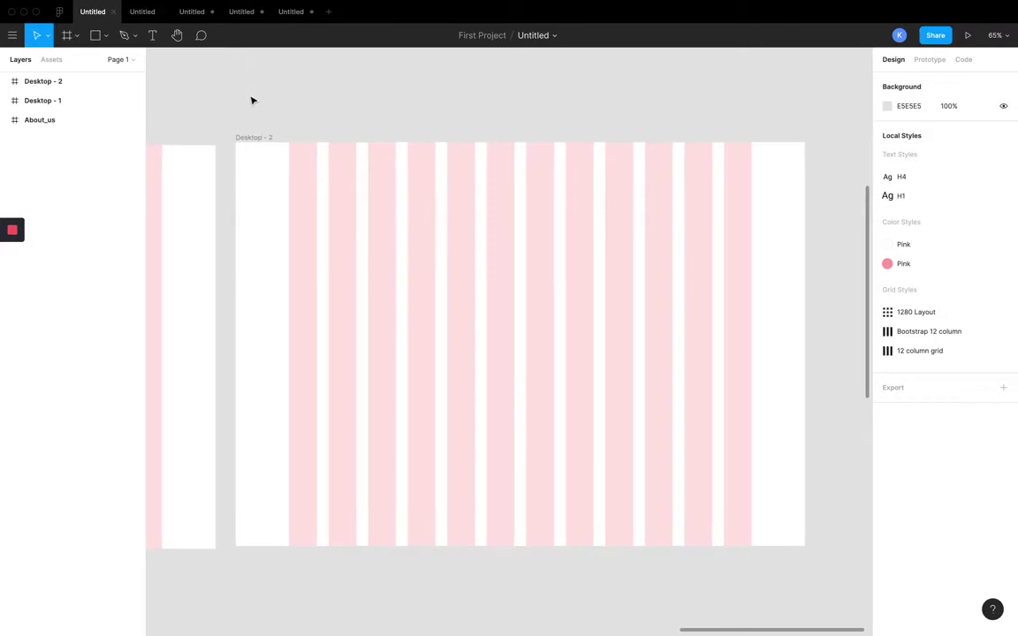
Step: Draw a rectangle about 370 × 131 spanning the first four grid columns of the Desktop - 2 frame
left_click(105, 37)
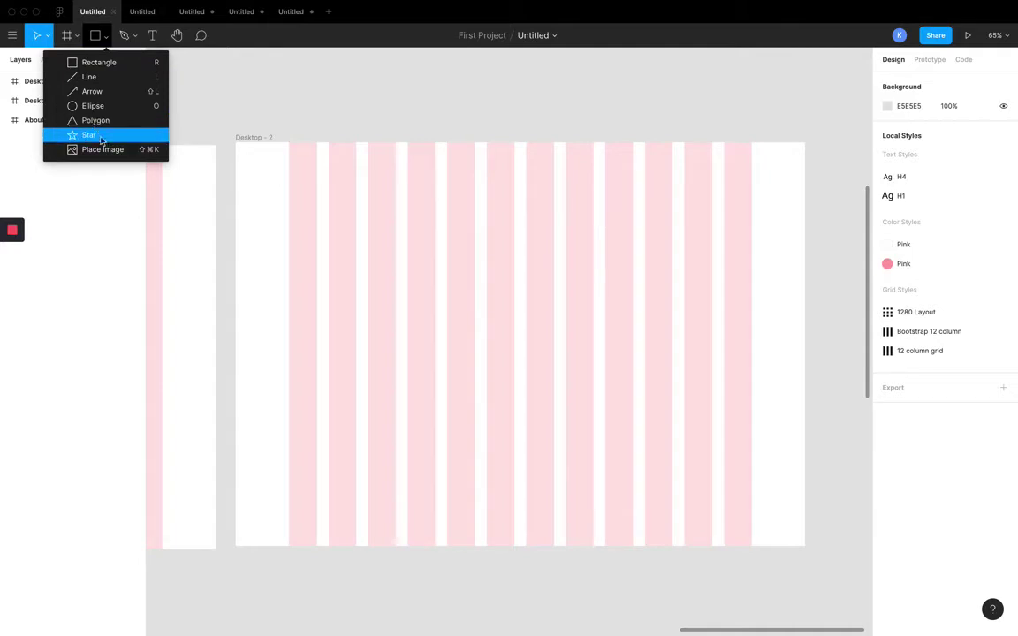
left_click(112, 63)
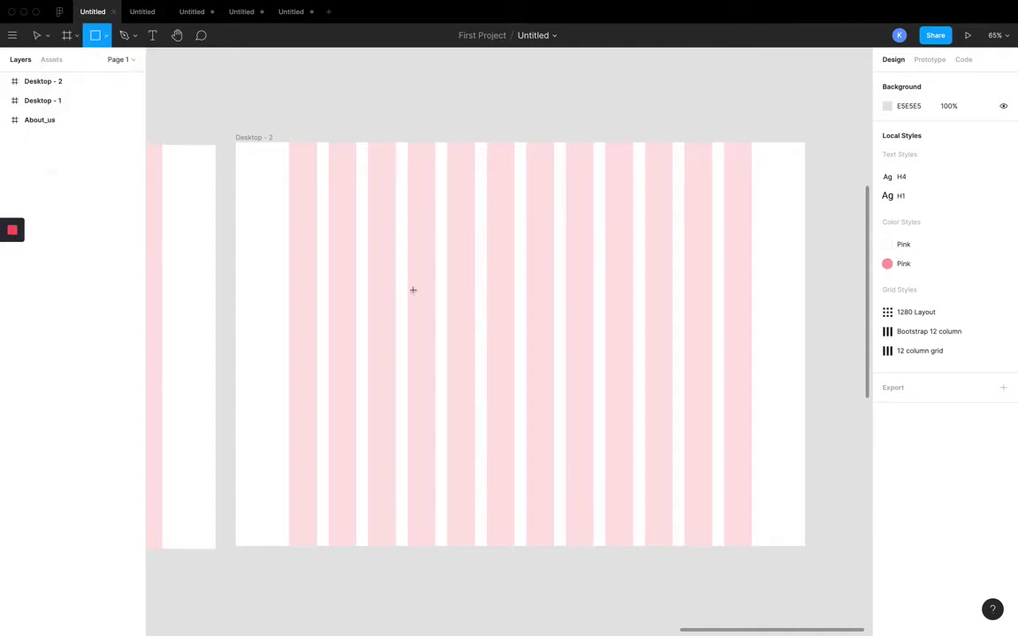
scroll(288, 225, "up", 5)
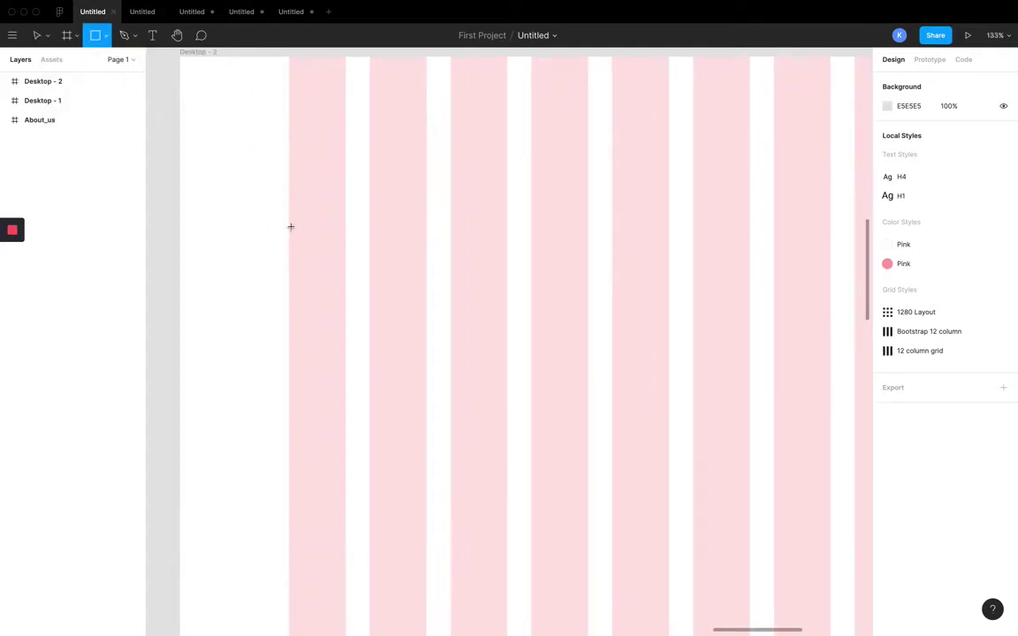
mouse_move(289, 224)
left_mouse_down()
mouse_move(425, 279)
mouse_move(502, 270)
mouse_move(507, 286)
mouse_move(426, 294)
mouse_move(512, 311)
mouse_move(562, 289)
mouse_move(589, 261)
mouse_move(580, 332)
mouse_move(591, 332)
left_mouse_up()
left_click(613, 287)
scroll(613, 286, "down", 1)
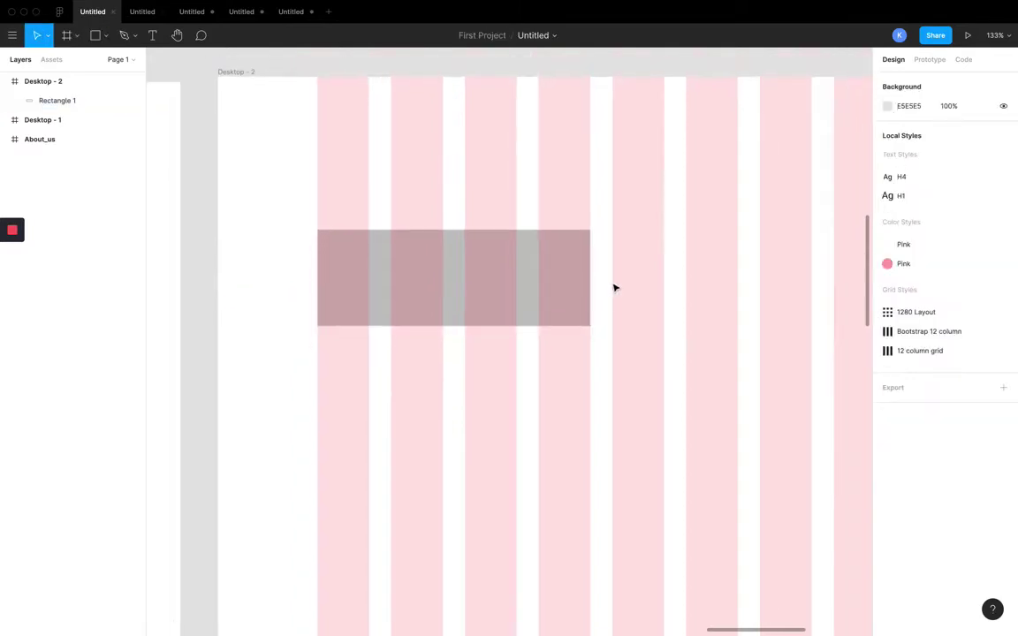
Step: Set the rectangle's fill to the red F13030
left_click(544, 264)
scroll(566, 259, "up", 3)
scroll(565, 259, "down", 3)
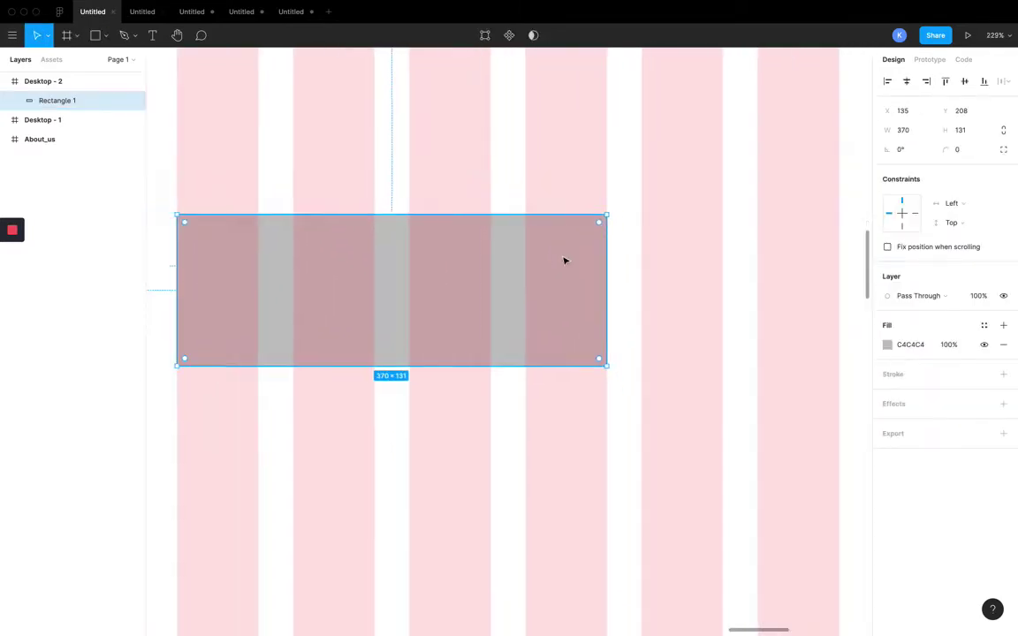
left_click(888, 344)
left_click(844, 342)
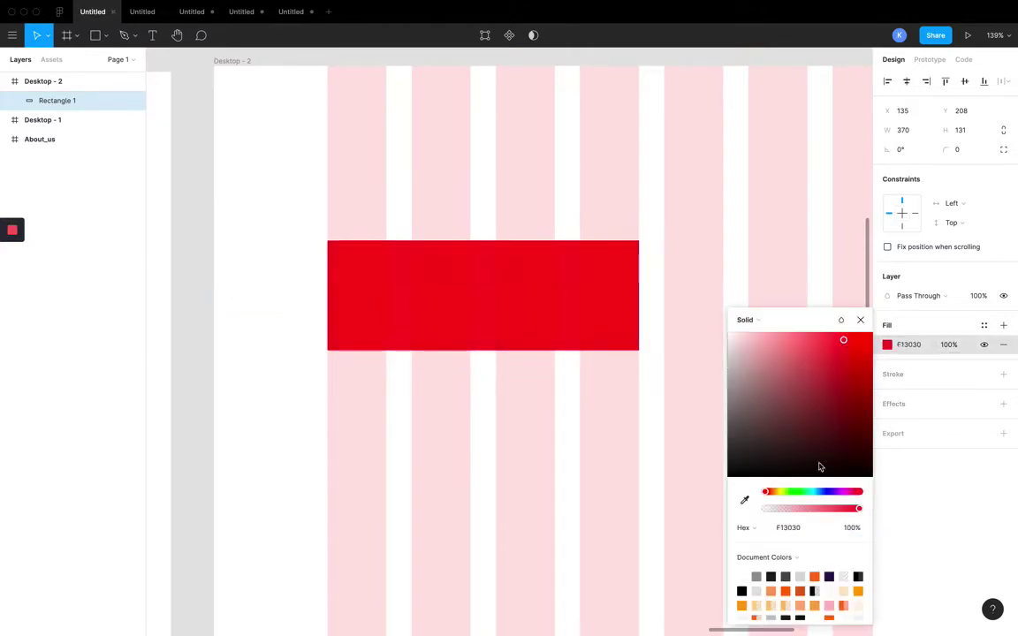
left_click(956, 395)
Step: Add a black inside stroke to the rectangle and set its thickness to 5
left_click(1010, 376)
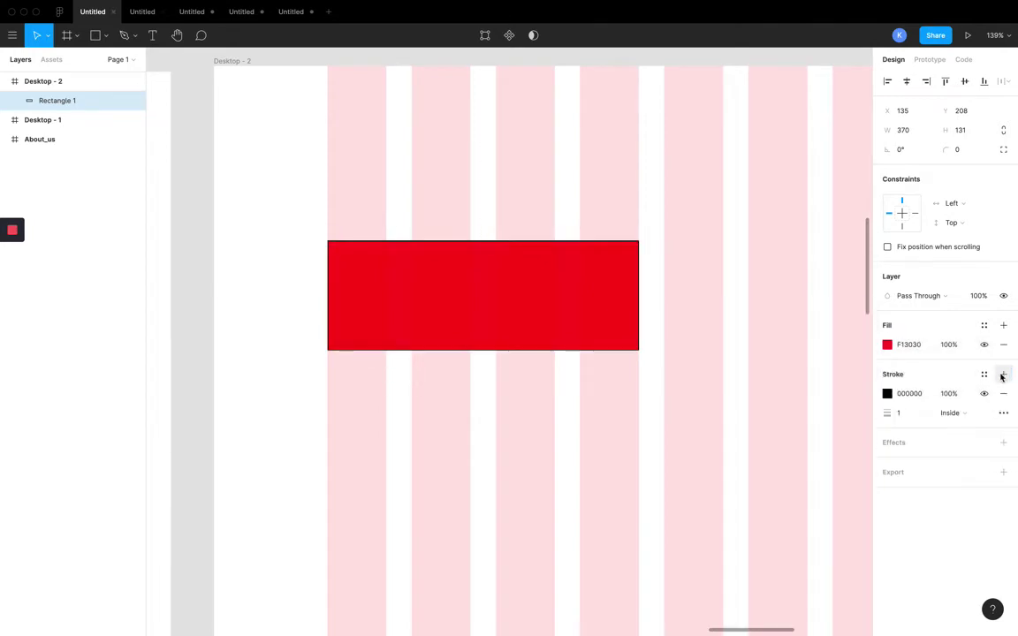
left_click(905, 415)
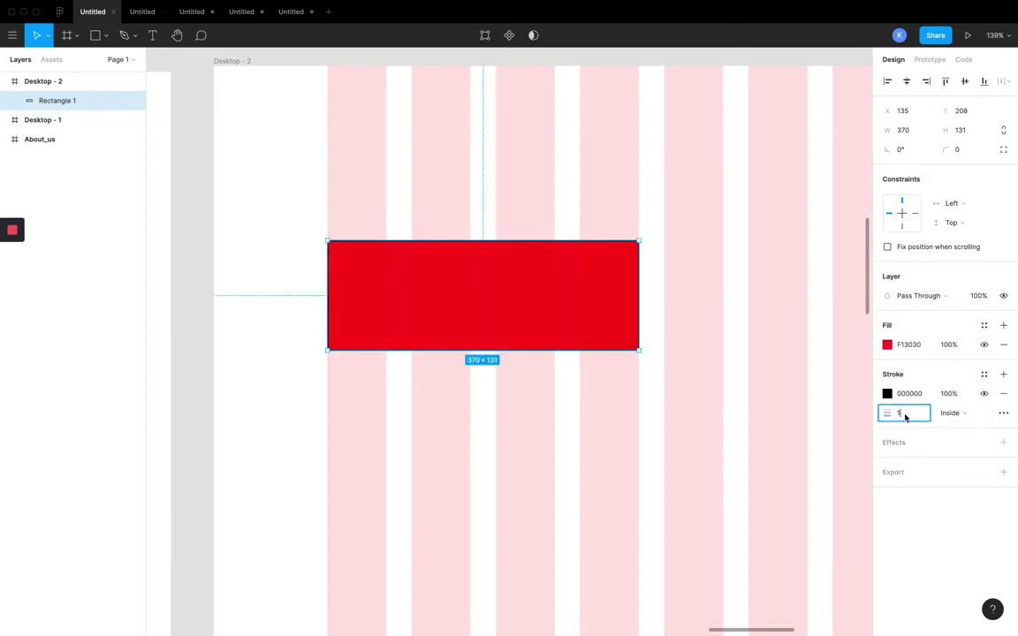
key("Return")
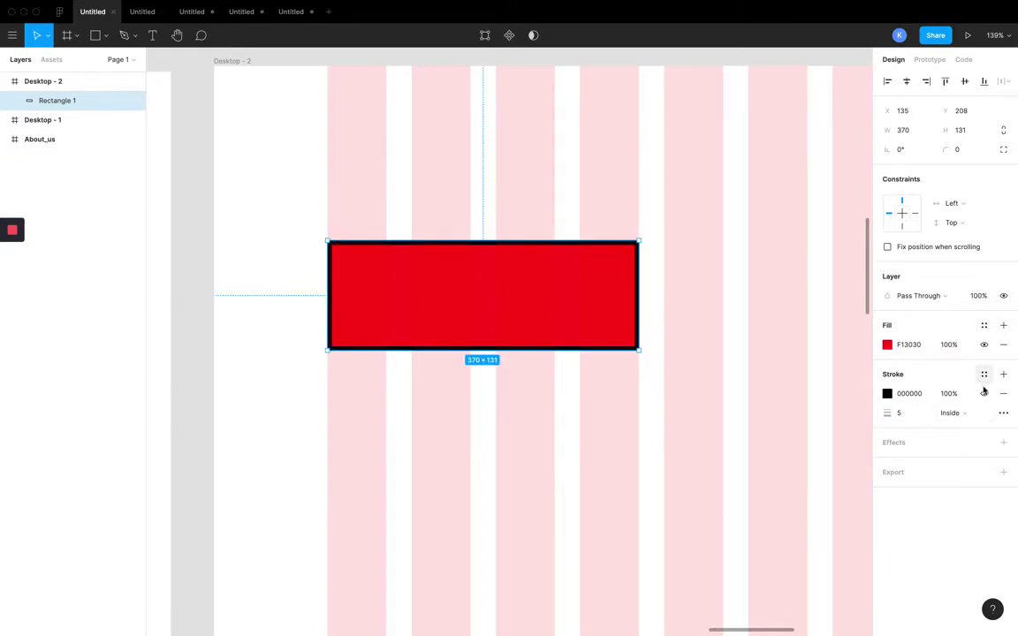
Step: Hide and show the rectangle's black stroke again, and remove the stroke
left_click(986, 395)
left_click(986, 395)
left_click(1005, 395)
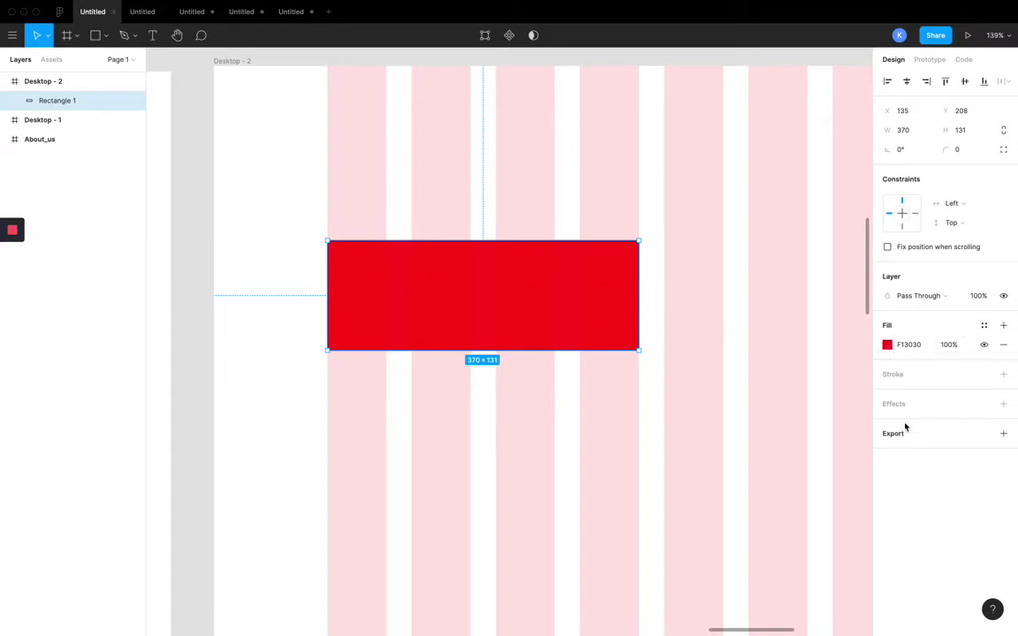
Step: Change the rectangle's fill to the light purple BB9BFF
left_click(887, 344)
left_click_drag(837, 353, 786, 345)
left_click_drag(844, 500, 832, 491)
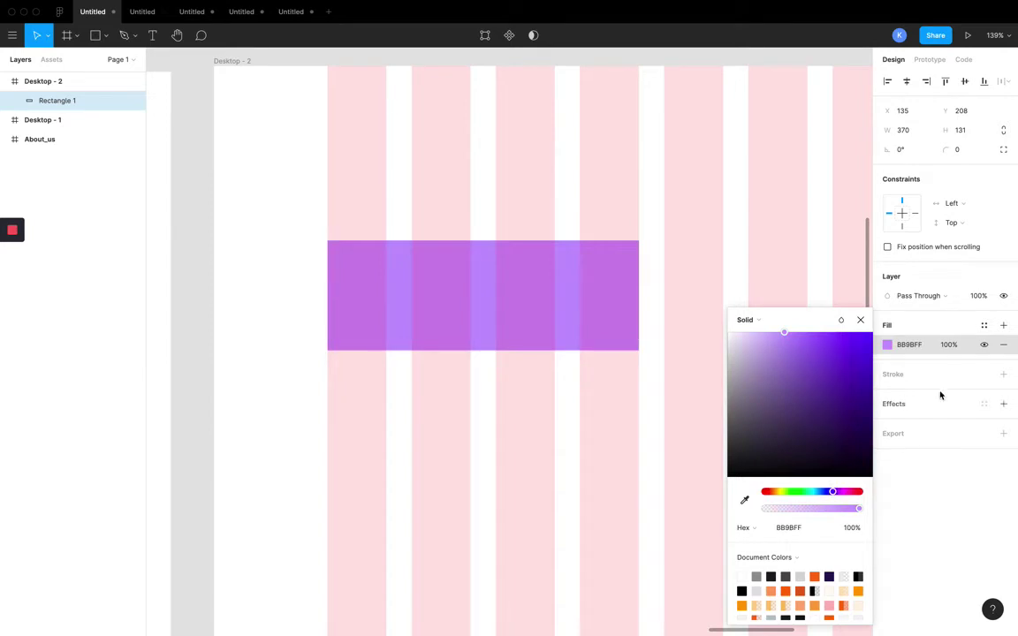
Step: Give the rectangle a Drop Shadow effect, trying out Layer Blur, Background Blur and Inner Shadow before settling on it
left_click(1003, 404)
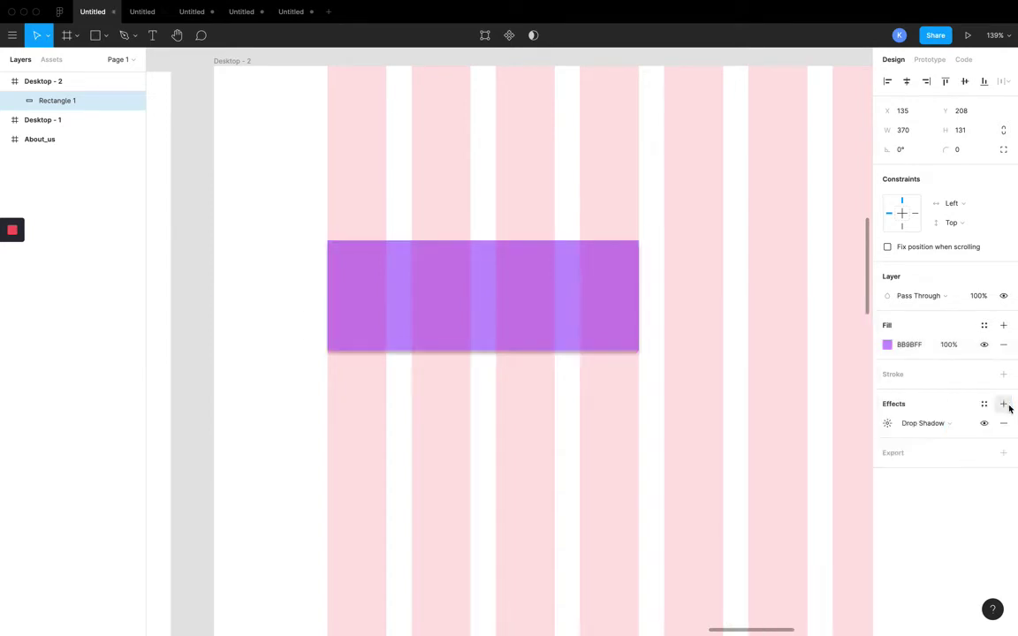
left_click(963, 424)
left_click(970, 440)
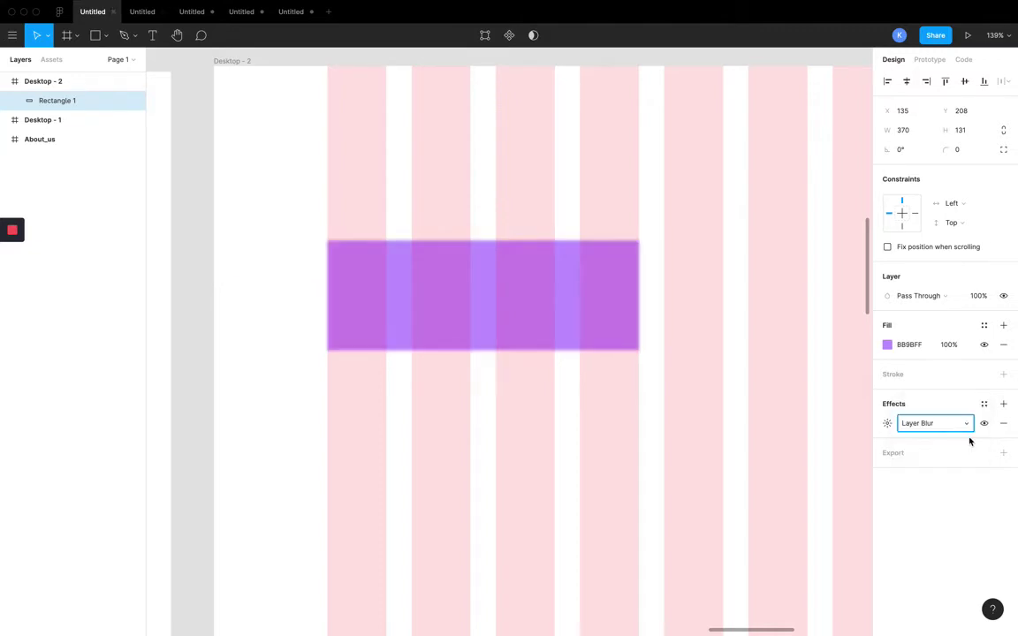
left_click(961, 433)
left_click(963, 436)
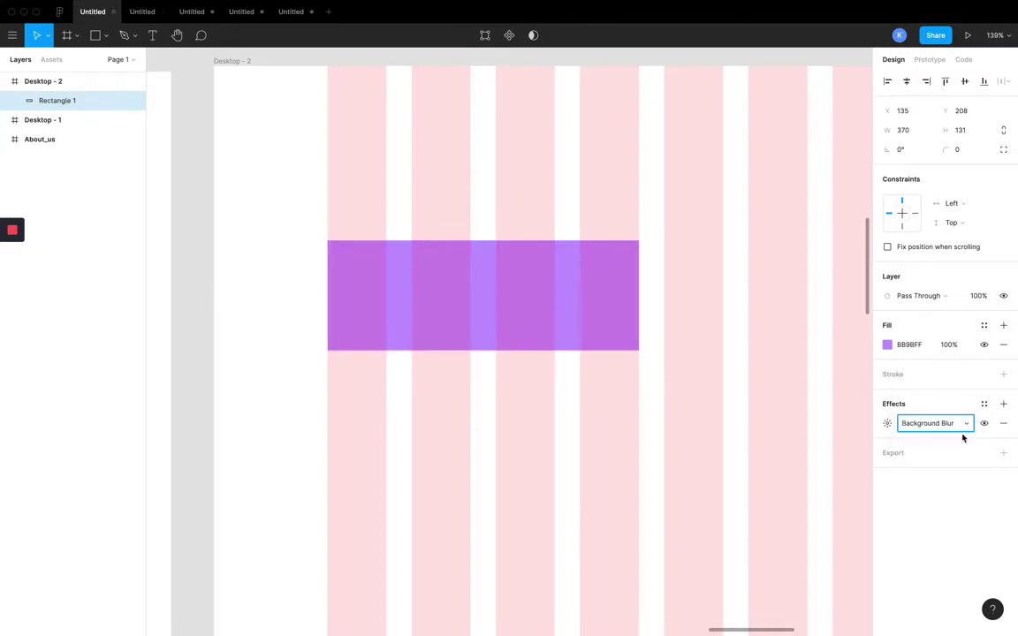
left_click(967, 423)
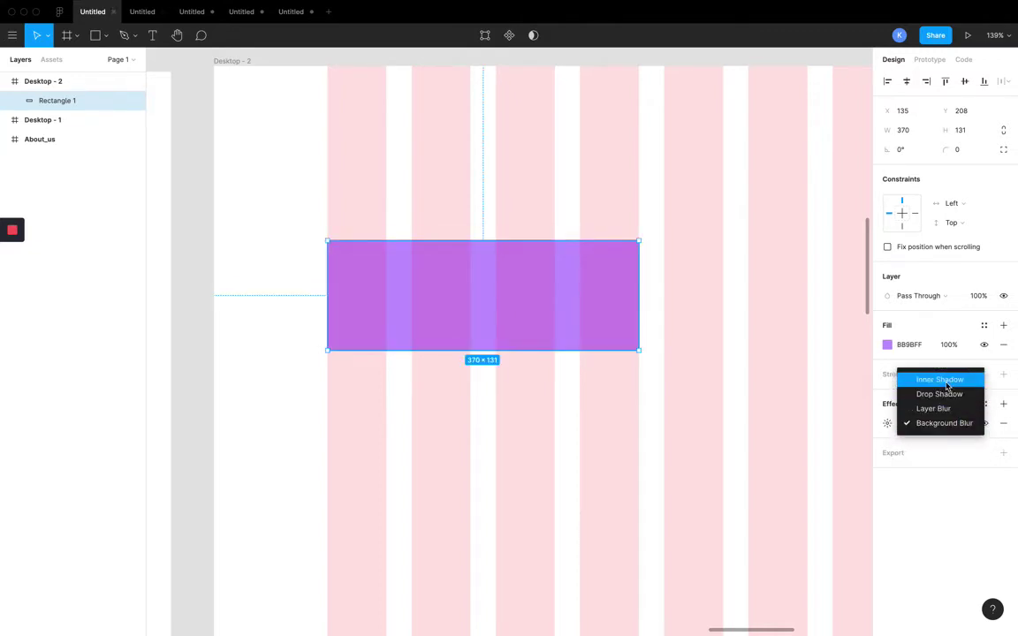
left_click(960, 380)
left_click(962, 423)
left_click(962, 436)
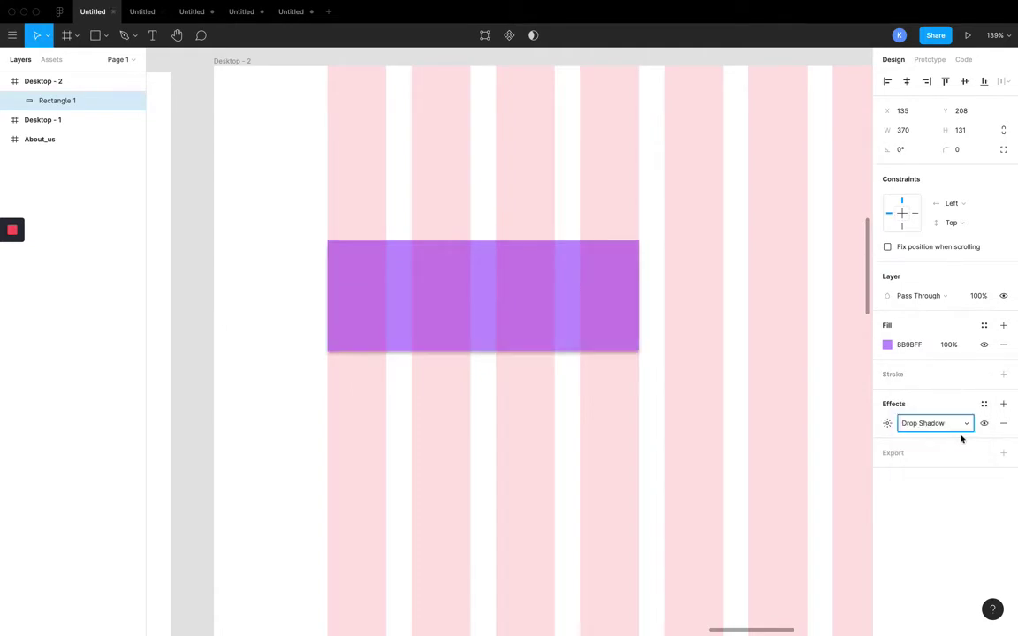
left_click(672, 415)
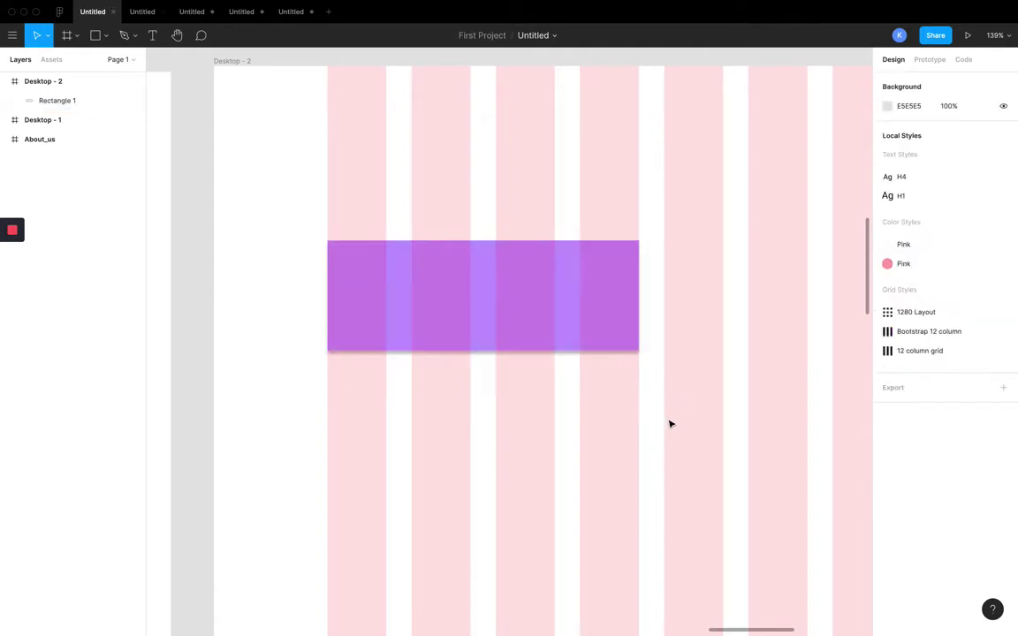
Step: Save the purple rectangle's drop shadow as a new effect style named Shadow
left_click(619, 340)
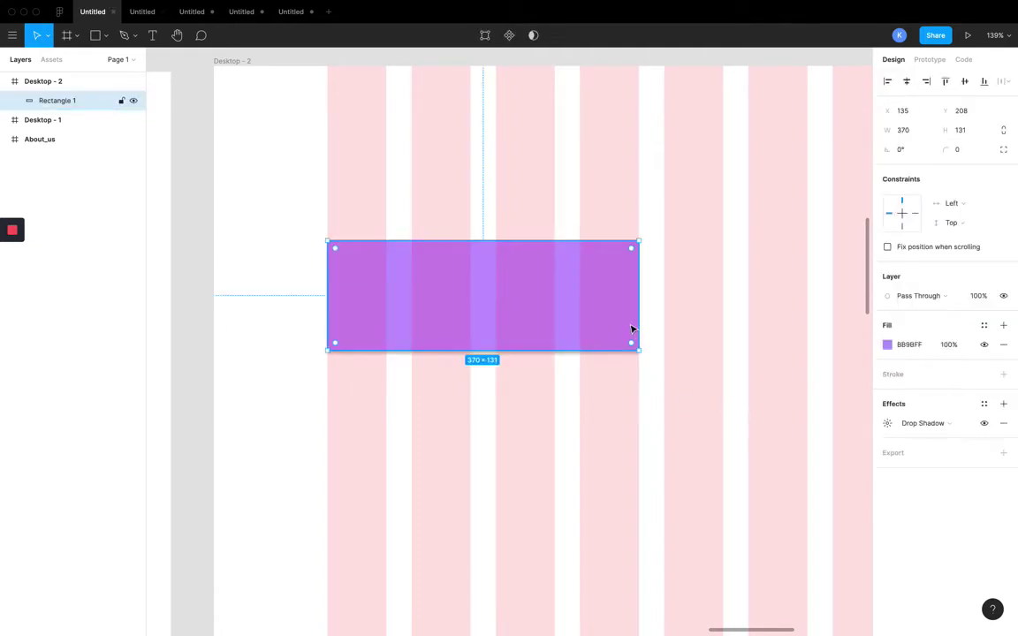
left_click(983, 403)
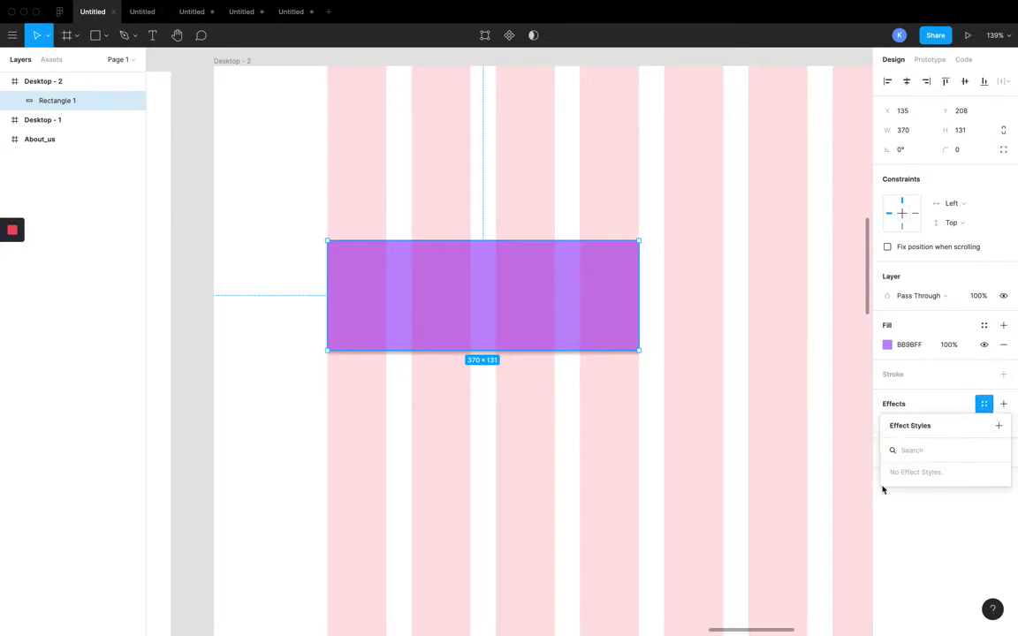
left_click(821, 486)
left_click(600, 328)
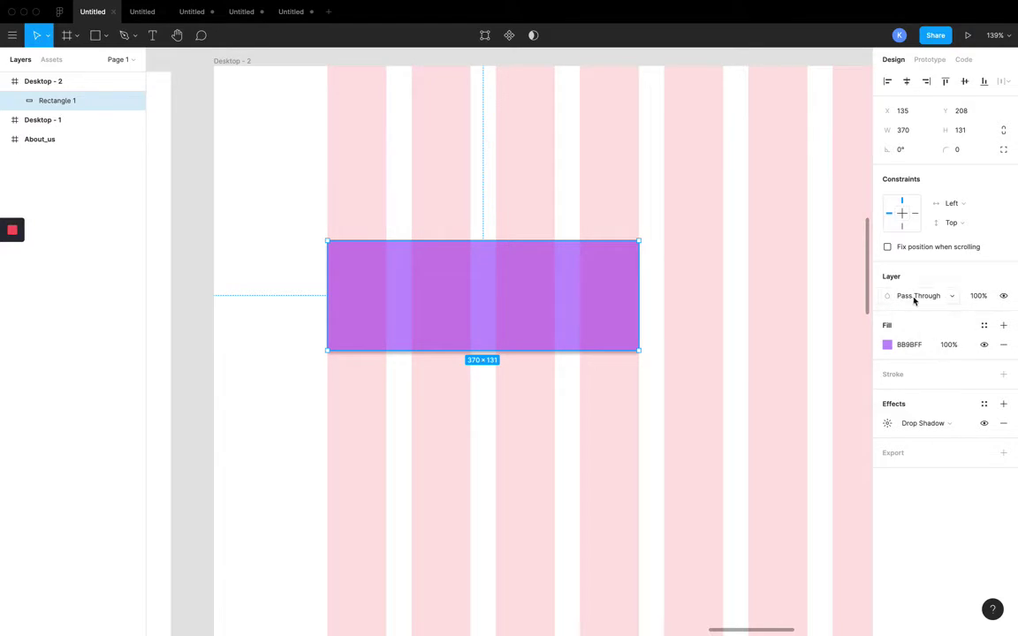
left_click(984, 404)
left_click(1000, 426)
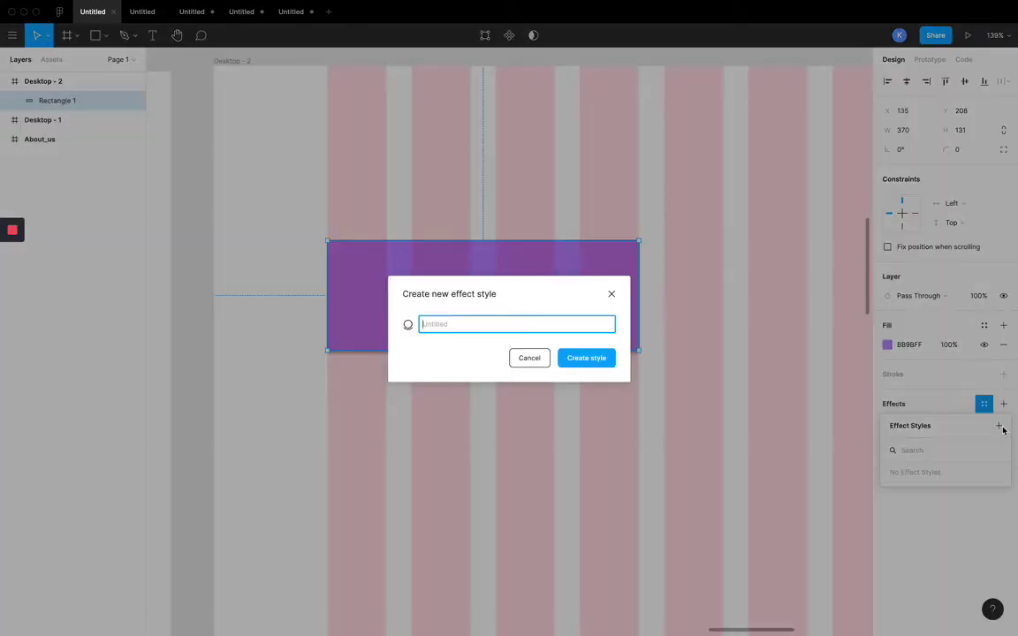
type("Shadow")
key("Return")
Step: Draw a circle about 115 × 115 below the rectangle, ending at the fourth column's right edge
scroll(765, 450, "right", 3)
scroll(765, 451, "down", 2)
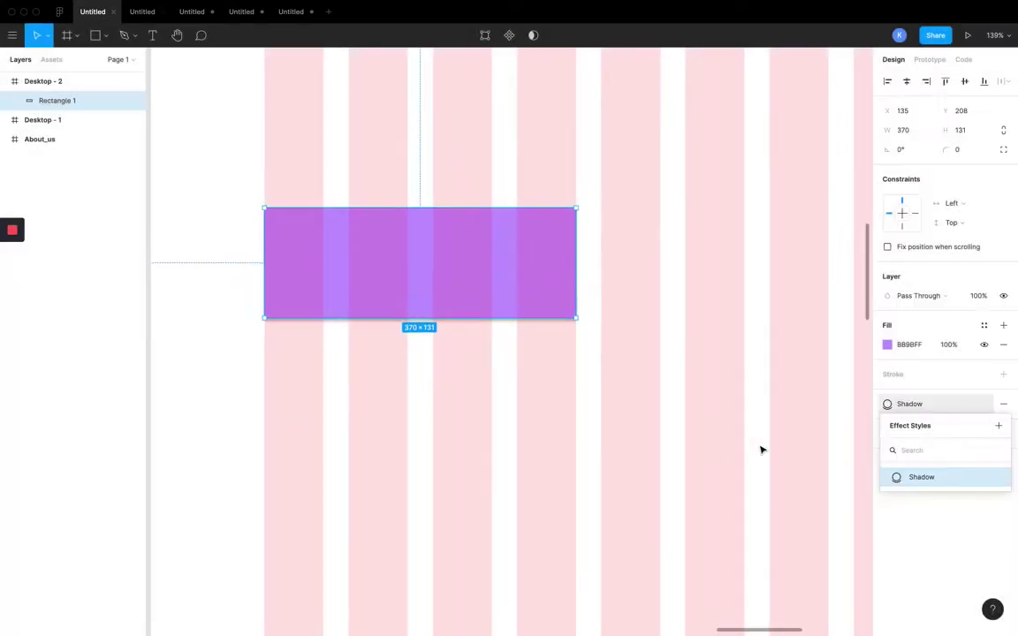
key("o")
left_click_drag(470, 372, 569, 447)
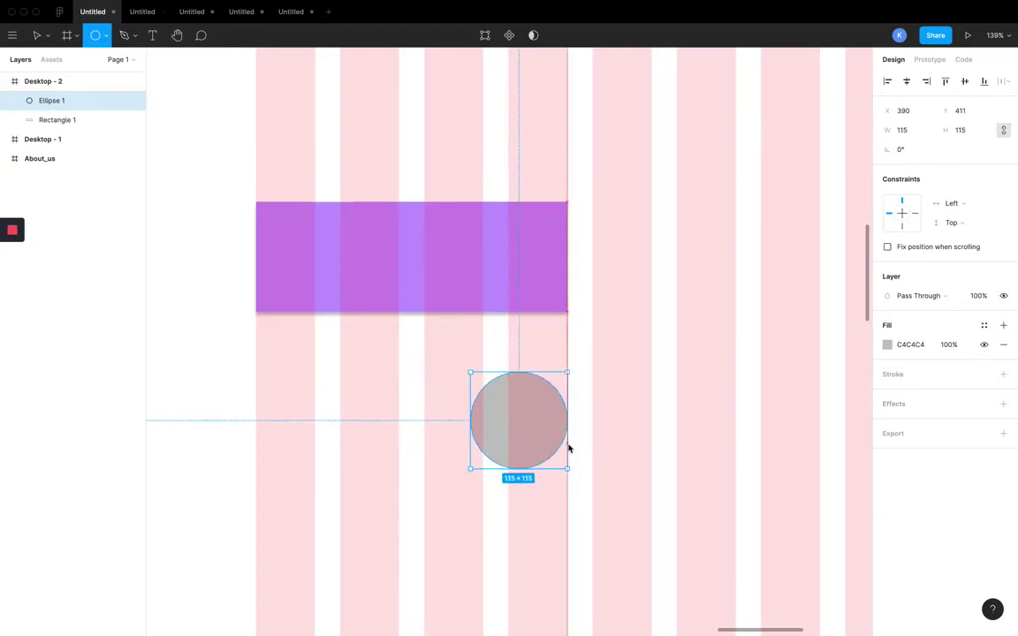
Step: Apply the saved Shadow effect style to the circle
left_click(1003, 404)
left_click(984, 404)
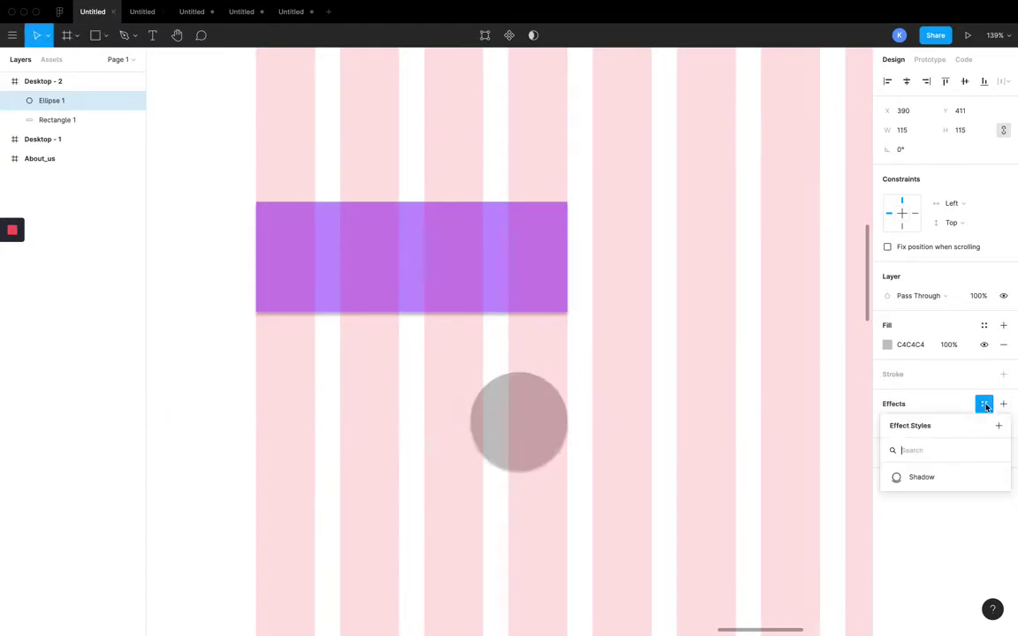
left_click(917, 480)
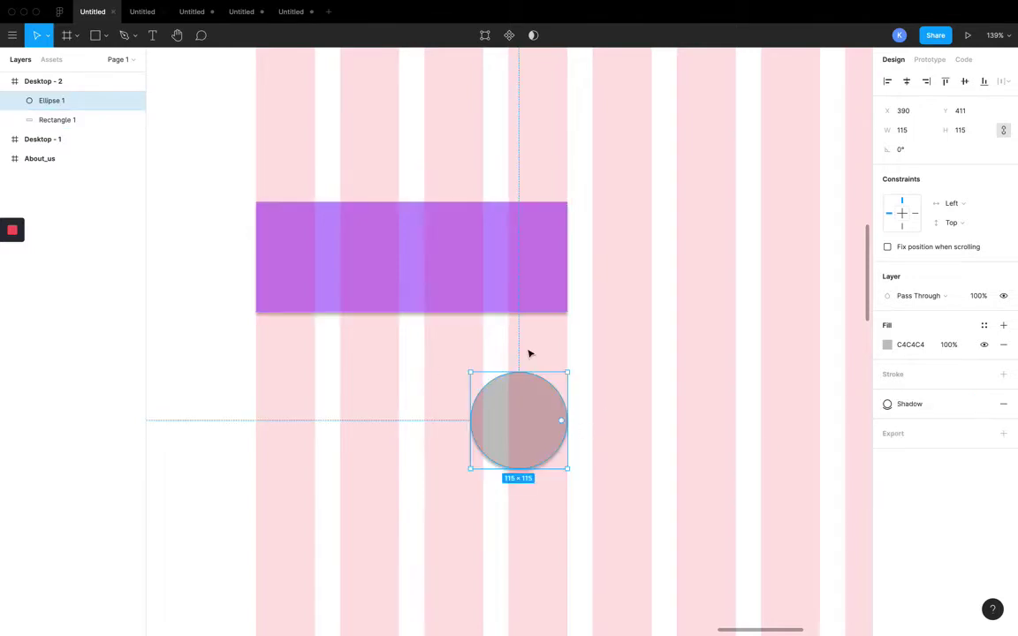
left_click(732, 439)
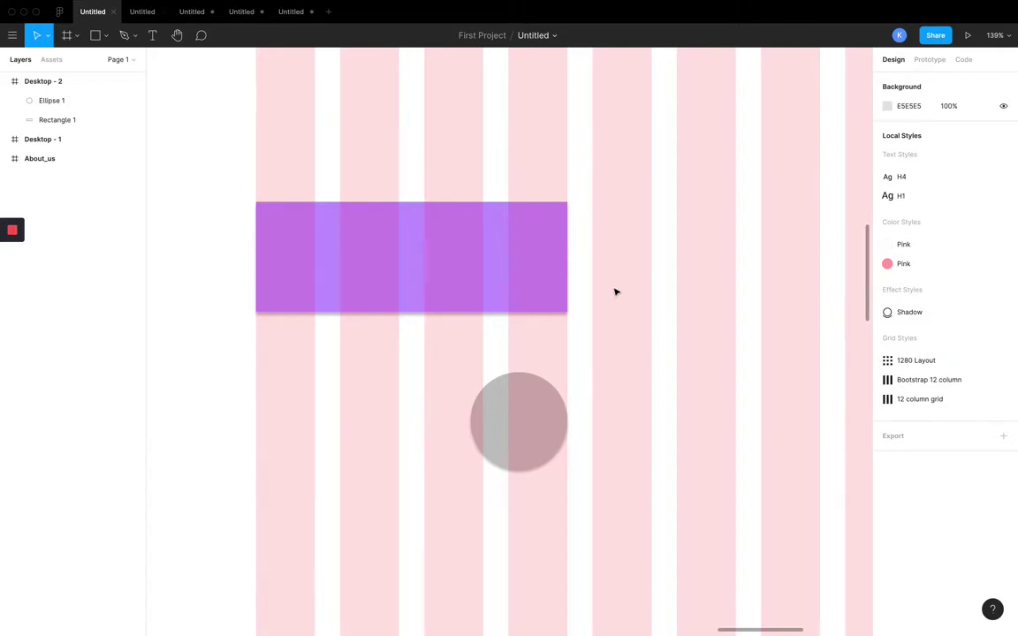
Step: Place the image 01_mentor_students-default.png from the Downloads folder onto the Desktop - 2 frame at 1280 × 800
left_click(105, 35)
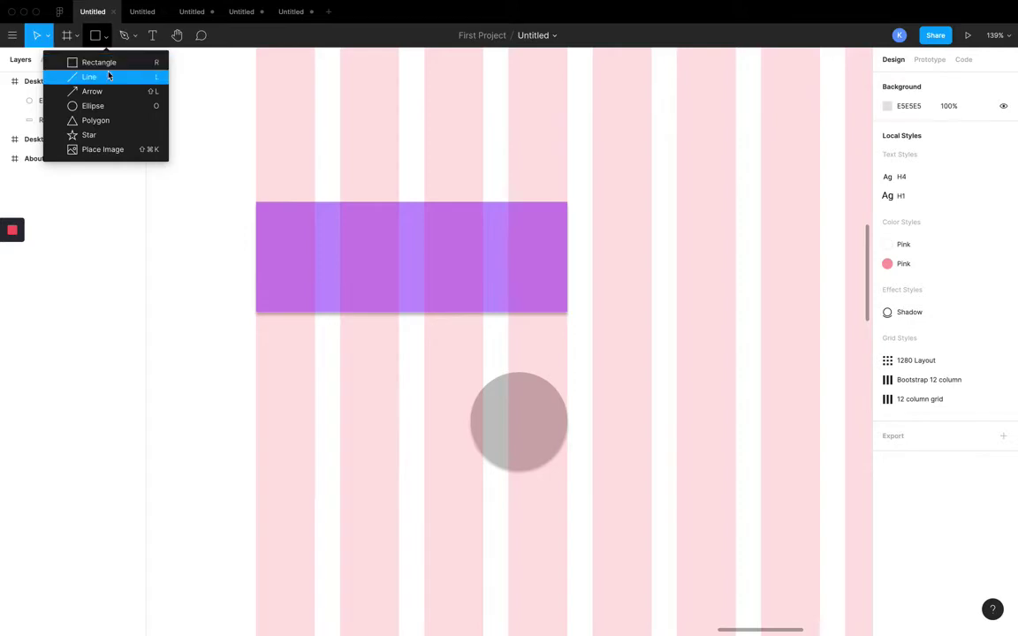
left_click(132, 149)
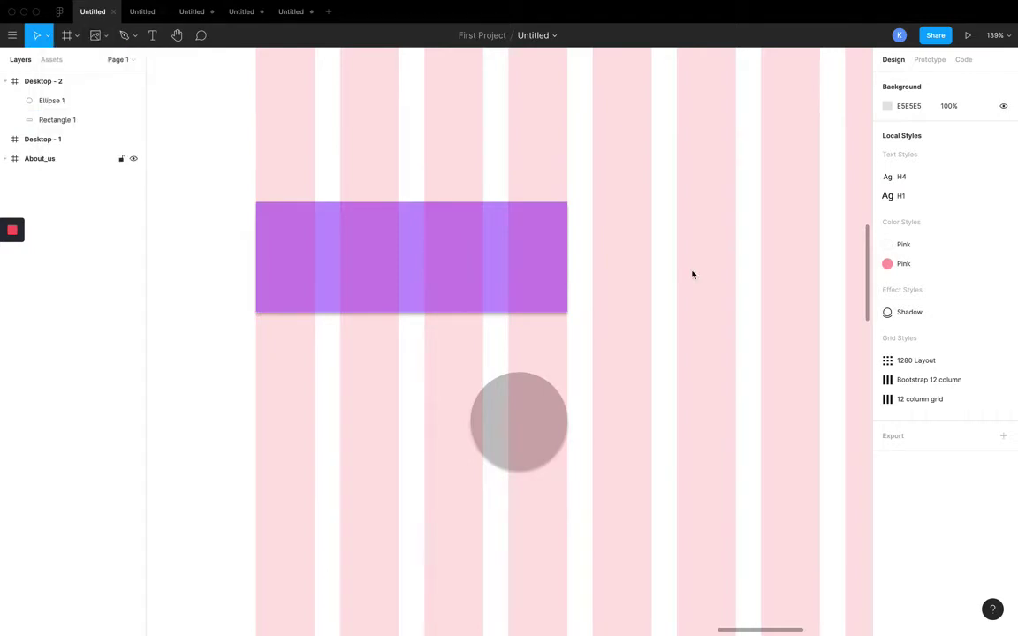
scroll(430, 91, "down", 5)
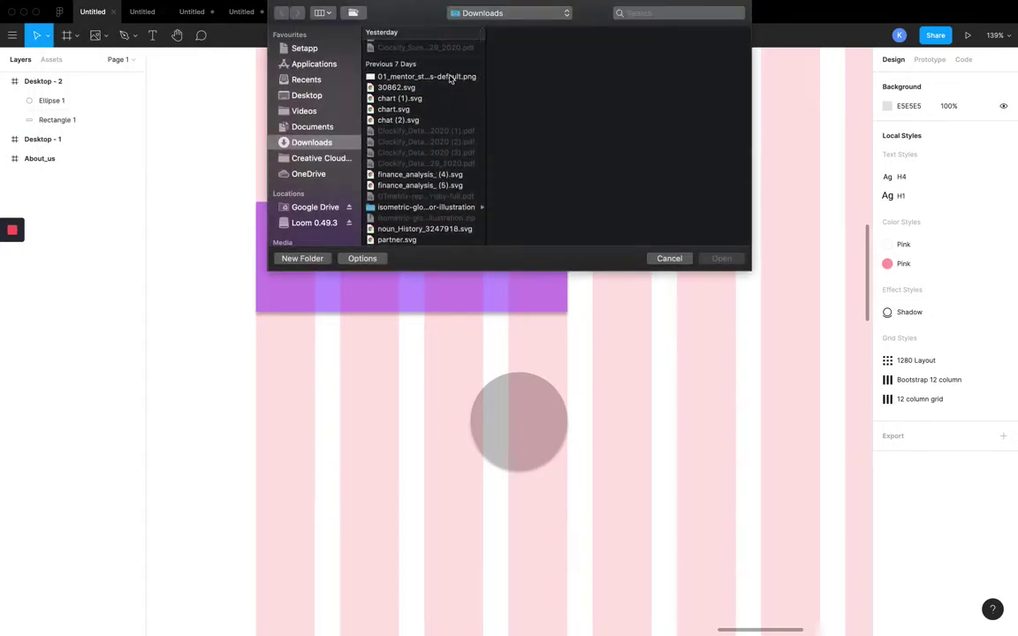
left_click(454, 77)
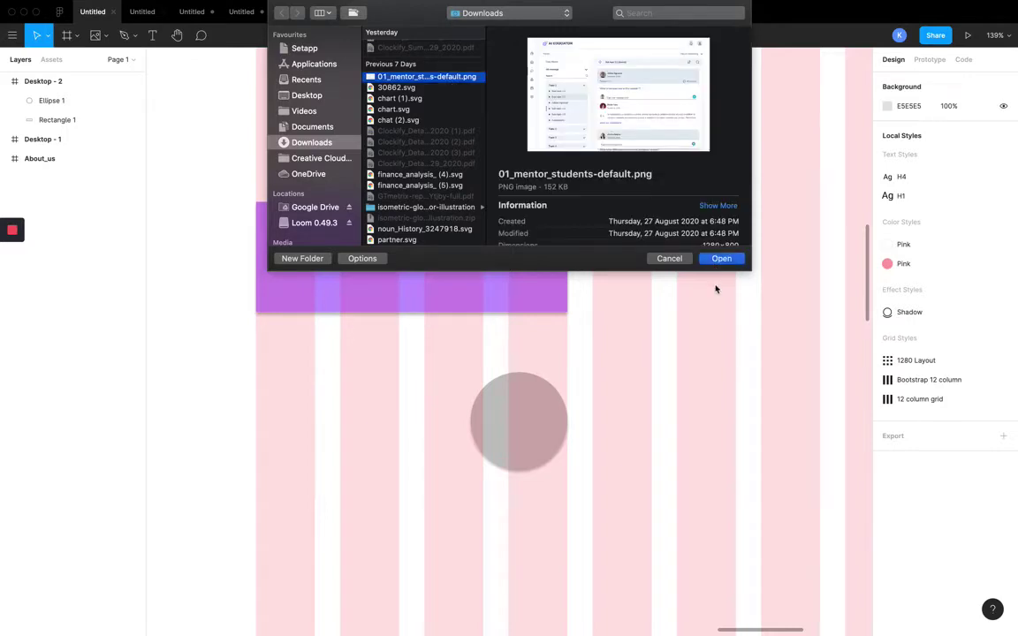
key("Return")
scroll(698, 256, "down", 3)
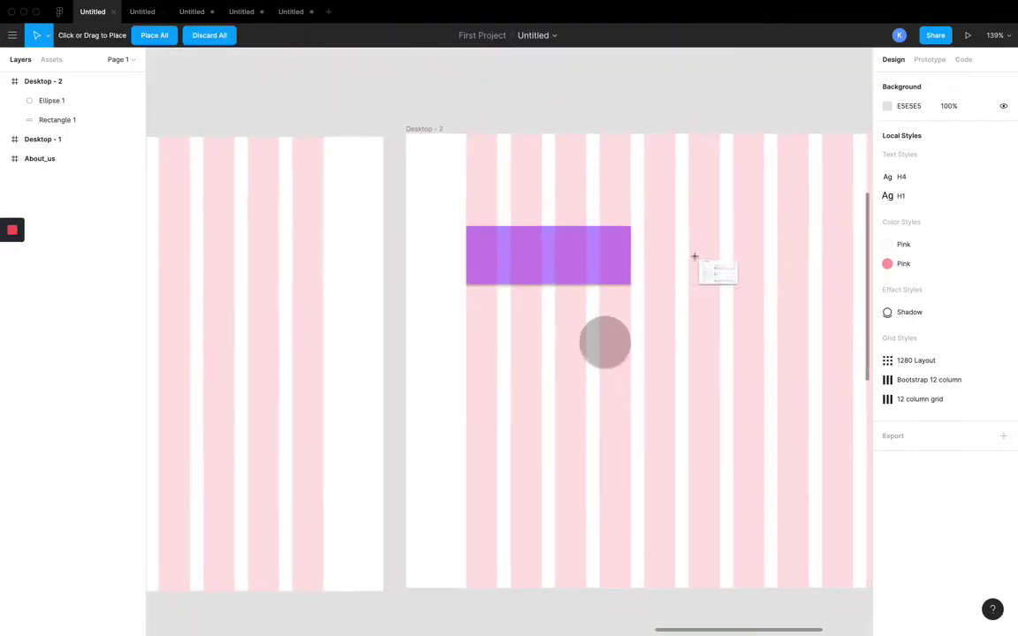
scroll(695, 256, "right", 5)
left_click(572, 267)
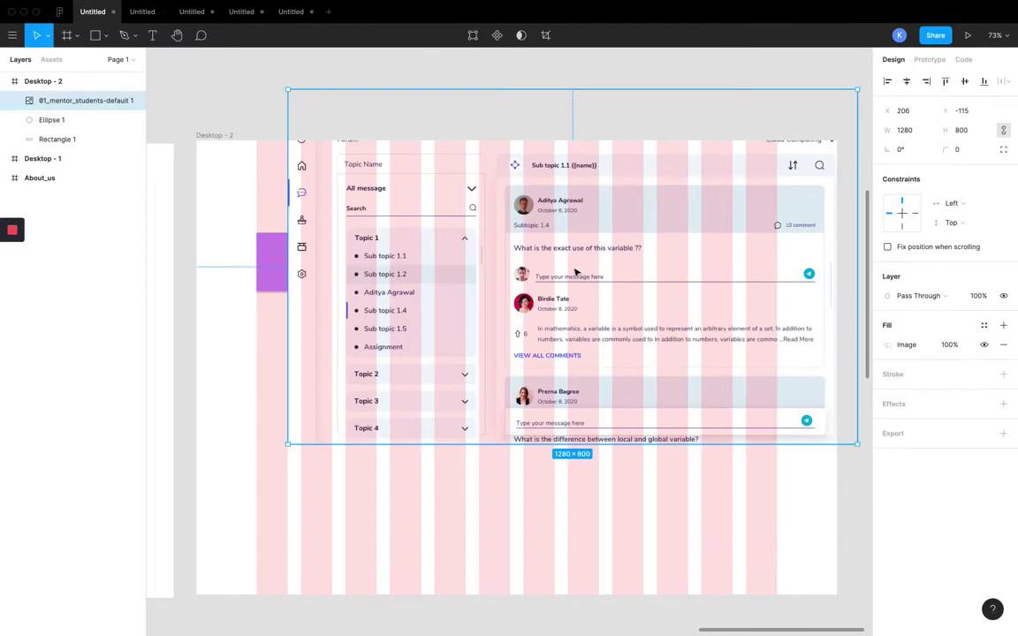
Step: Move the placed image into the Desktop - 1 frame at X 135, Y 70, and remove that frame's layout grid
scroll(641, 294, "down", 5)
left_click_drag(697, 297, 279, 357)
scroll(279, 357, "left", 5)
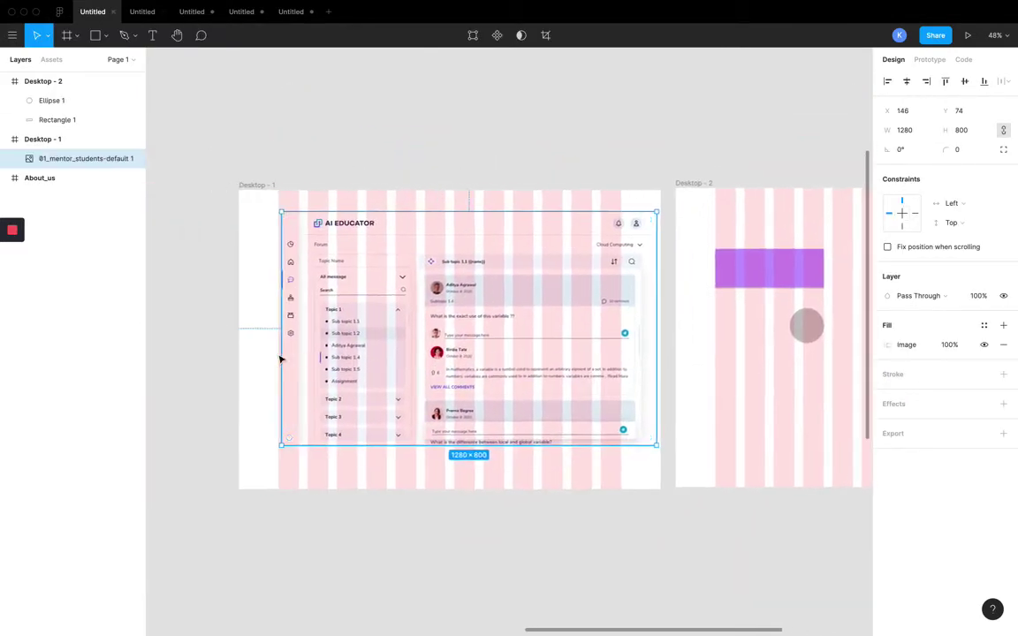
left_click(264, 186)
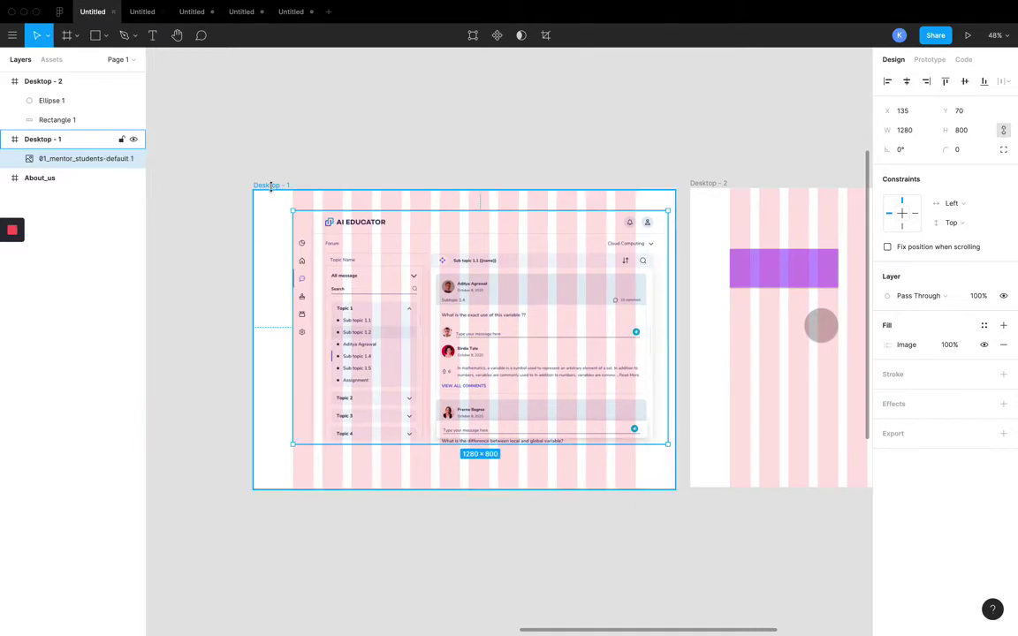
left_click(1003, 248)
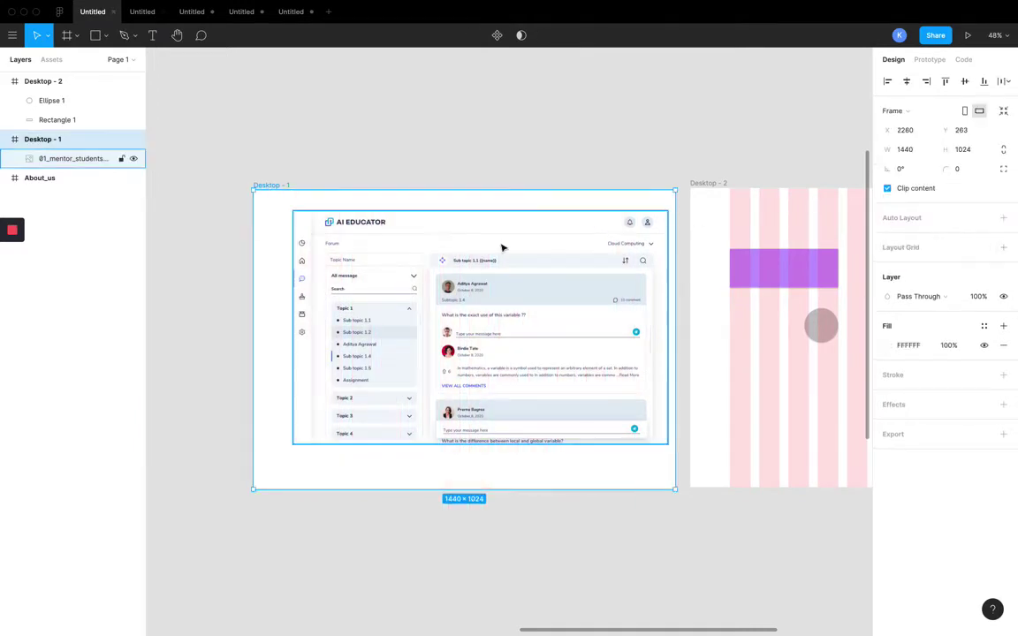
Step: Lower the exposure of the placed image in the Desktop - 1 frame slightly in its image fill settings
scroll(533, 250, "up", 5)
left_click(546, 322)
scroll(546, 321, "down", 4)
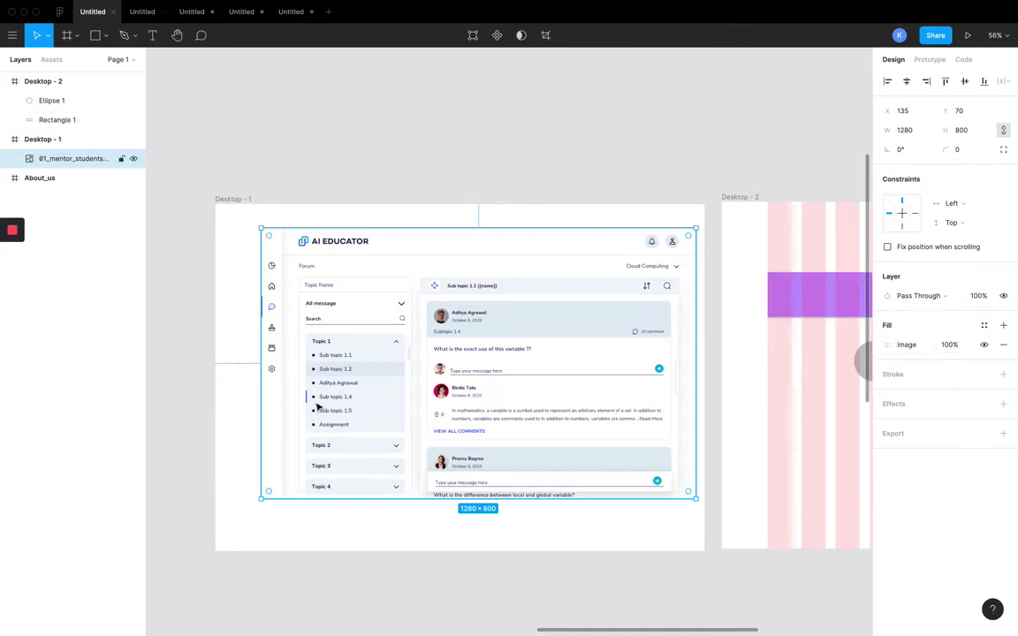
scroll(318, 407, "down", 2)
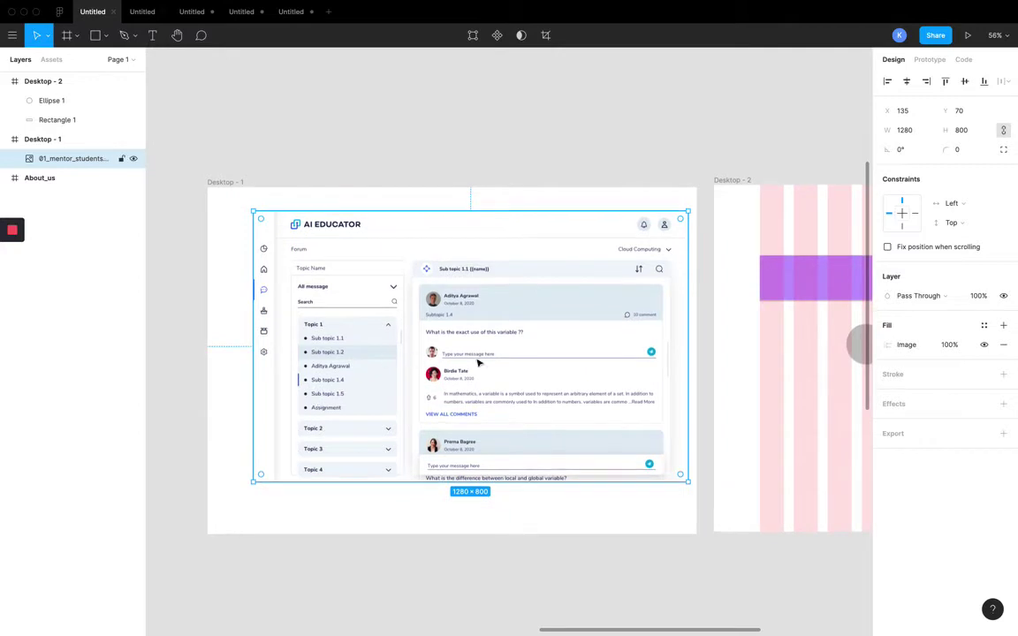
left_click(891, 346)
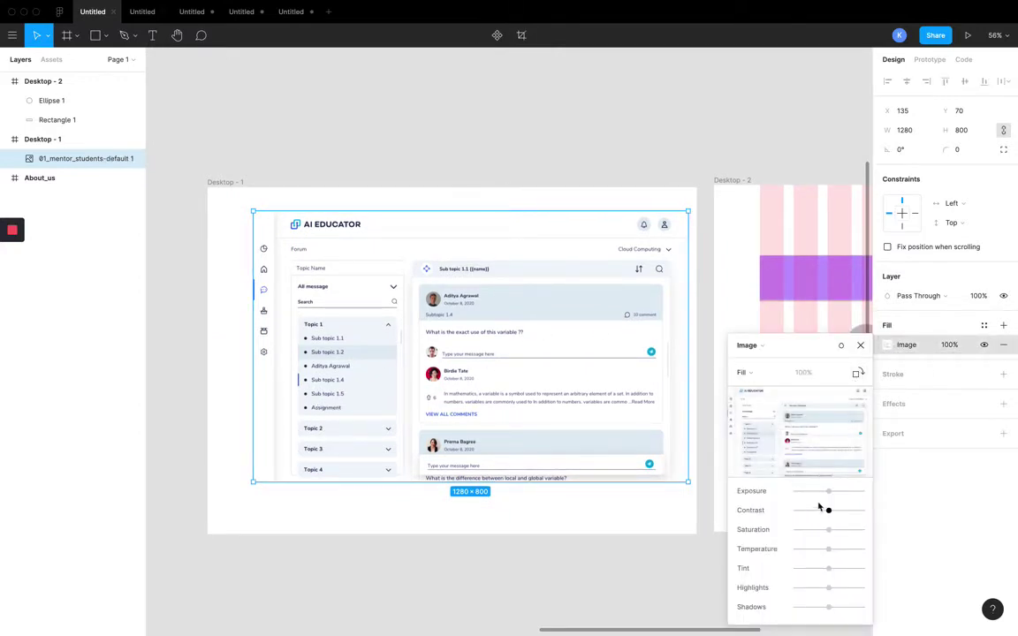
mouse_move(829, 494)
left_mouse_down()
mouse_move(844, 495)
mouse_move(815, 492)
mouse_move(824, 492)
mouse_move(811, 511)
mouse_move(828, 511)
left_mouse_up()
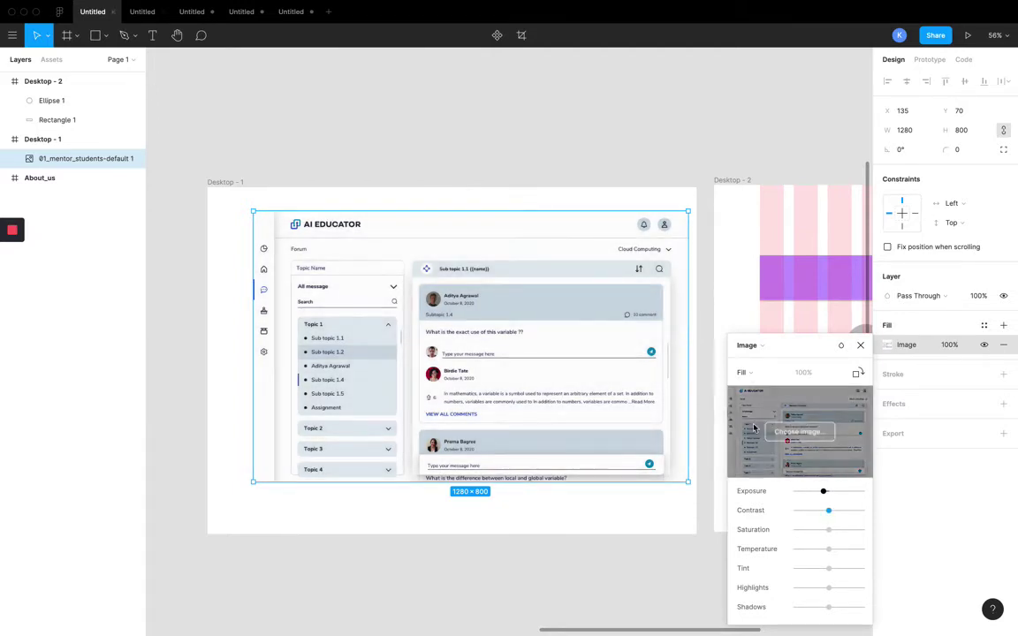
Step: Switch the image fill to Crop and crop it to the Forum topic list, about 362 × 708 at X 230, Y 162
left_click(784, 374)
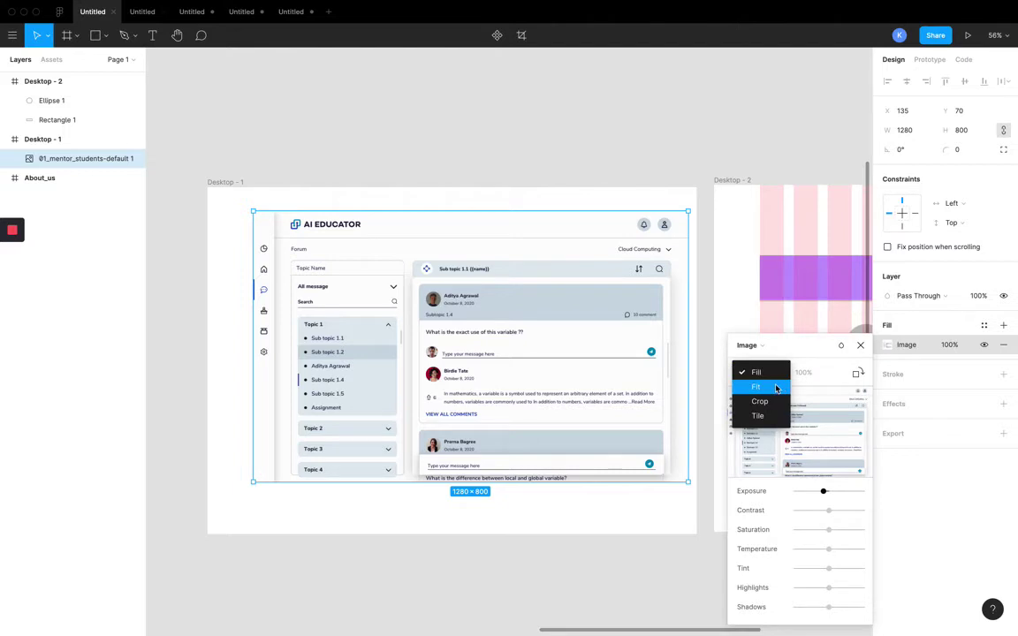
left_click(777, 388)
left_click(782, 375)
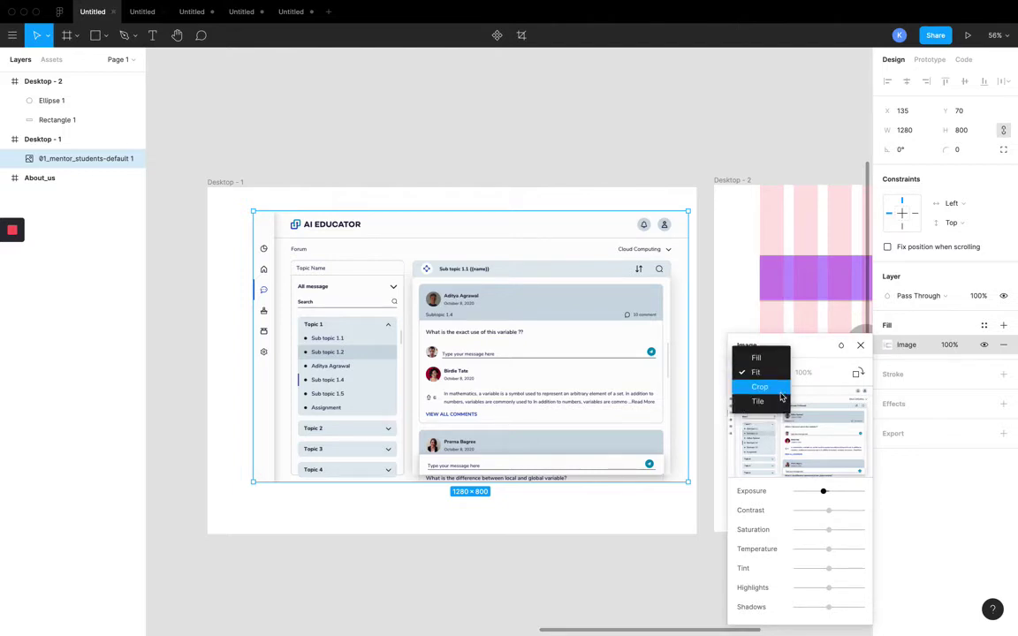
left_click(780, 386)
left_click_drag(686, 213, 407, 243)
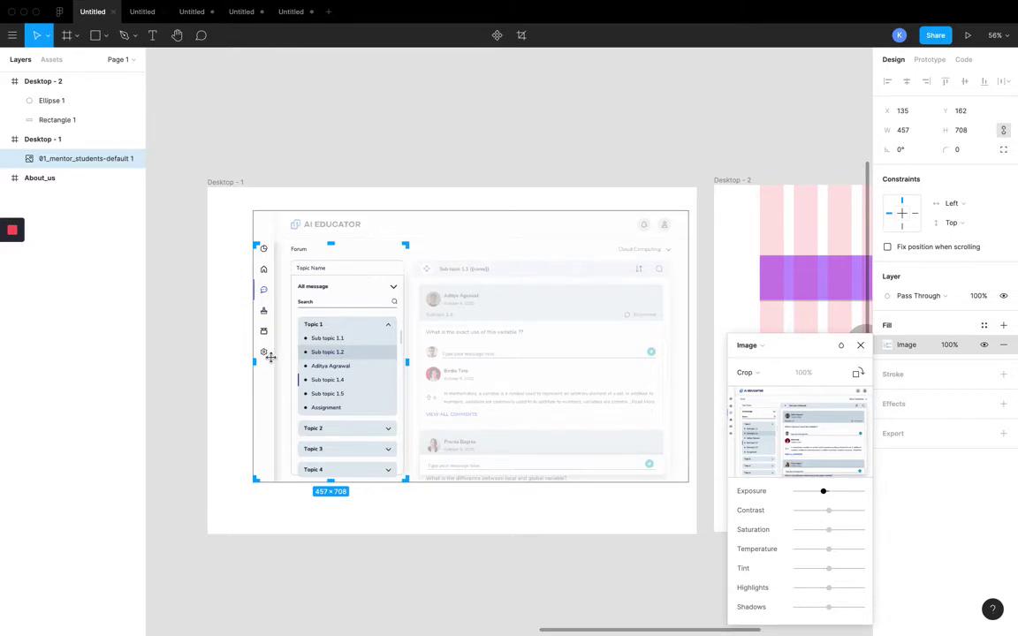
left_click_drag(269, 361, 285, 361)
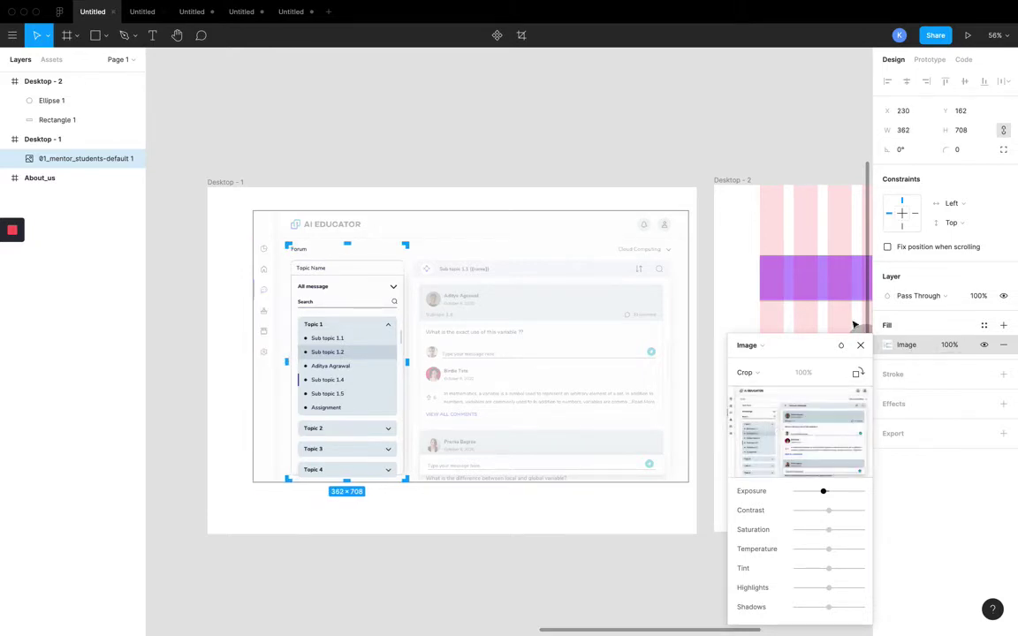
left_click(977, 532)
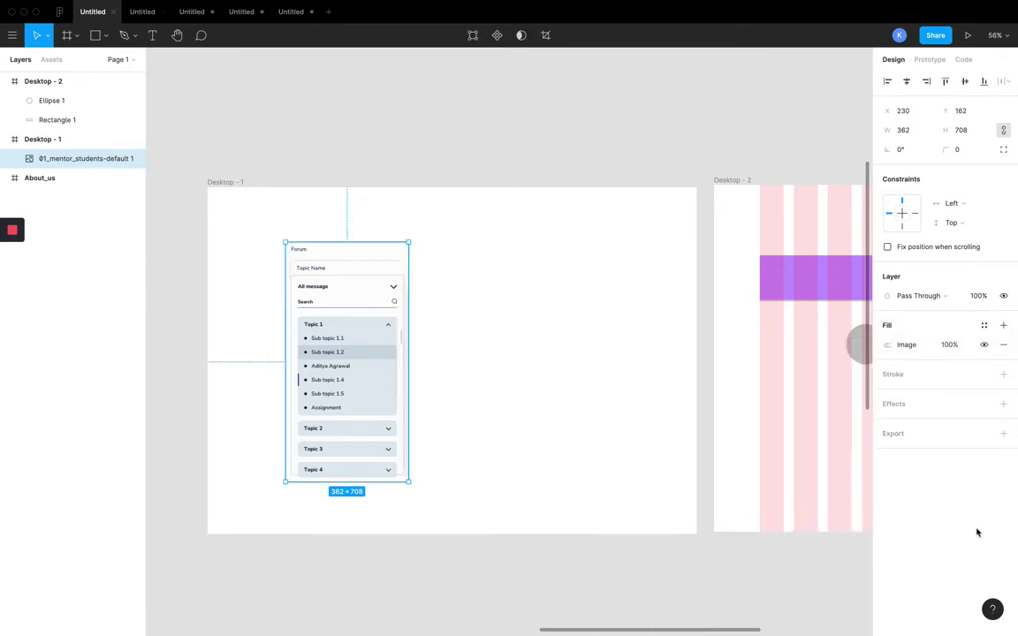
left_click(580, 433)
left_click(341, 373)
scroll(481, 337, "down", 1)
scroll(481, 334, "left", 1)
left_click(481, 331)
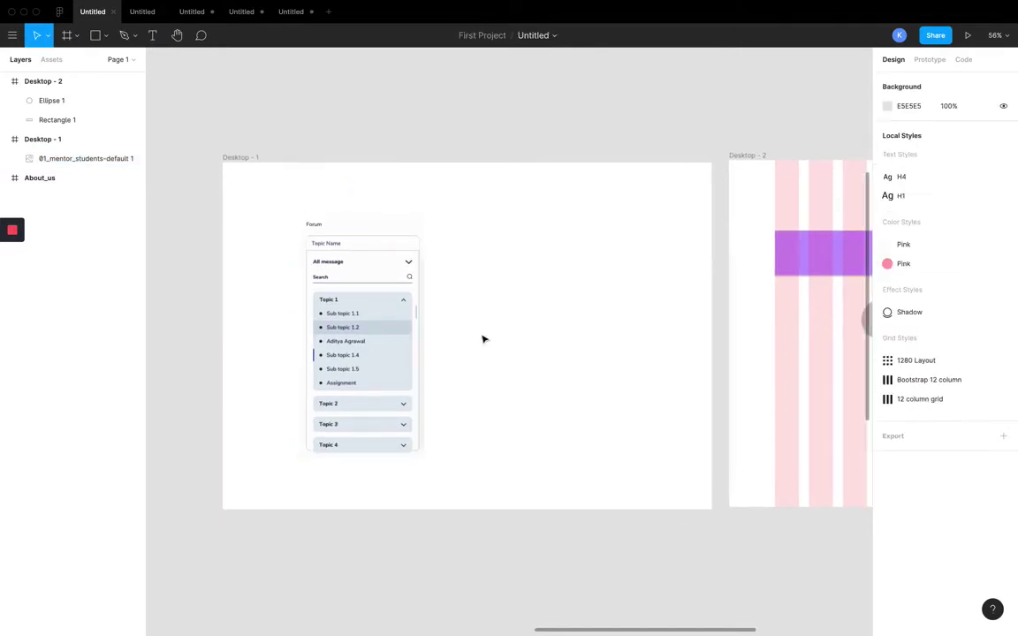
scroll(477, 334, "down", 1)
scroll(477, 334, "right", 1)
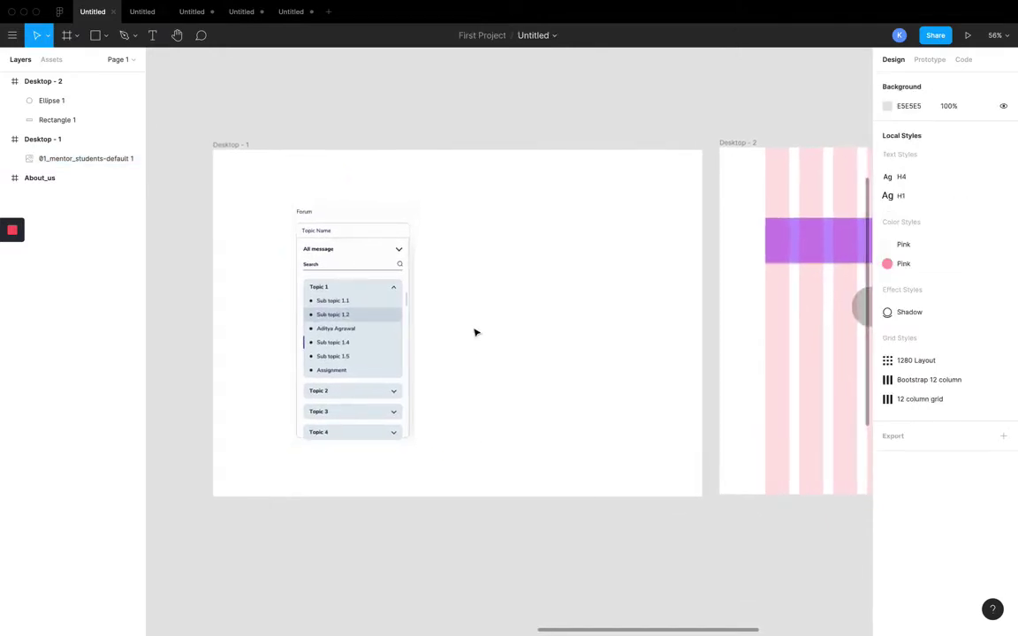
scroll(475, 332, "right", 5)
scroll(475, 333, "down", 1)
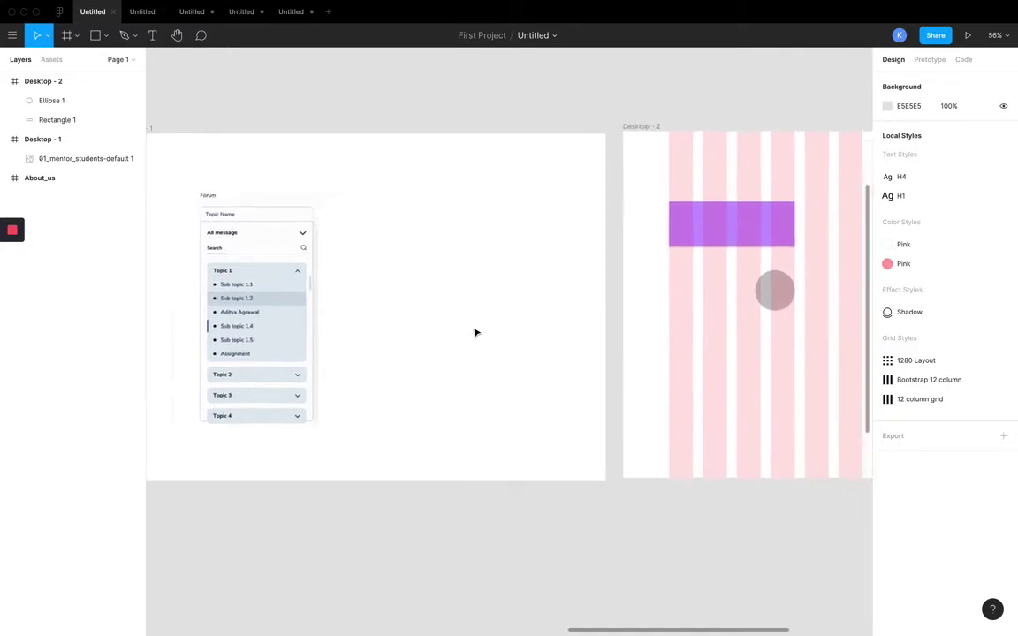
scroll(474, 332, "down", 1)
scroll(475, 332, "up", 1)
scroll(478, 327, "left", 5)
Step: Draw a rectangle about 453 × 498 beside the cropped image in the Desktop - 1 frame and delete it again
key("r")
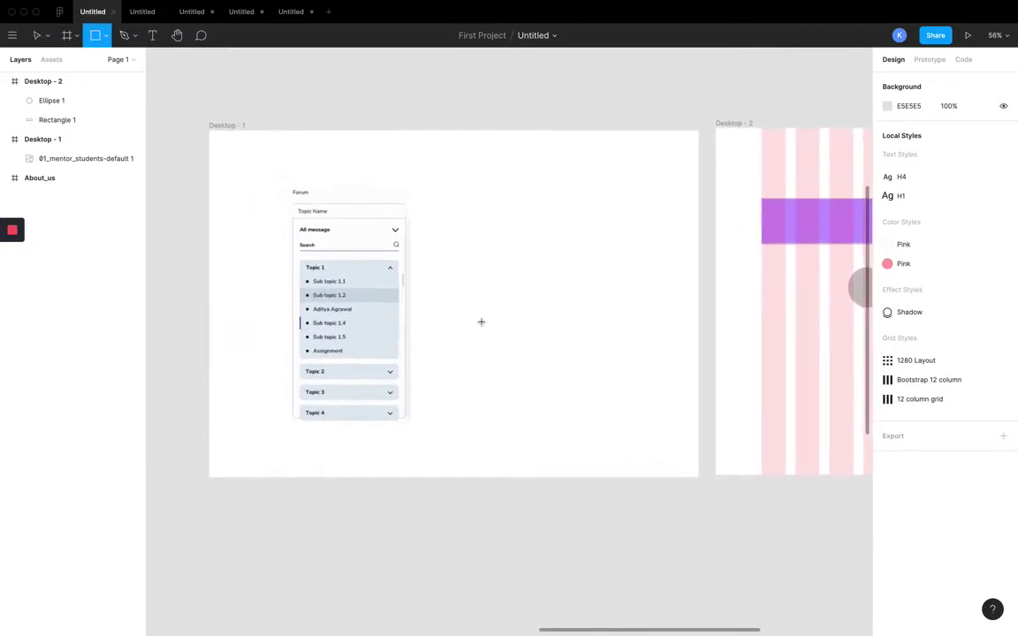
left_click_drag(460, 221, 616, 389)
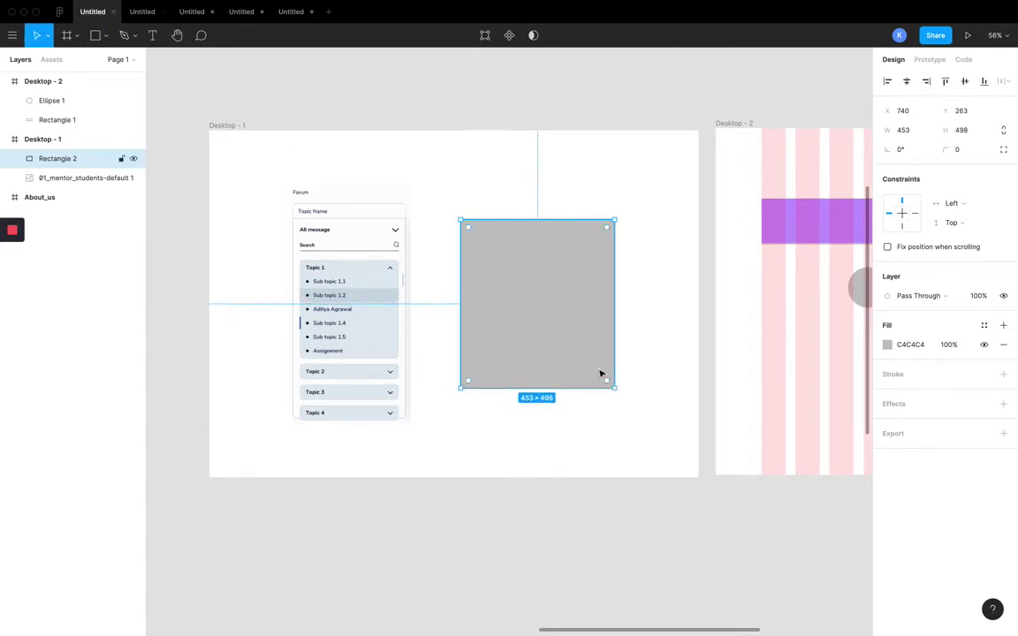
scroll(592, 373, "right", 2)
key("Delete")
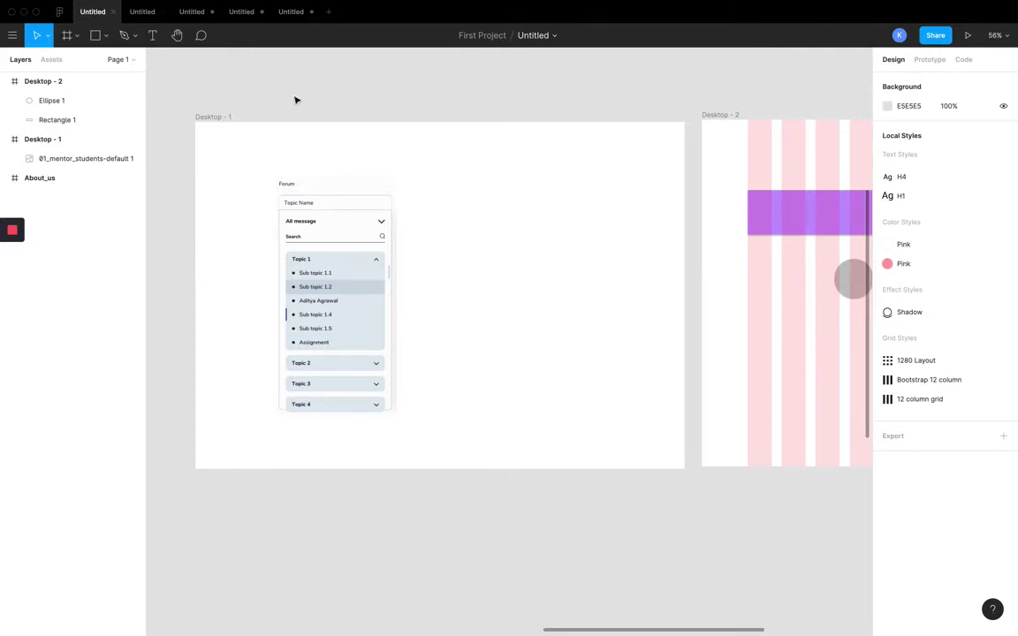
Step: Draw a Pen path about 305 × 82 beside the cropped image: a horizontal line leading into a closed triangle
left_click(134, 35)
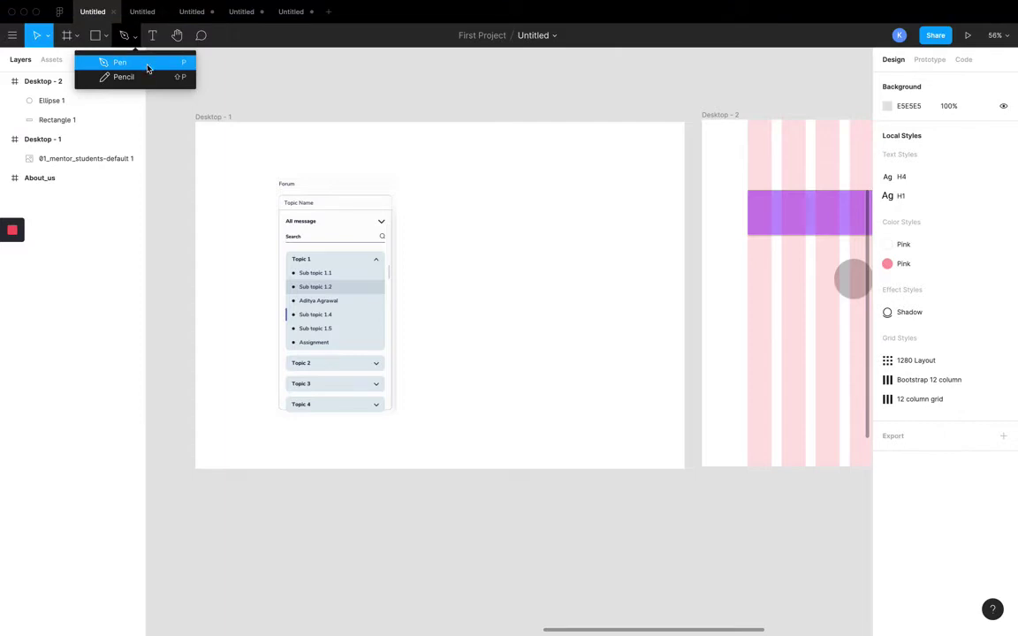
left_click(150, 68)
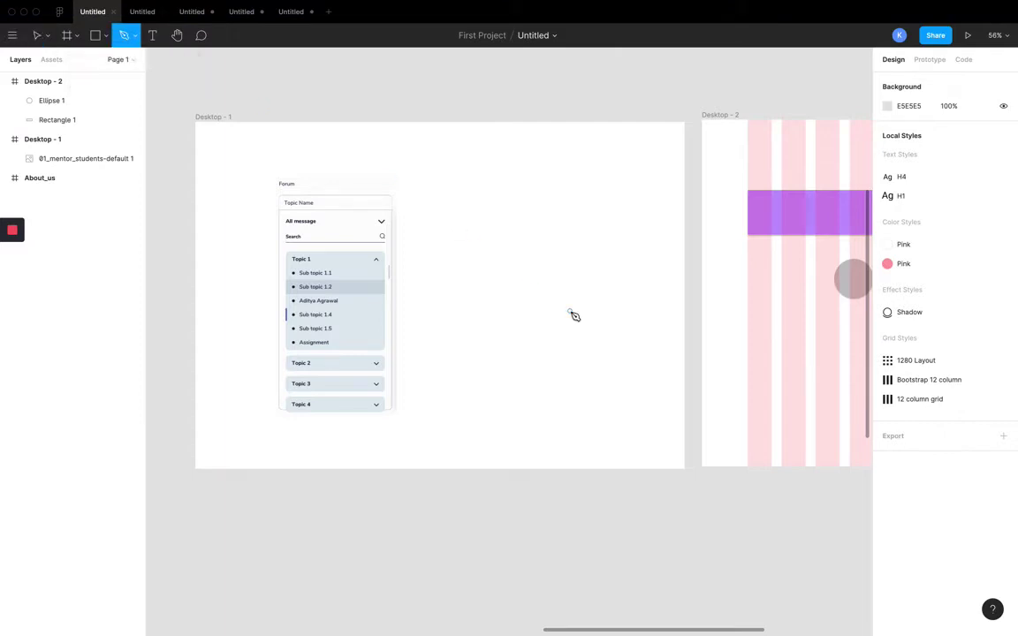
left_click(477, 256)
left_click(525, 256)
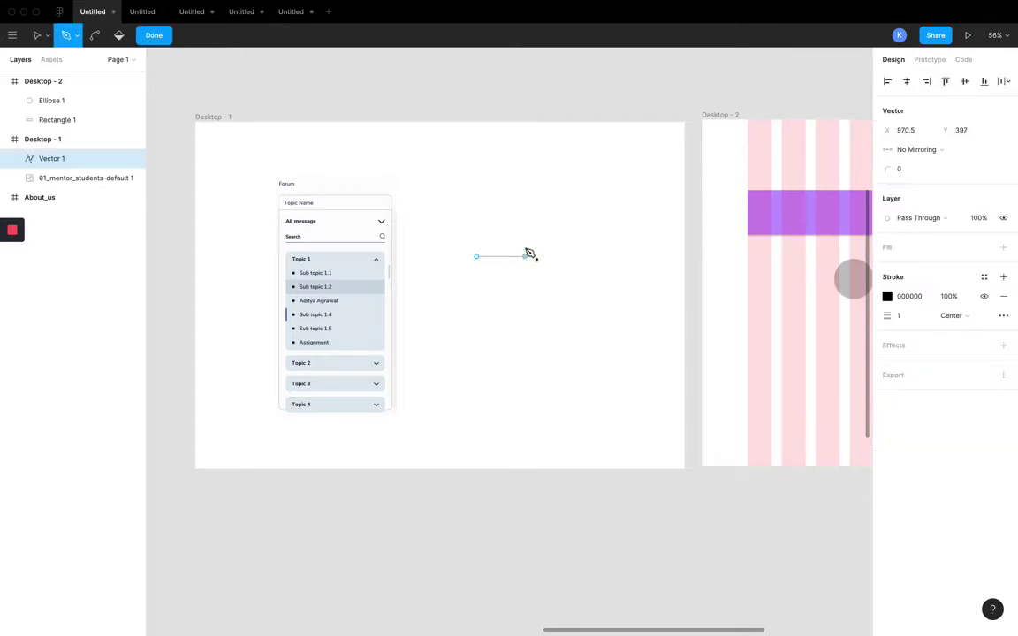
left_click(525, 229)
left_click(580, 229)
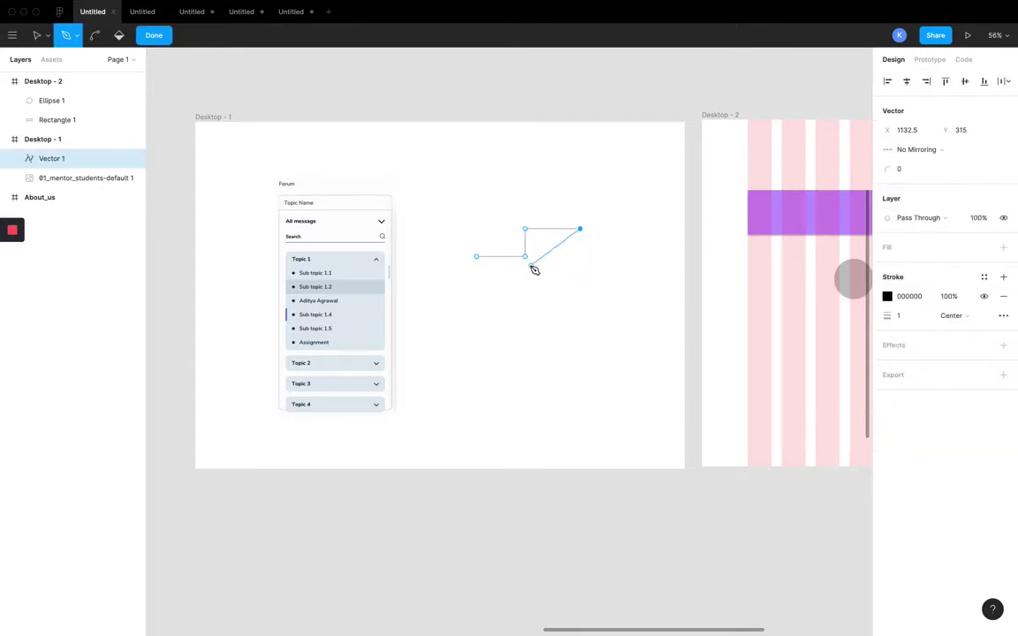
left_click(526, 257)
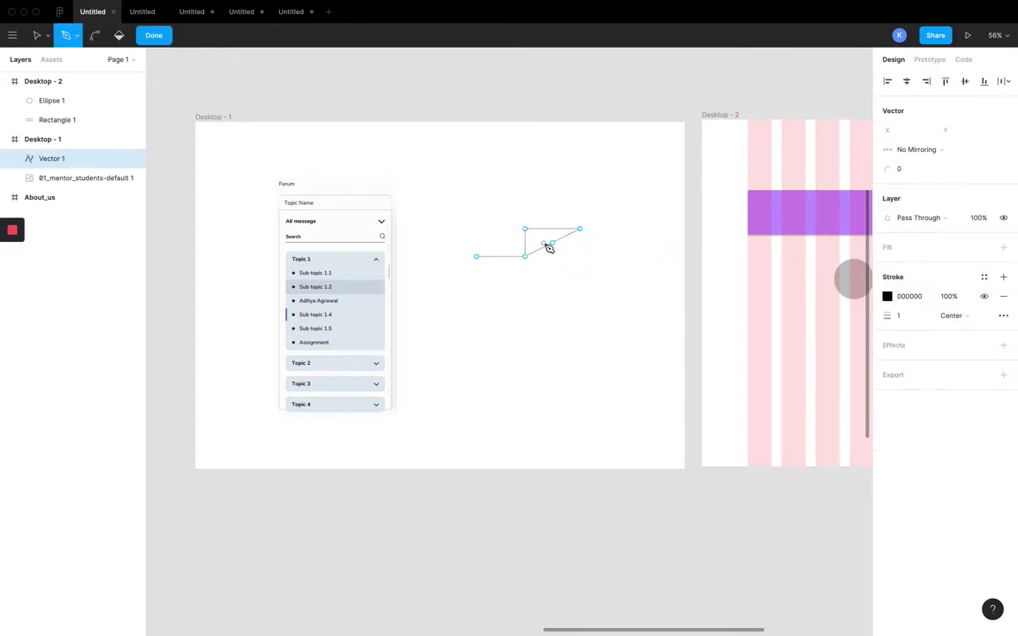
scroll(548, 245, "up", 5)
scroll(571, 266, "down", 3)
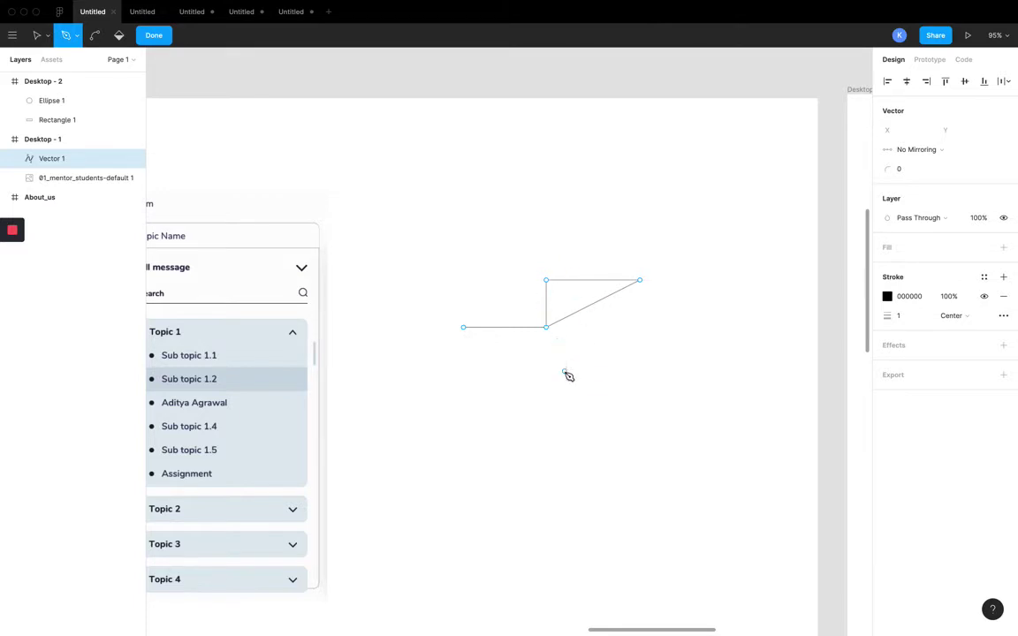
scroll(548, 275, "up", 3)
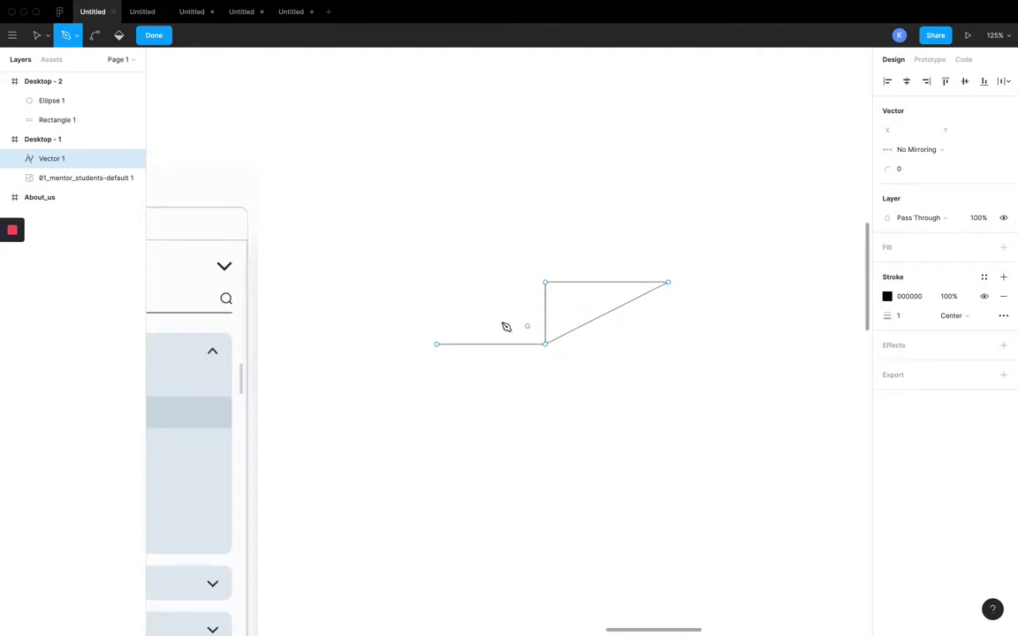
key("Escape")
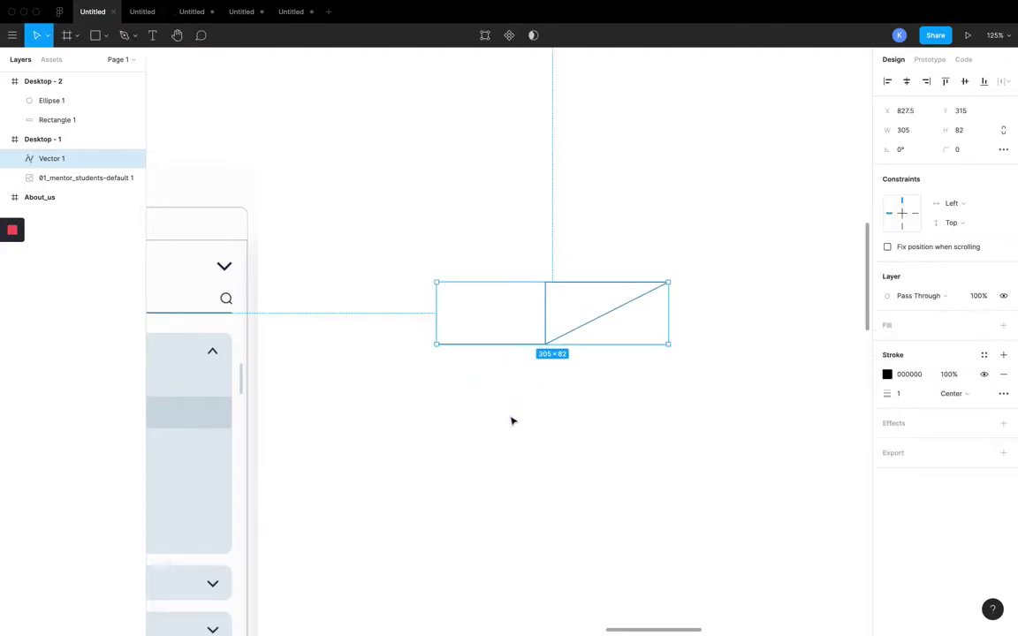
left_click(484, 360)
left_click(548, 284)
left_click(124, 37)
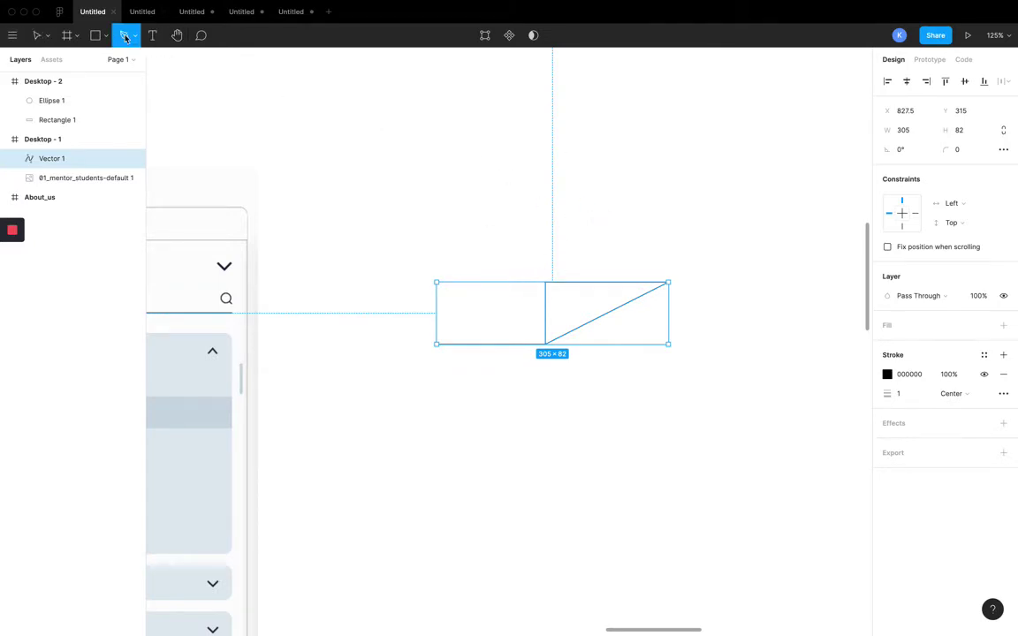
key("Escape")
double_click(568, 284)
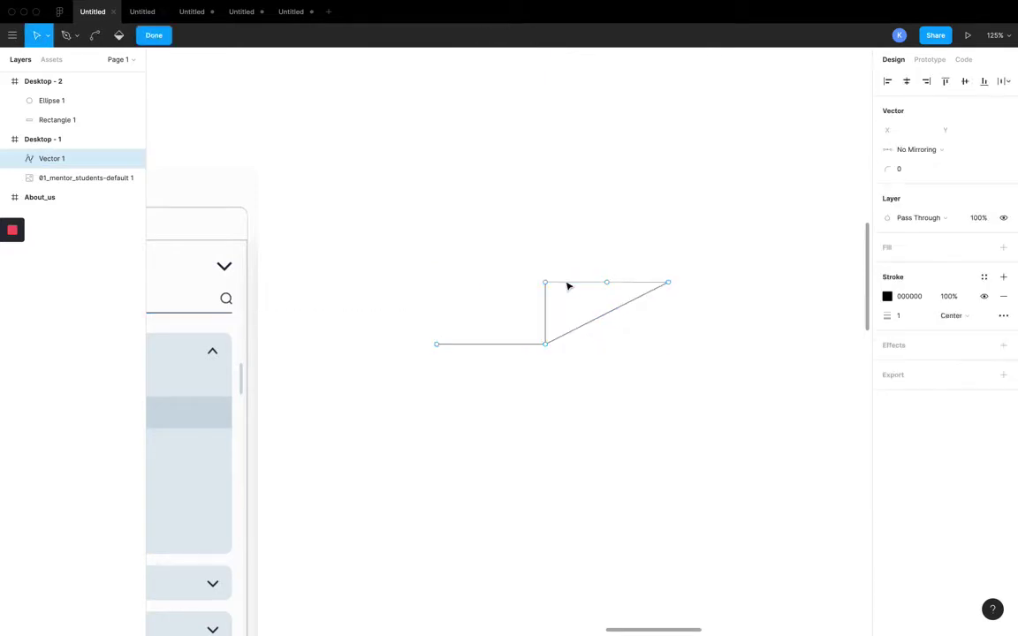
left_click(586, 283)
left_click(76, 36)
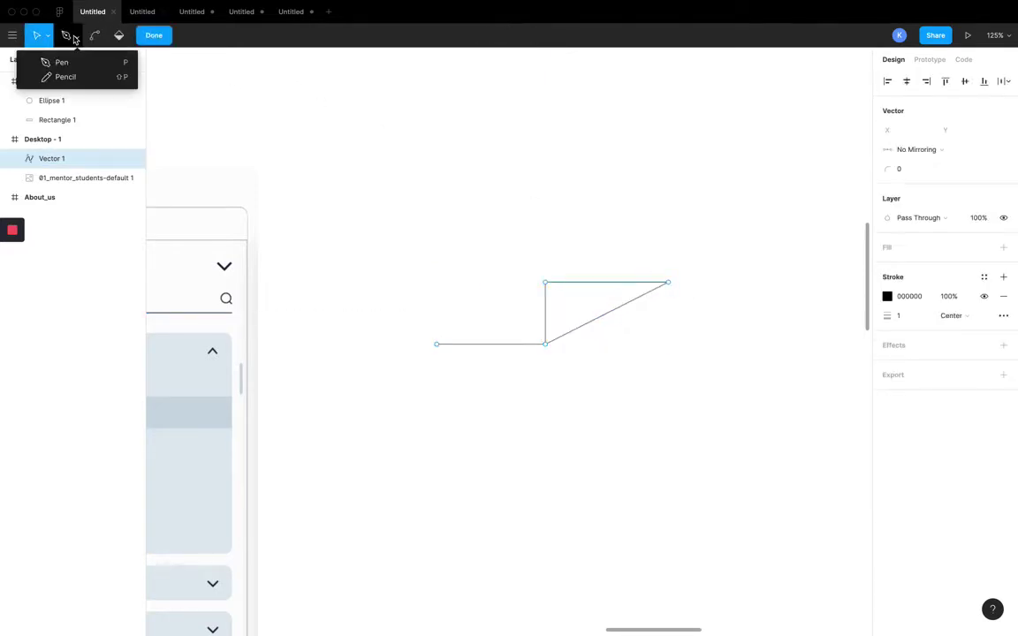
left_click(669, 283)
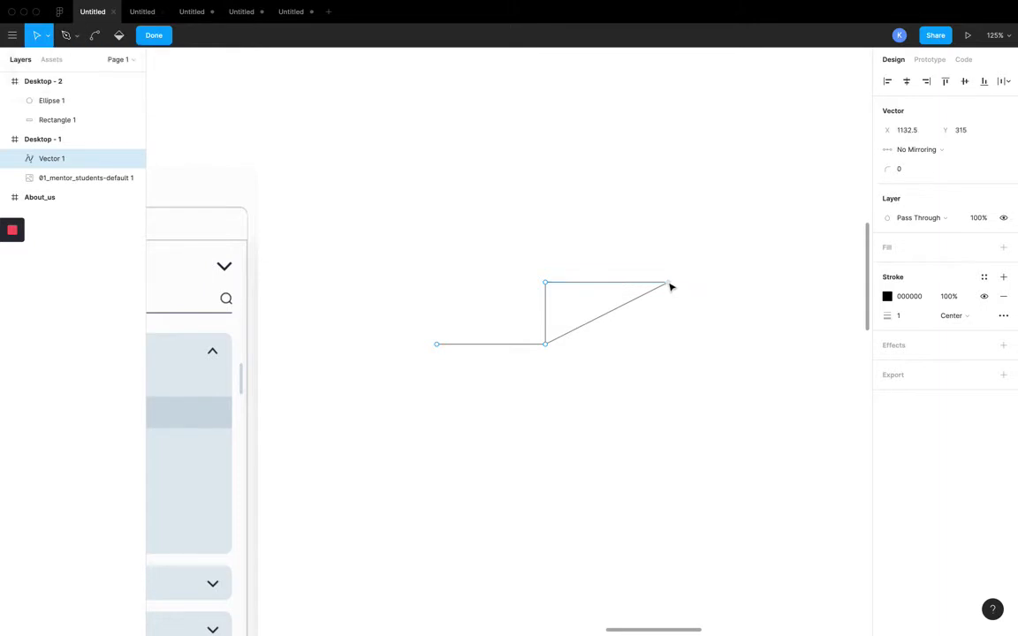
left_click(76, 35)
left_click(45, 61)
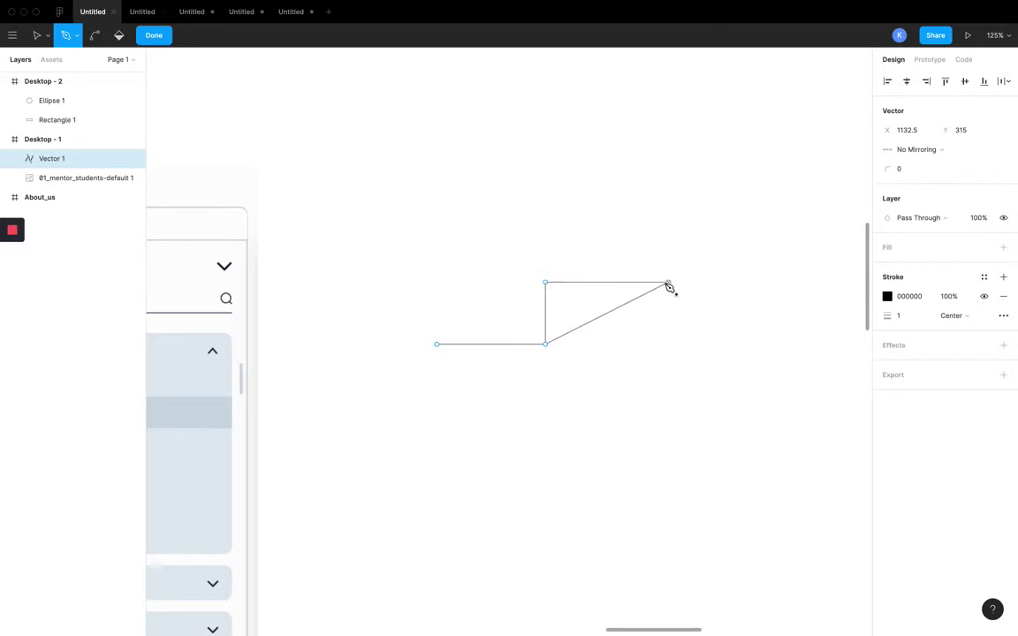
key("Escape")
Step: Connect the triangle's upper-left point to the free end of the horizontal line with a Pen segment, closing a second triangle
left_click(546, 285)
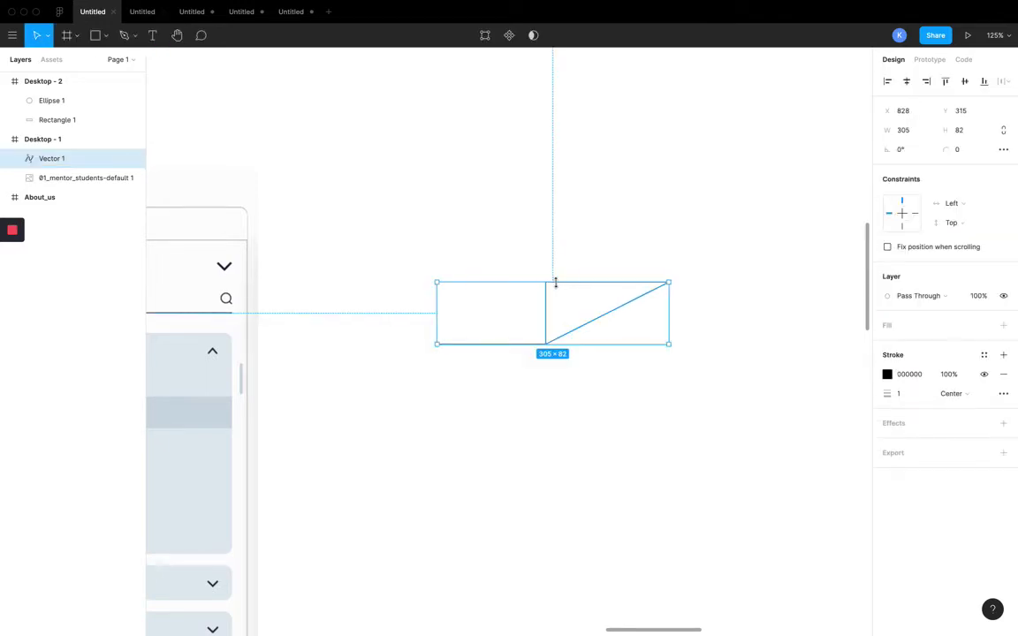
double_click(547, 284)
left_click(547, 284)
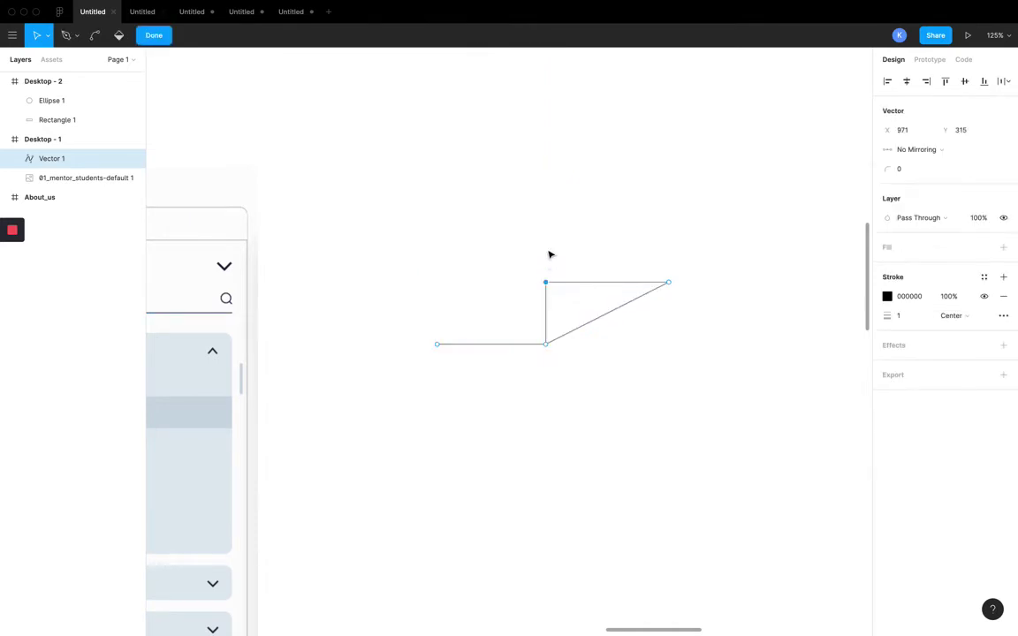
left_click(66, 36)
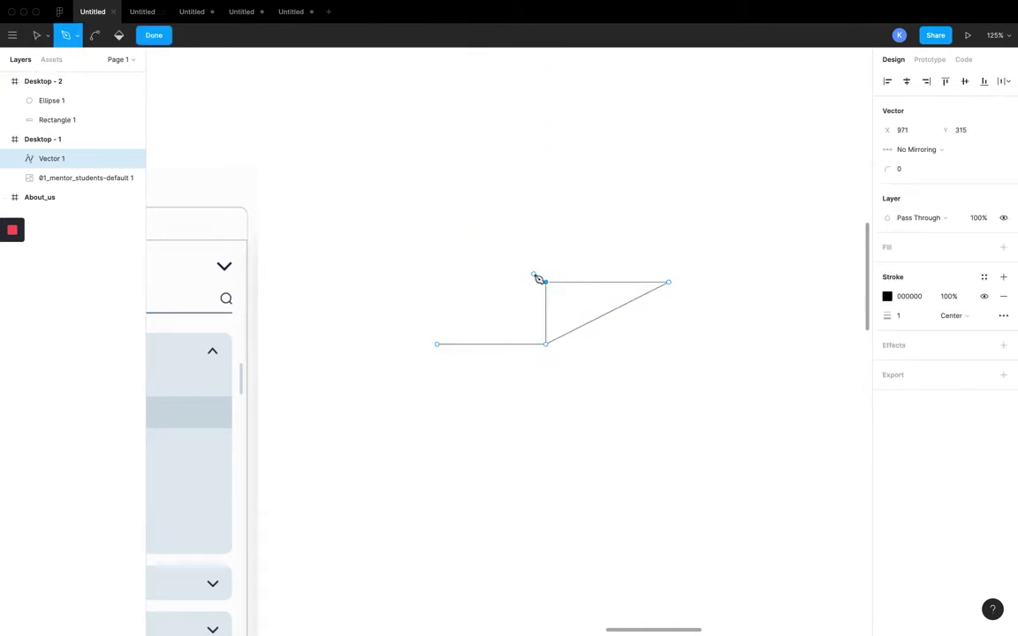
left_click(437, 345)
key("Escape")
scroll(705, 375, "down", 5)
key("Escape")
scroll(672, 345, "up", 5)
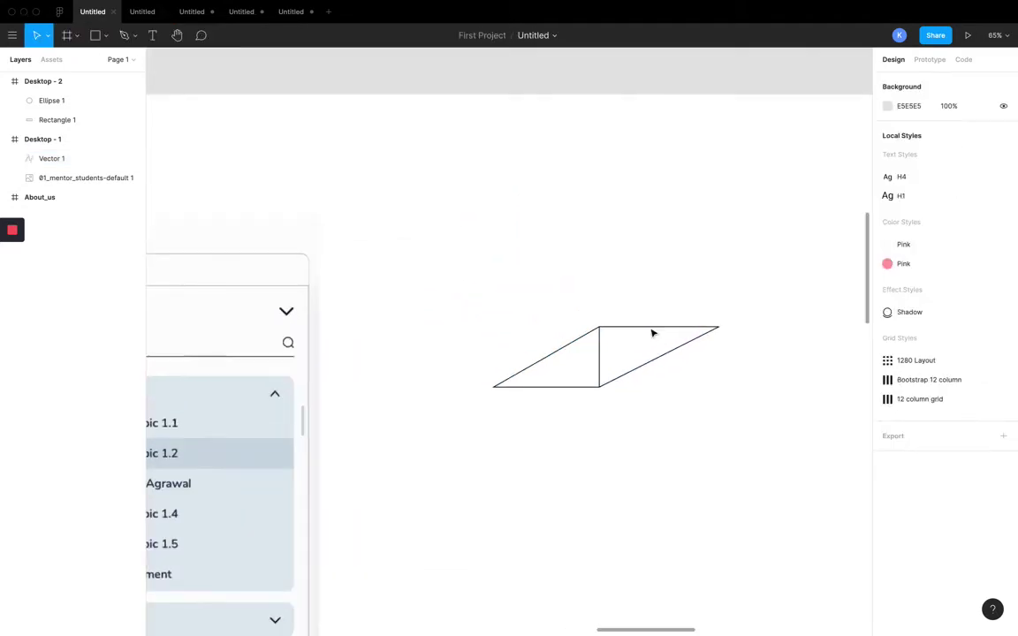
scroll(654, 351, "down", 3)
left_click(660, 335)
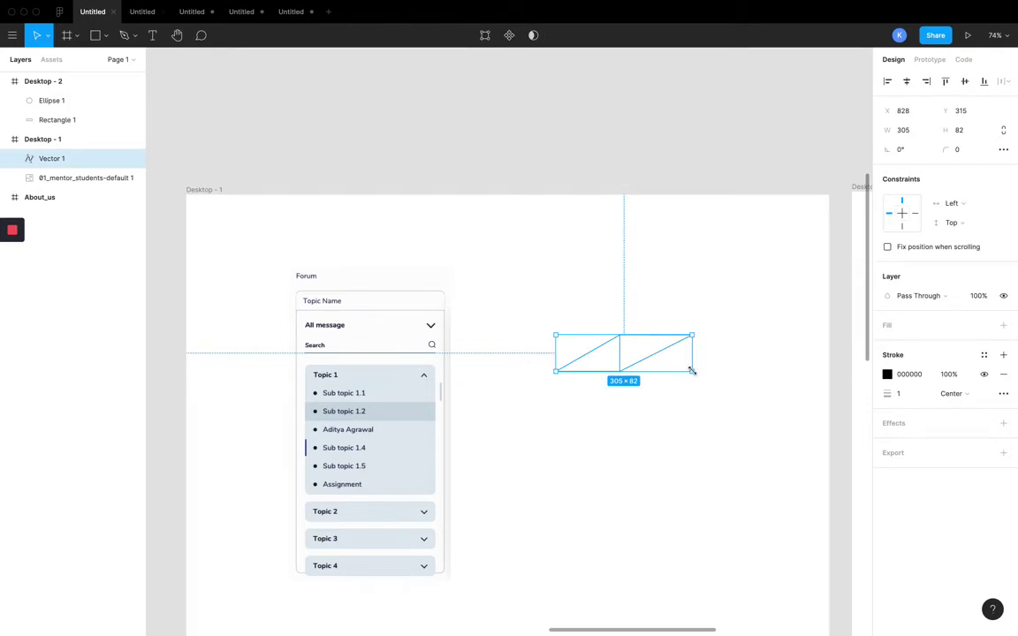
scroll(694, 373, "right", 2)
scroll(658, 337, "up", 5)
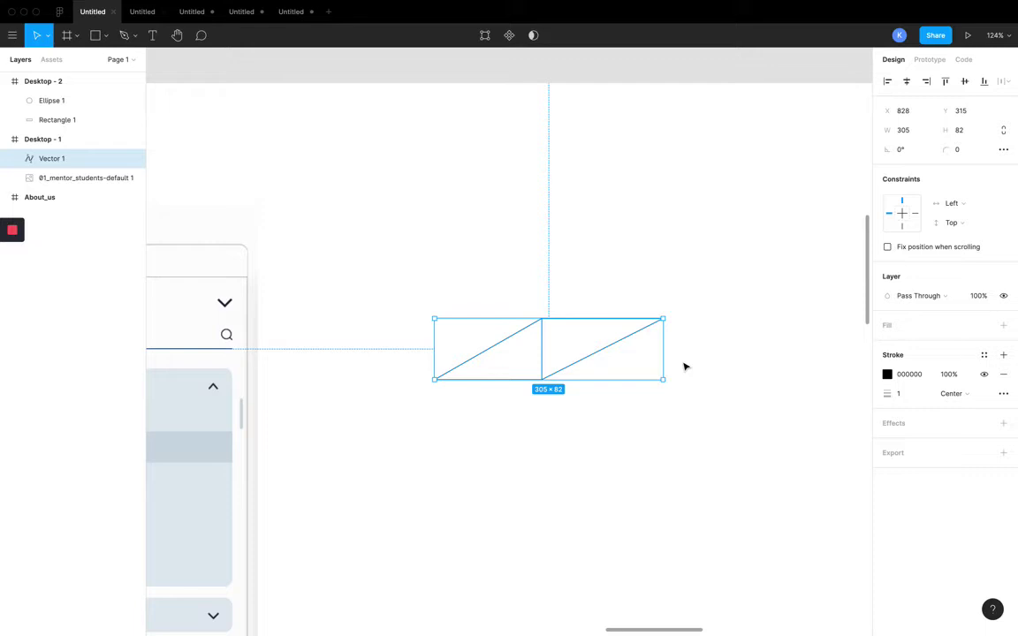
scroll(685, 367, "down", 1)
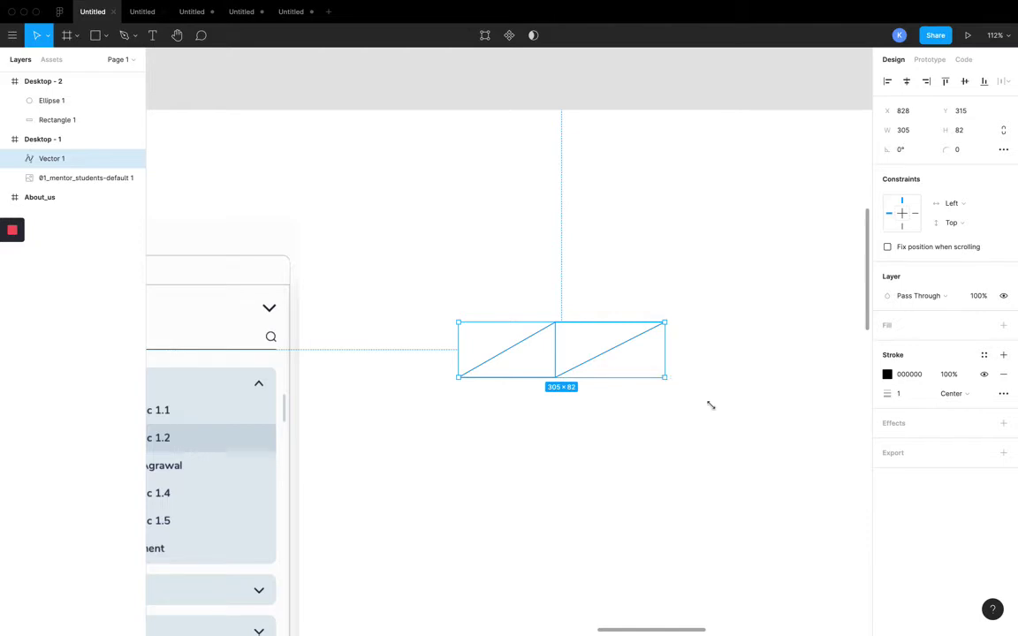
Step: Try scaling the two-triangle vector in the Desktop - 1 frame down to about 181 × 74
left_click_drag(711, 404, 641, 319)
left_click(681, 398)
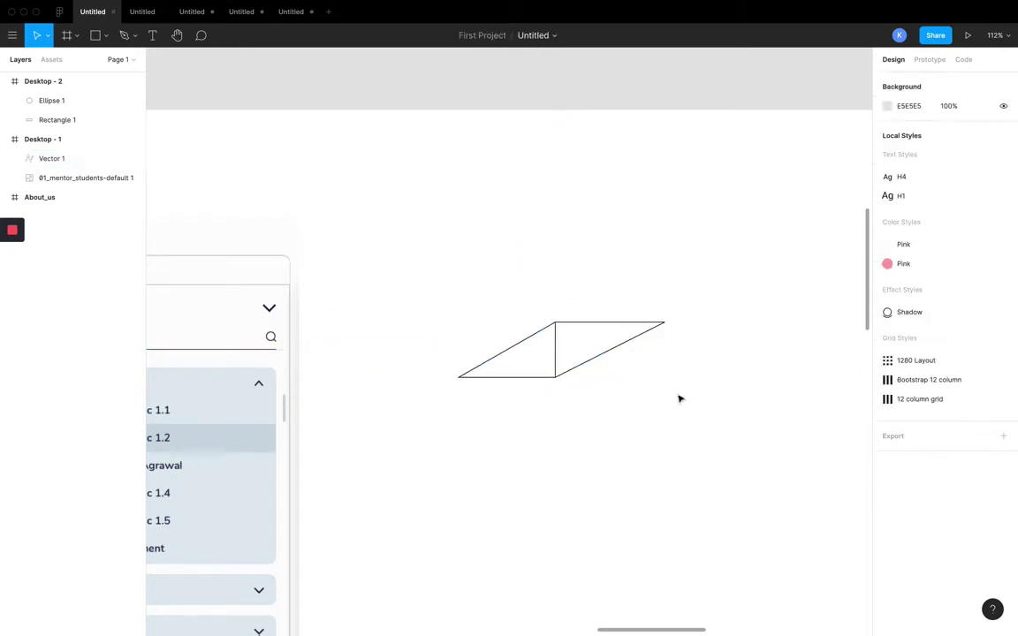
left_click(617, 325)
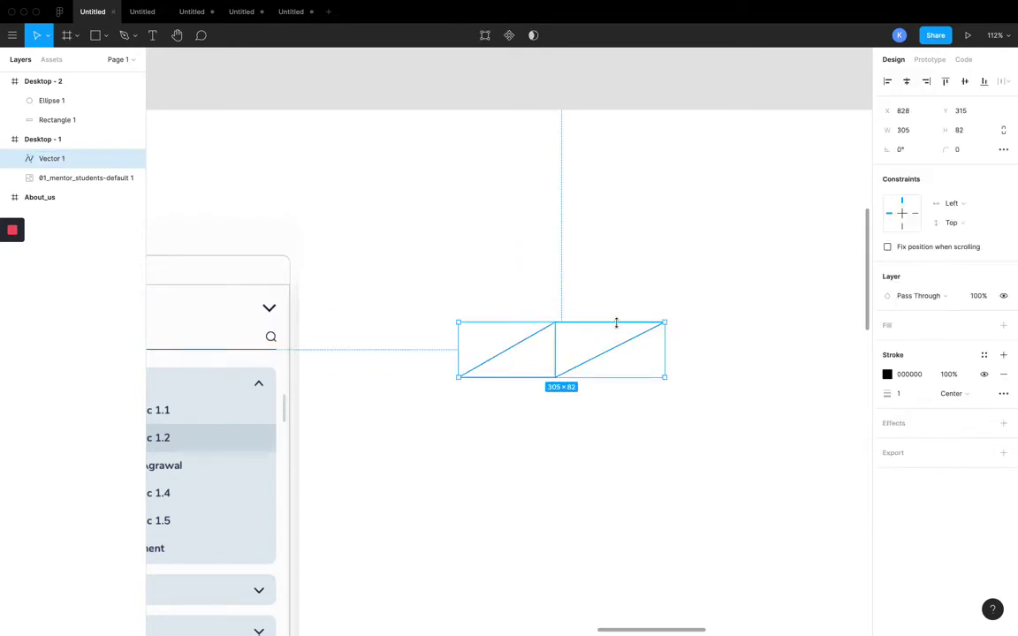
scroll(680, 395, "right", 1)
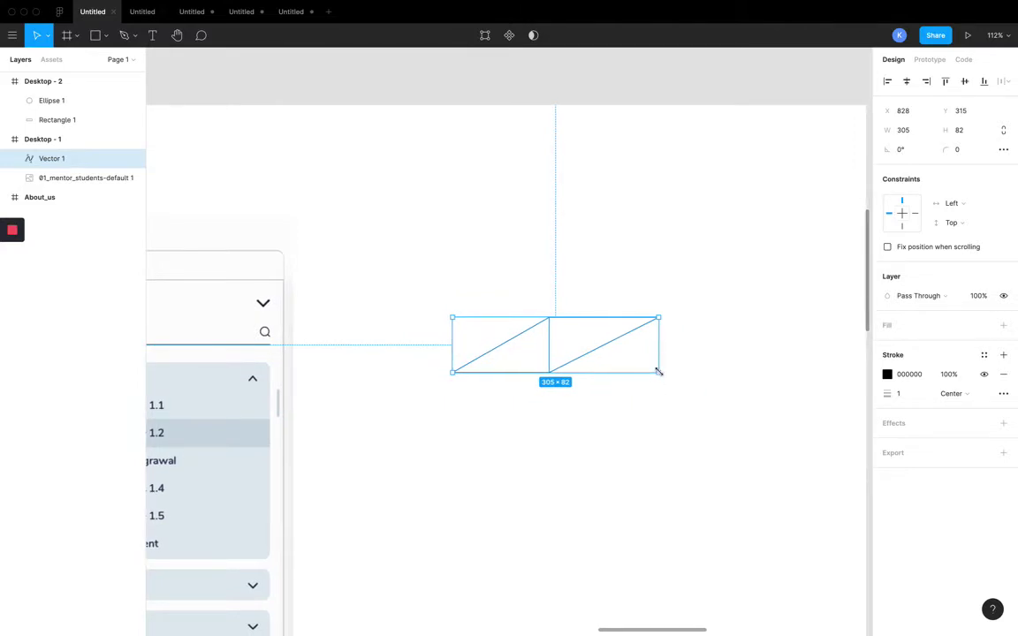
left_click_drag(658, 372, 576, 367)
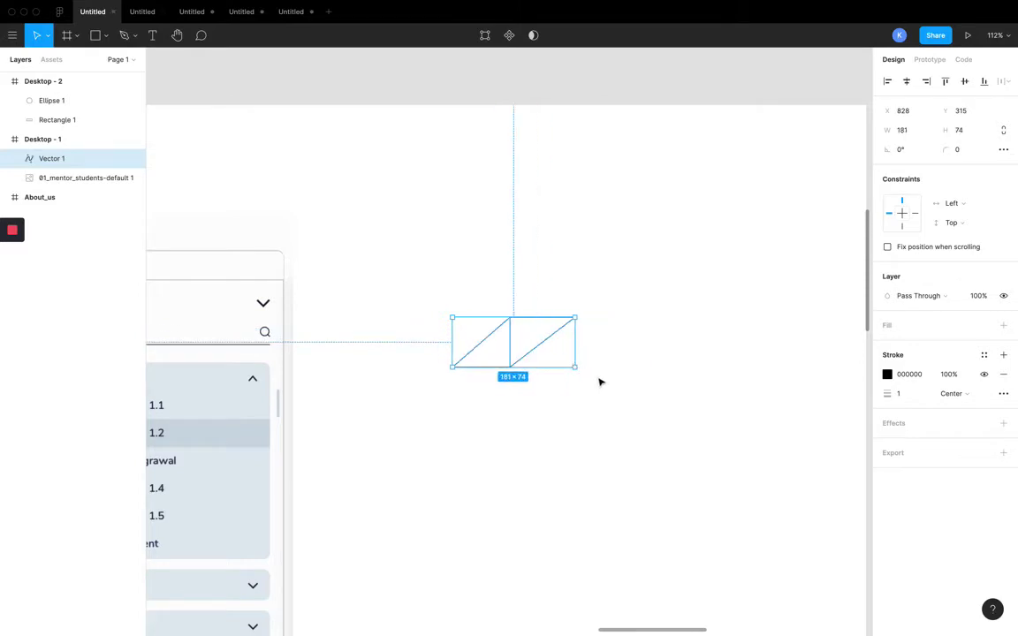
left_click(714, 407)
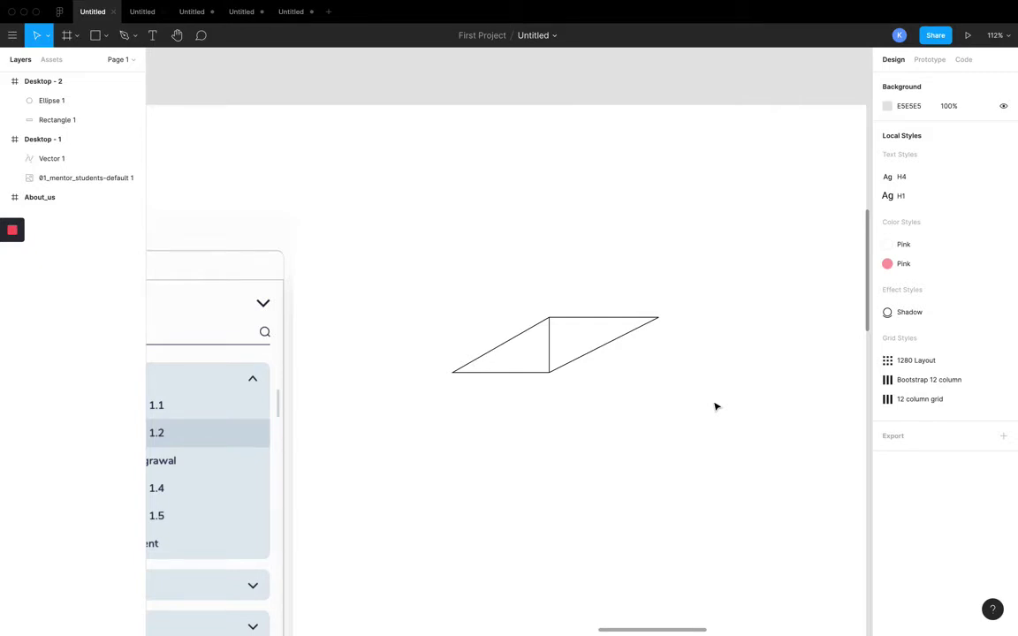
Step: Add a fixed-size text box about 405 × 190 below the two-triangle vector in Desktop - 1, reading "Sample Text"
scroll(716, 407, "down", 3)
left_click(153, 39)
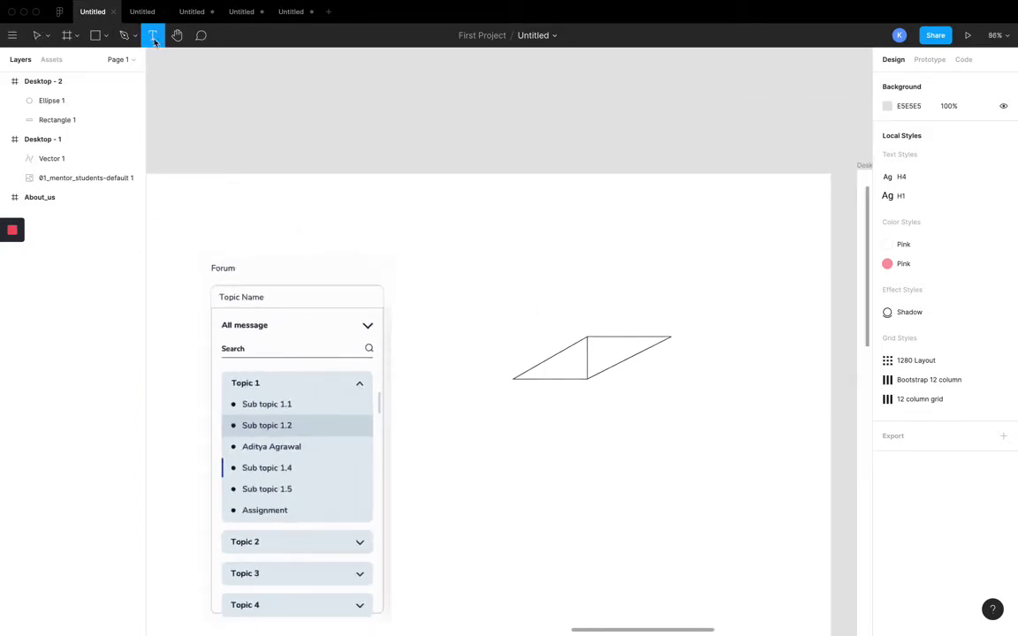
scroll(347, 210, "down", 4)
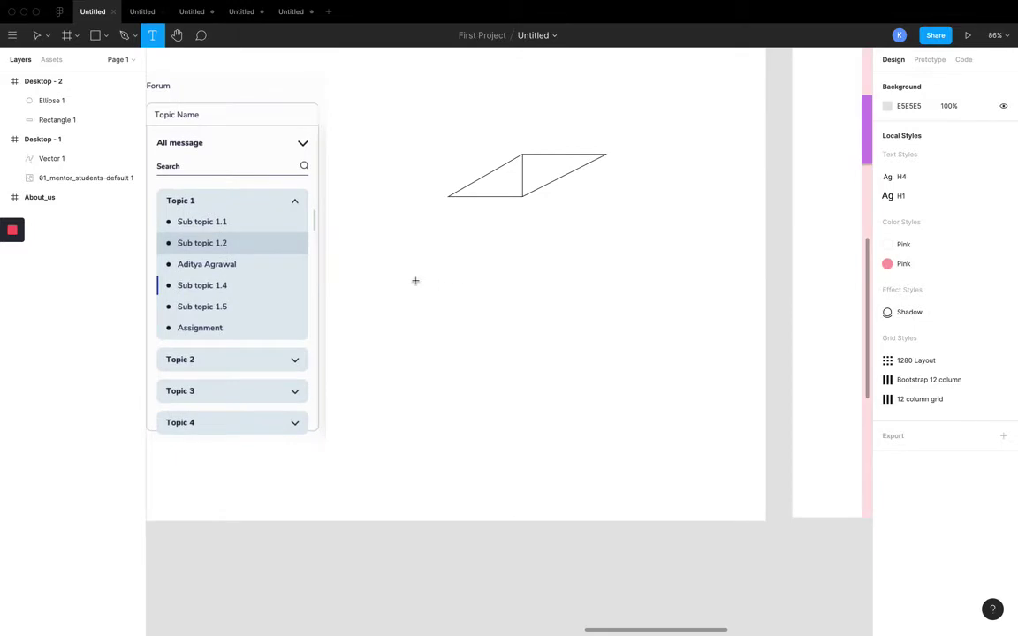
left_click_drag(419, 279, 628, 377)
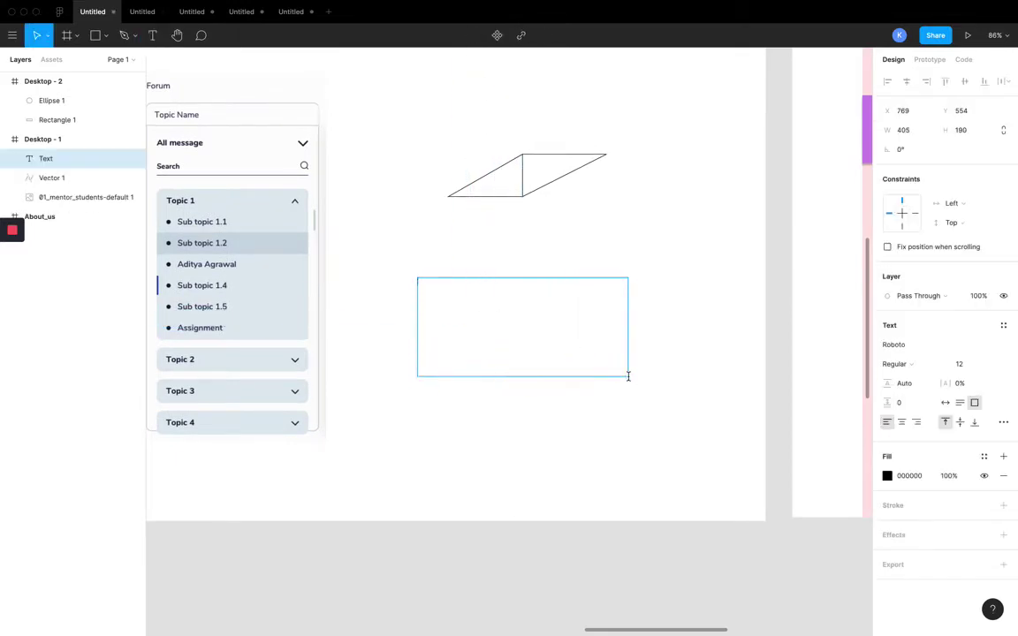
type("Sample Text")
key("Escape")
key("shift+2")
scroll(421, 231, "down", 5)
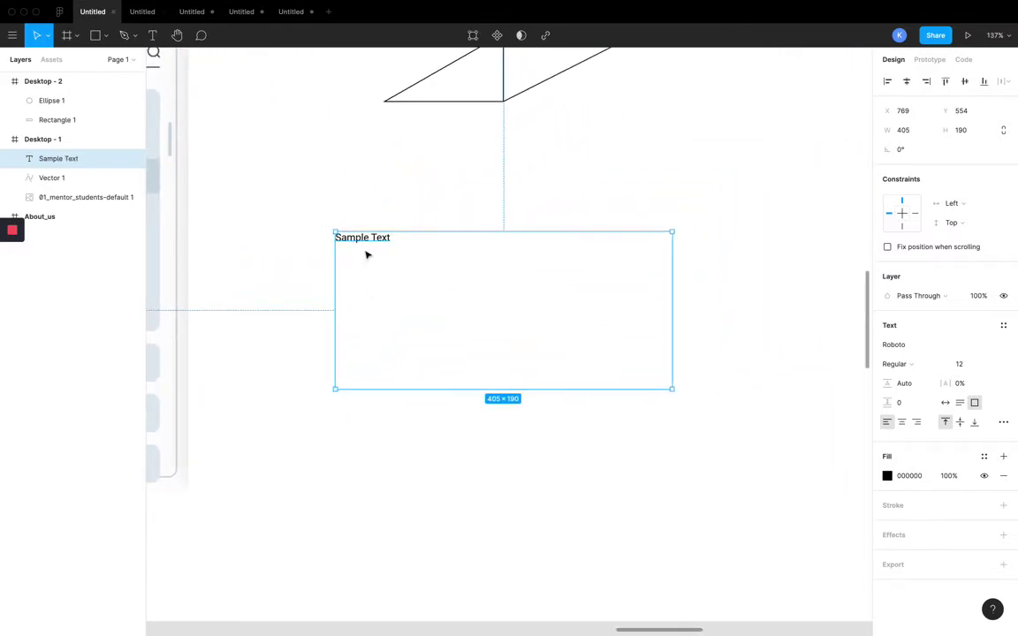
left_click(607, 415)
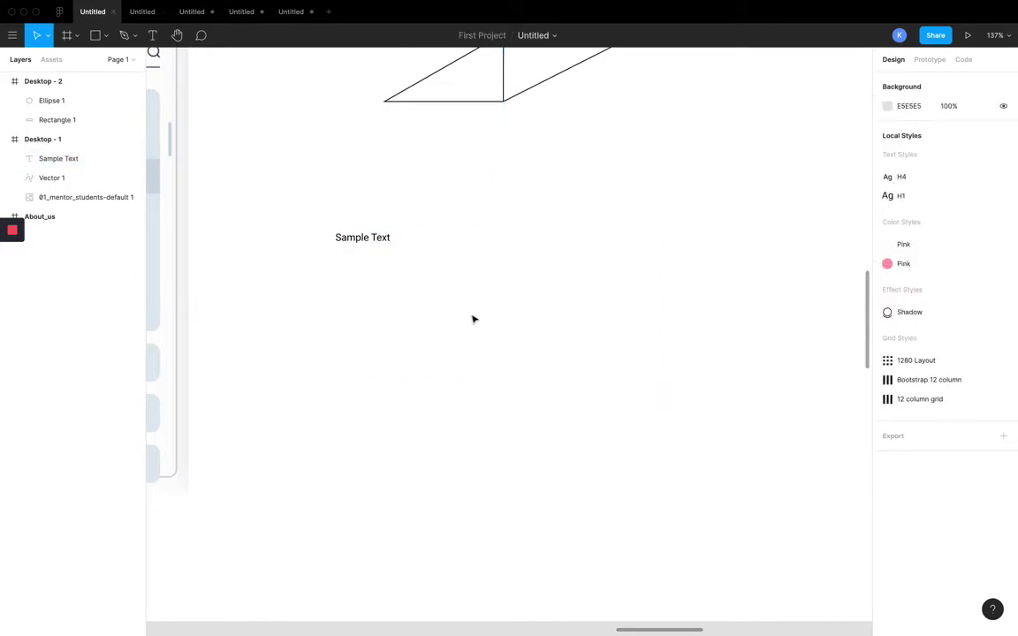
Step: Move the Sample Text box from Desktop - 1 into the Desktop - 2 frame, to about X 346, Y 764
left_click(357, 238)
scroll(395, 243, "down", 5)
scroll(392, 239, "right", 5)
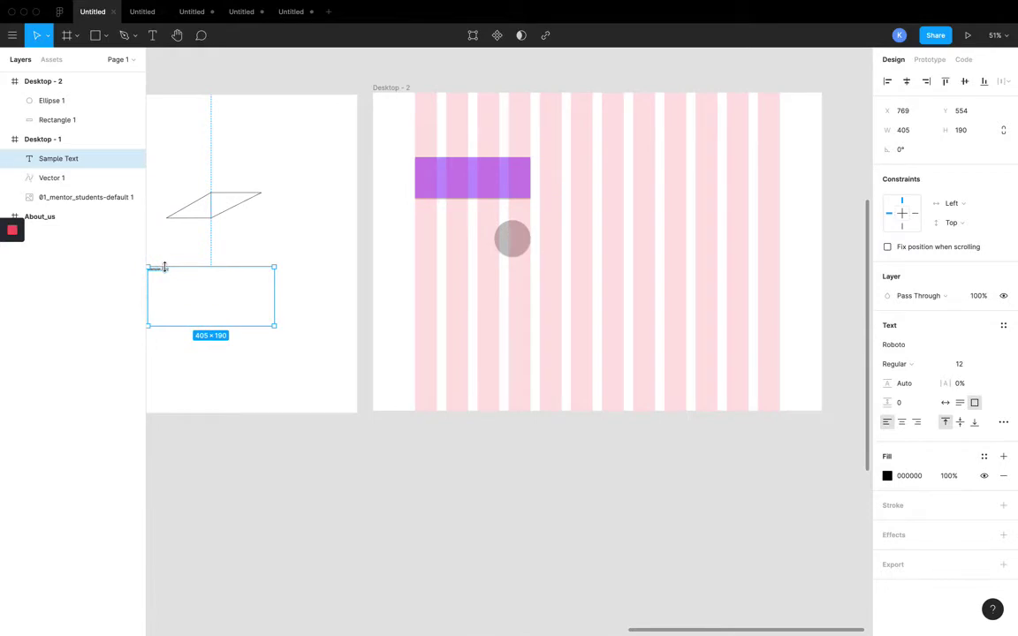
scroll(292, 292, "left", 3)
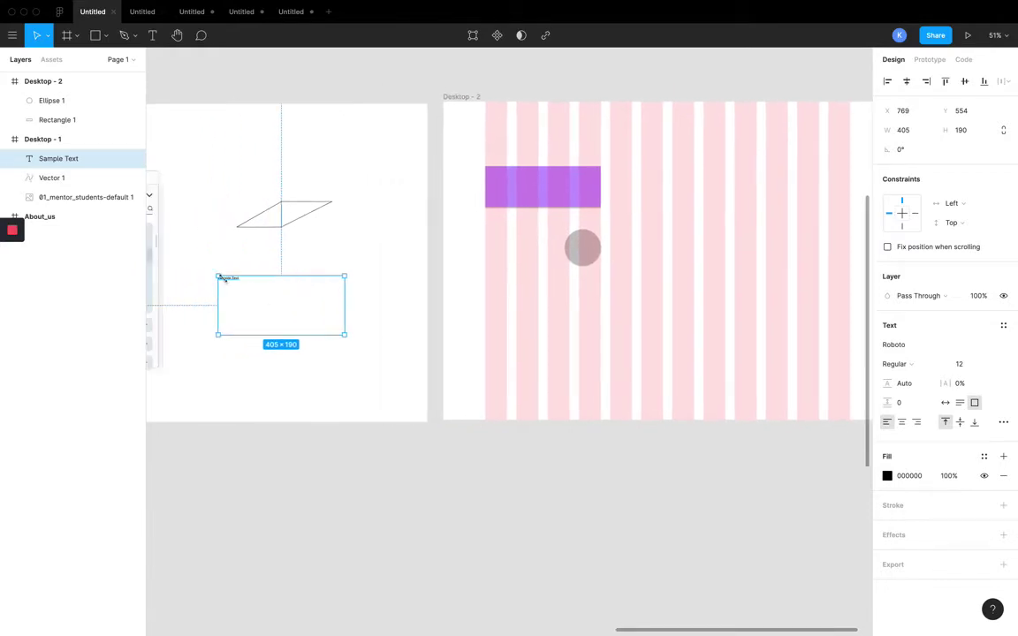
scroll(227, 277, "up", 5)
left_click(252, 256)
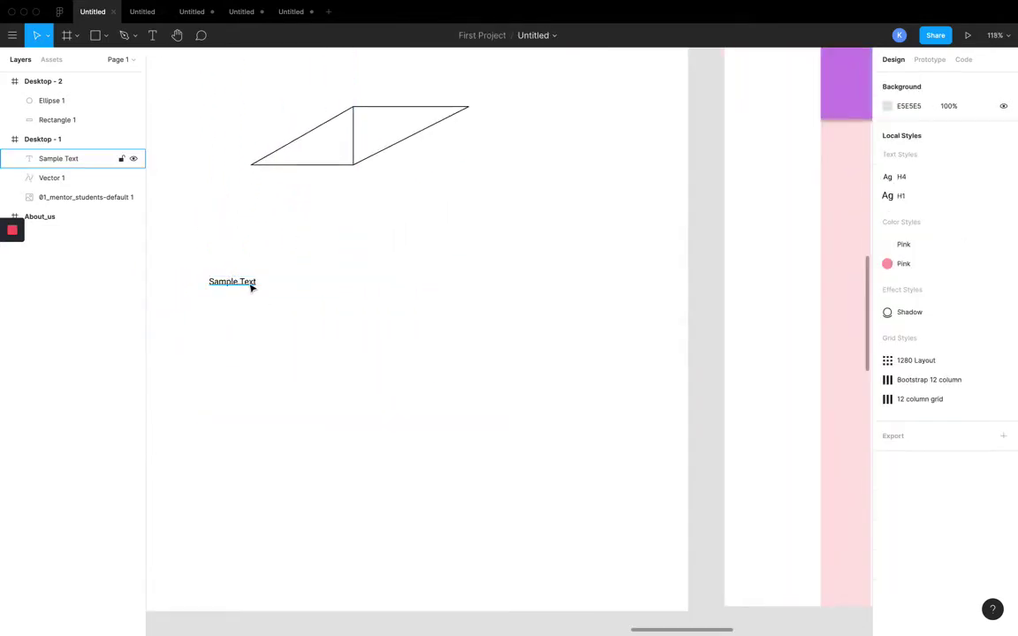
left_click(251, 285)
left_click_drag(251, 288, 545, 376)
scroll(638, 416, "down", 5)
scroll(545, 376, "up", 5)
left_click_drag(590, 431, 596, 432)
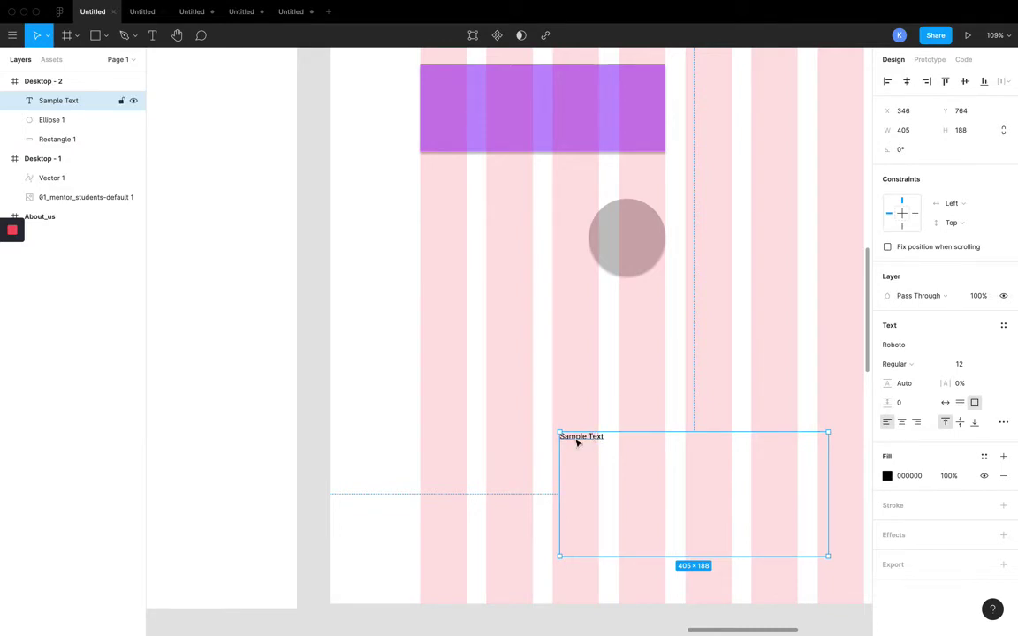
Step: Reposition the Sample Text box to about X 600, Y 727 in Desktop - 2 and set it to auto width
left_click_drag(572, 441, 739, 421)
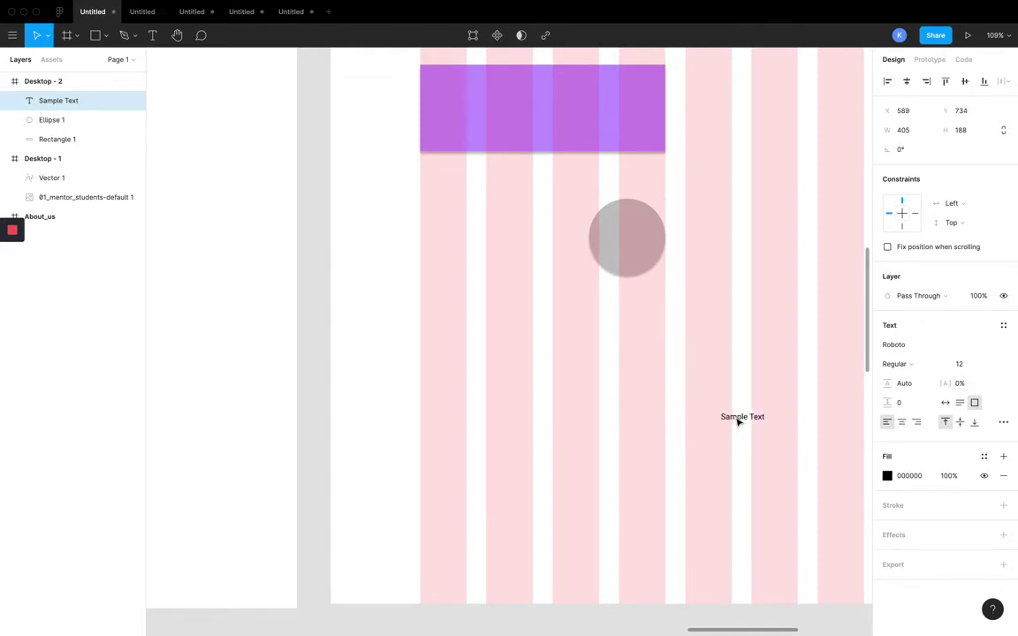
scroll(739, 421, "right", 5)
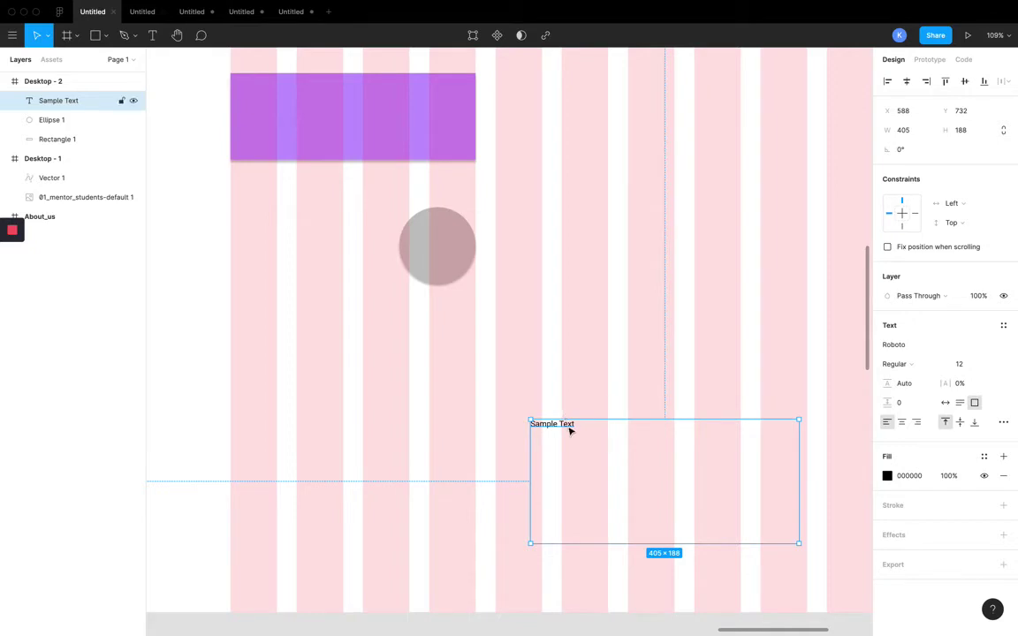
left_click_drag(570, 430, 581, 426)
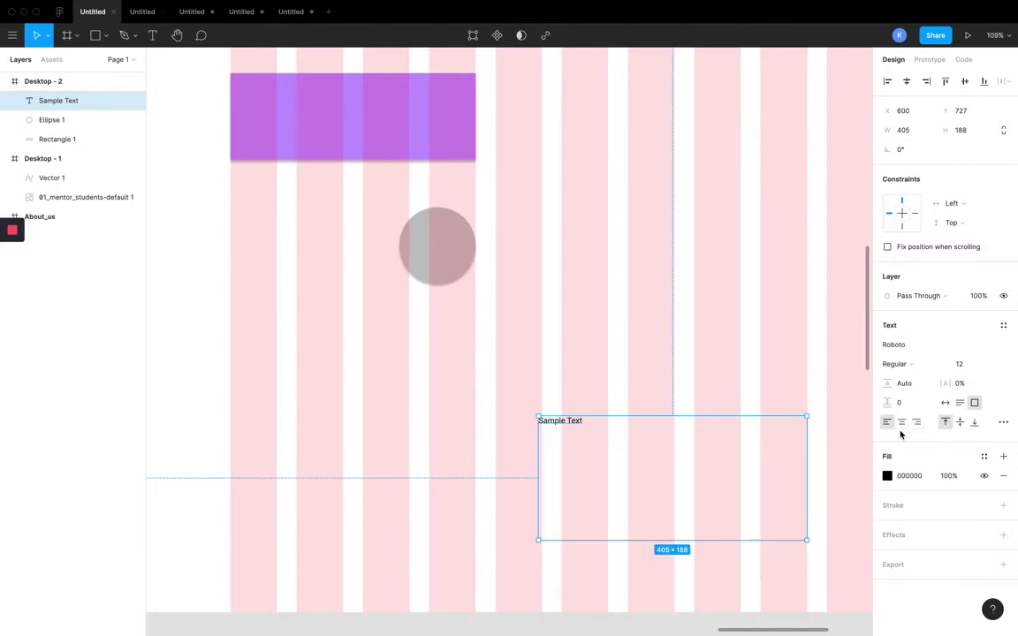
left_click(945, 404)
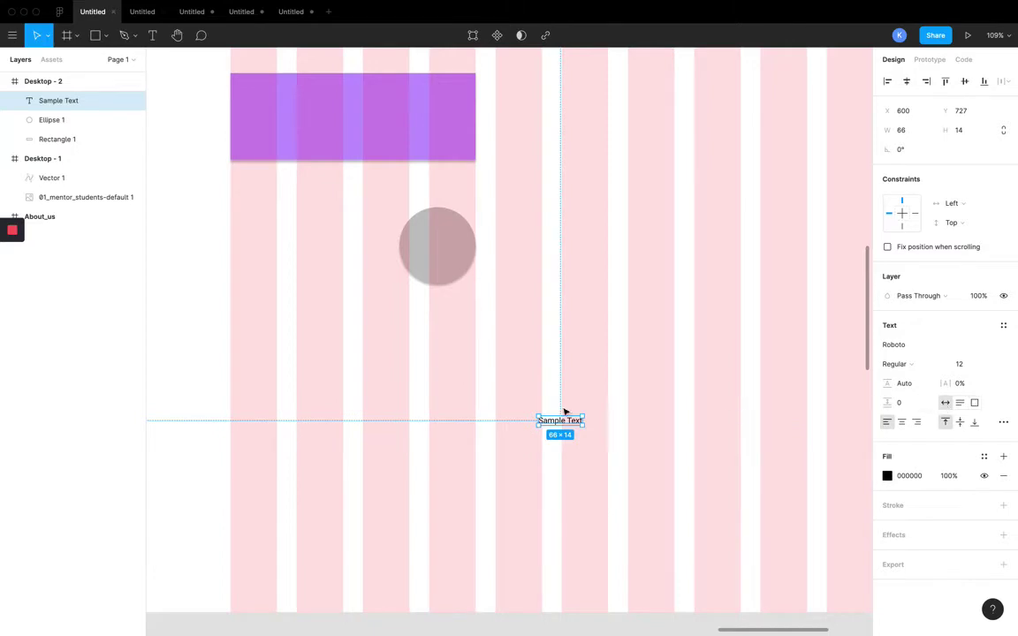
Step: Append "fsvm,sv ,ds bv" to the Sample Text and move the text to about X 635, Y 728
scroll(565, 412, "up", 5)
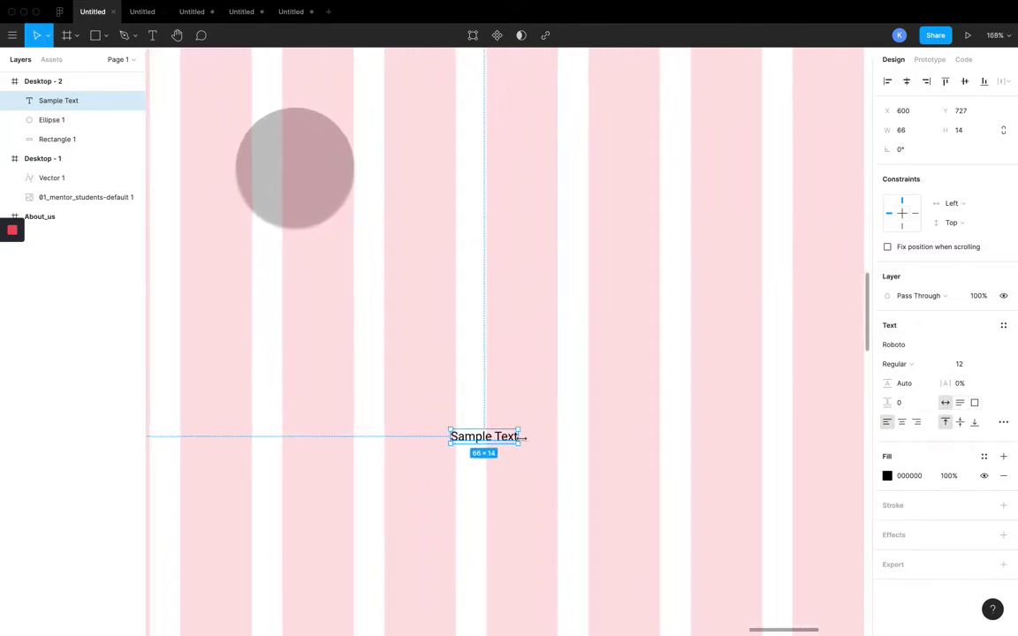
double_click(511, 439)
key("Escape")
double_click(511, 437)
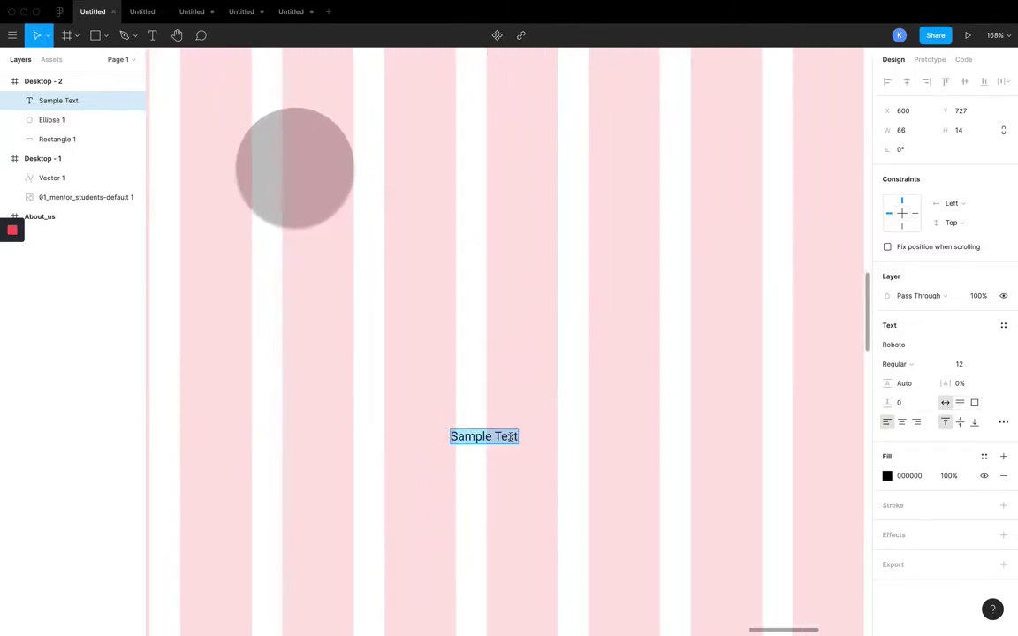
key("Right")
type("fsvm,sv ,ds bv")
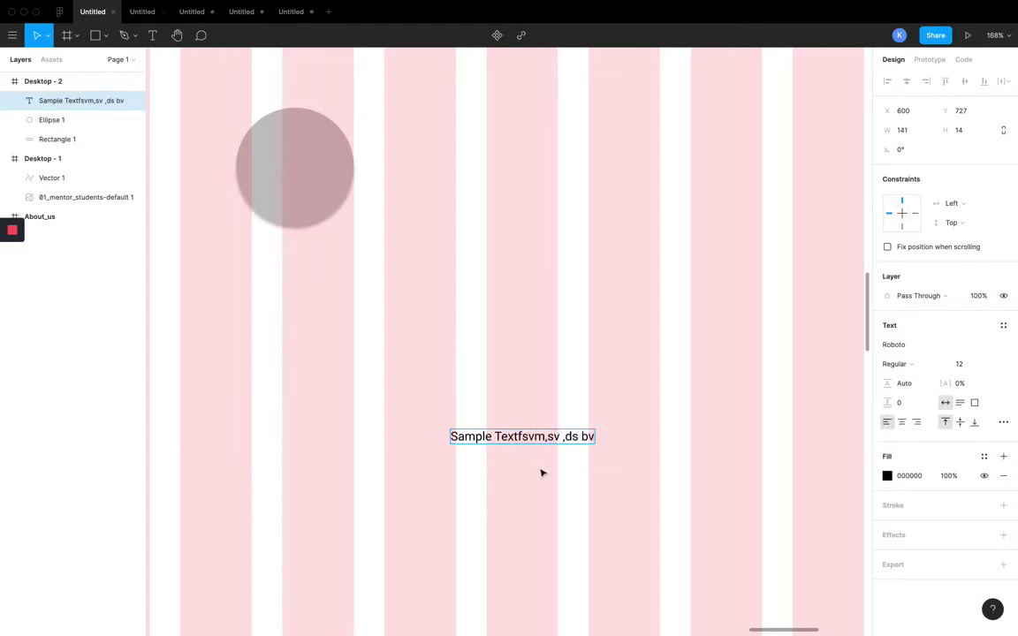
key("Escape")
left_click_drag(529, 437, 564, 441)
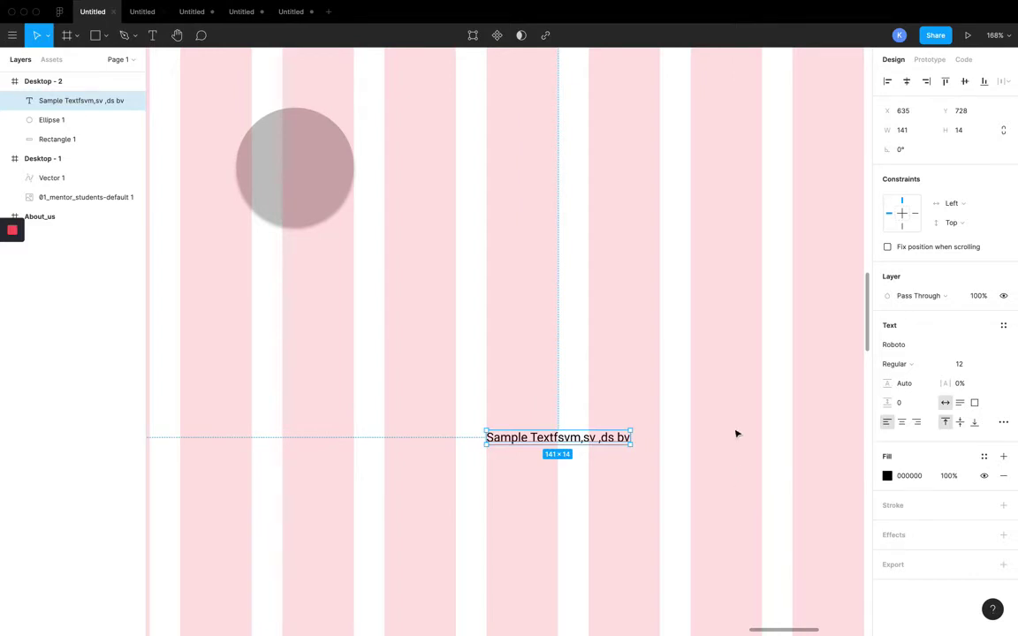
Step: Post the comment "Change the color to green" on the purple rectangle in Desktop - 2
scroll(734, 311, "down", 6)
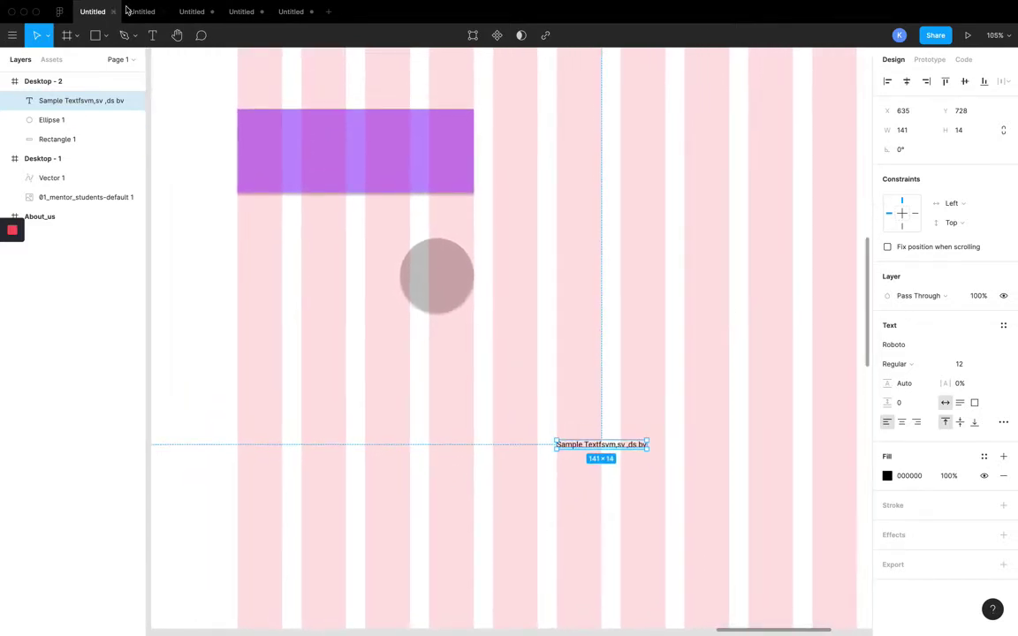
scroll(432, 274, "up", 2)
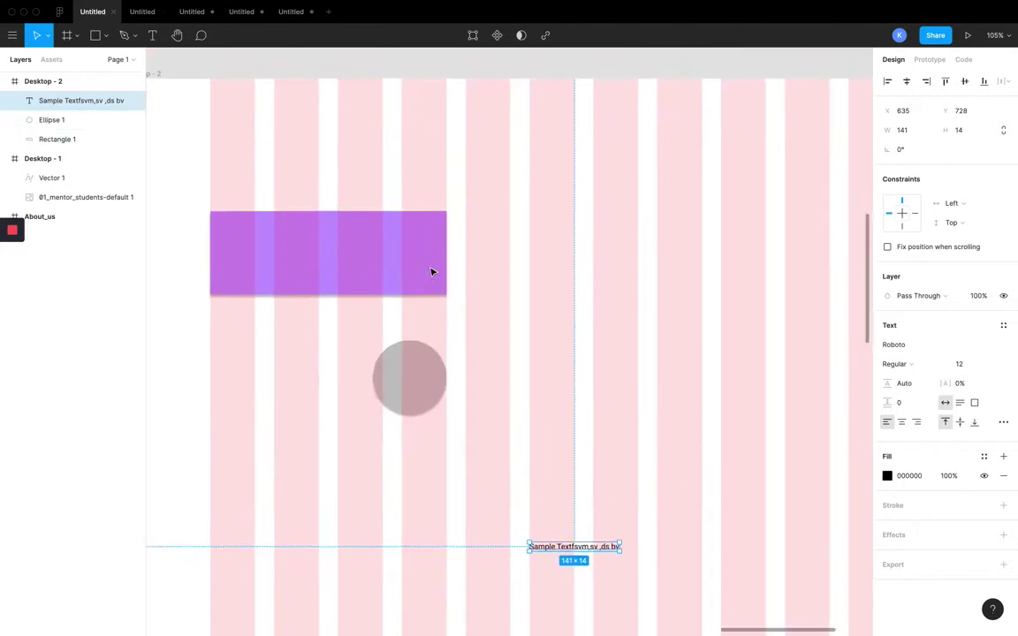
scroll(433, 272, "up", 1)
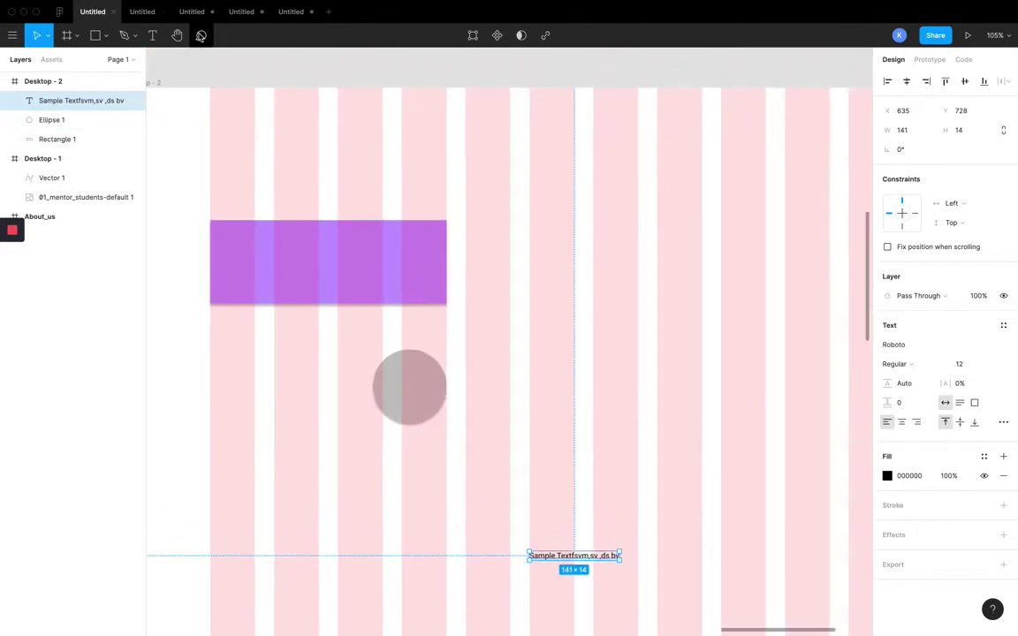
left_click(201, 35)
left_click(371, 241)
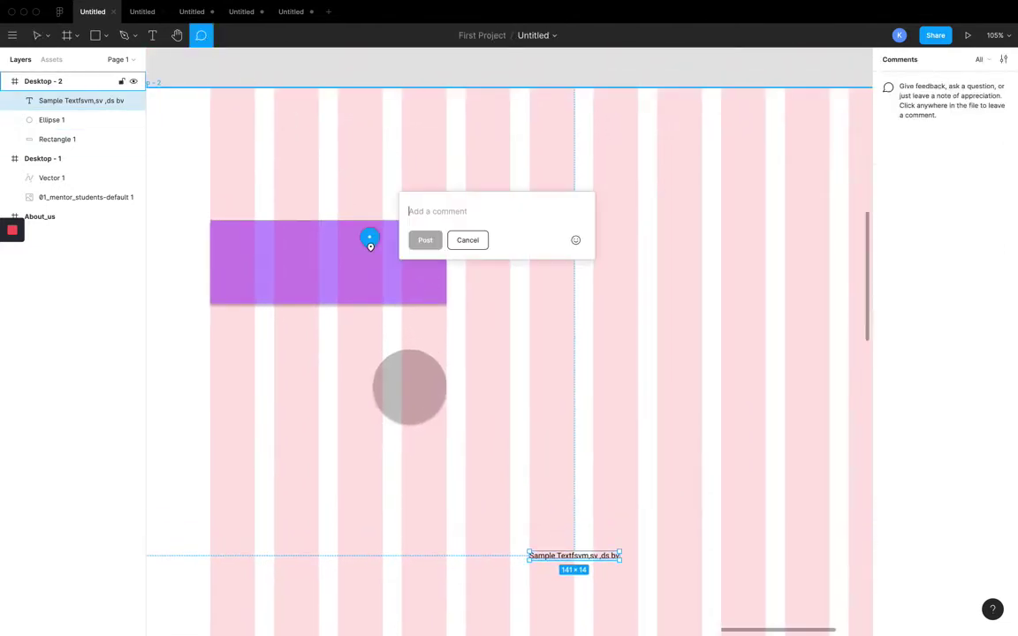
type("Change the color to green")
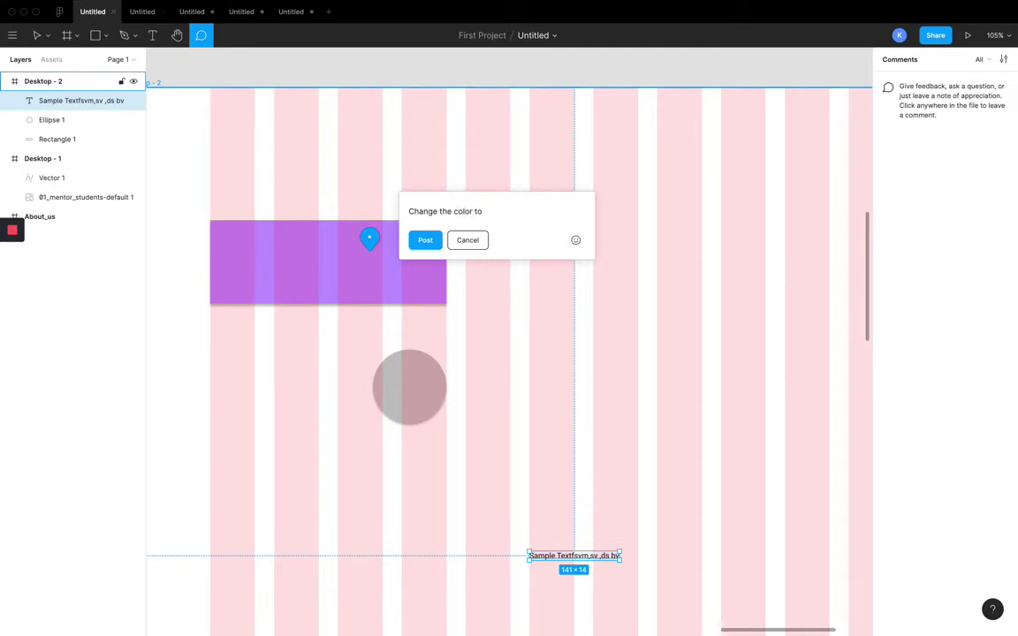
left_click(427, 248)
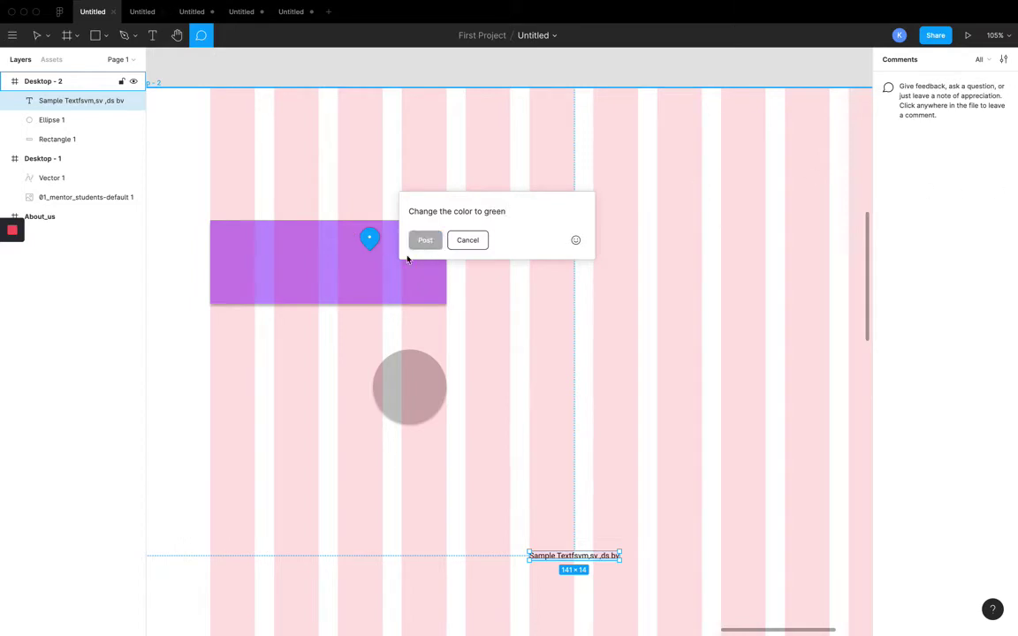
left_click(434, 240)
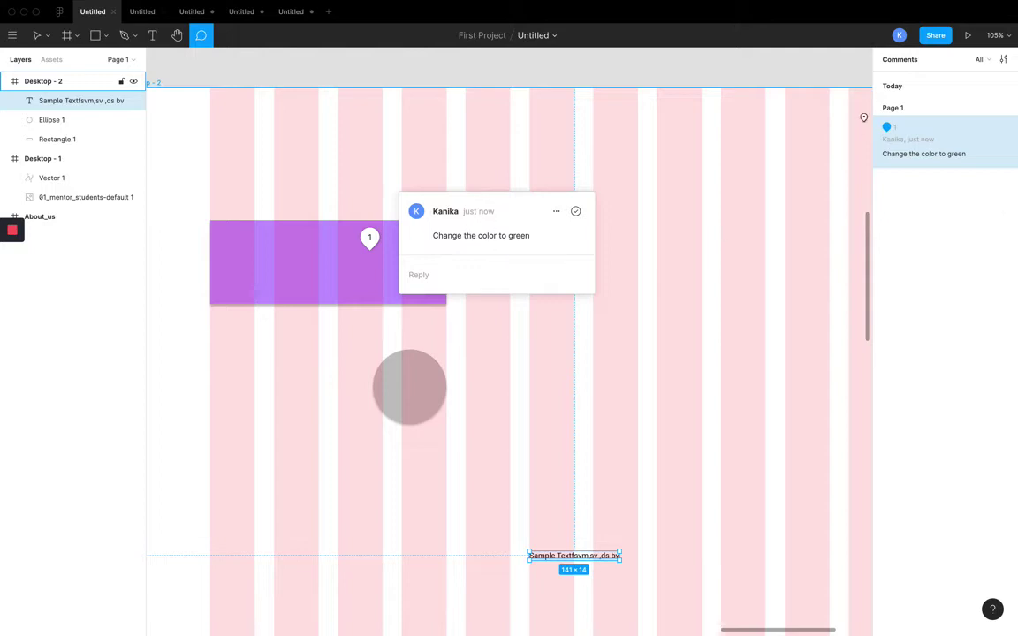
Step: Filter the comments to Only yours and switch the filter back to All
left_click(982, 61)
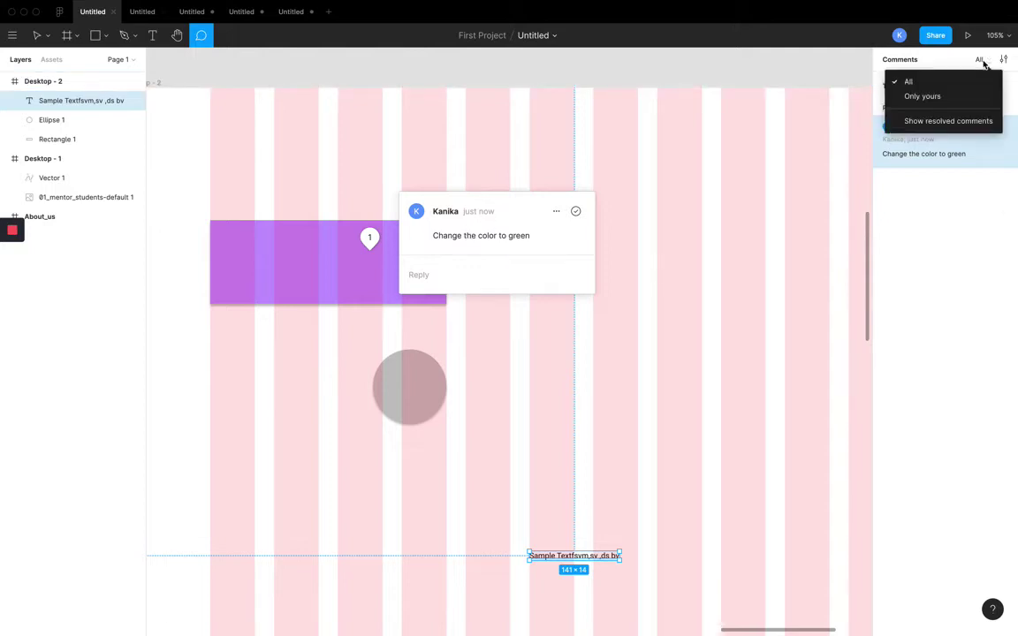
left_click(923, 97)
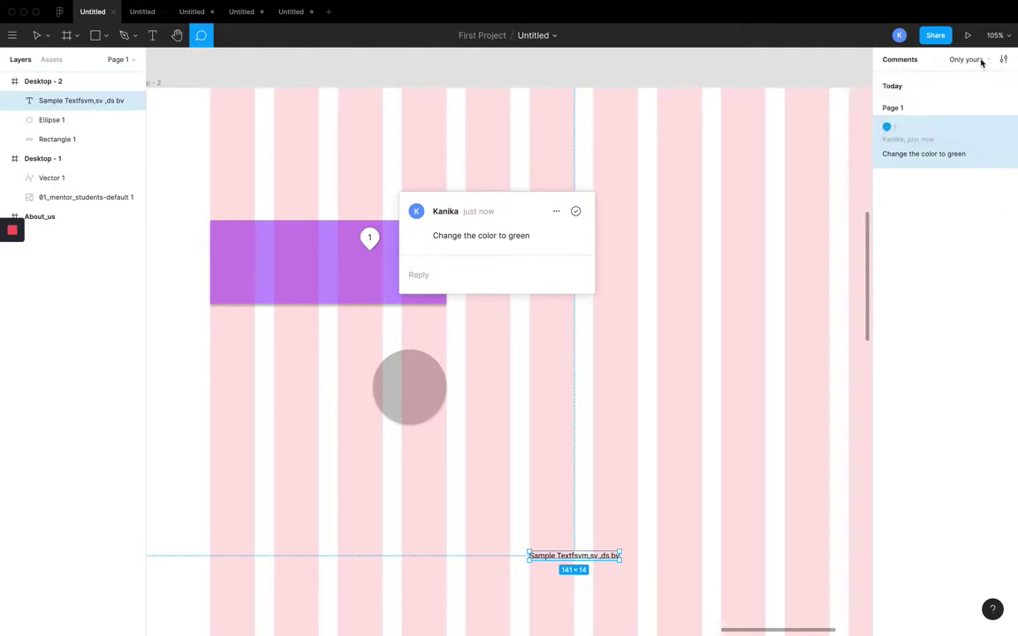
left_click(981, 61)
left_click(955, 79)
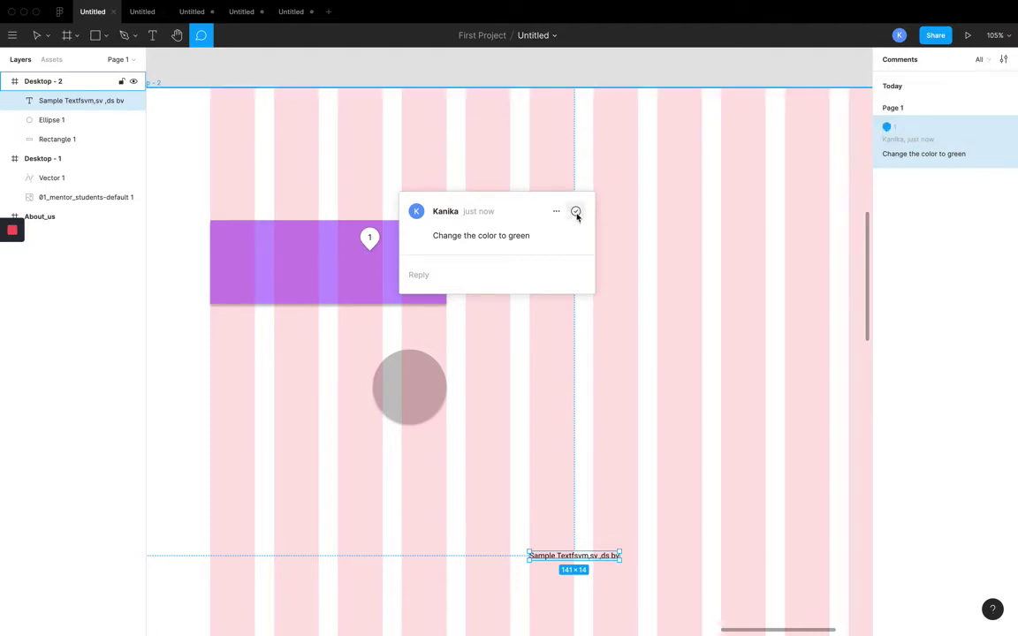
Step: Close the comment thread on the purple rectangle and leave comment mode
scroll(495, 320, "left", 3)
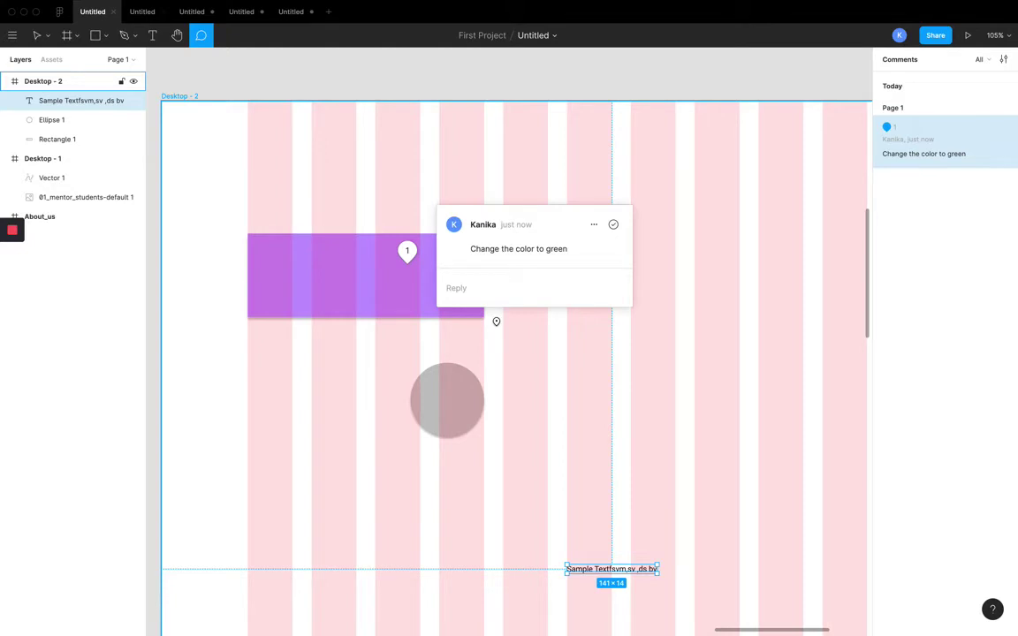
scroll(496, 322, "right", 1)
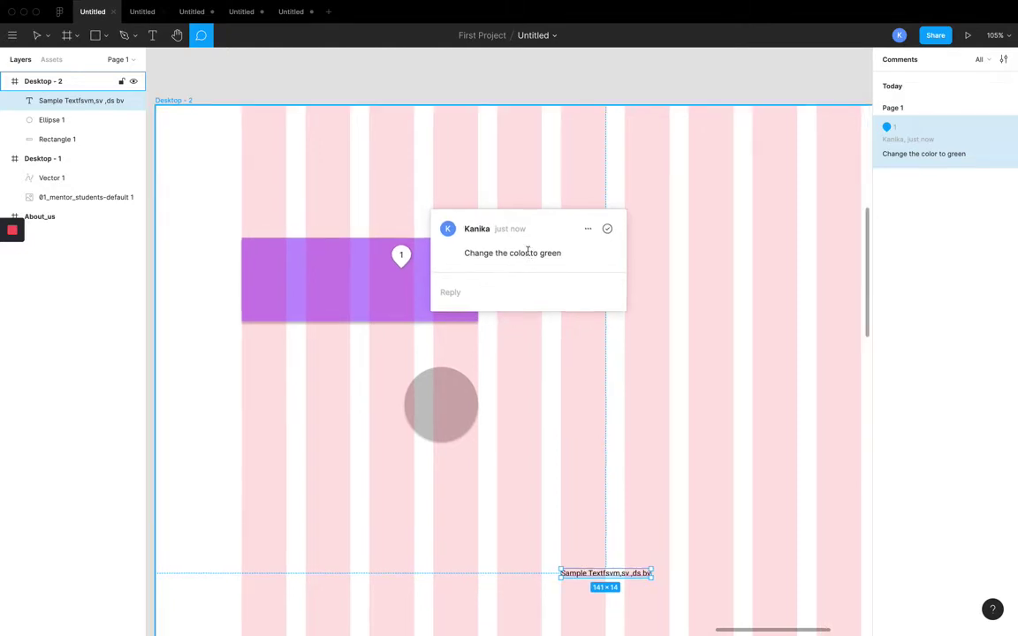
key("Escape")
key("Escape")
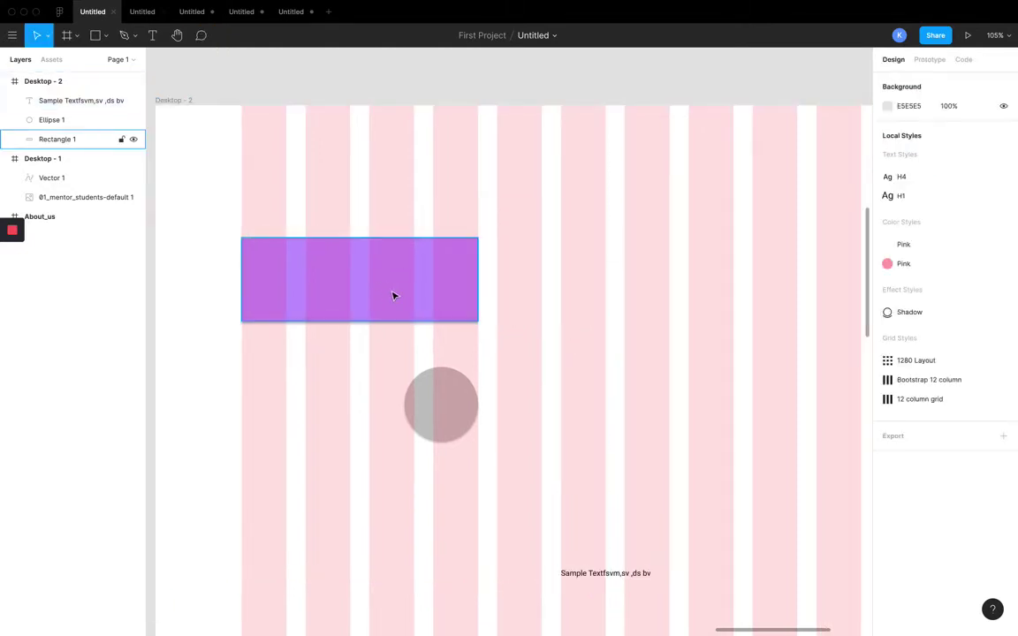
Step: Change the fill of the purple rectangle in Desktop - 2 to green 1FDE6B
left_click(401, 295)
left_click(887, 345)
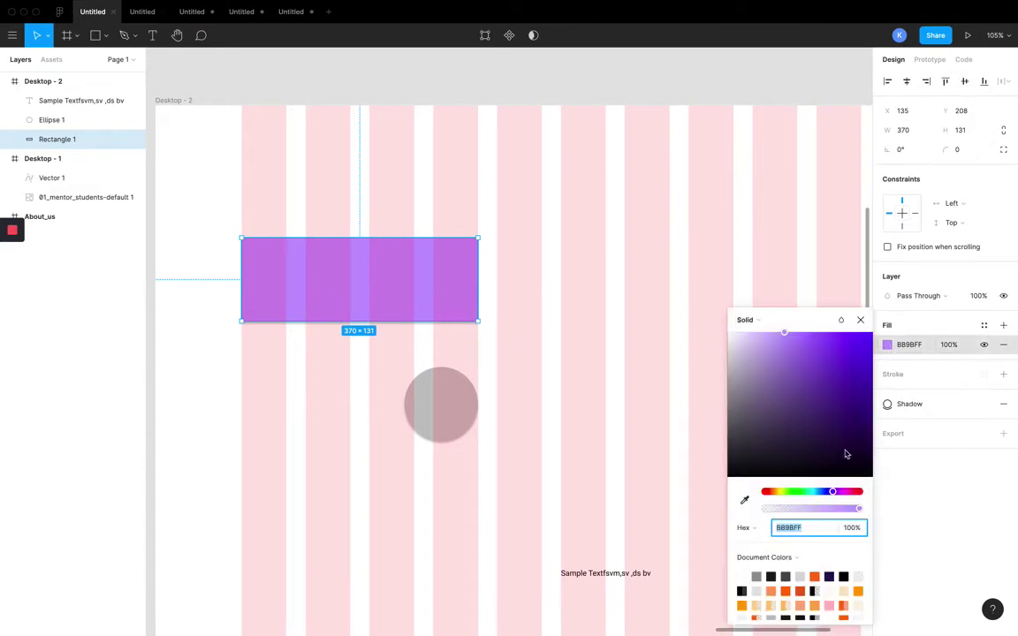
left_click(813, 492)
left_click(808, 406)
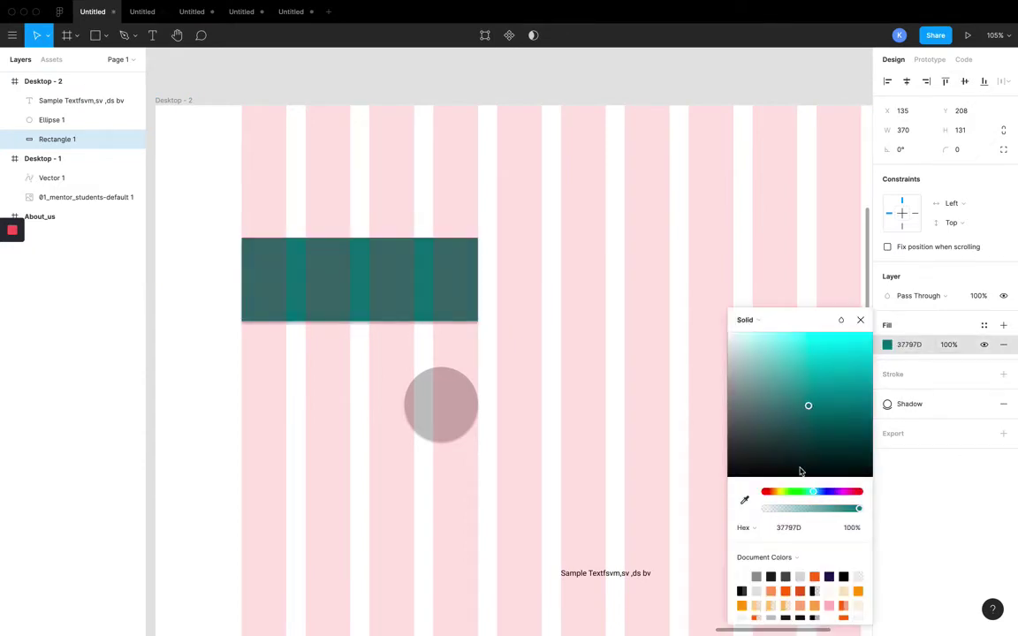
left_click(805, 493)
left_click_drag(804, 448, 853, 351)
left_click(616, 343)
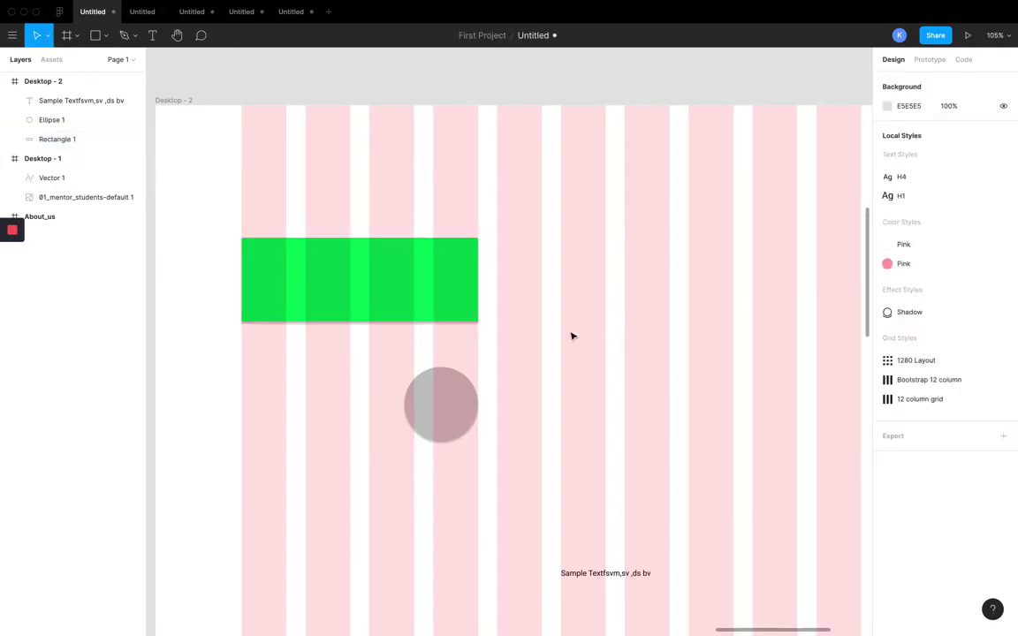
Step: Resolve the "Change the color to green" comment on the rectangle and leave comment mode
left_click(419, 277)
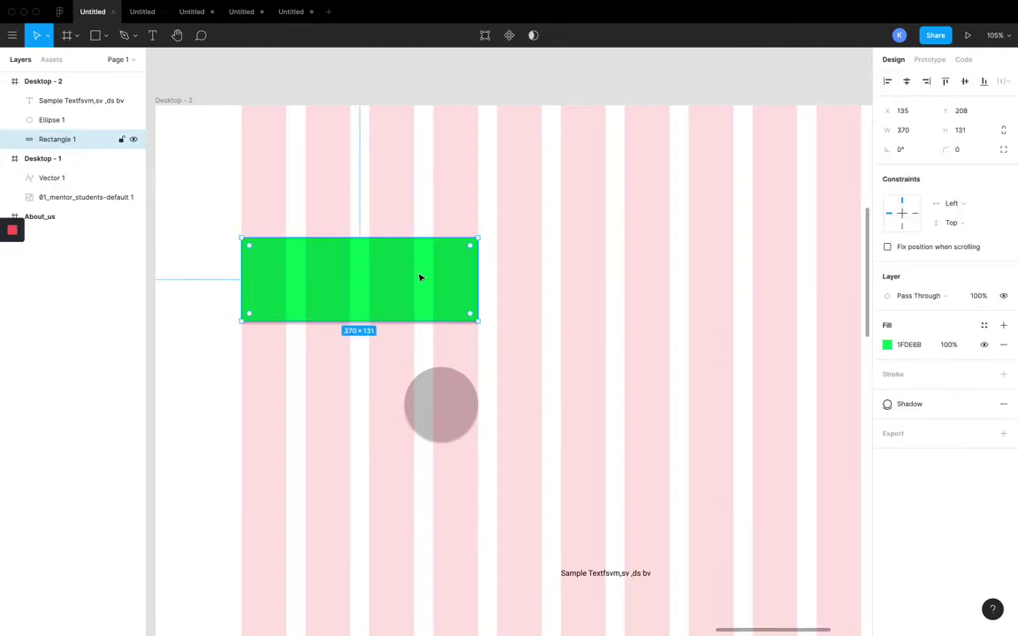
key("c")
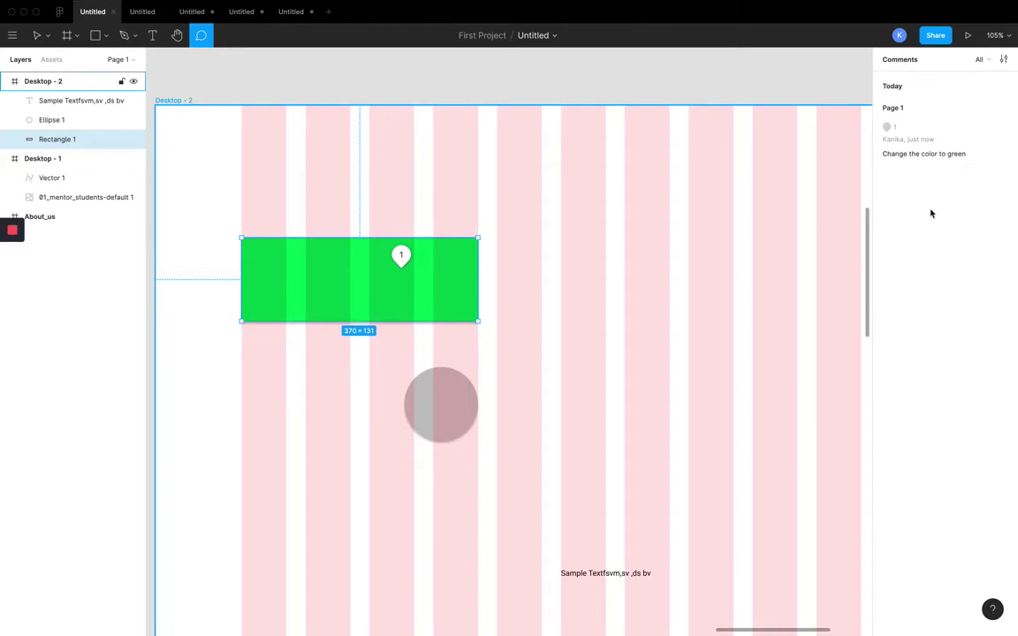
left_click(955, 152)
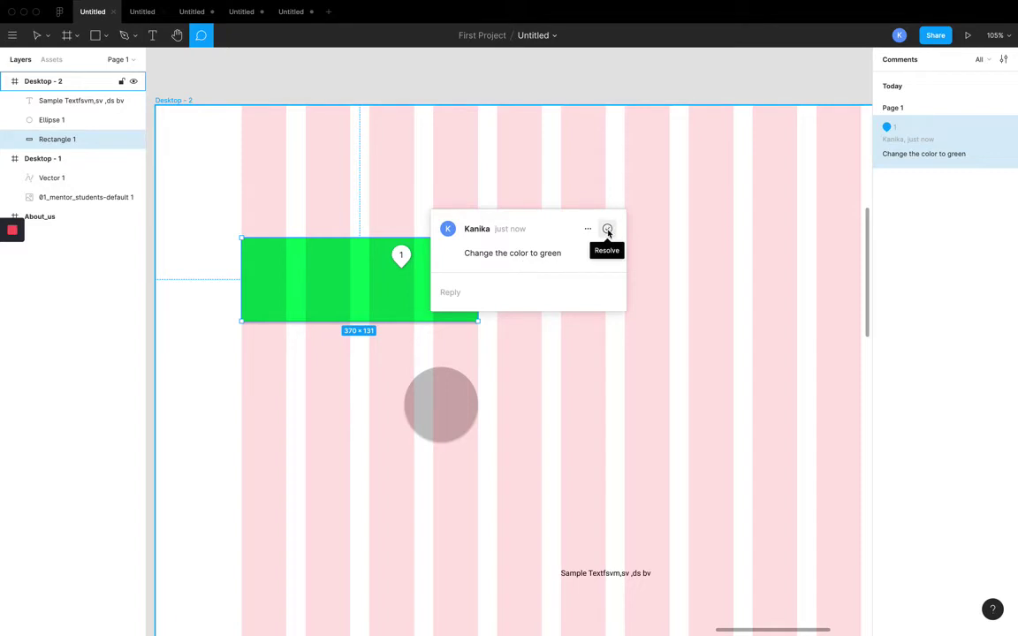
left_click(608, 229)
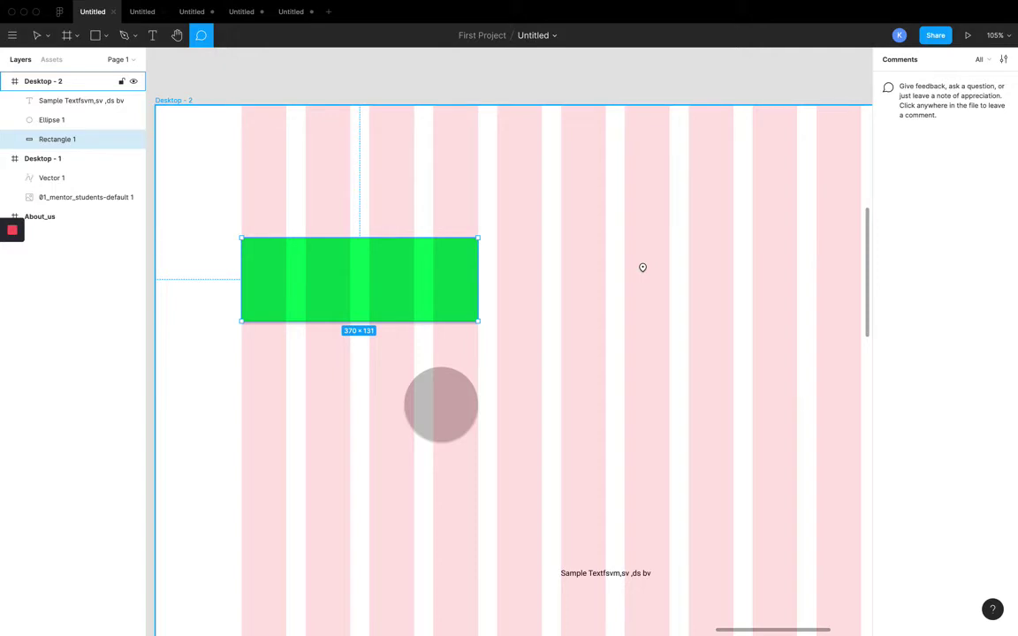
scroll(366, 210, "right", 2)
key("Escape")
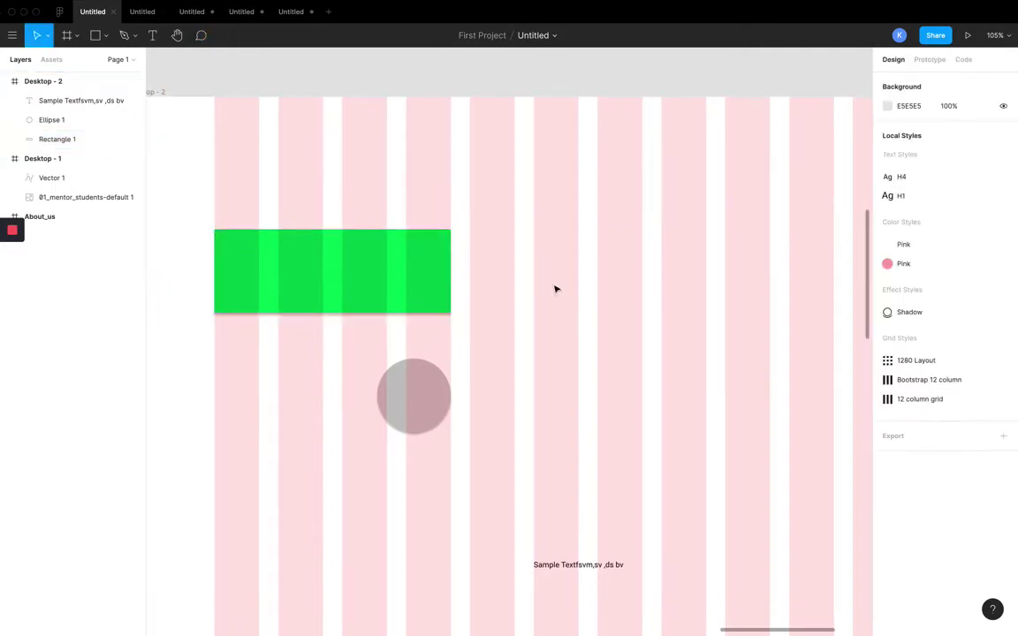
scroll(567, 291, "right", 1)
scroll(566, 291, "down", 4)
scroll(567, 291, "right", 1)
scroll(534, 258, "up", 3)
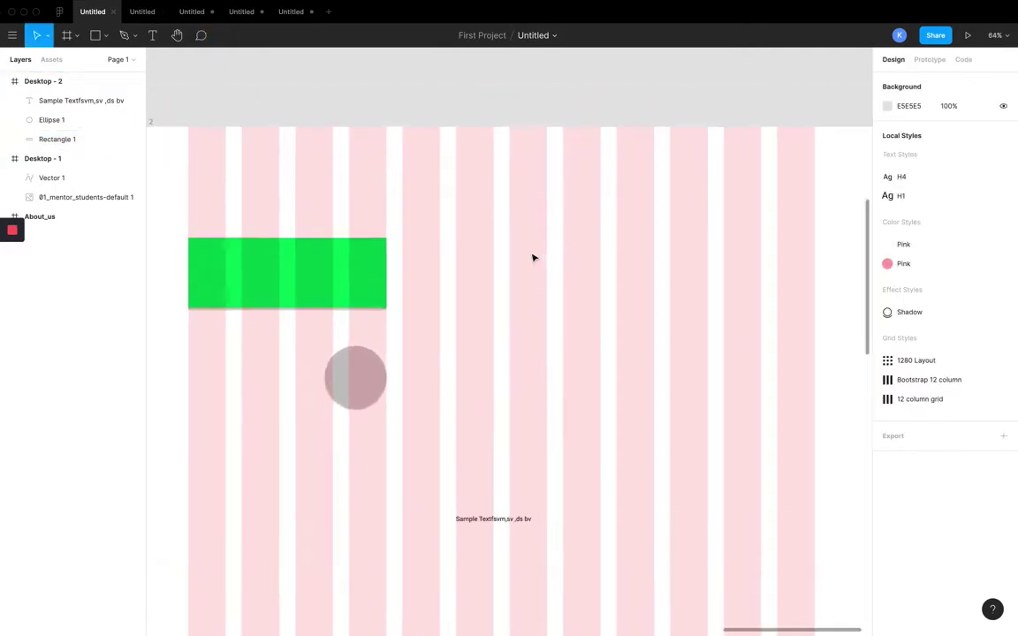
scroll(534, 258, "up", 2)
scroll(534, 258, "down", 3)
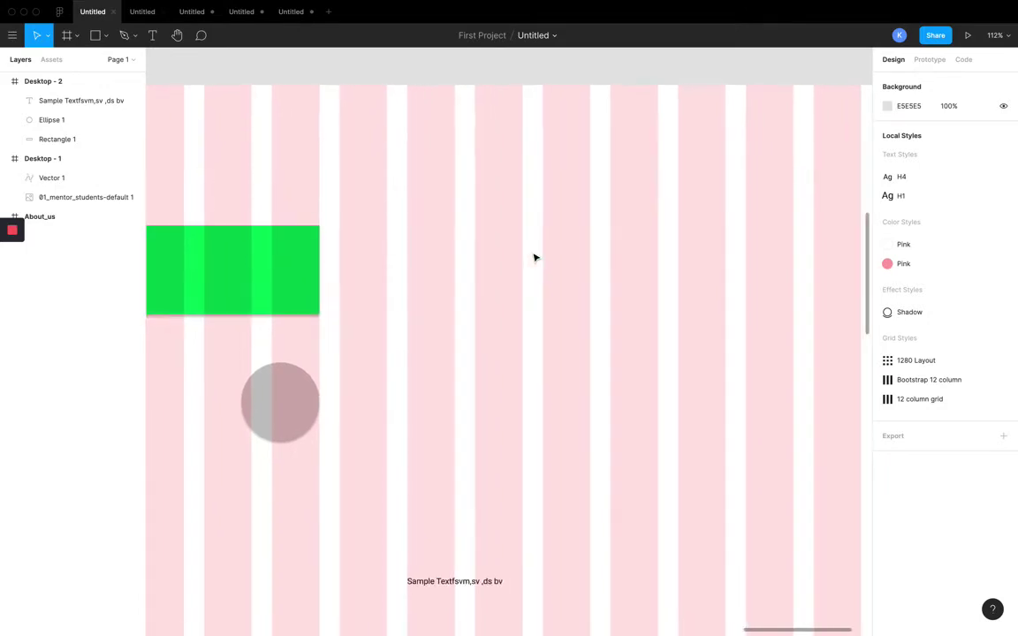
scroll(534, 258, "left", 2)
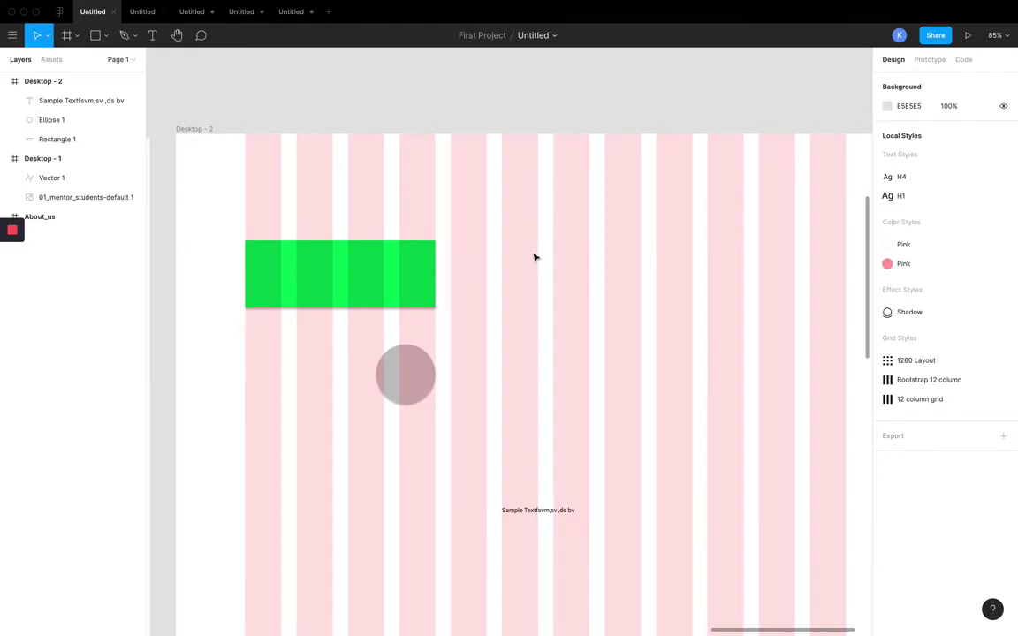
scroll(534, 259, "down", 1)
scroll(534, 258, "right", 2)
scroll(534, 258, "left", 2)
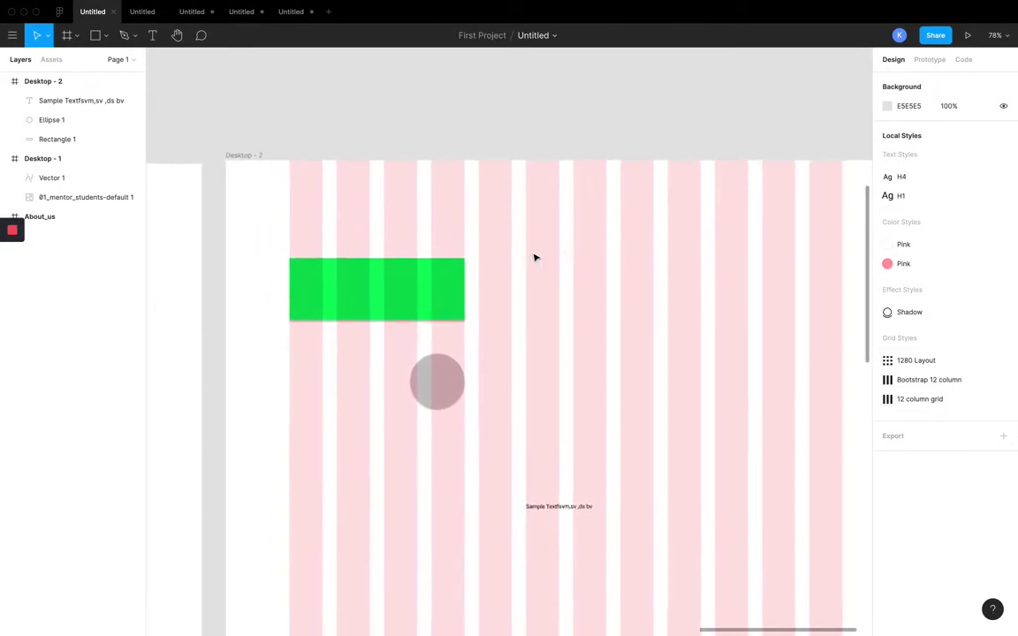
scroll(534, 258, "left", 3)
scroll(534, 258, "right", 5)
scroll(534, 258, "left", 1)
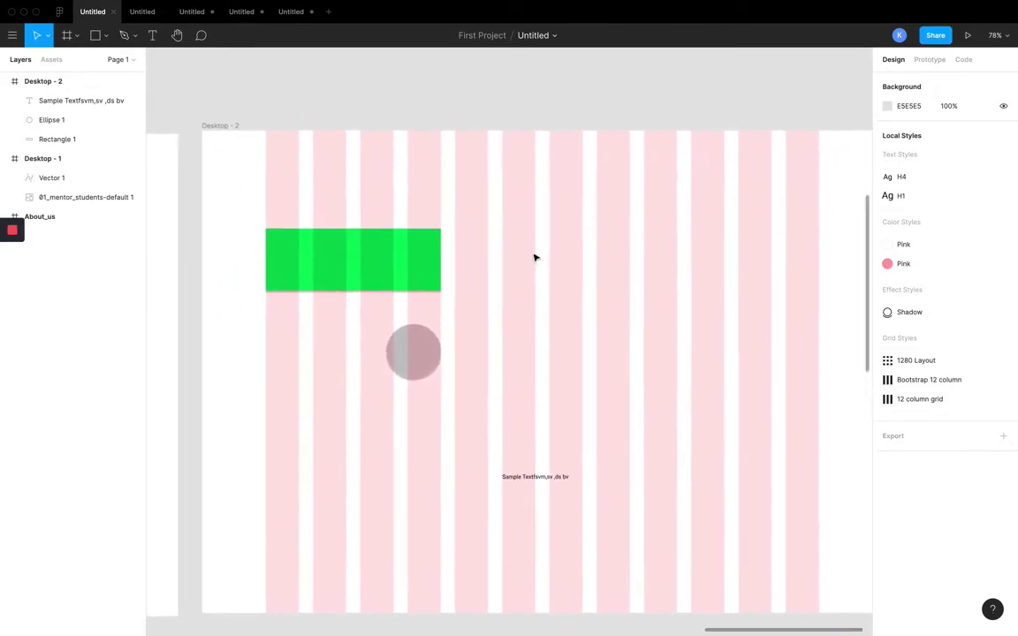
scroll(534, 258, "left", 3)
scroll(534, 258, "right", 2)
scroll(534, 258, "up", 1)
scroll(534, 258, "right", 1)
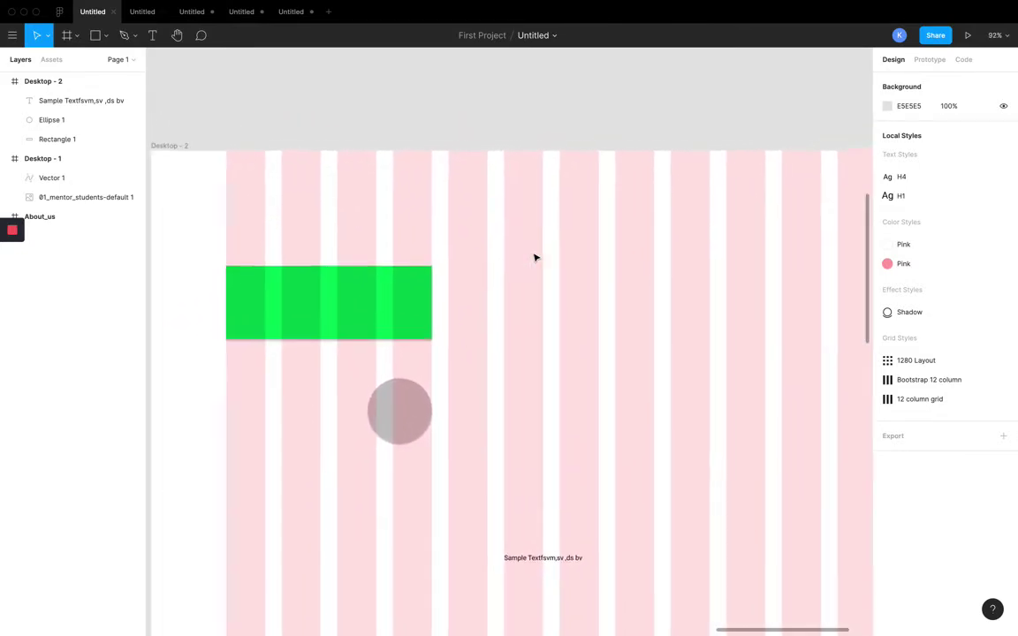
scroll(533, 258, "down", 1)
scroll(534, 259, "right", 2)
scroll(534, 258, "left", 1)
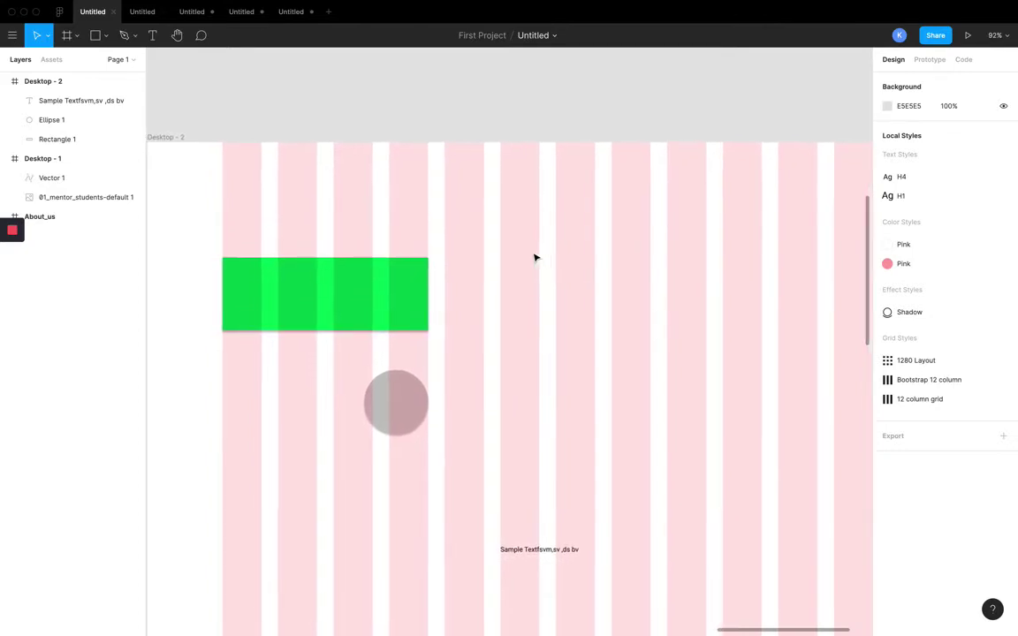
scroll(608, 277, "right", 3)
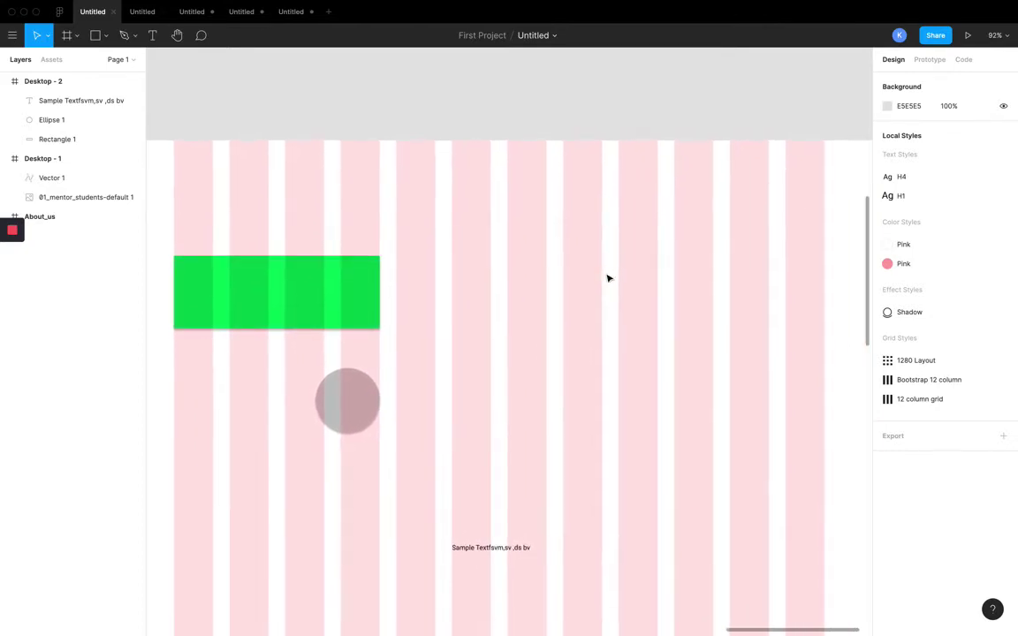
scroll(609, 277, "left", 4)
scroll(589, 282, "down", 1)
scroll(589, 282, "right", 2)
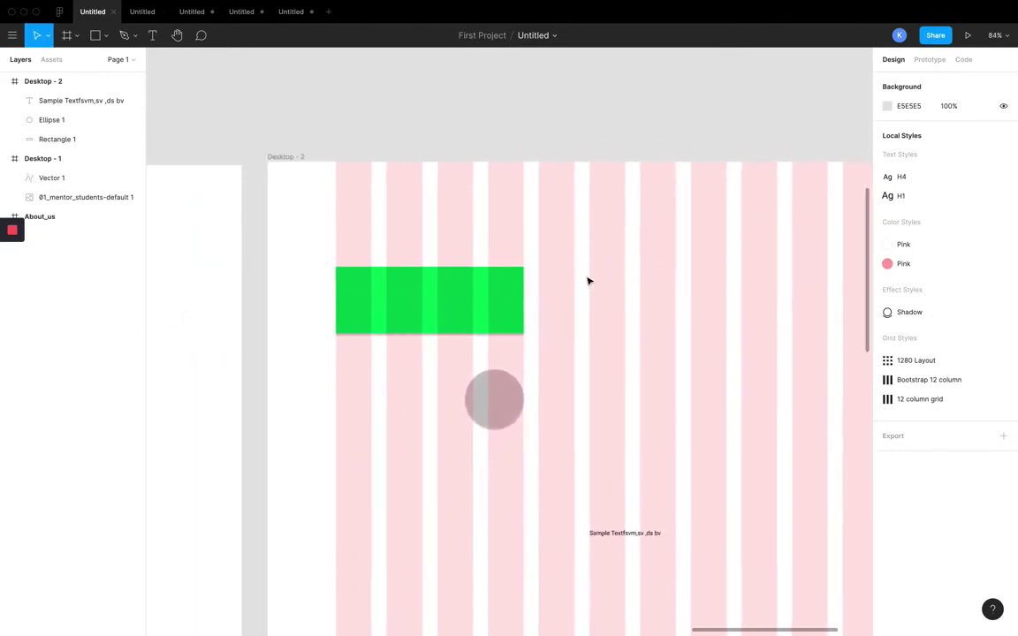
scroll(588, 281, "right", 2)
scroll(588, 282, "up", 2)
key("t")
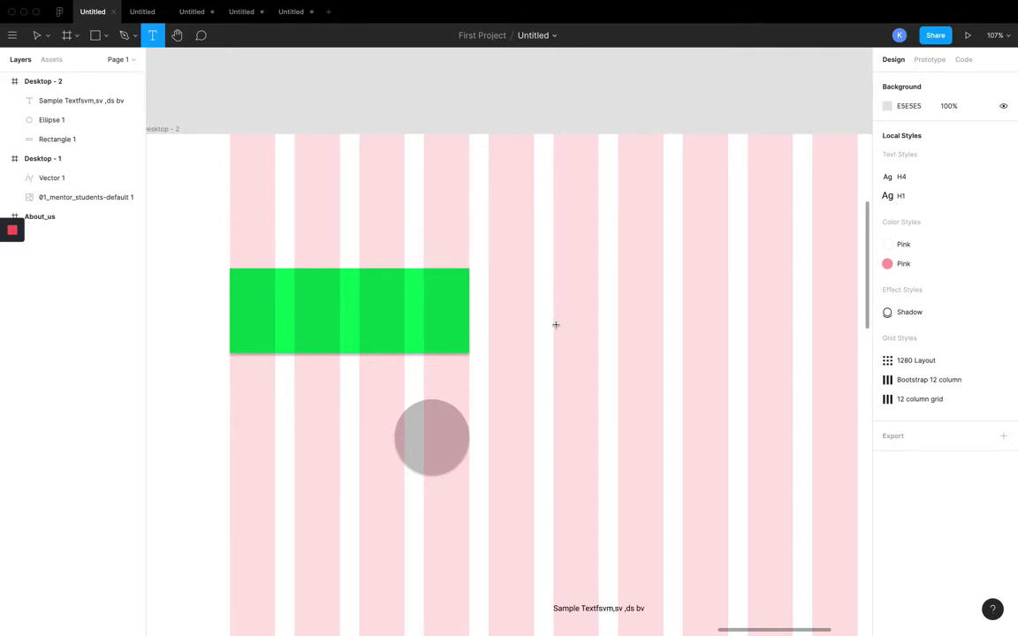
left_click_drag(553, 323, 598, 361)
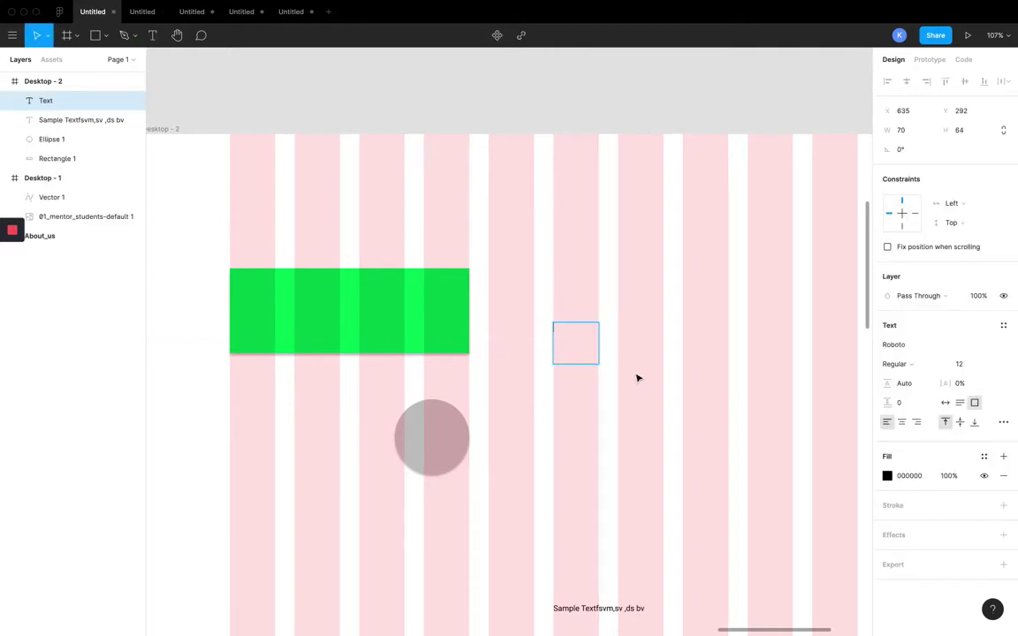
key("Escape")
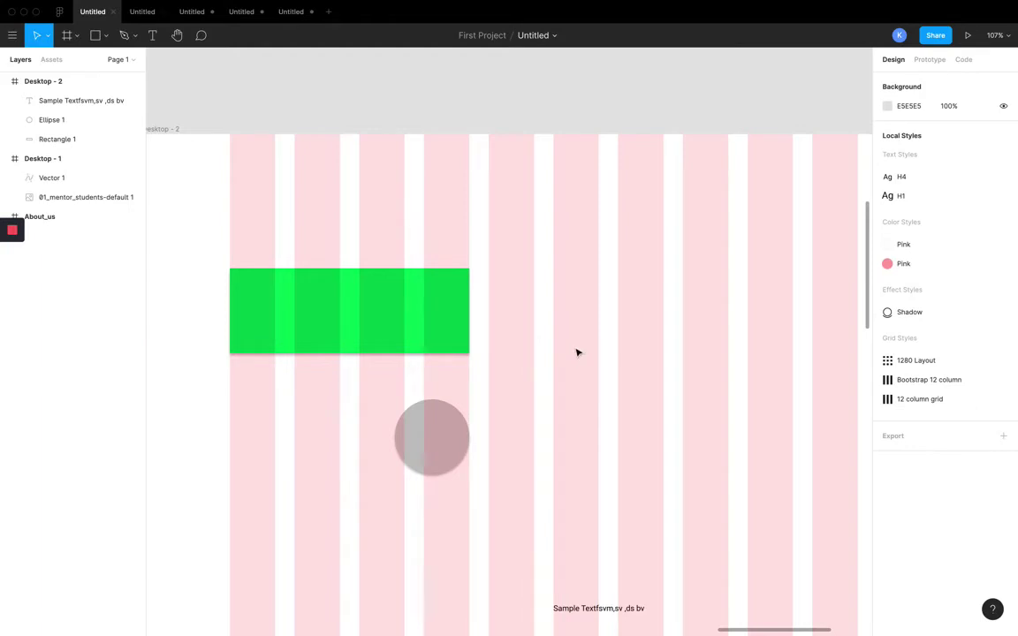
Step: Turn the grey 115 × 115 circle below the green rectangle into a component
scroll(576, 353, "down", 5)
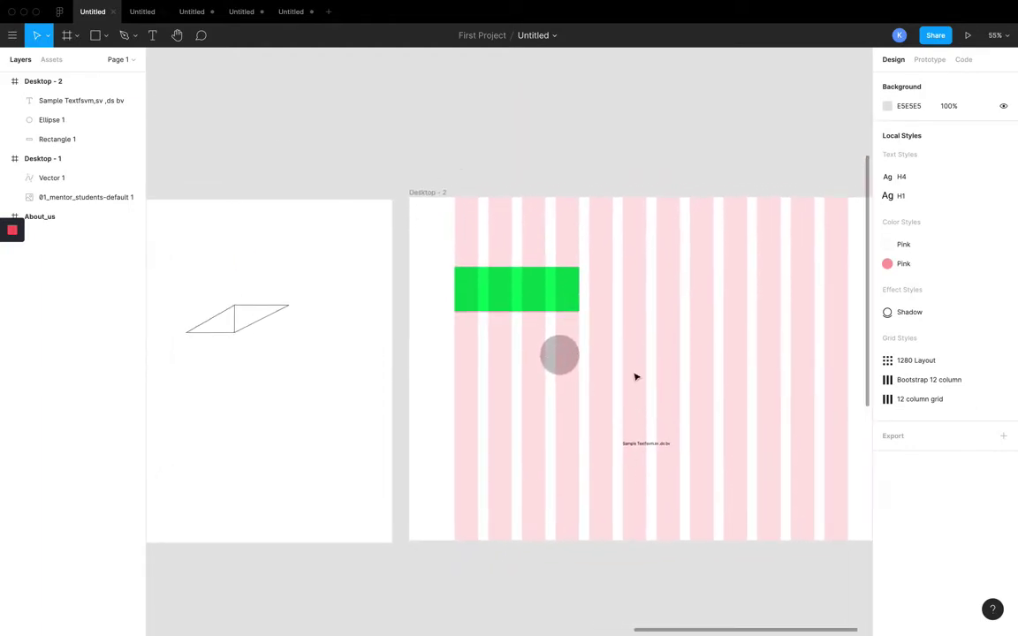
scroll(636, 378, "up", 5)
left_click_drag(592, 385, 590, 387)
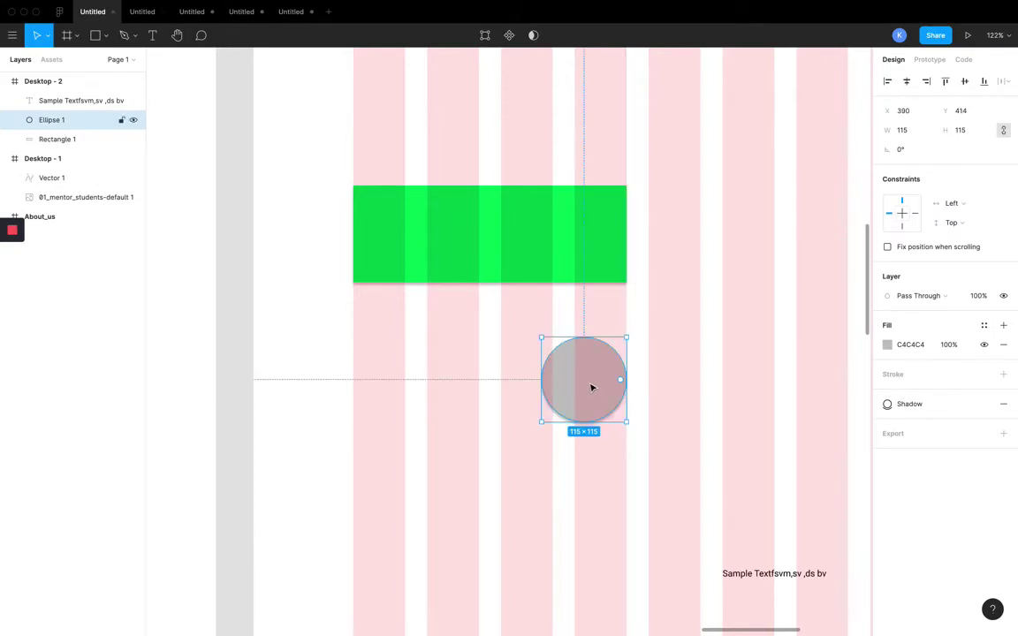
left_click(510, 38)
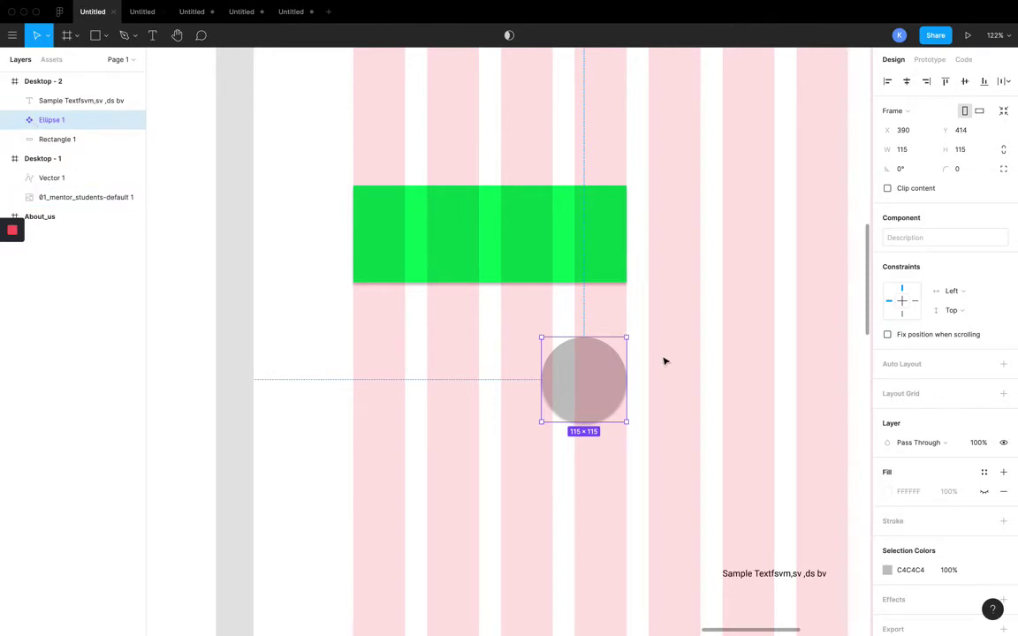
Step: Paste an instance of the circle component and place it beside the original at X 535, Y 414
scroll(665, 360, "right", 3)
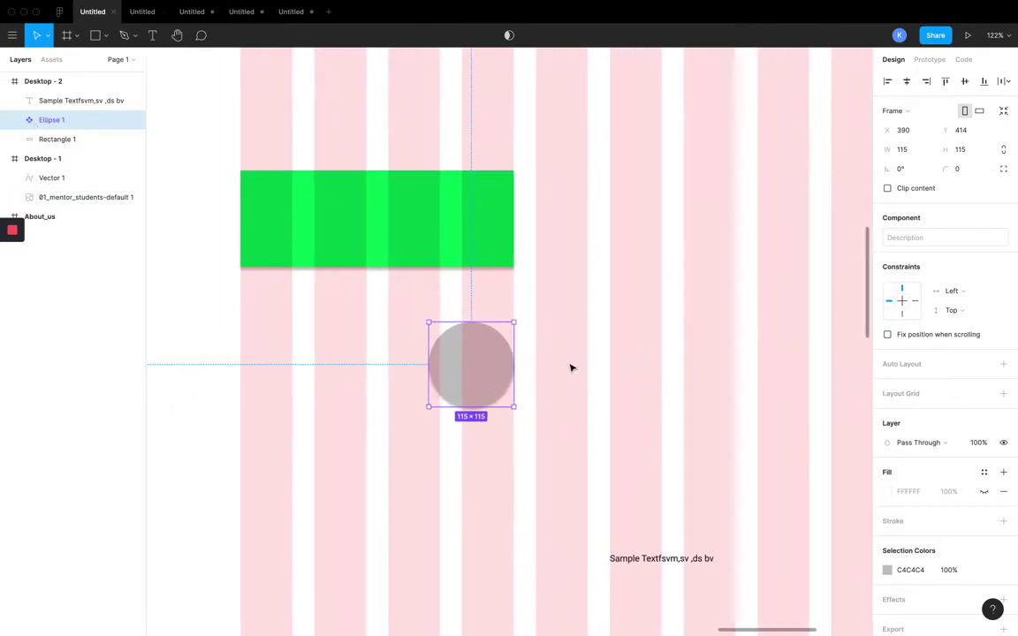
left_click(51, 60)
left_click(21, 59)
key("ctrl+v")
left_click_drag(489, 379, 597, 379)
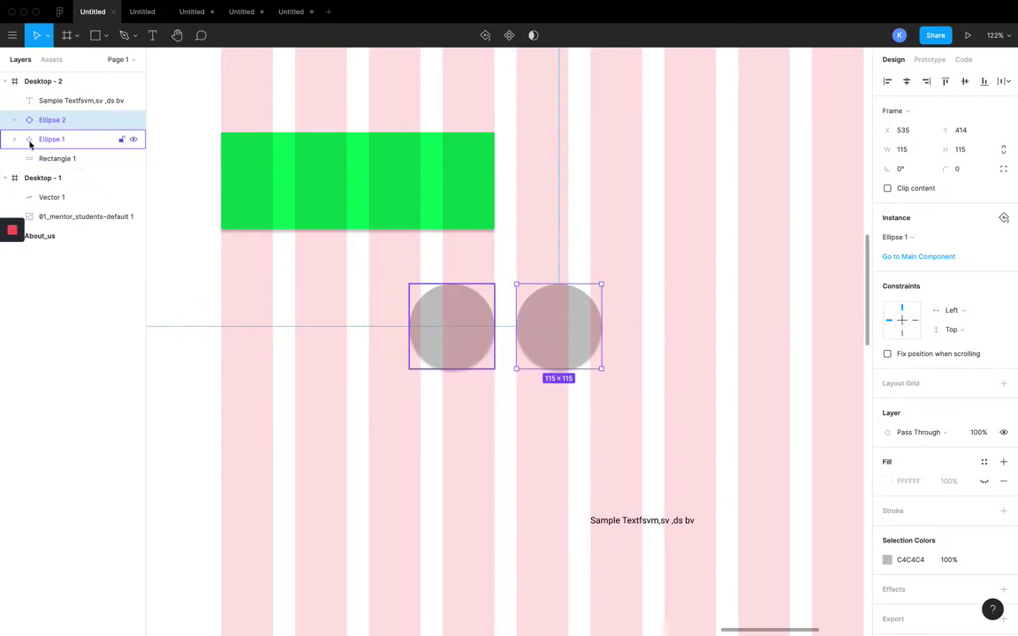
Step: Give the circle inside the main component a DDBFBF fill and a 1 px inside stroke in 000000
scroll(610, 307, "right", 1)
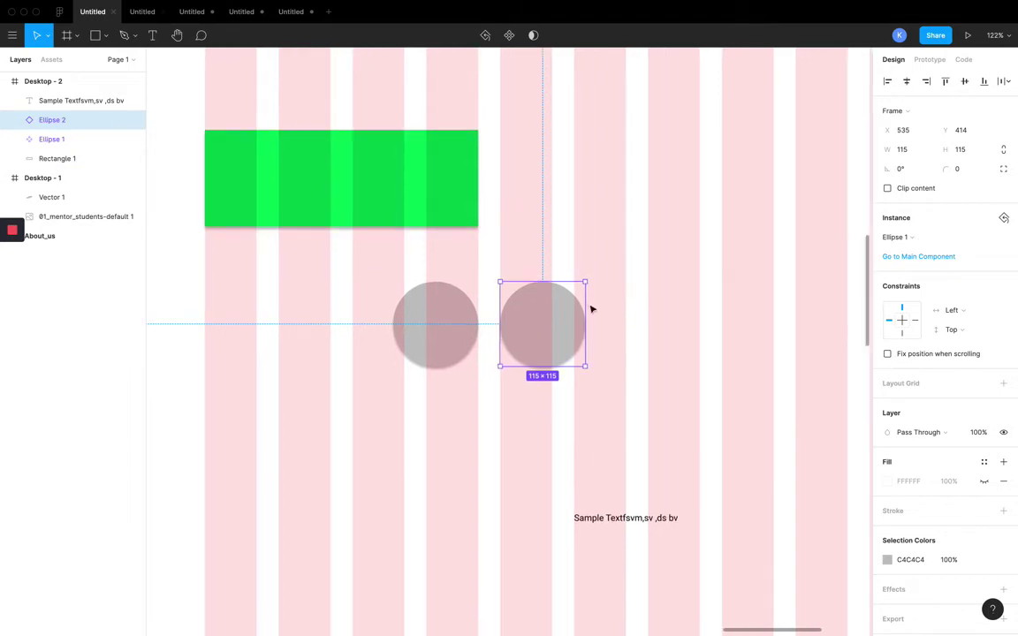
left_click(433, 341)
double_click(434, 340)
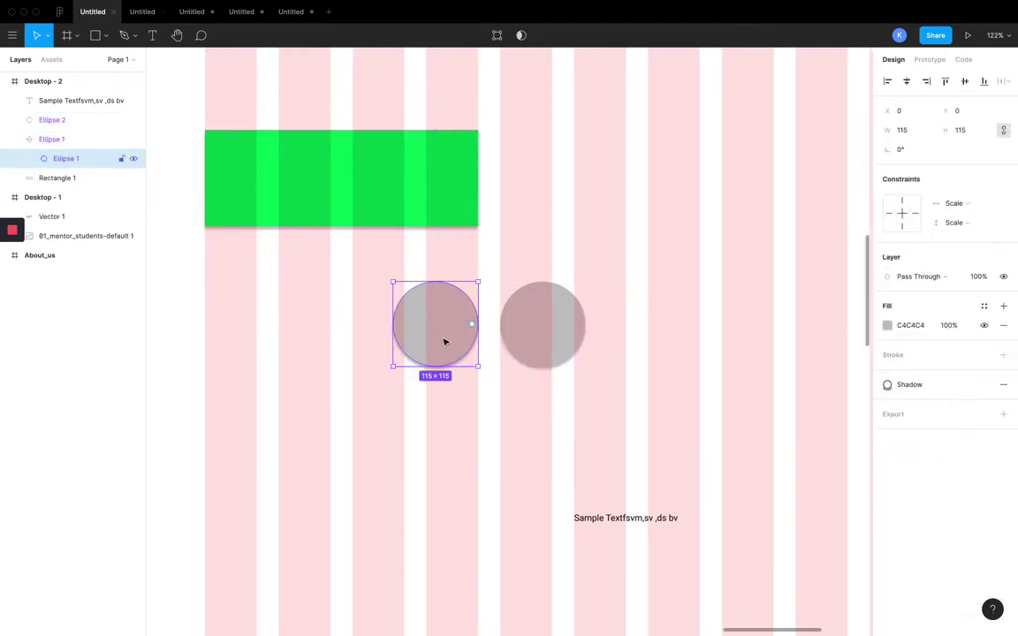
left_click(888, 326)
left_click(855, 411)
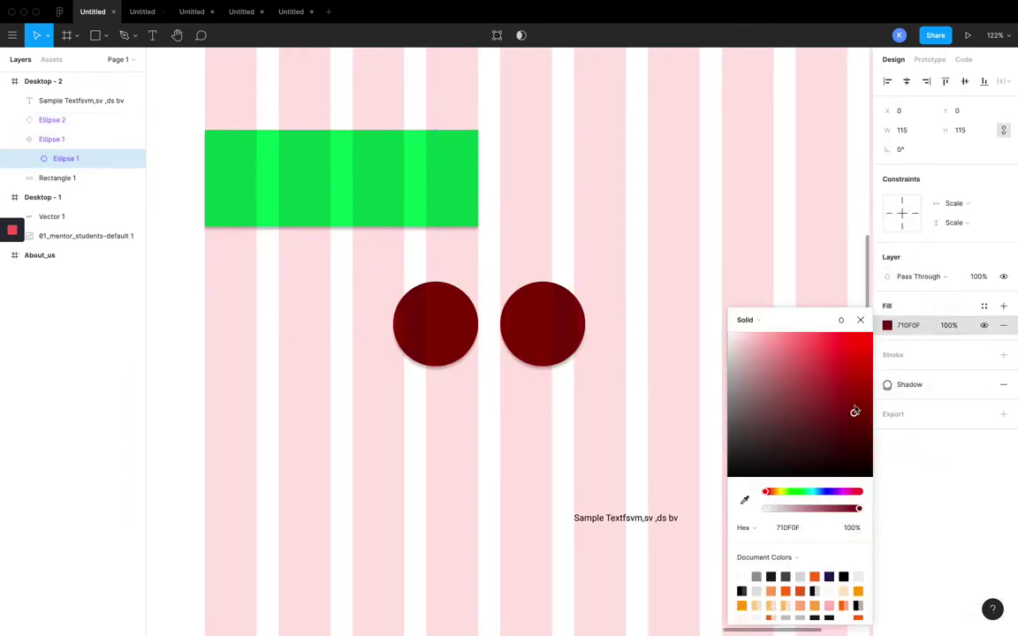
mouse_move(855, 411)
left_mouse_down()
mouse_move(851, 329)
mouse_move(840, 402)
left_mouse_up()
left_click(1004, 355)
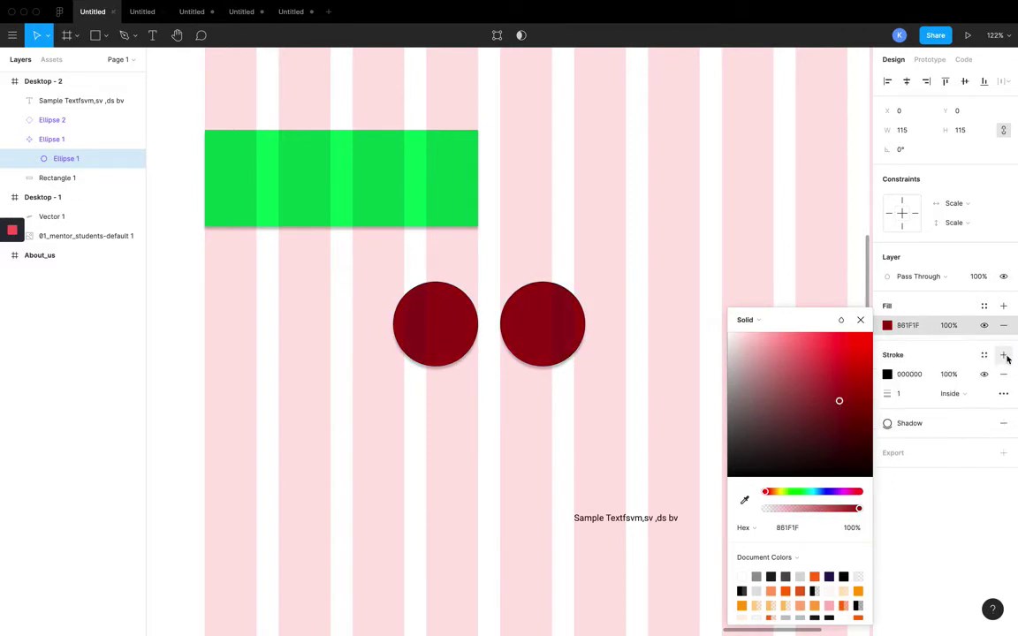
mouse_move(742, 372)
left_mouse_down()
mouse_move(735, 345)
mouse_move(748, 356)
left_mouse_up()
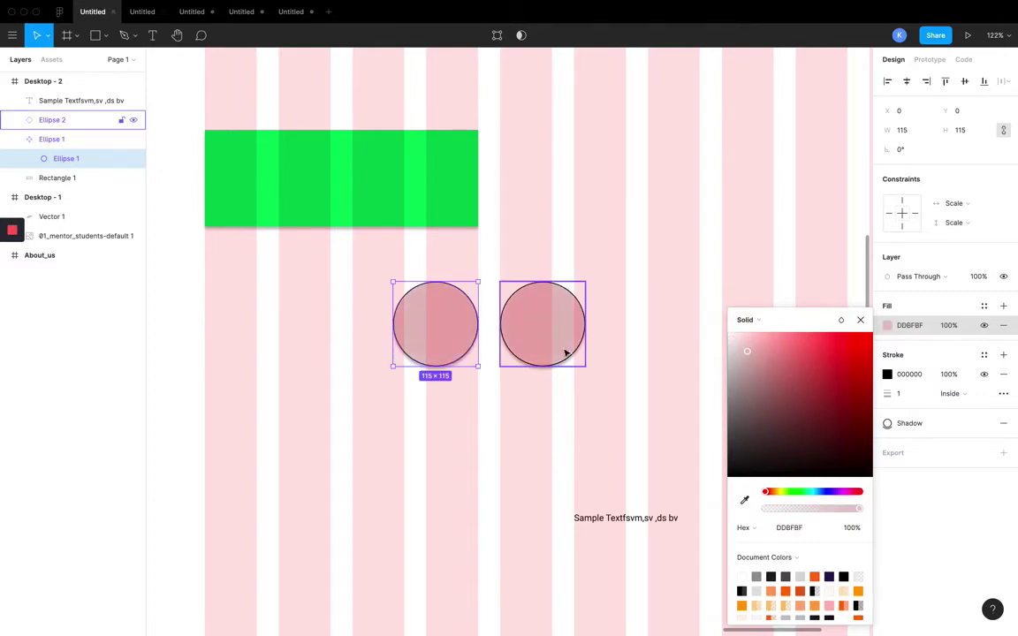
left_click(641, 375)
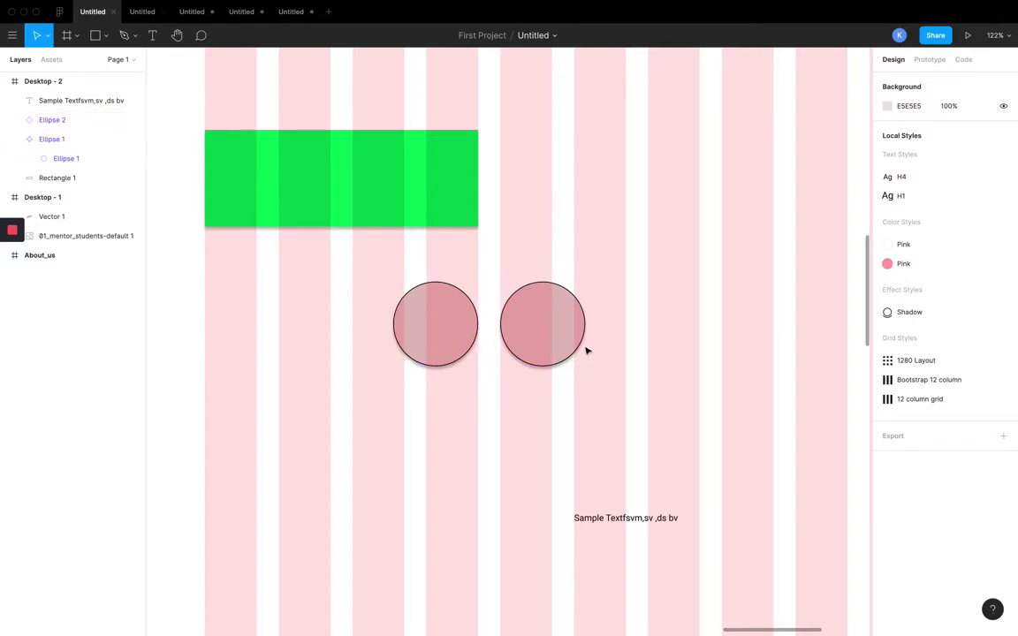
Step: Override the fill of the circle inside the instance with dark blue 01084F
double_click(552, 352)
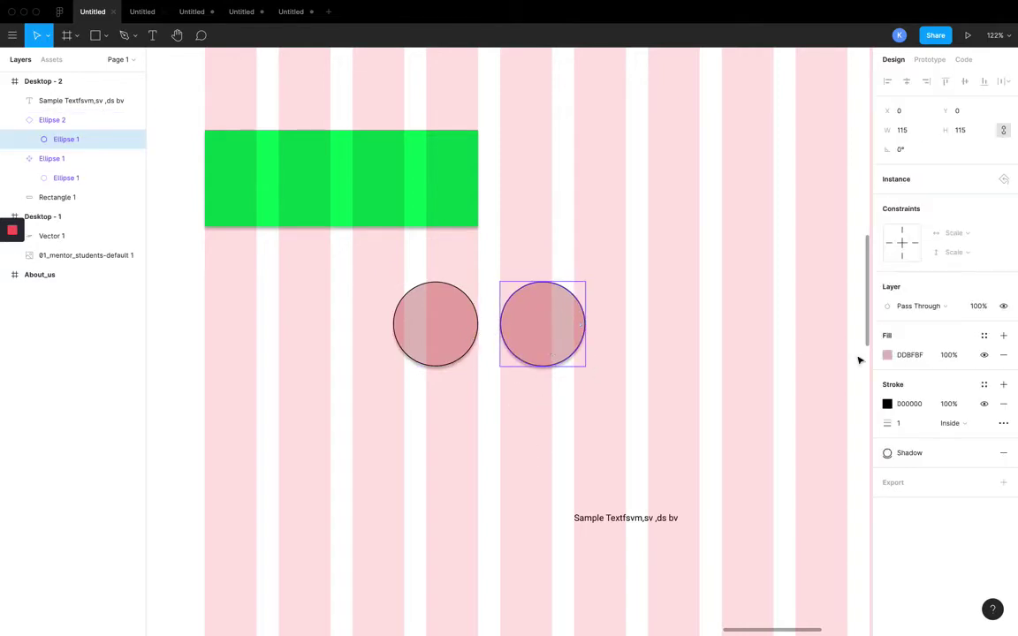
left_click(891, 356)
left_click_drag(847, 492, 826, 491)
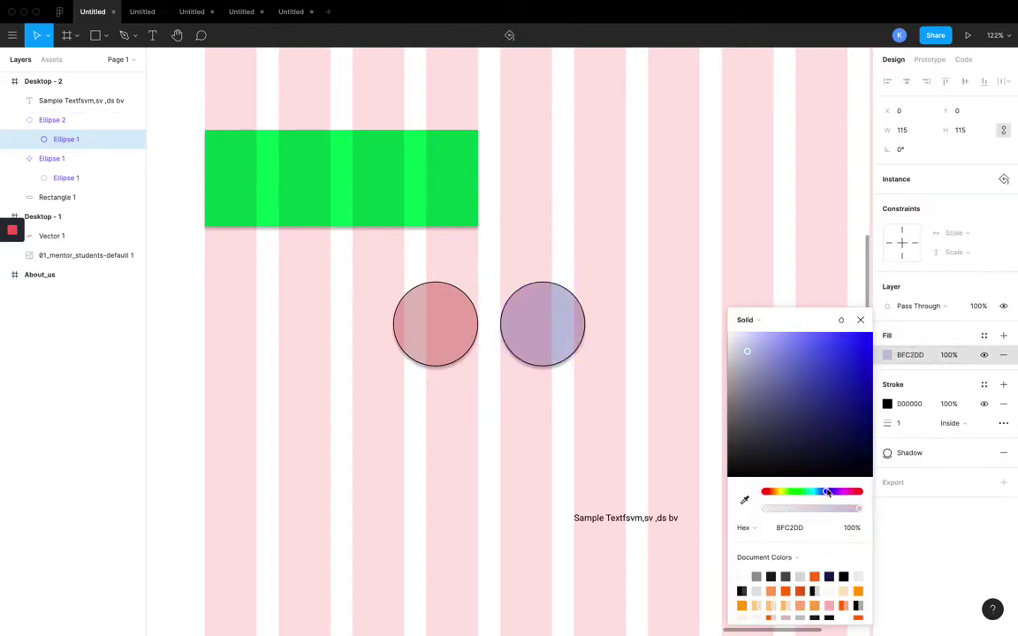
left_click_drag(829, 438, 871, 432)
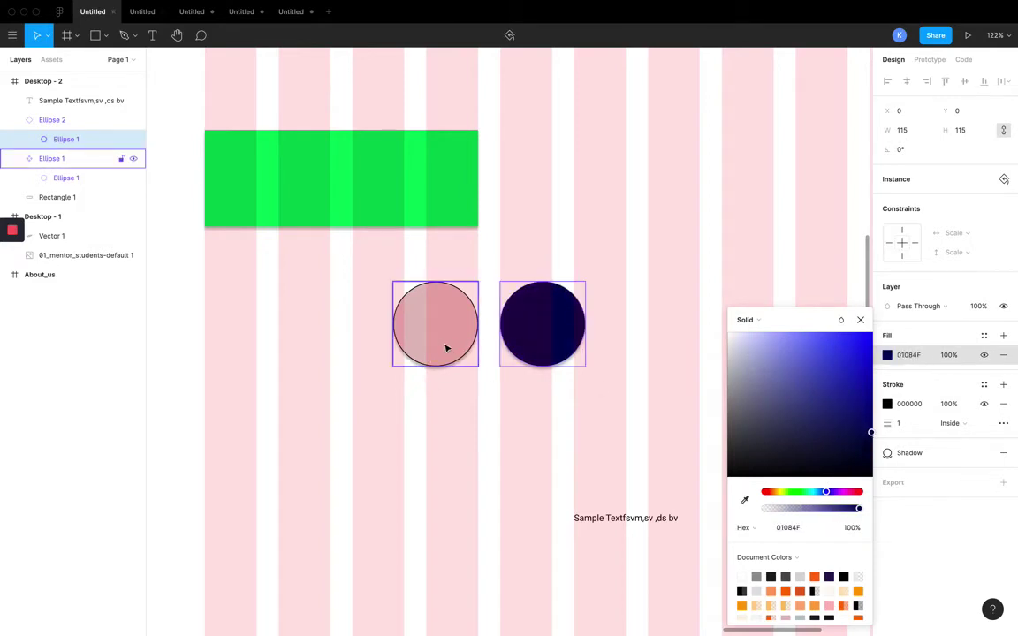
left_click(630, 409)
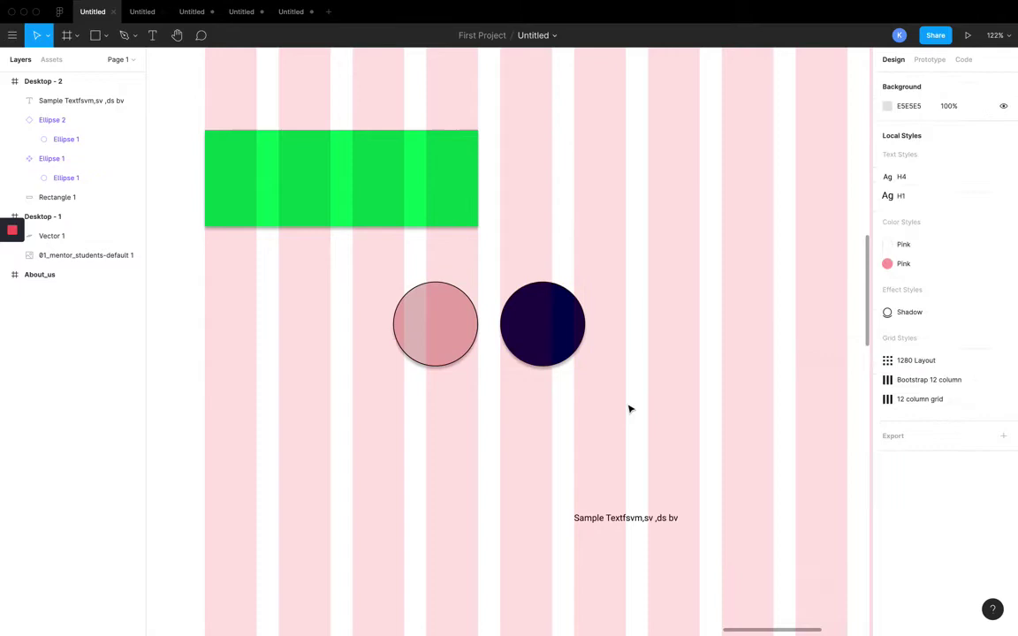
left_click(548, 339)
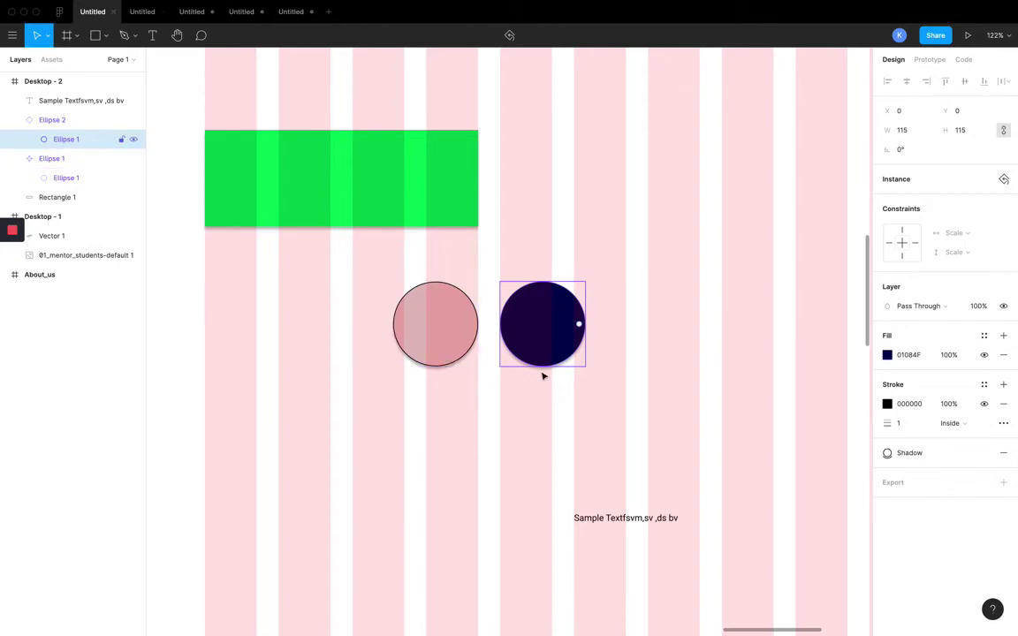
left_click(613, 339)
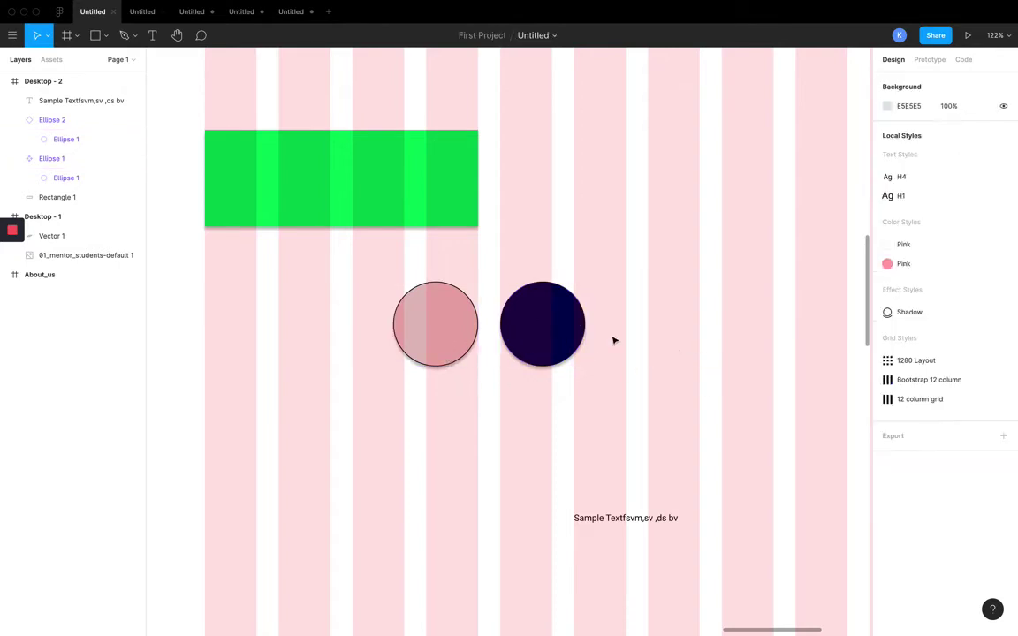
scroll(610, 340, "down", 5)
scroll(608, 340, "up", 3)
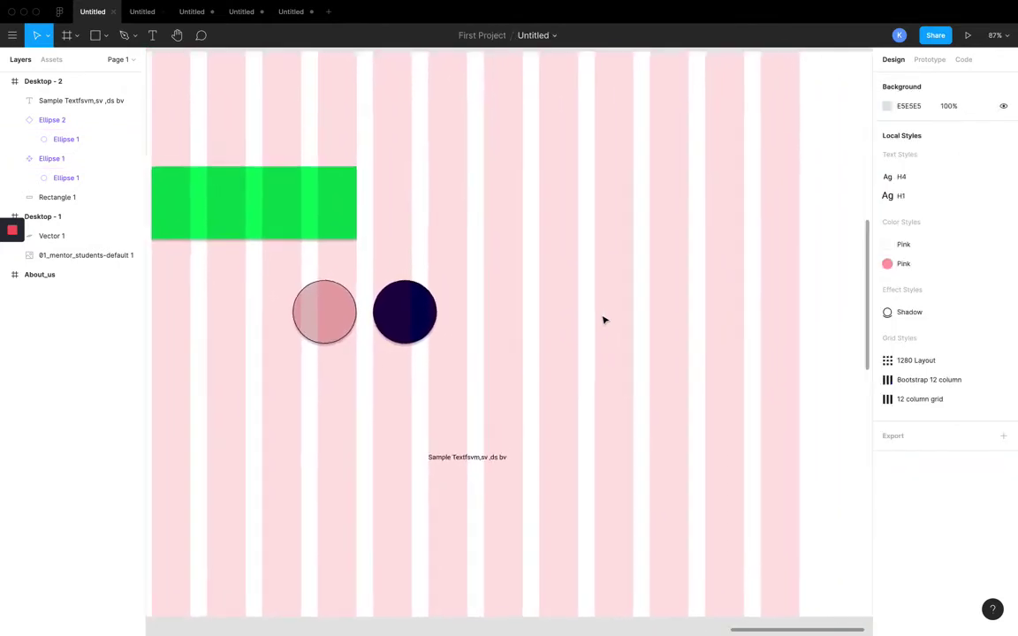
scroll(546, 302, "up", 2)
key("t")
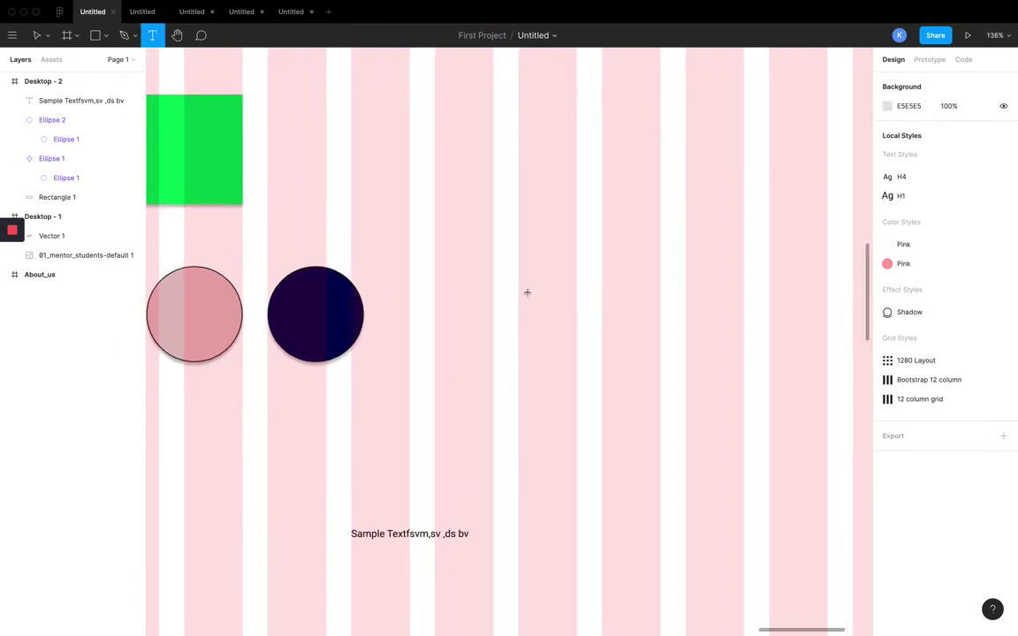
scroll(527, 292, "down", 1)
left_click_drag(525, 283, 584, 336)
left_click(613, 349)
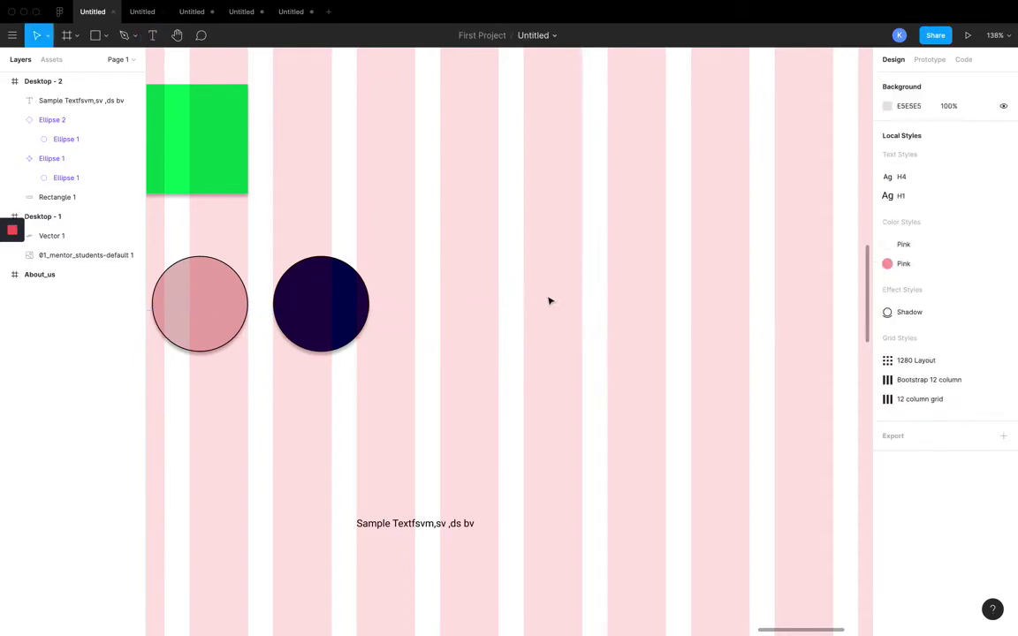
Step: Draw a grey rectangle of about 70 × 67 px at X 835, Y 435, in the grid column beyond the dark blue circle
key("r")
left_click(524, 273)
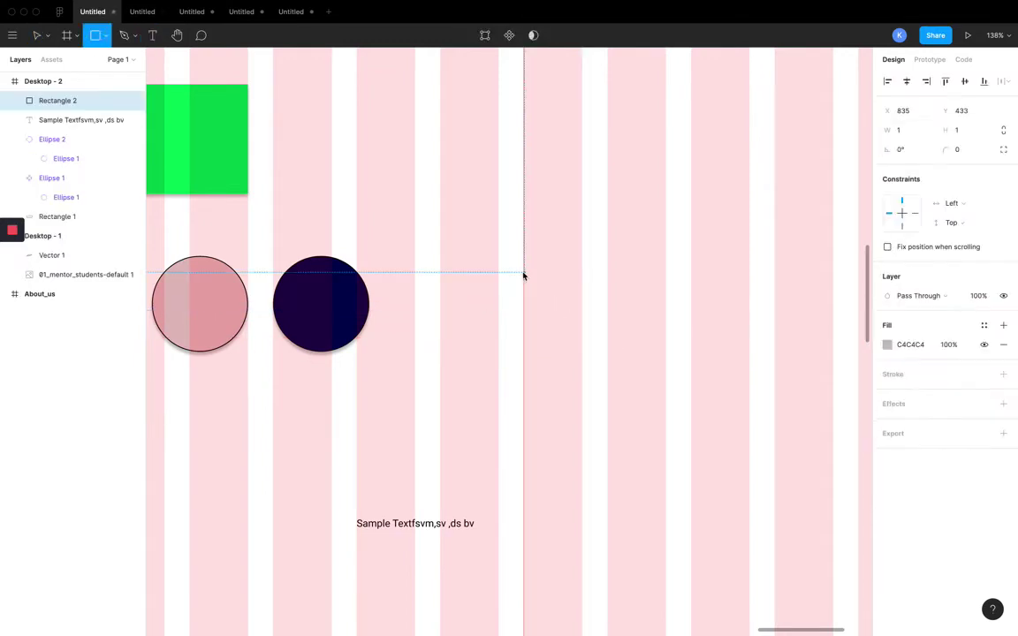
key("Escape")
key("r")
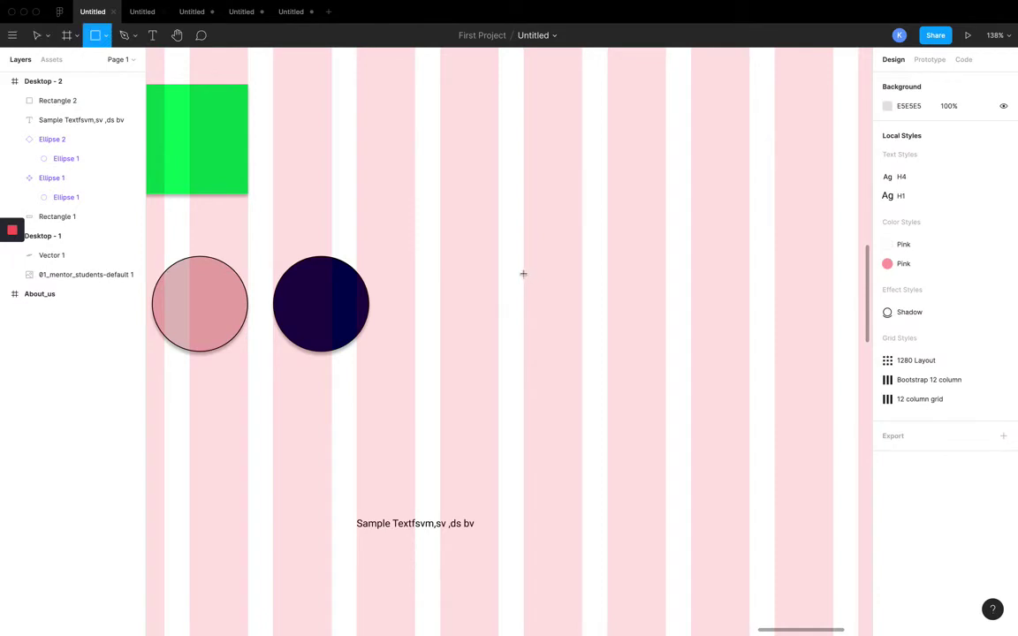
left_click_drag(524, 273, 584, 332)
scroll(584, 334, "right", 1)
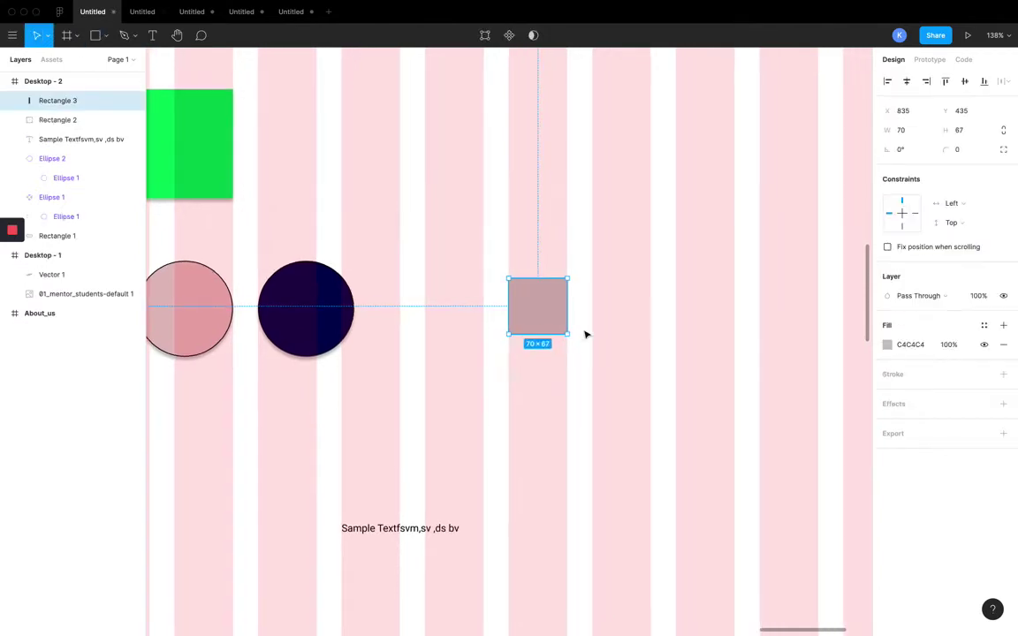
Step: Move the sample text beside the small grey rectangle at X 935, Y 440 and set its font size to 50
left_click_drag(444, 526, 697, 289)
scroll(714, 298, "down", 3)
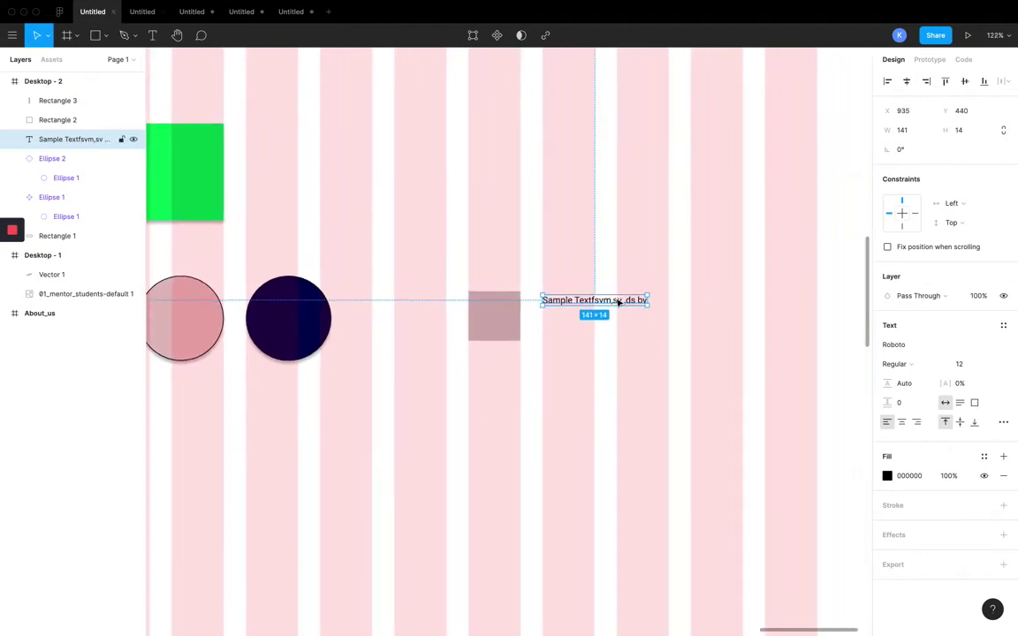
left_click(965, 364)
type("50")
key("Return")
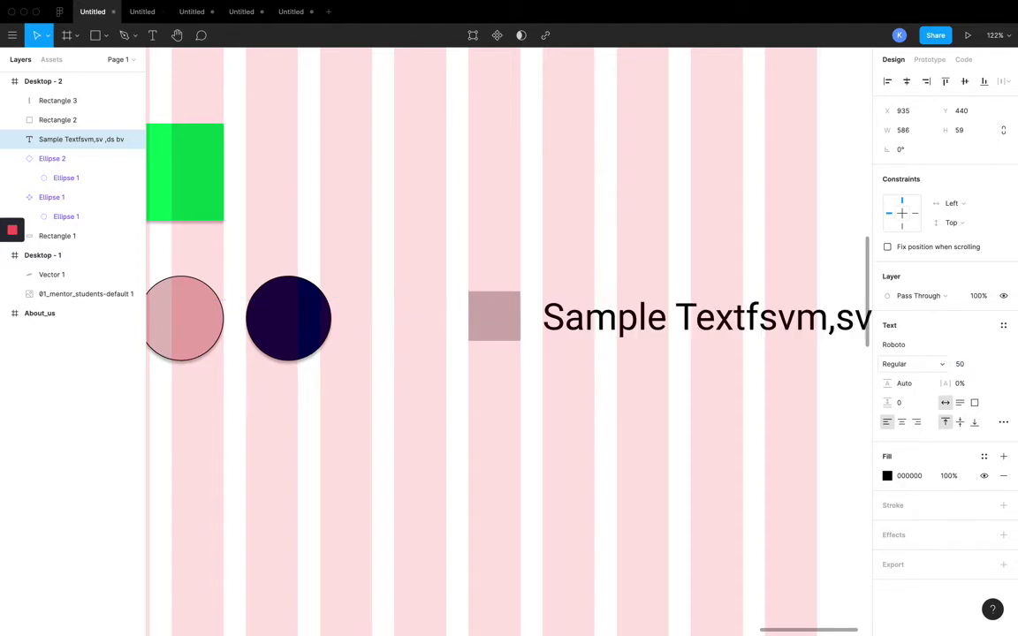
Step: Replace the sample text's wording with "Heading"
scroll(780, 371, "down", 3)
double_click(704, 333)
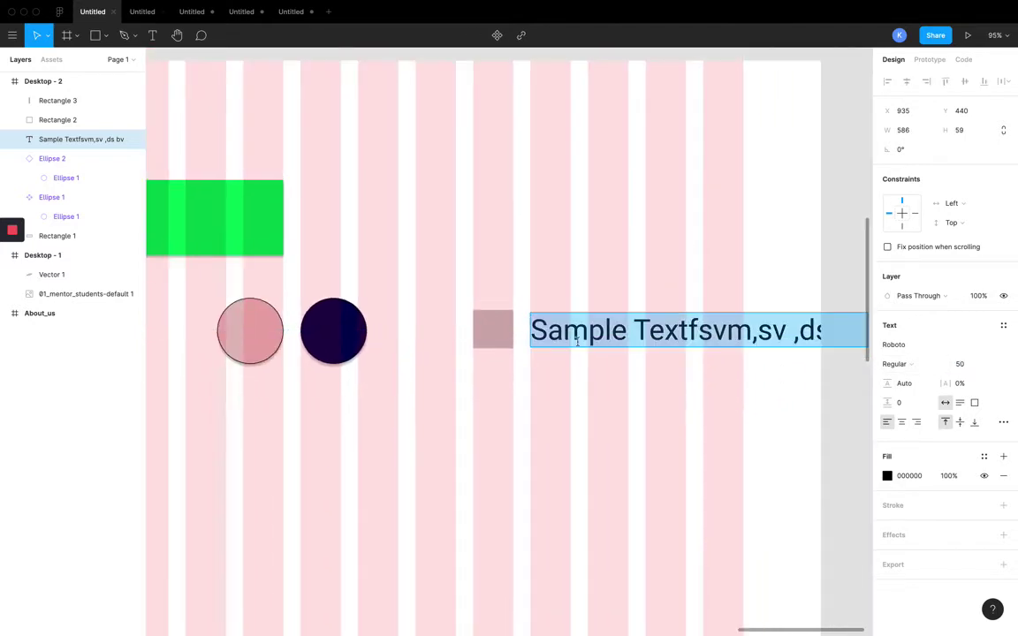
type("Heading")
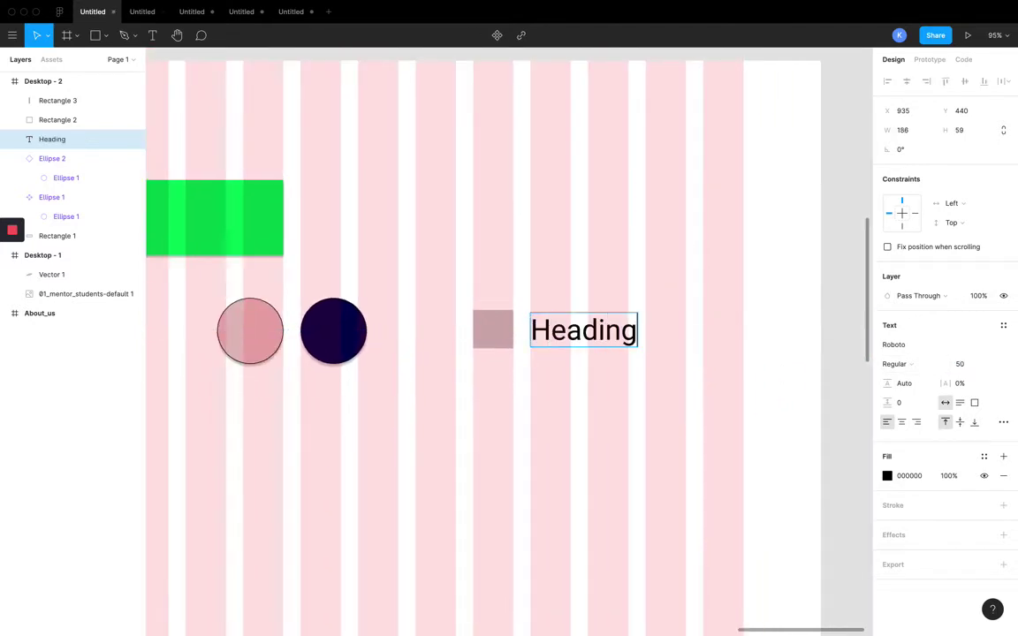
key("Escape")
left_click(599, 396)
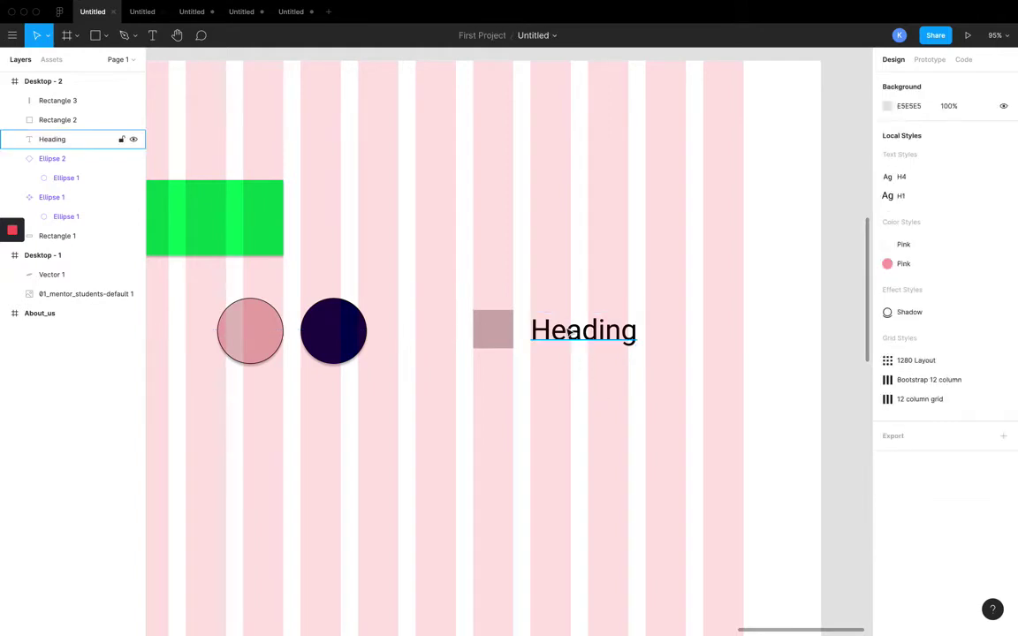
Step: Browse the available font families for the Heading text beside the small grey rectangle
left_click(53, 139)
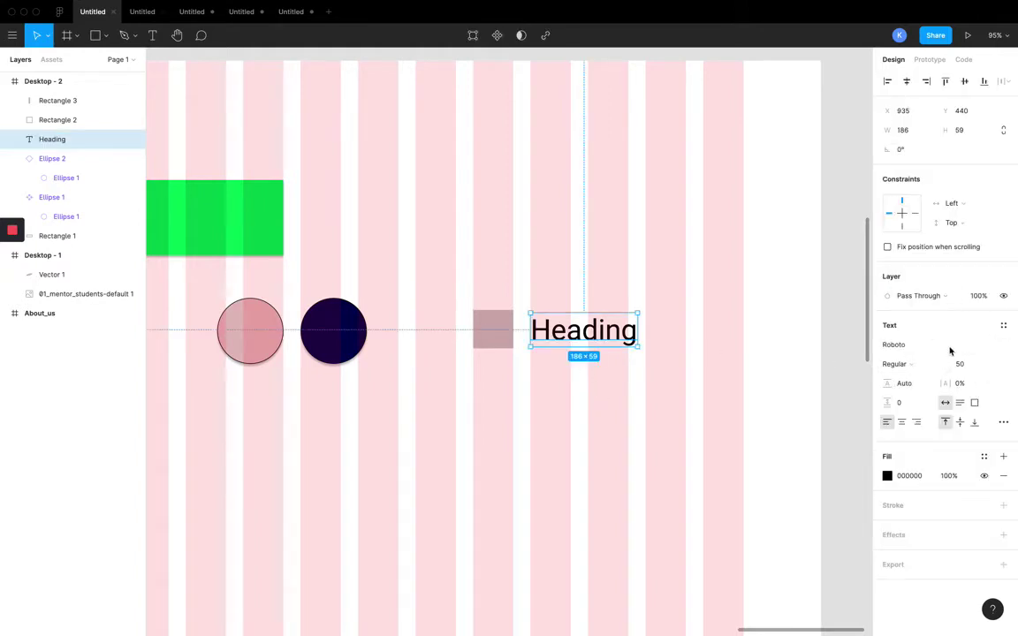
left_click(1006, 346)
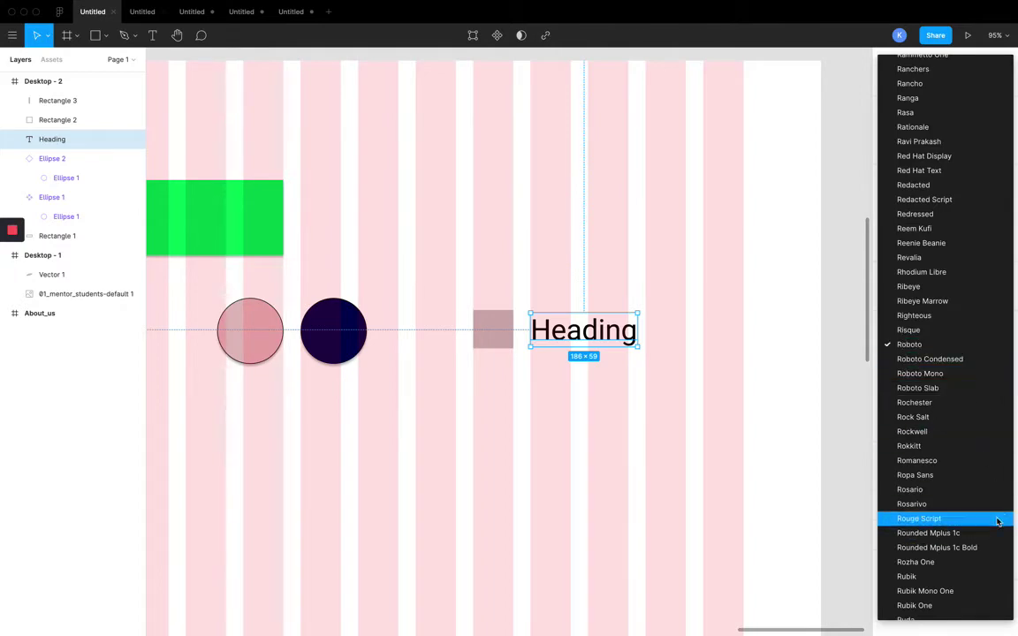
scroll(972, 478, "down", 20)
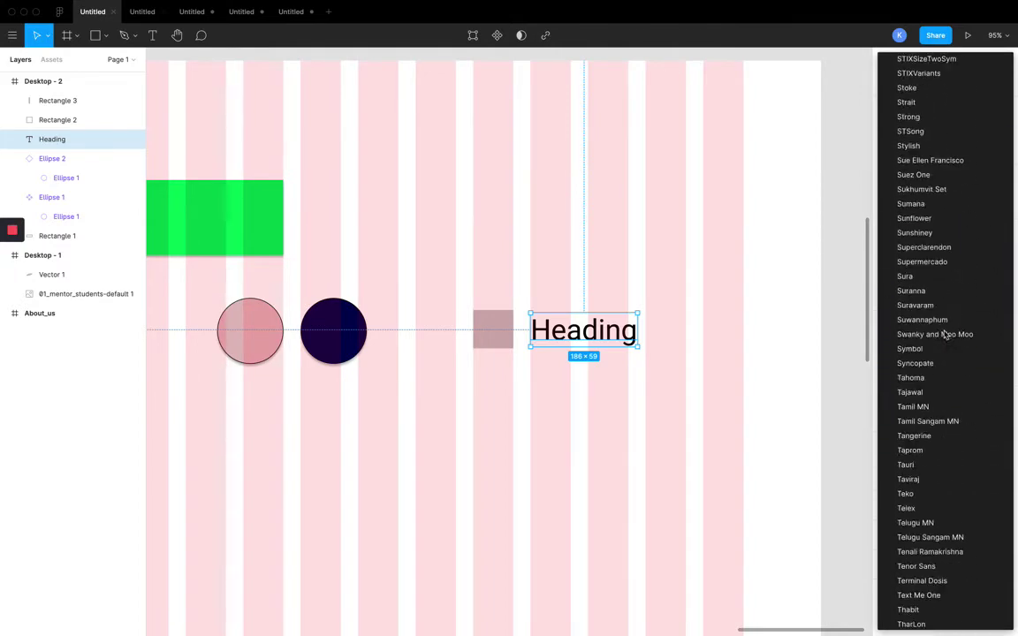
scroll(945, 334, "down", 5)
scroll(945, 334, "up", 20)
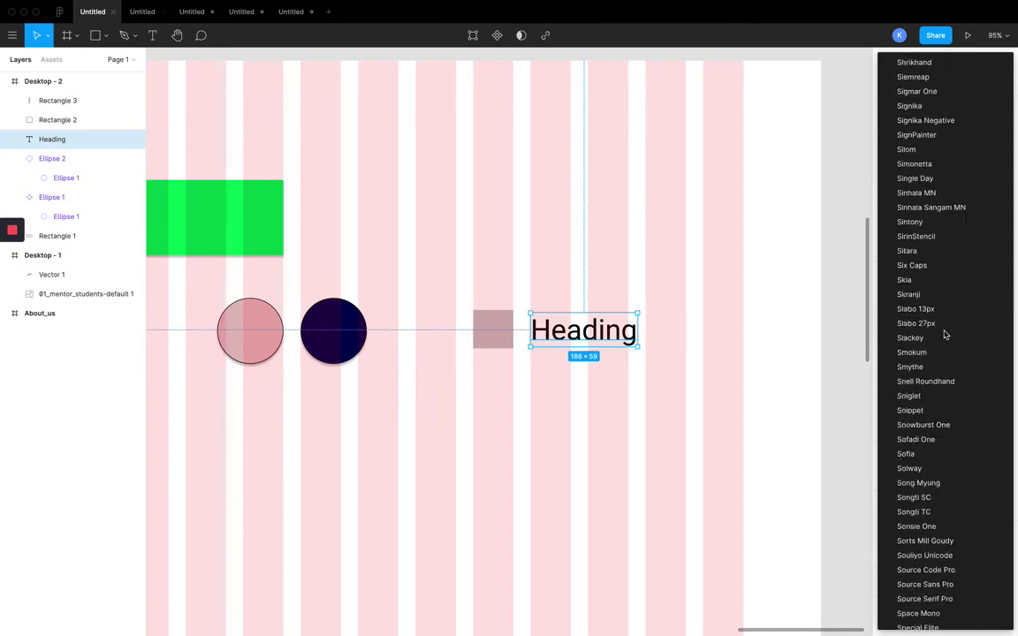
scroll(945, 334, "up", 12)
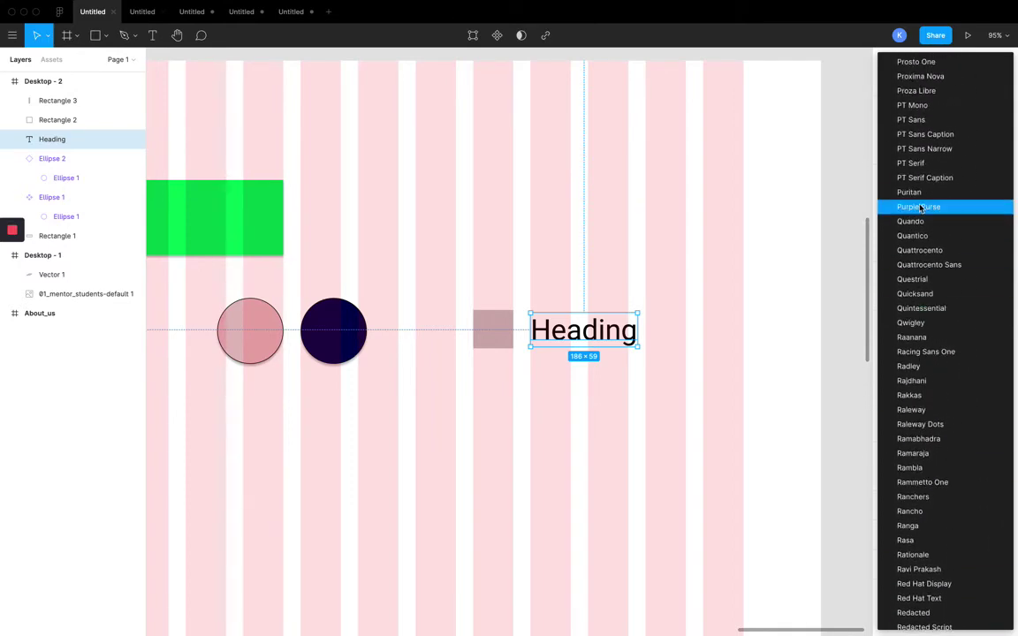
Step: Set the font of the Heading text to Proxima Nova
scroll(914, 194, "up", 5)
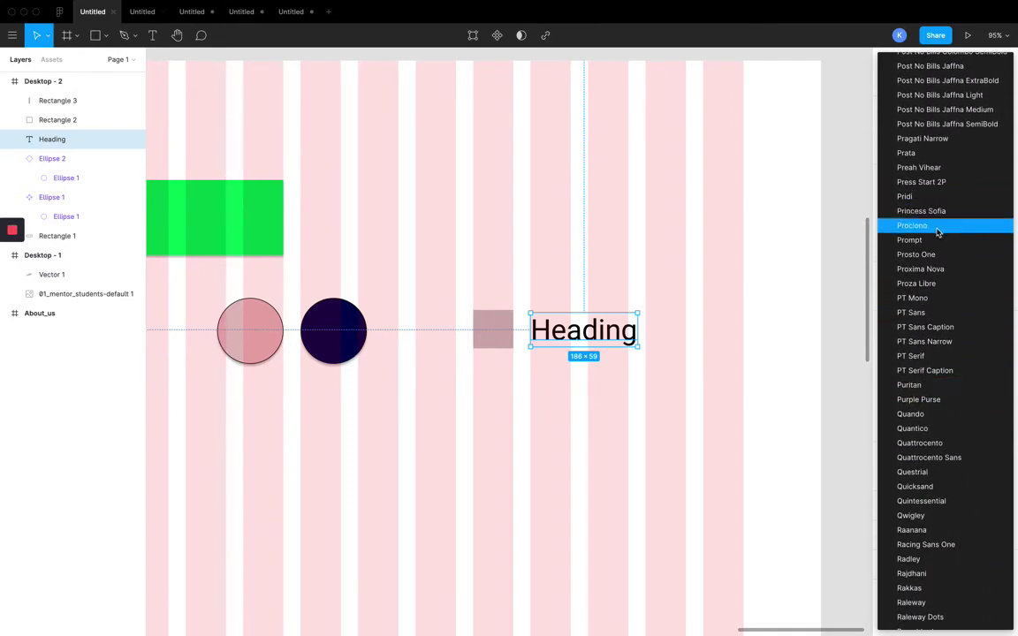
scroll(921, 177, "up", 1)
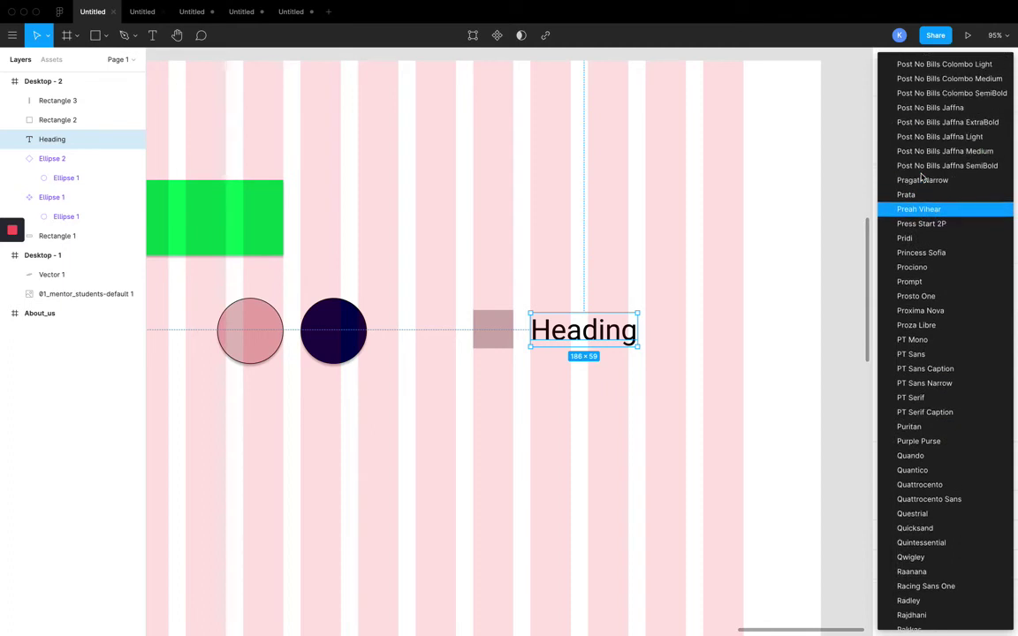
scroll(984, 426, "down", 3)
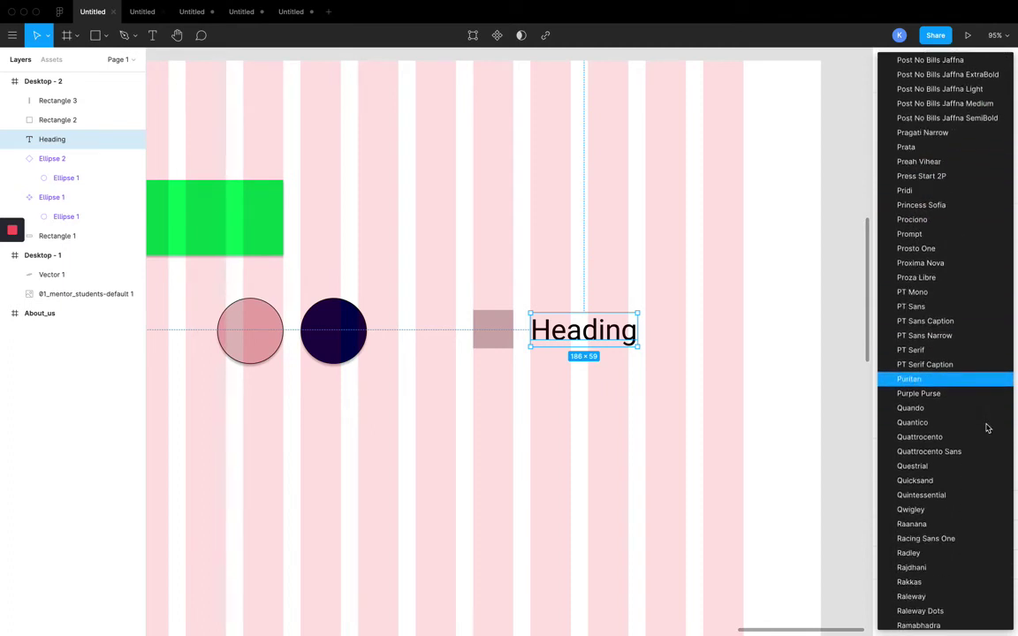
scroll(987, 428, "up", 1)
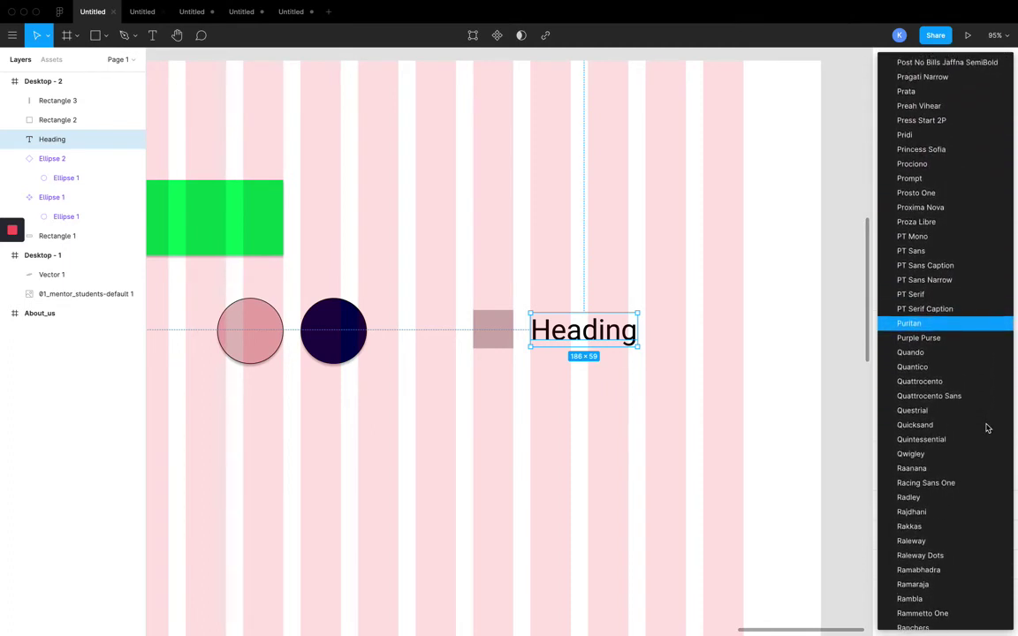
scroll(987, 428, "down", 1)
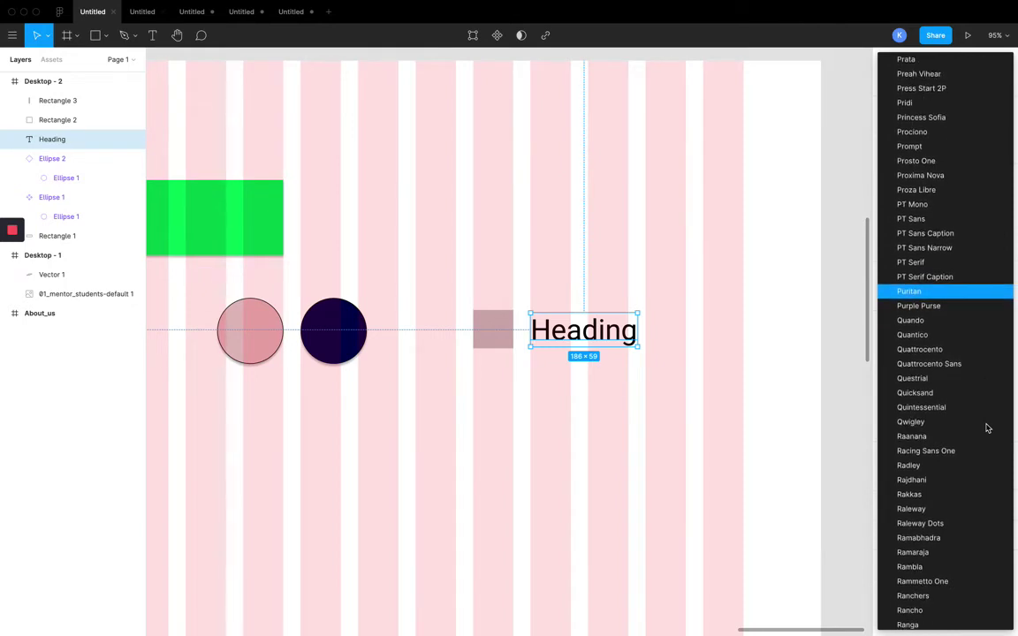
scroll(988, 427, "up", 4)
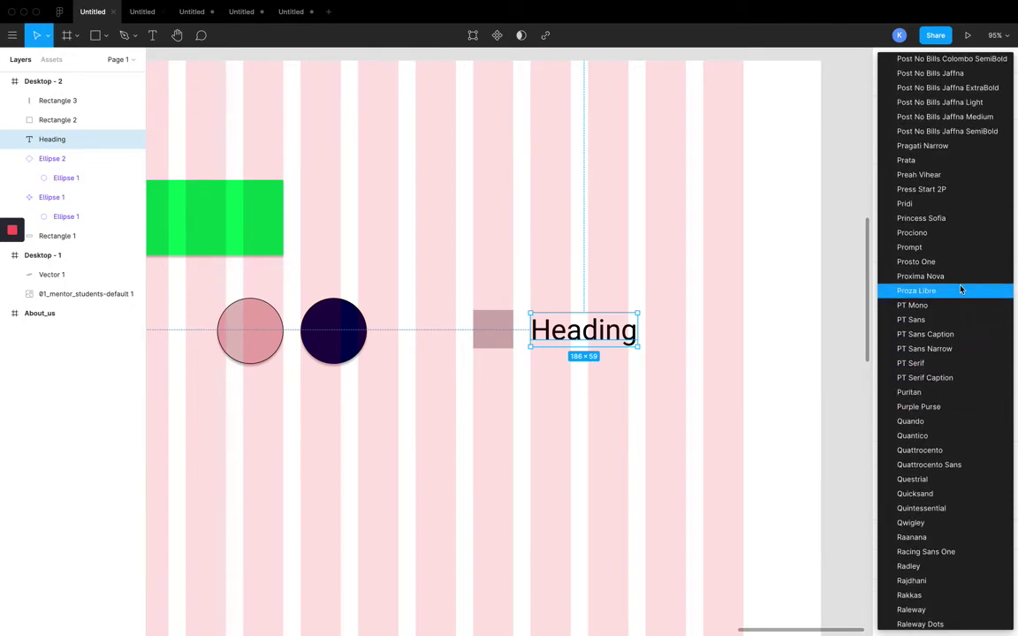
scroll(962, 290, "down", 1)
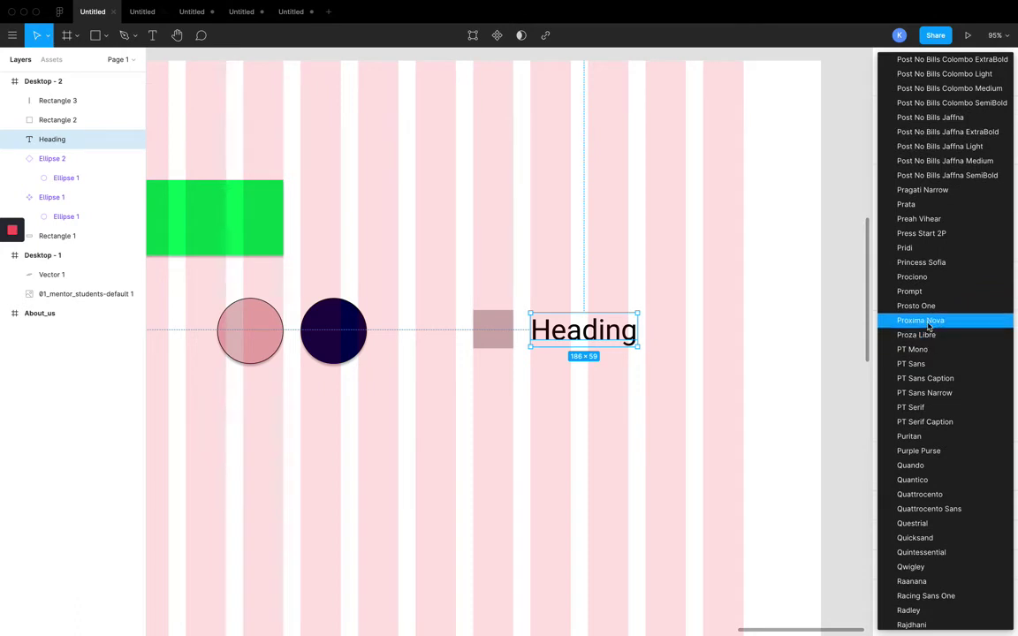
left_click(928, 327)
left_click(666, 386)
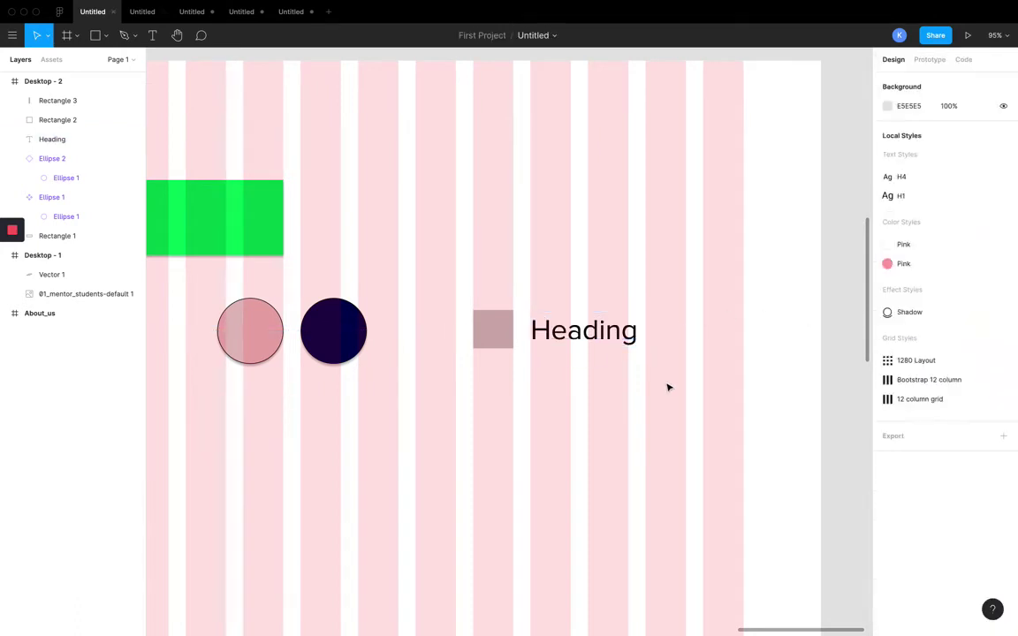
Step: Duplicate the Heading text and place the copy beneath the grey square, flush with its left edge
left_click(586, 340)
scroll(587, 339, "down", 2)
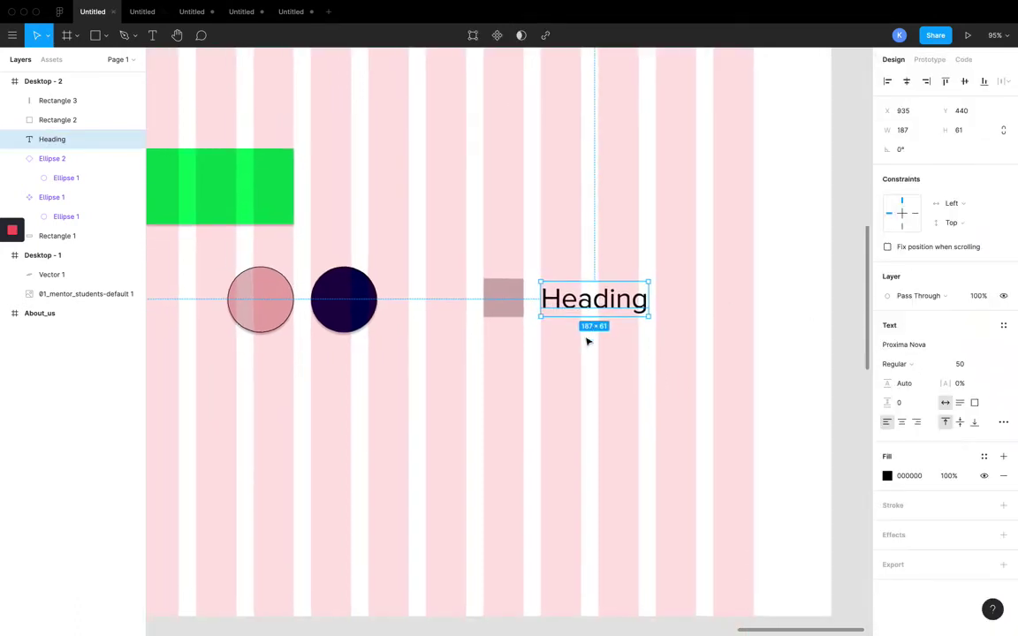
key("ctrl+v")
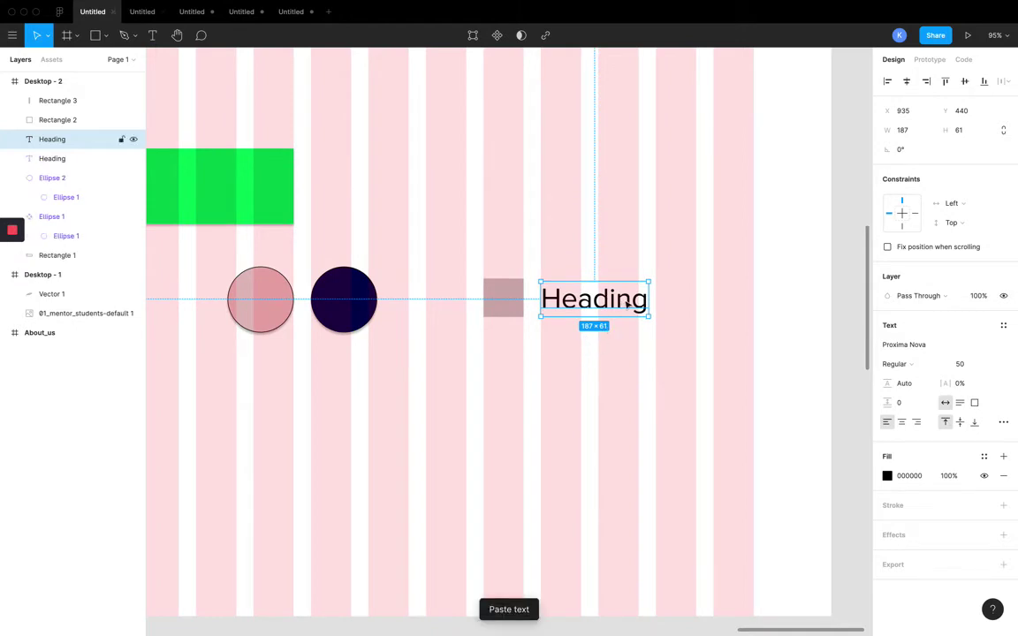
left_click_drag(623, 305, 573, 352)
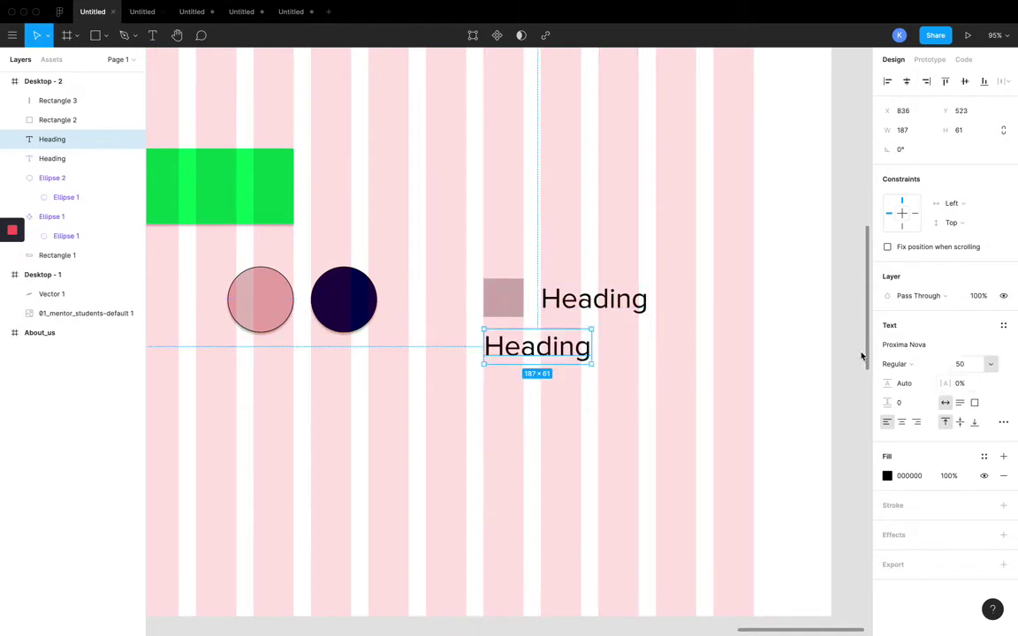
Step: Replace the copied heading's wording with "This is a dummy paragraph text"
double_click(569, 348)
type("Thi")
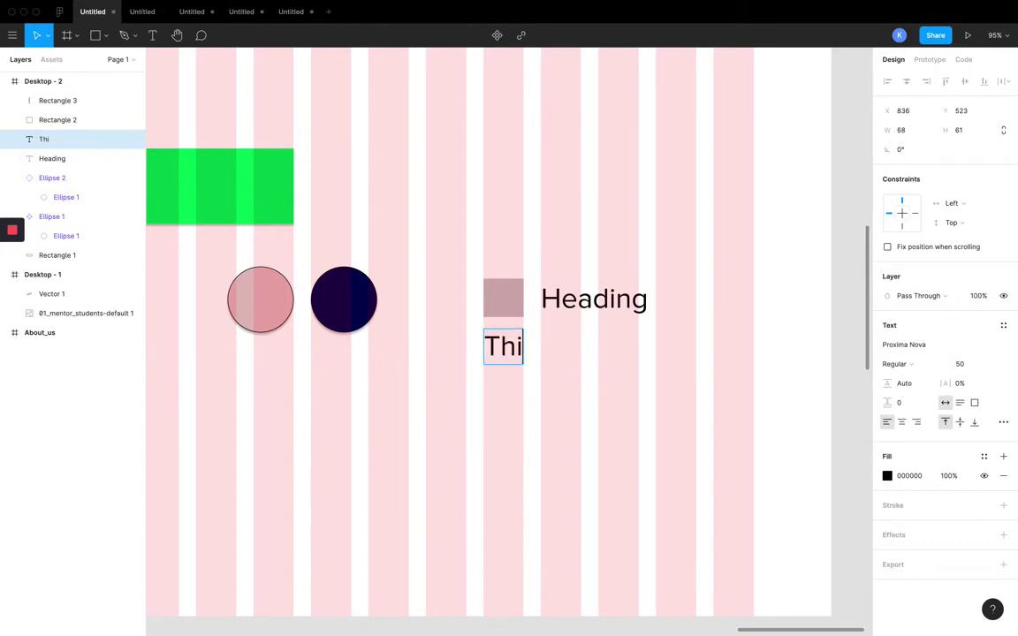
type("s is a ")
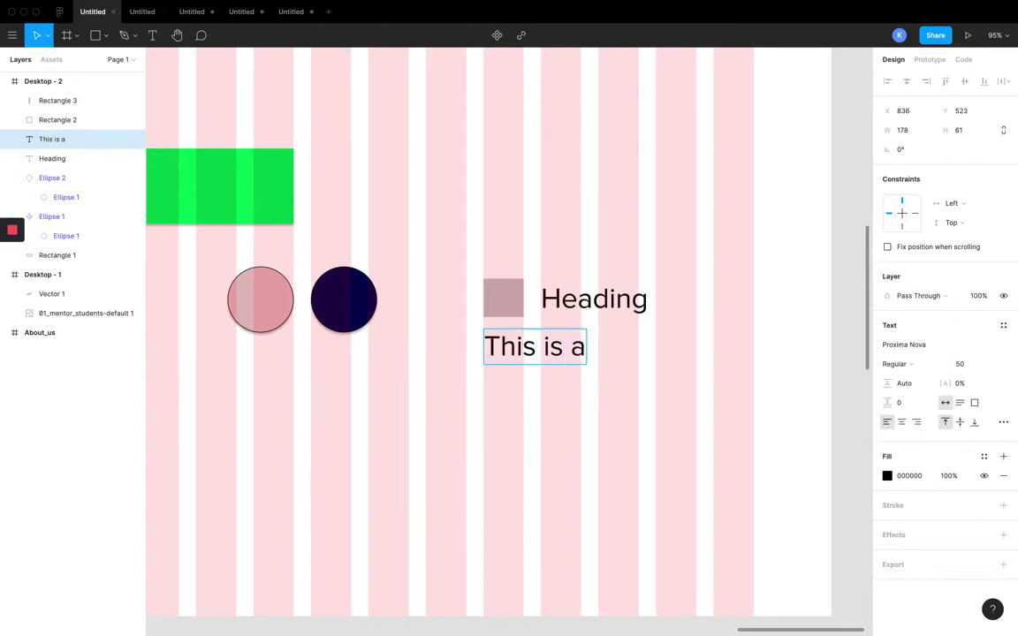
type("dummy para")
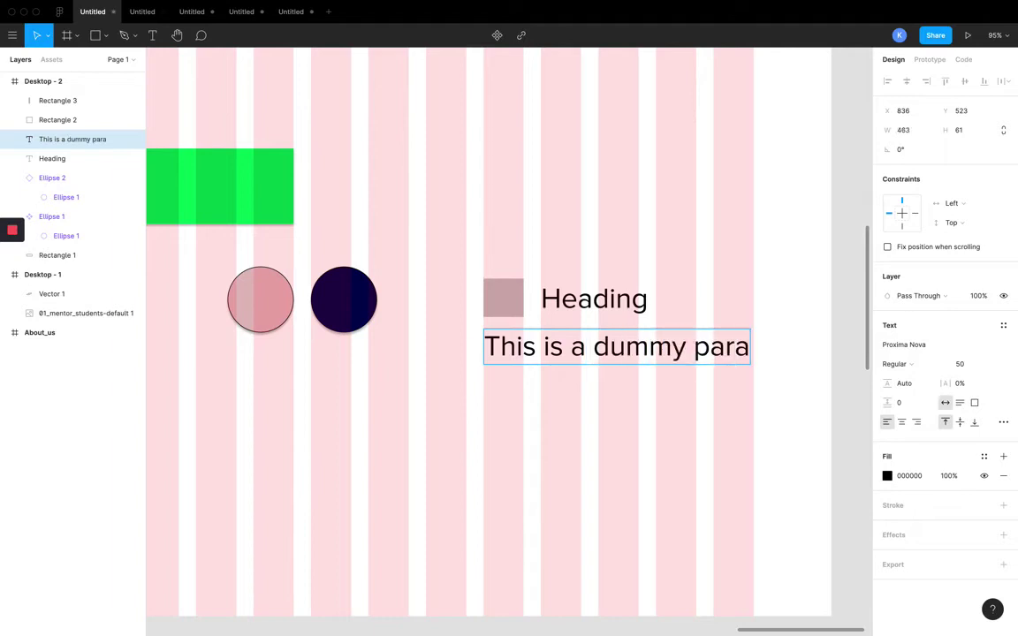
type("grap")
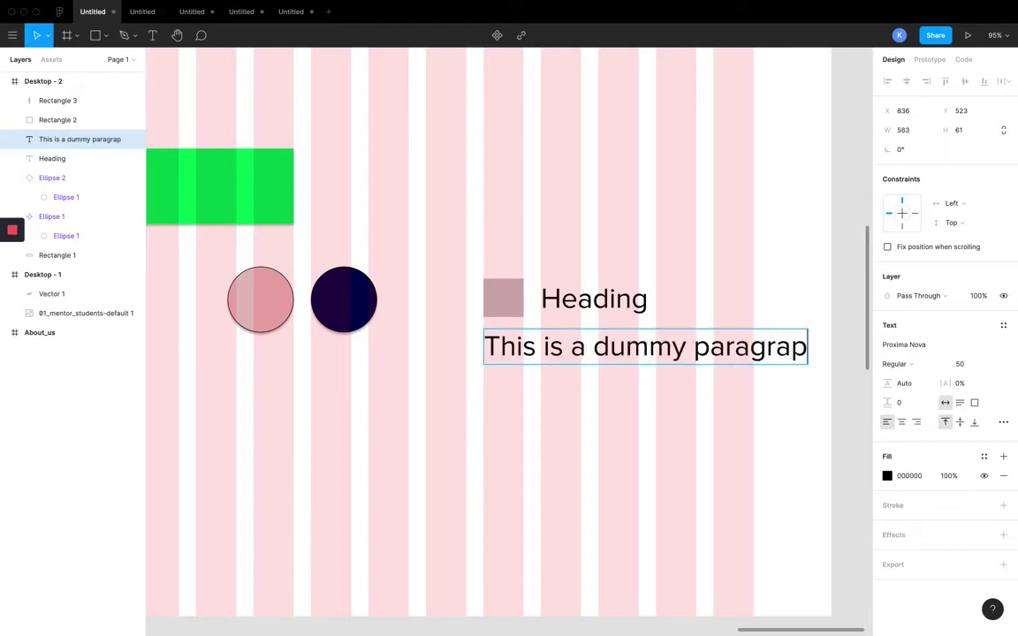
type("h text")
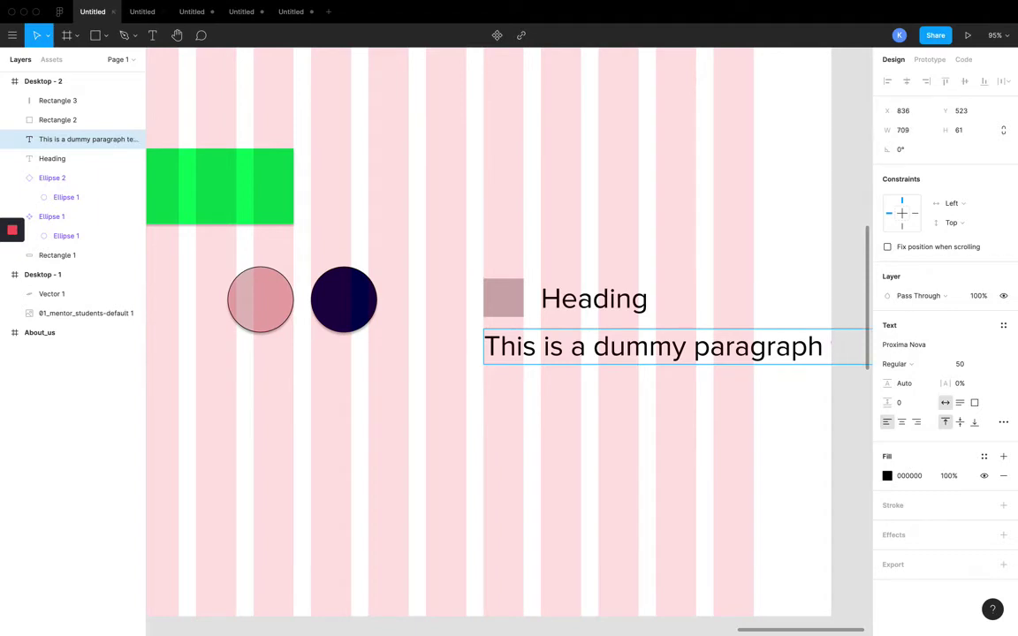
key("Escape")
Step: Set the font size of the dummy paragraph text to 20
scroll(683, 359, "down", 3)
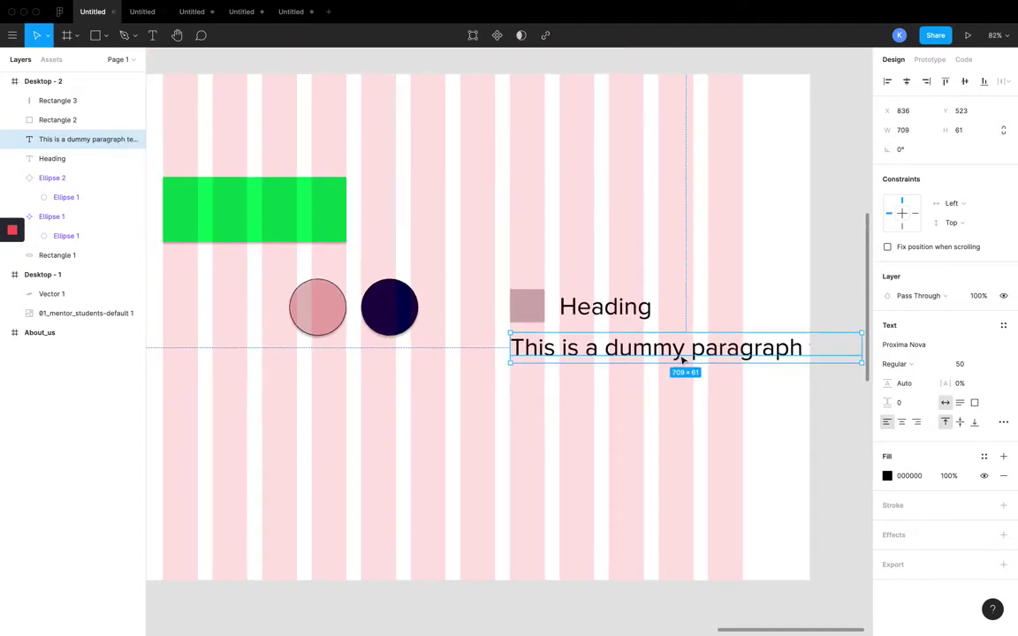
left_click(963, 363)
type("20")
key("Return")
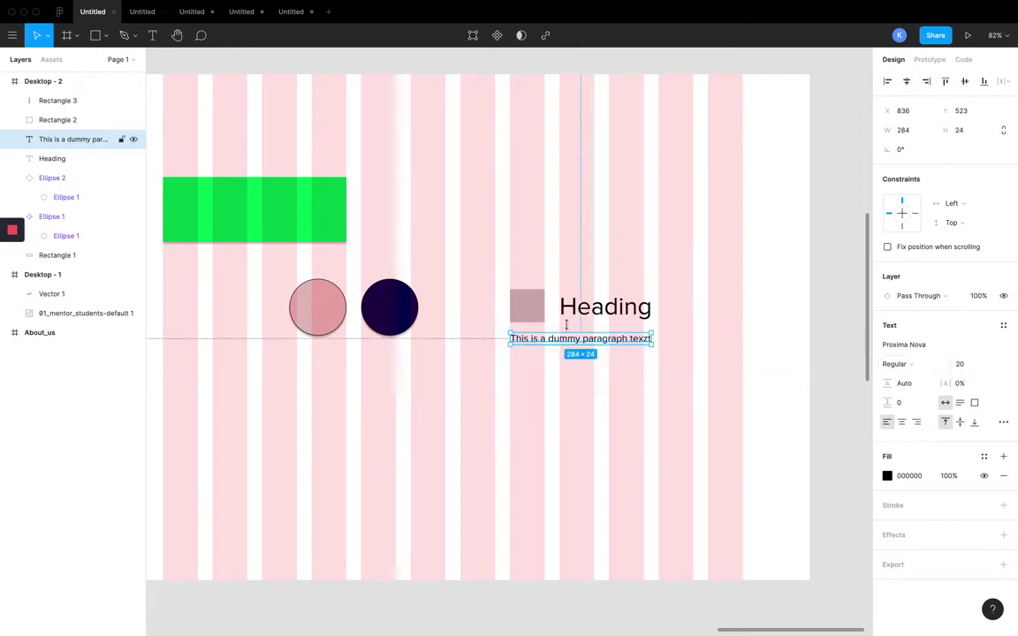
Step: Correct the misspelled last word of the paragraph so the sentence ends with "text."
double_click(646, 340)
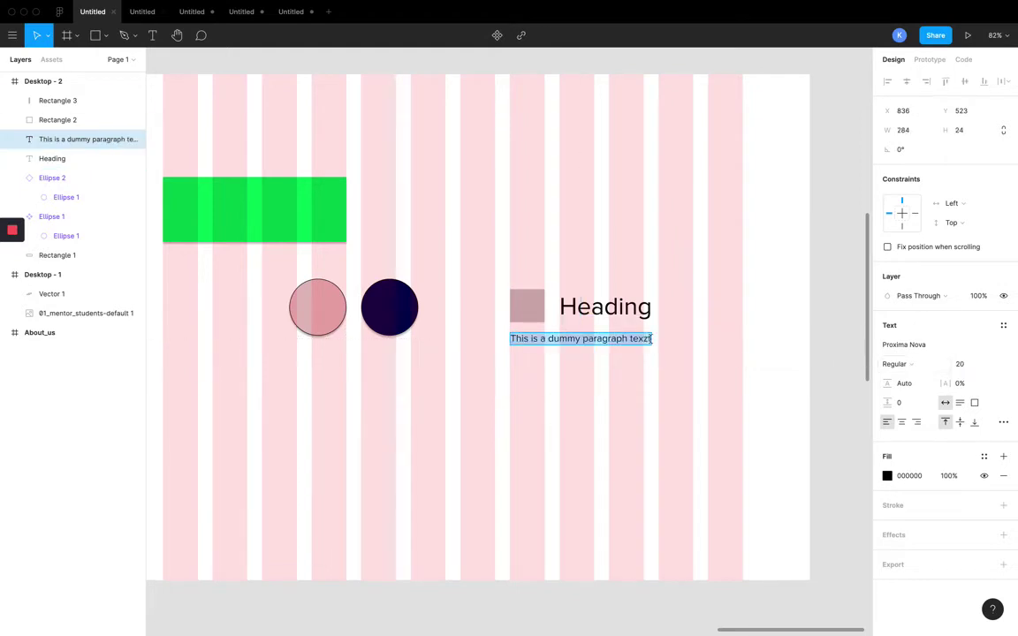
left_click(652, 339)
key("BackSpace")
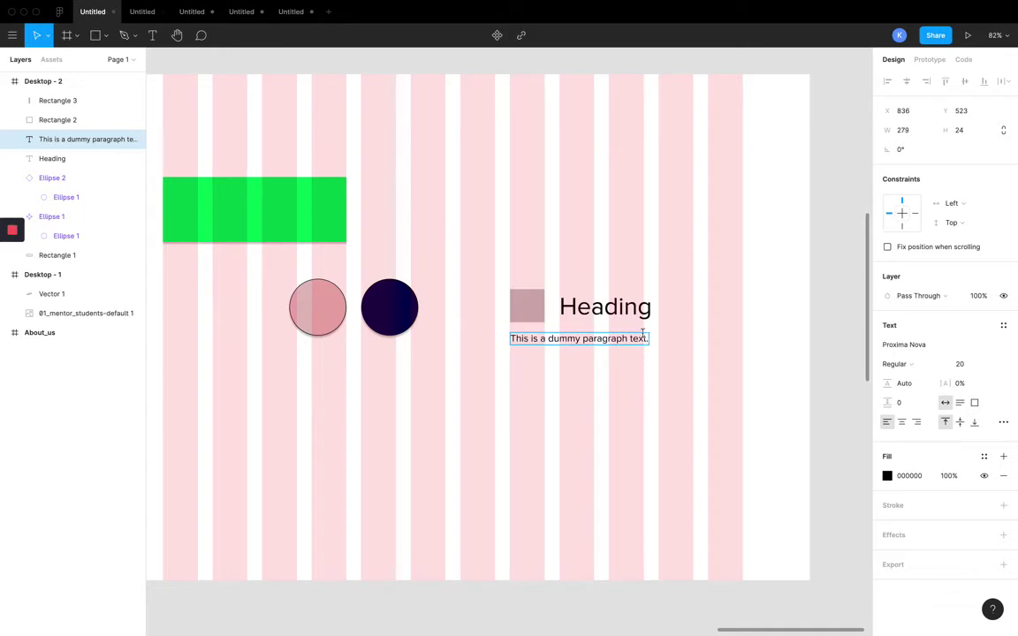
Step: Copy the dummy sentence and paste it repeatedly at the end of the same text to lengthen the paragraph
double_click(610, 338)
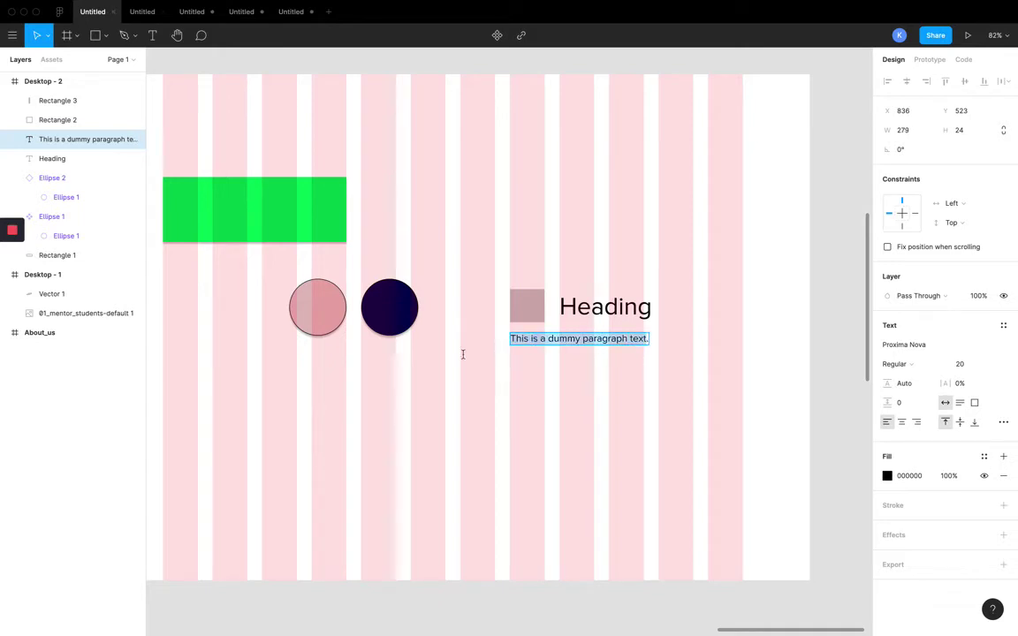
left_click(649, 339)
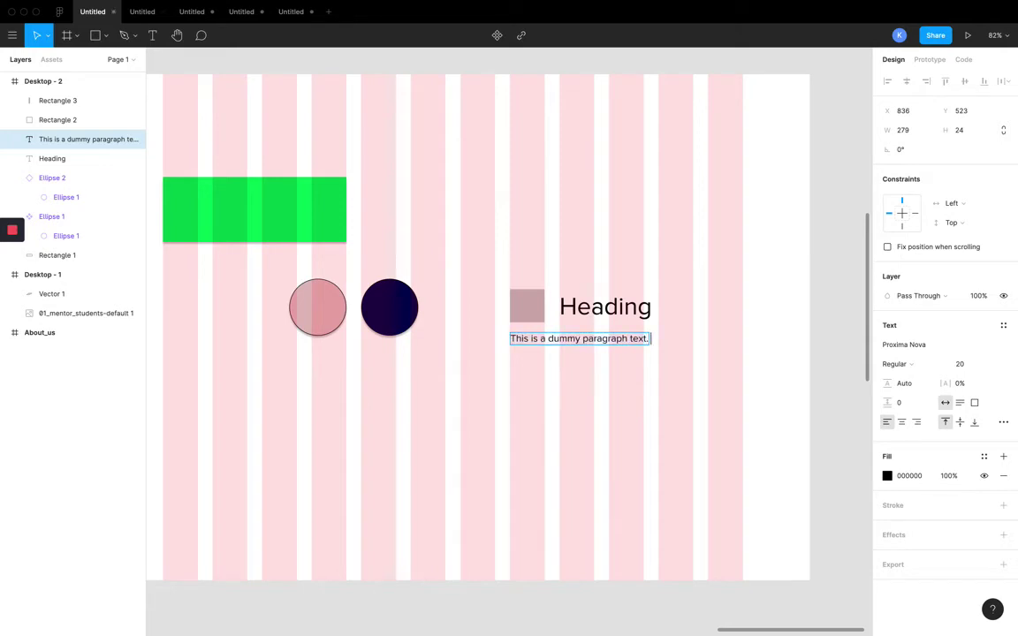
key("ctrl+v")
key("ctrl+v")
key("Escape")
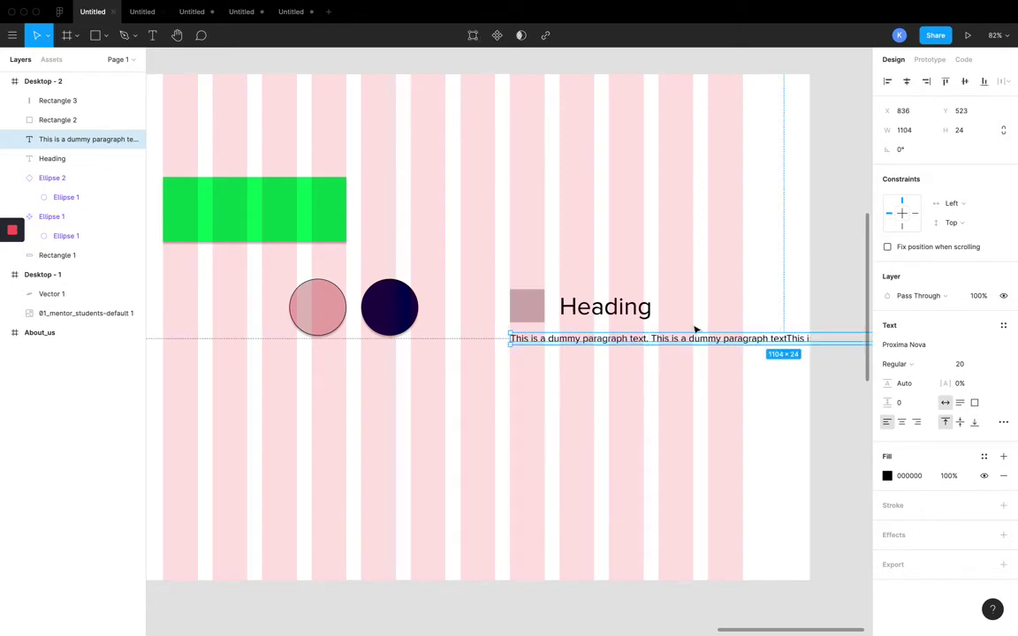
Step: Switch the paragraph text to auto height and set its width to 500 so the lines wrap
scroll(690, 327, "right", 3)
left_click(961, 403)
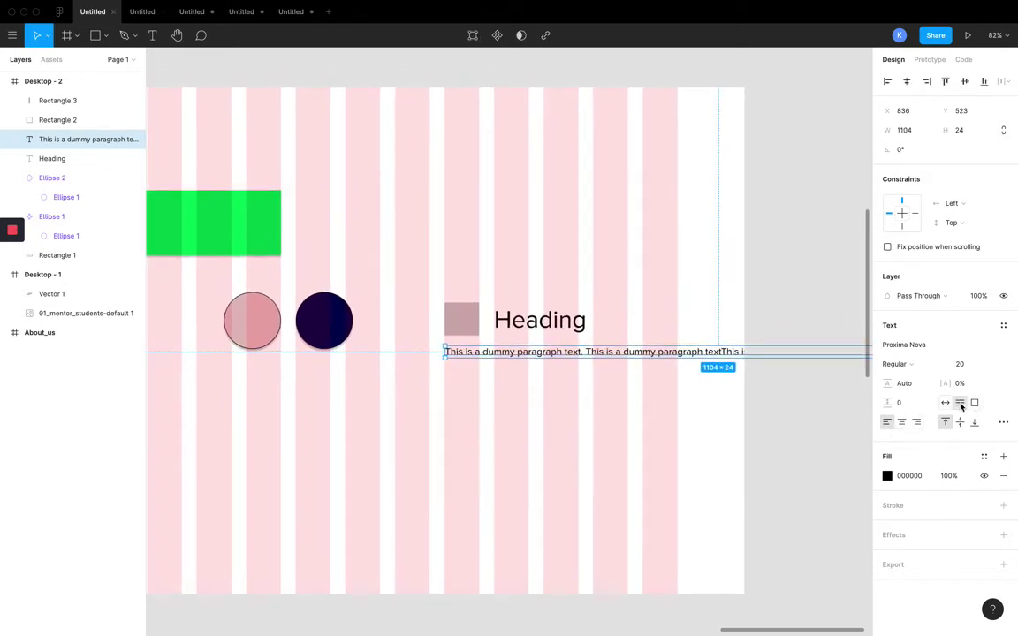
scroll(640, 349, "down", 5, "ctrl")
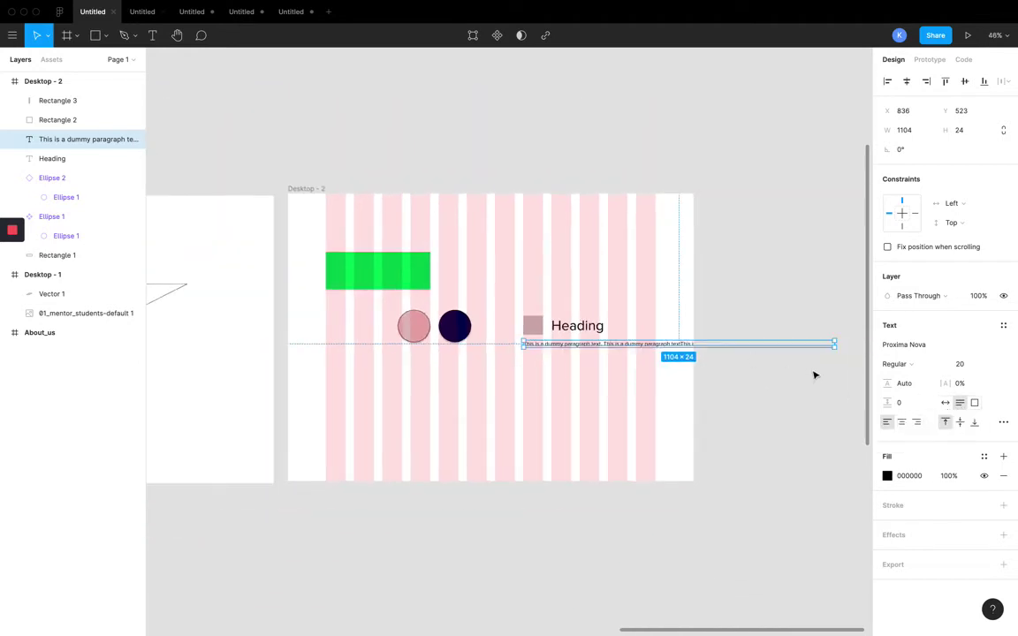
scroll(784, 283, "up", 5, "ctrl")
scroll(632, 398, "down", 3, "ctrl")
scroll(632, 397, "left", 2)
left_click(909, 130)
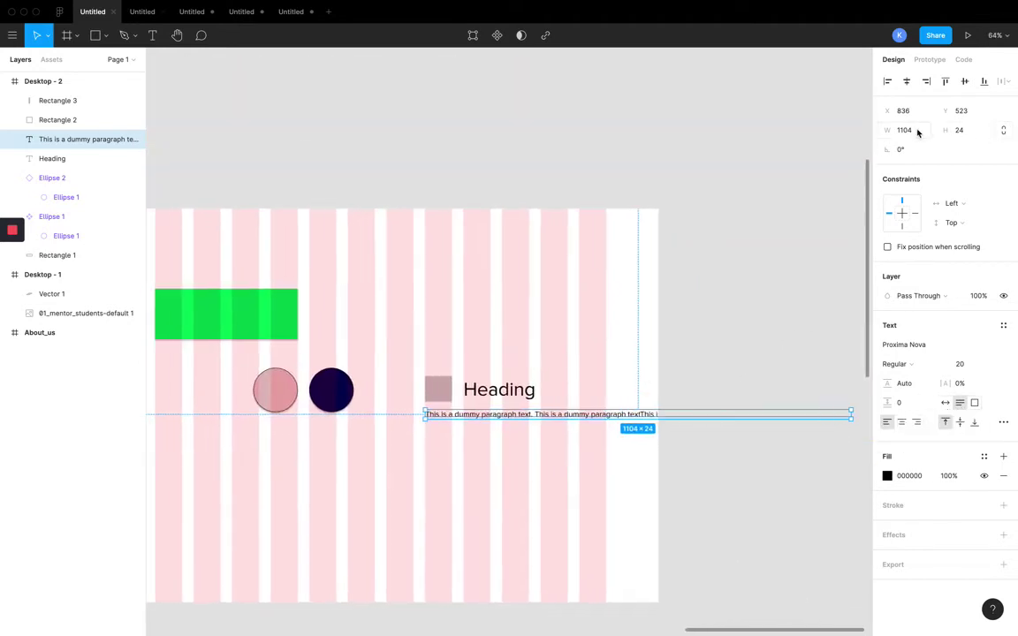
left_click_drag(918, 133, 877, 130)
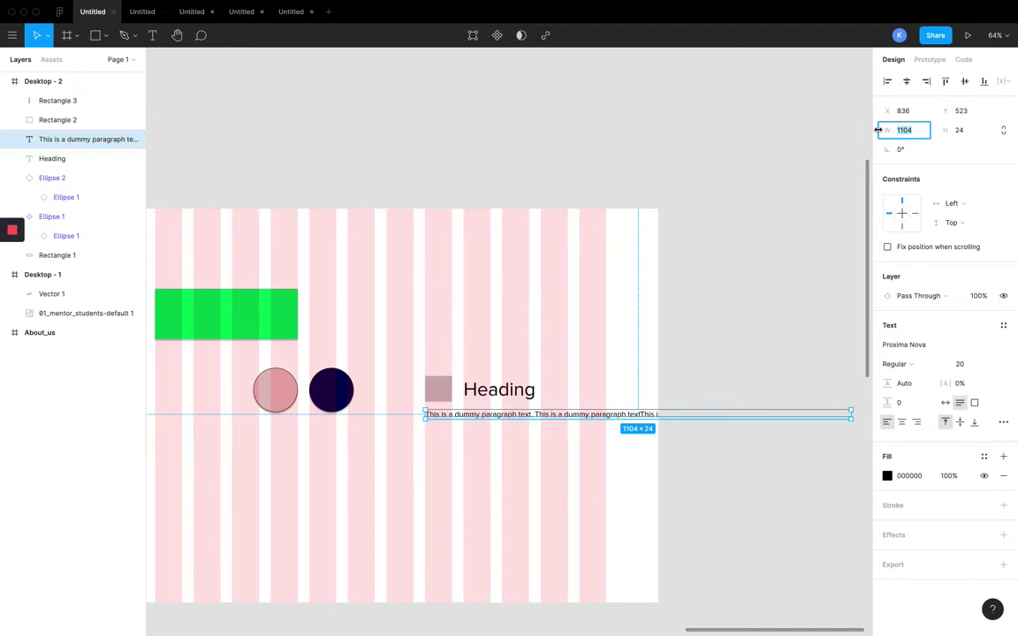
type("500")
key("Return")
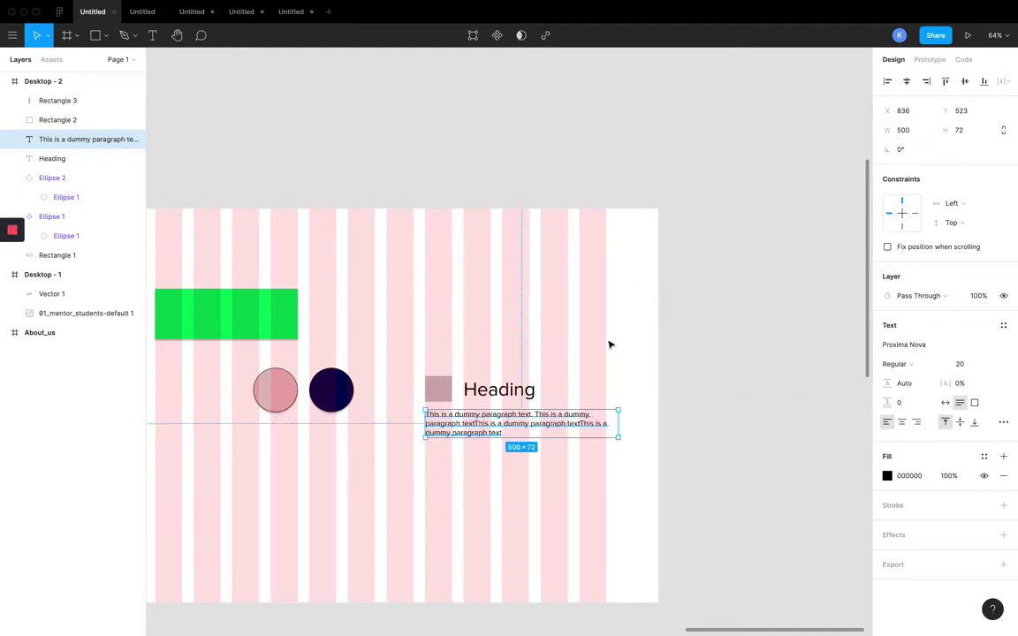
Step: Narrow the paragraph text box to about 469 wide, aligning its right edge with the last grid column
scroll(605, 353, "up", 3, "ctrl")
scroll(599, 405, "up", 5, "ctrl")
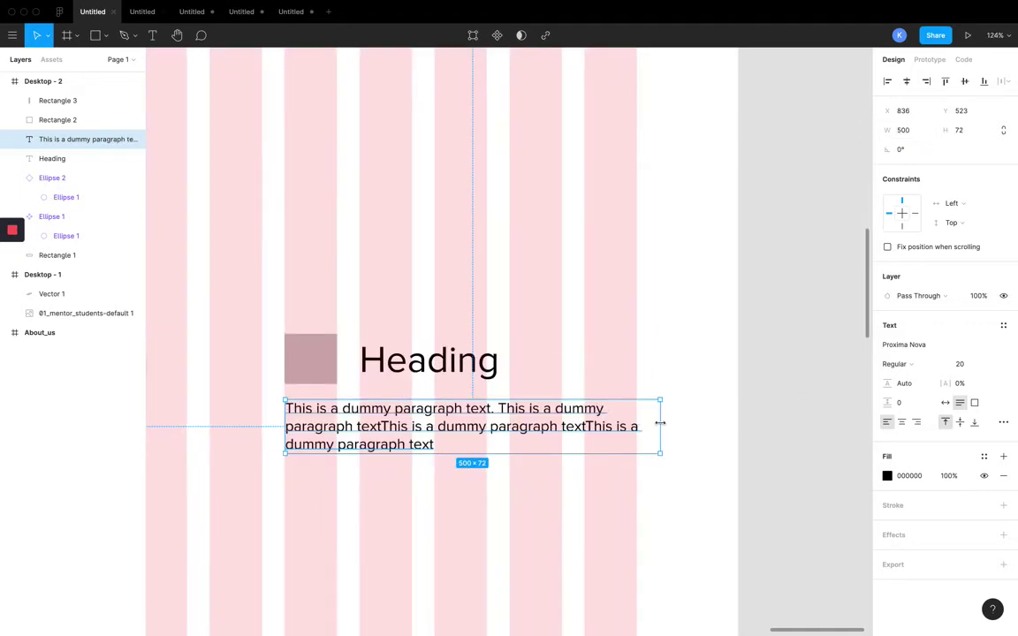
left_click_drag(658, 421, 636, 423)
scroll(636, 424, "down", 5, "ctrl")
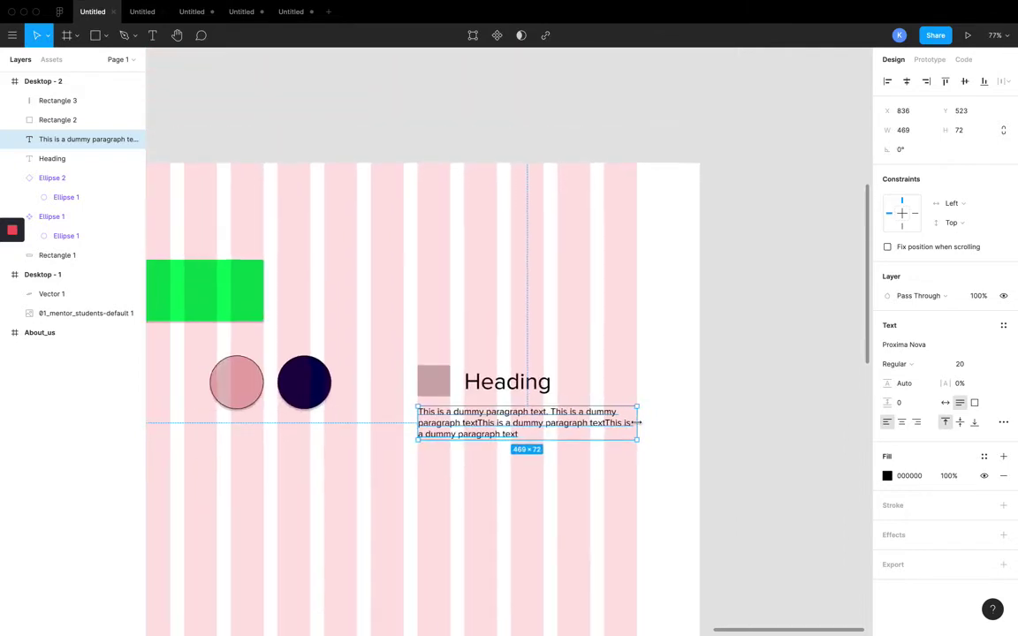
Step: Create a single component from the grey square, its overlapping rectangle, the Heading and the paragraph text
left_click(471, 454)
left_click_drag(414, 269, 617, 447)
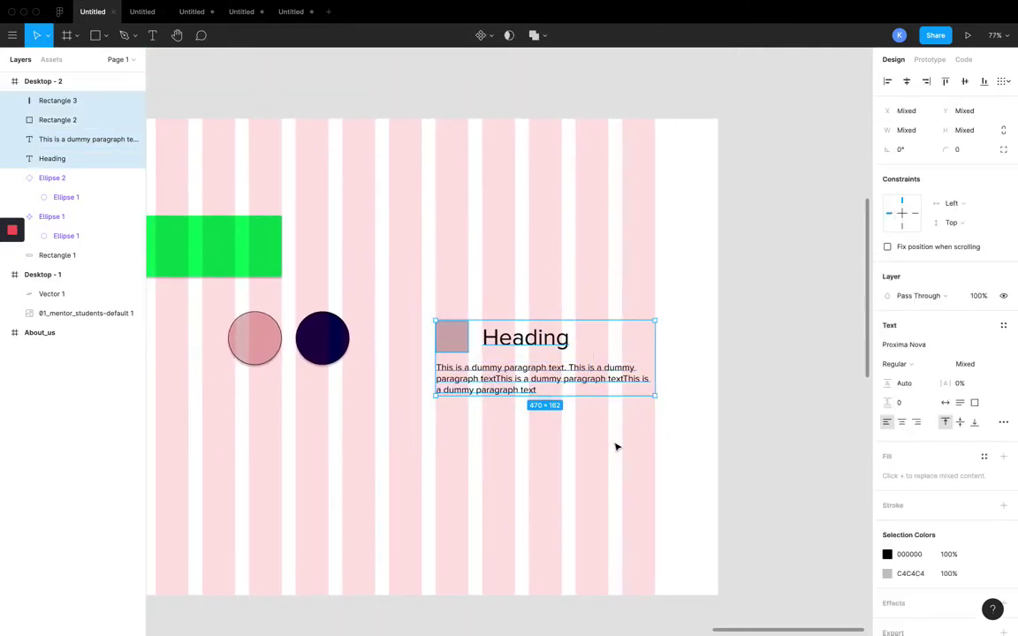
left_click(489, 35)
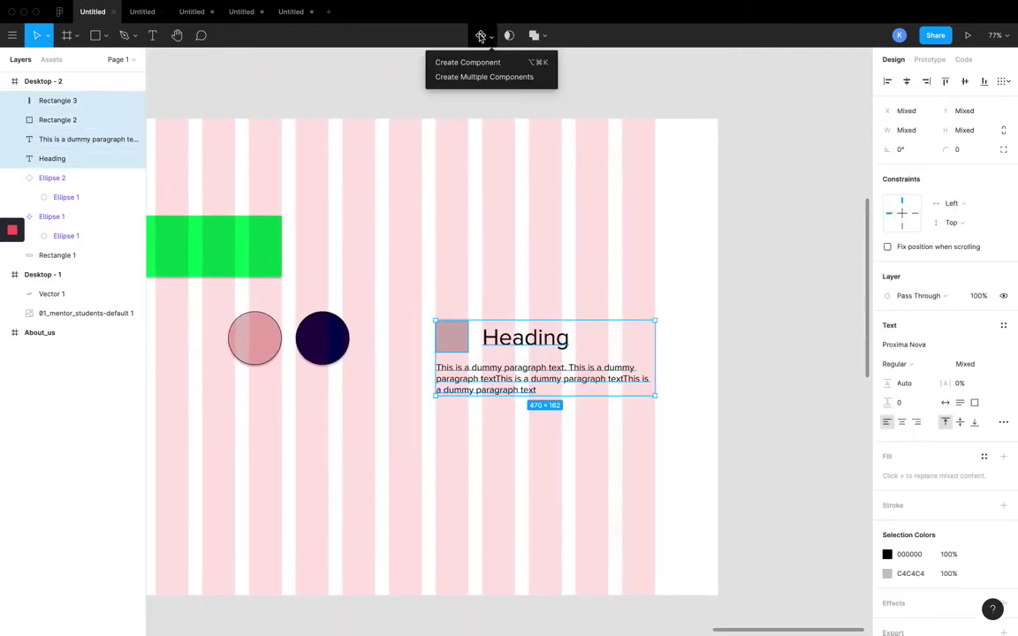
left_click(469, 62)
Step: Paste an instance of the new component and place it directly below the original, at about X 836, Y 664
scroll(469, 133, "down", 3)
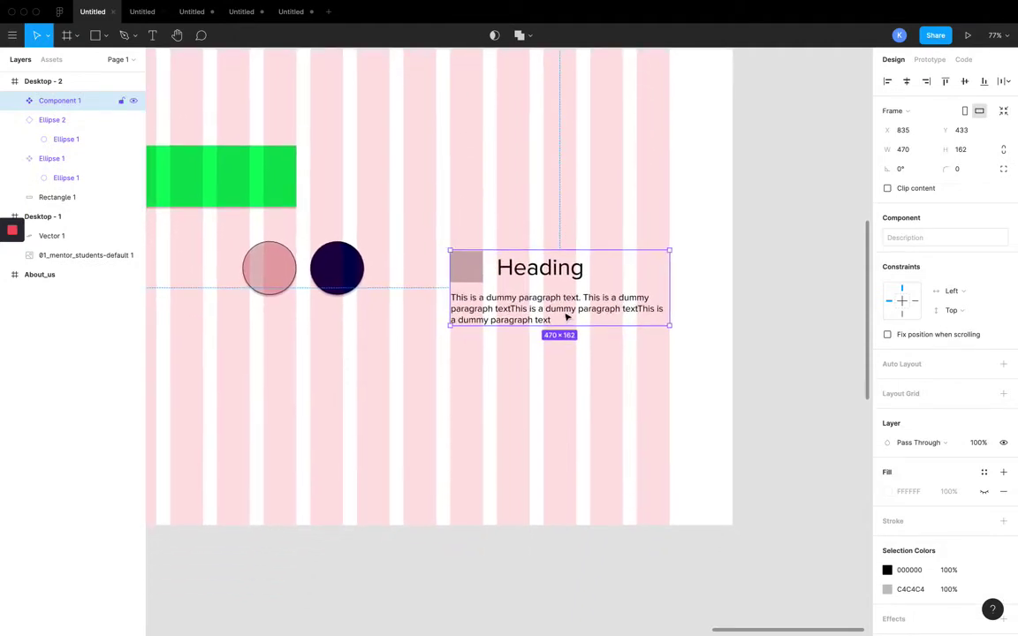
key("ctrl+c")
key("ctrl+v")
left_click_drag(468, 266, 468, 377)
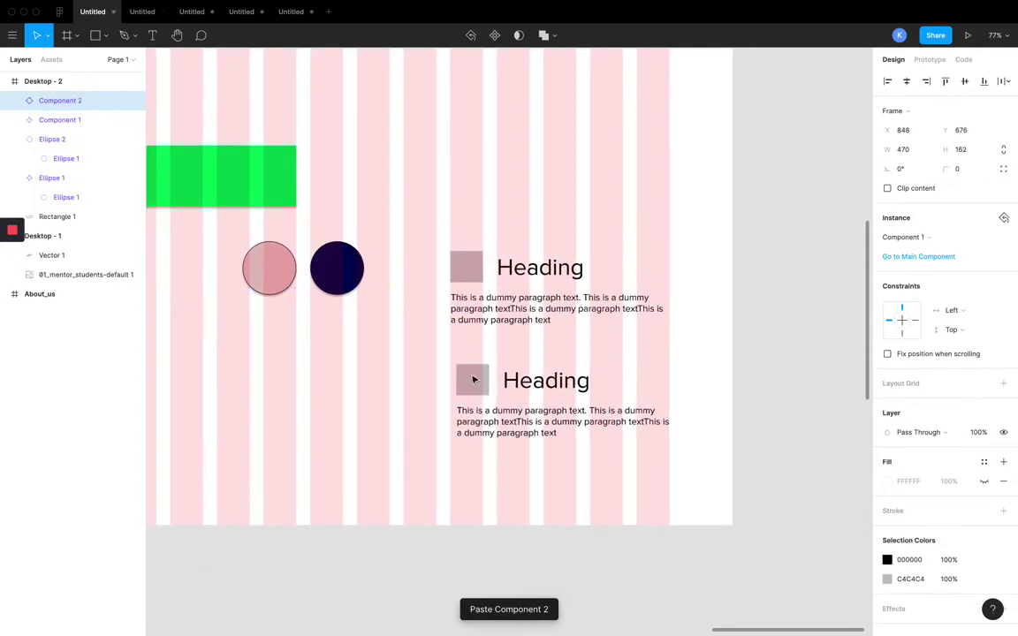
scroll(469, 377, "up", 5)
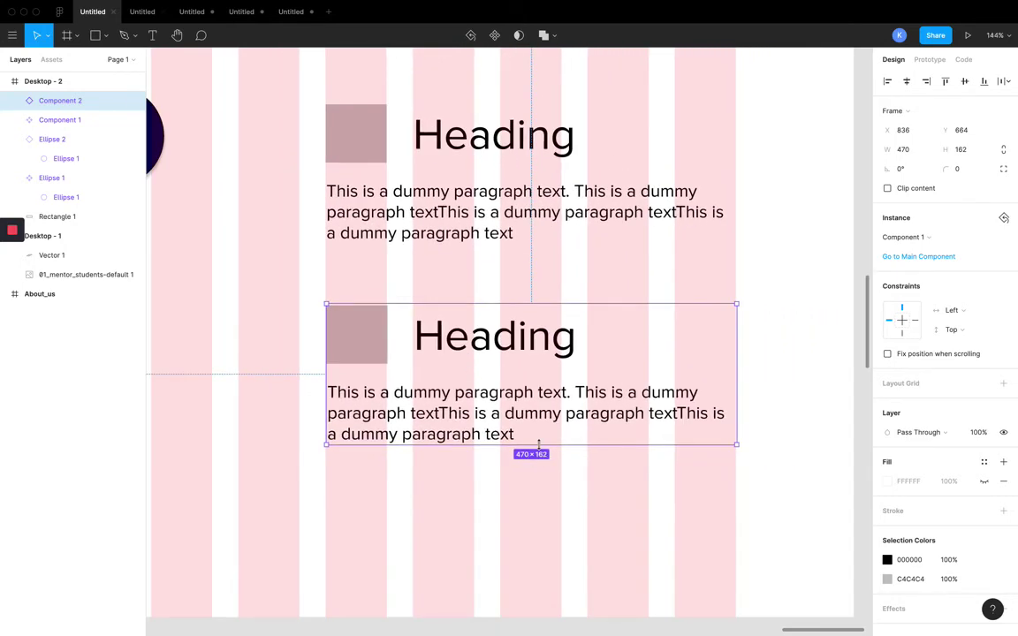
Step: Stretch the lower component instance downward to a height of about 327, keeping its width at 470
left_click_drag(538, 444, 538, 588)
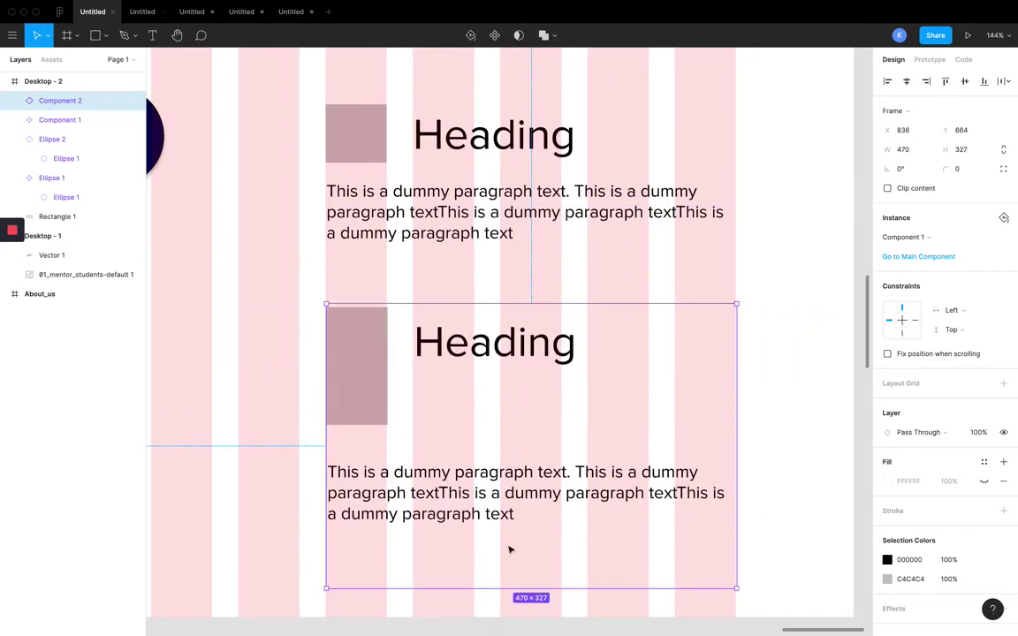
scroll(386, 416, "down", 2)
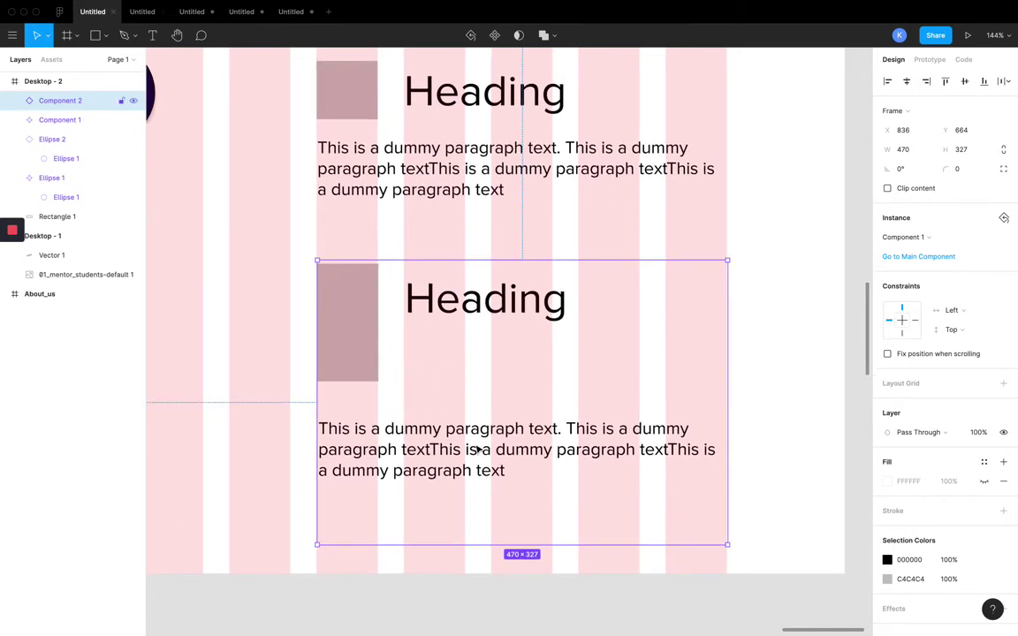
left_click(798, 470)
Step: Set the constraints of the grey square inside the main heading component to Left and Top
left_click(421, 273)
scroll(420, 273, "up", 3)
left_click(372, 138)
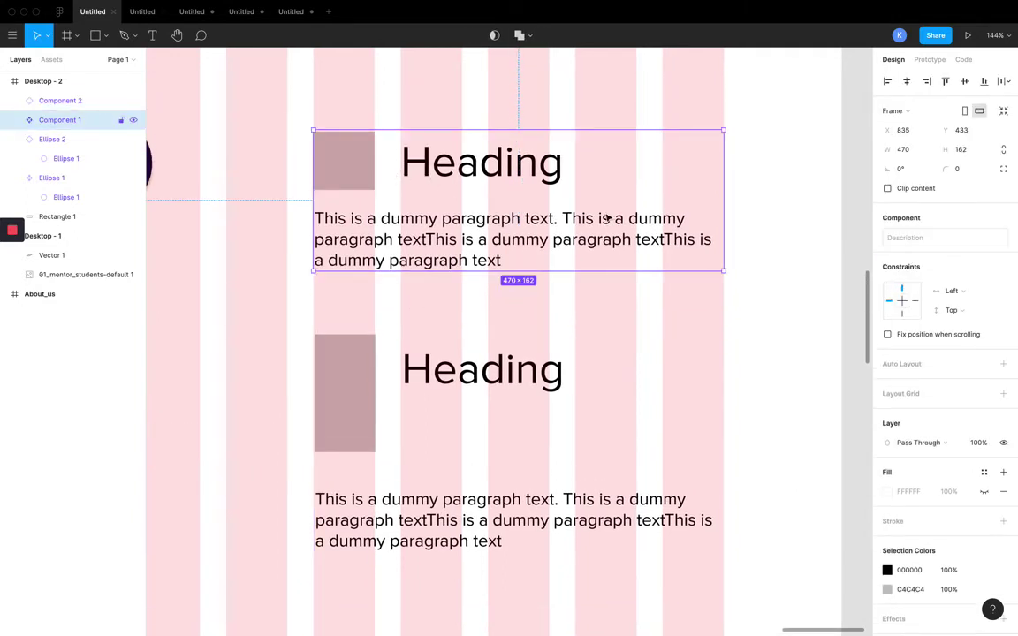
left_click(788, 338)
left_click(499, 194)
double_click(354, 168)
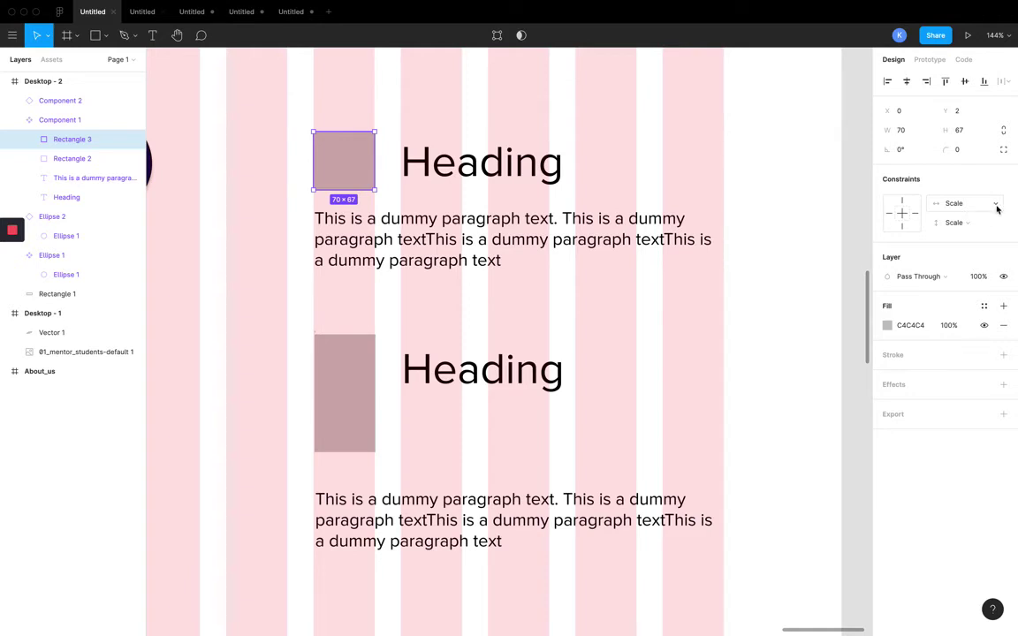
left_click(997, 209)
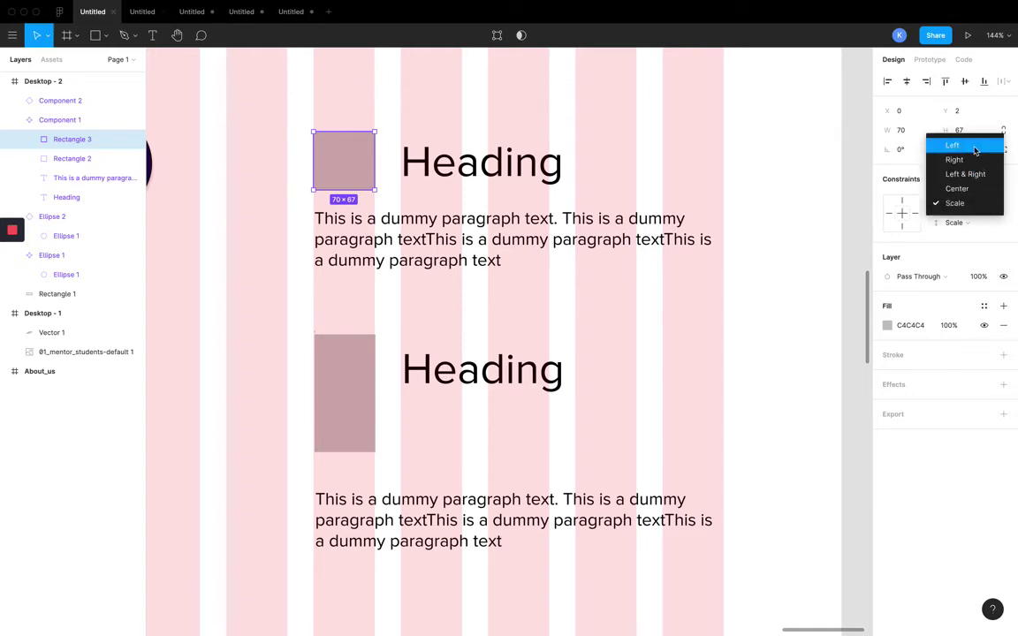
left_click(976, 150)
left_click(902, 203)
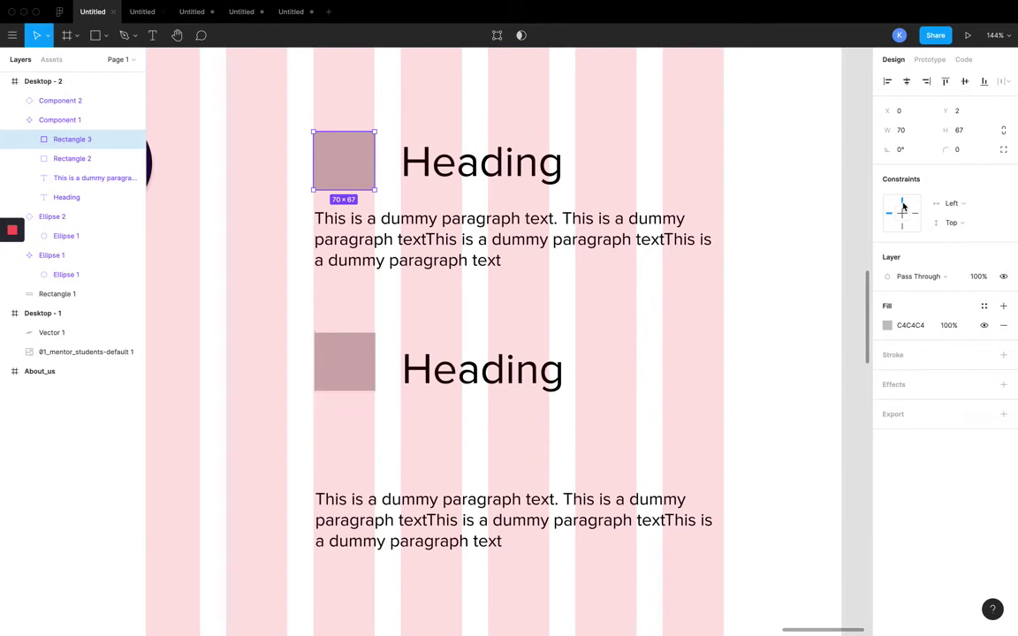
Step: Set the constraints of the main component's paragraph text to Left and Top
scroll(578, 221, "down", 2)
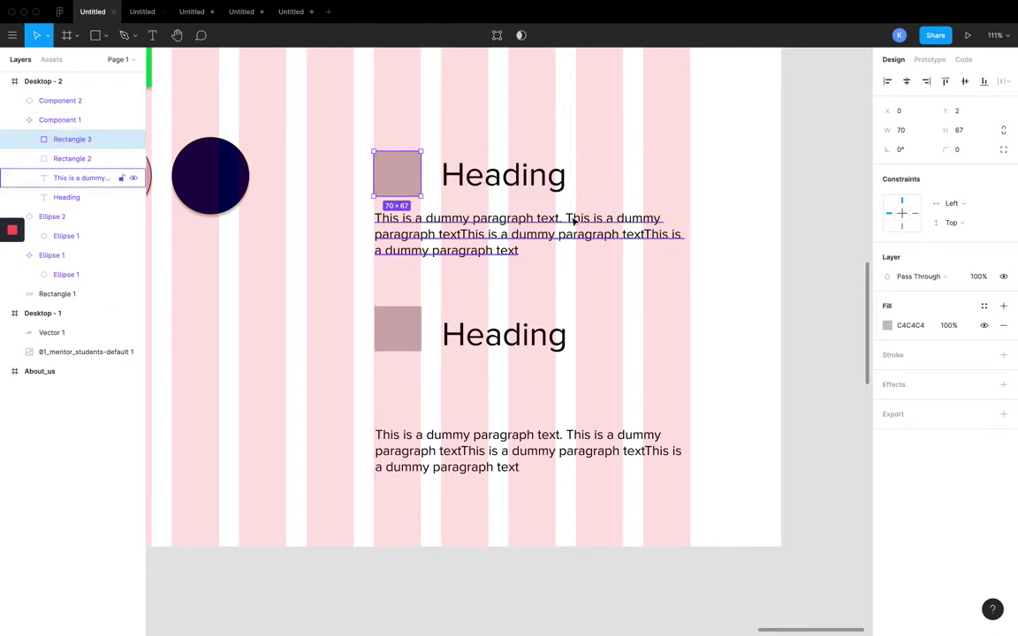
left_click(508, 232)
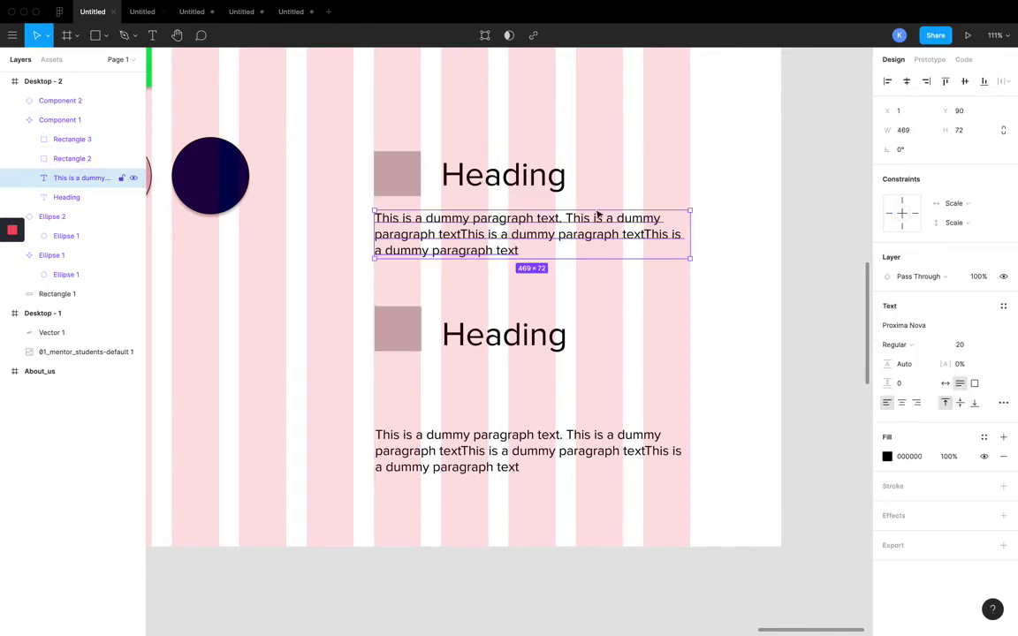
left_click(954, 204)
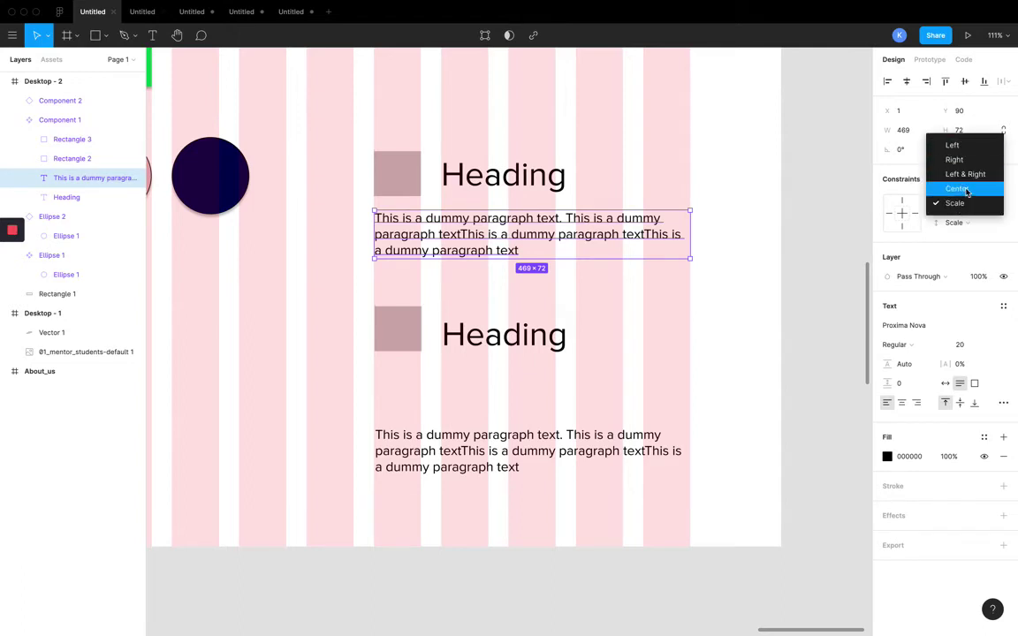
left_click(953, 145)
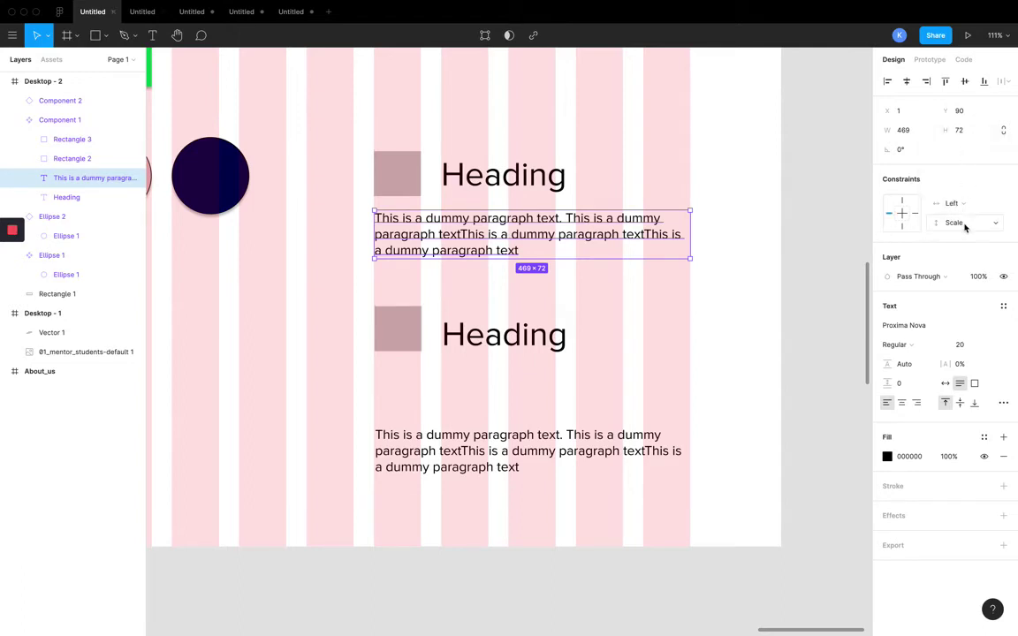
left_click(963, 223)
left_click(954, 166)
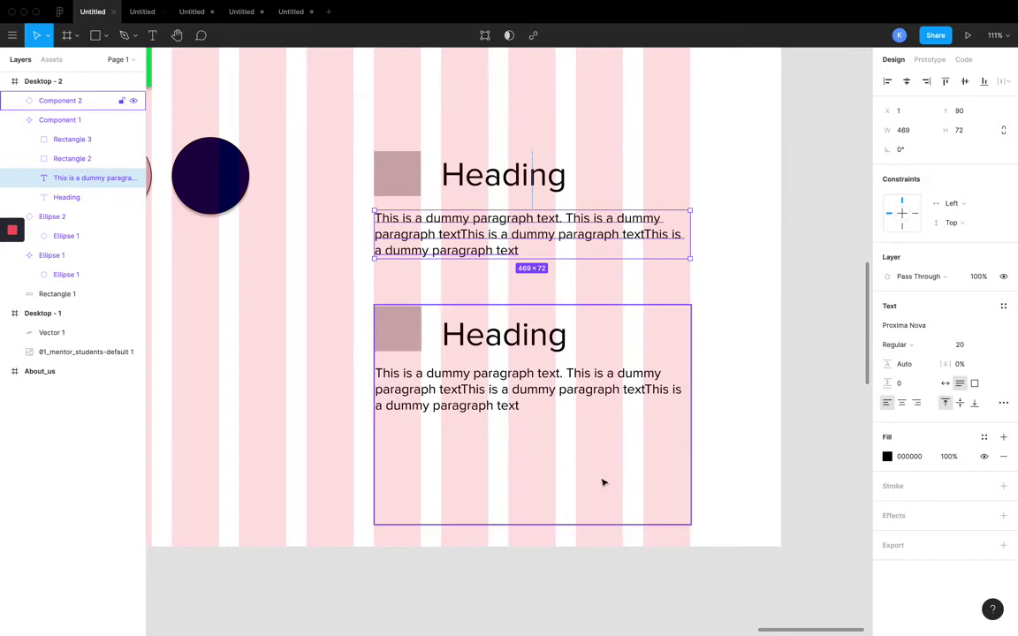
Step: Reduce the height of the lower component instance to about 192
left_click(484, 392)
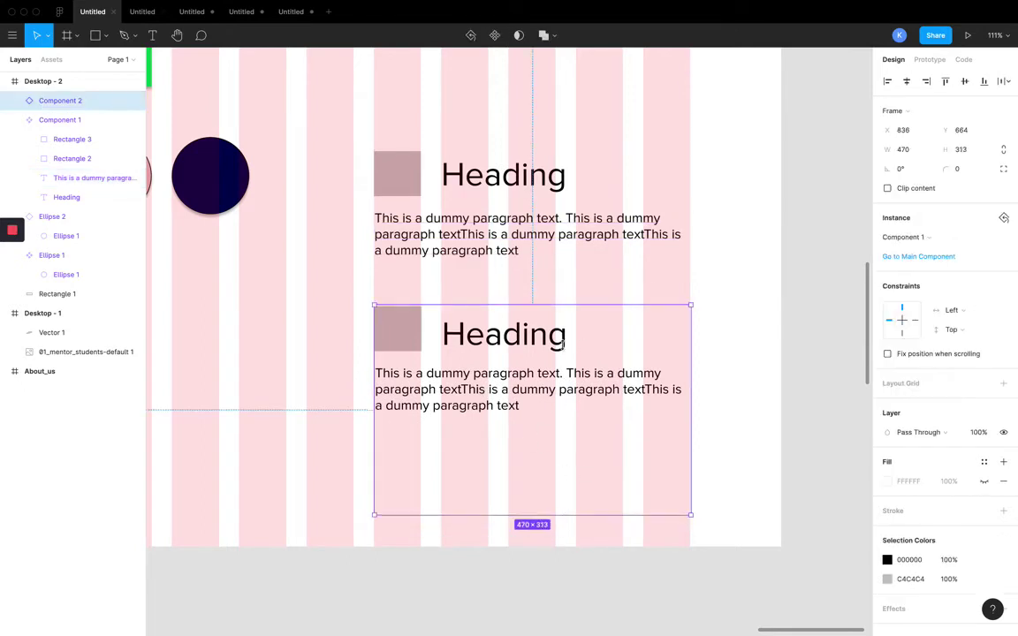
left_click_drag(563, 527, 570, 453)
left_click_drag(569, 399, 603, 425)
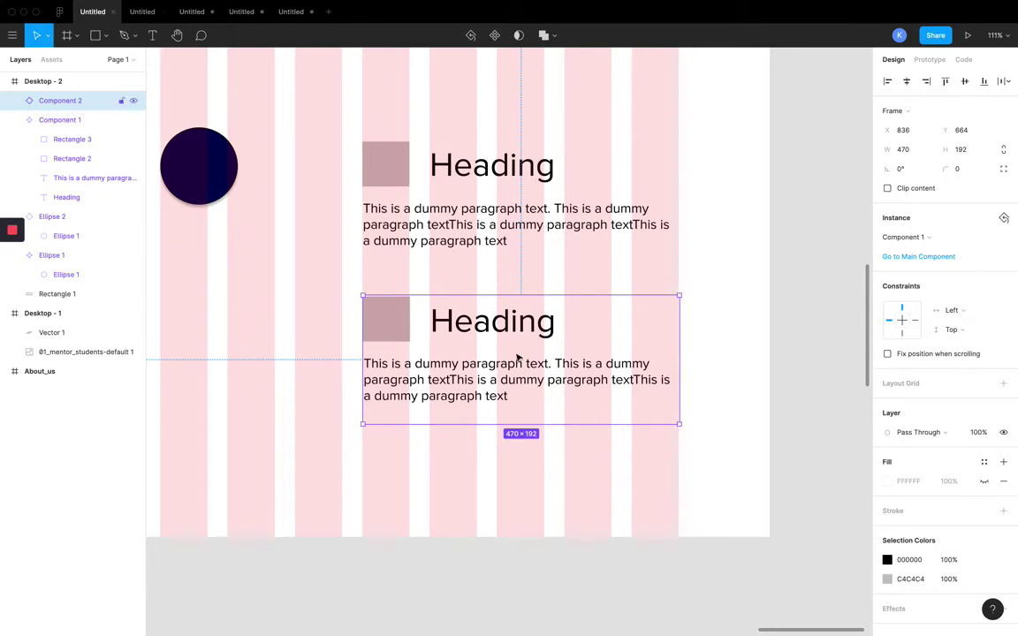
scroll(518, 357, "down", 5)
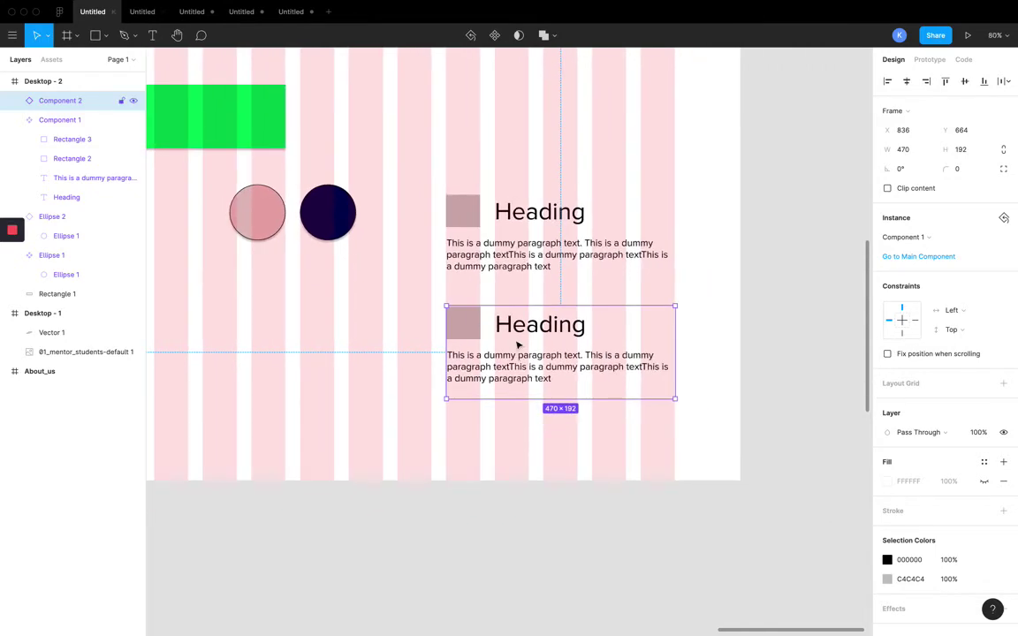
scroll(518, 345, "down", 4)
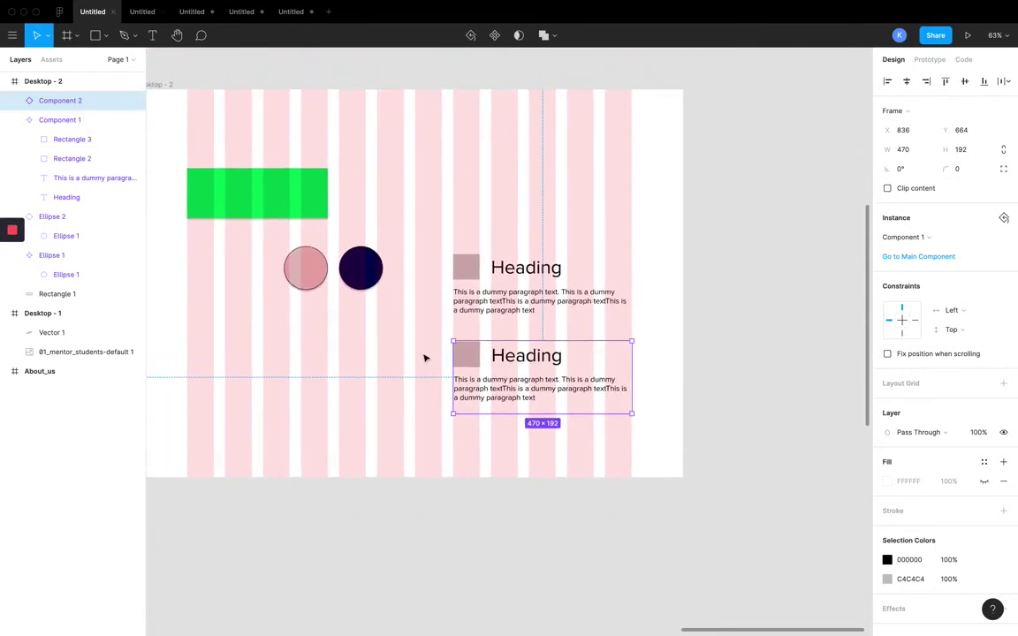
scroll(485, 389, "up", 2)
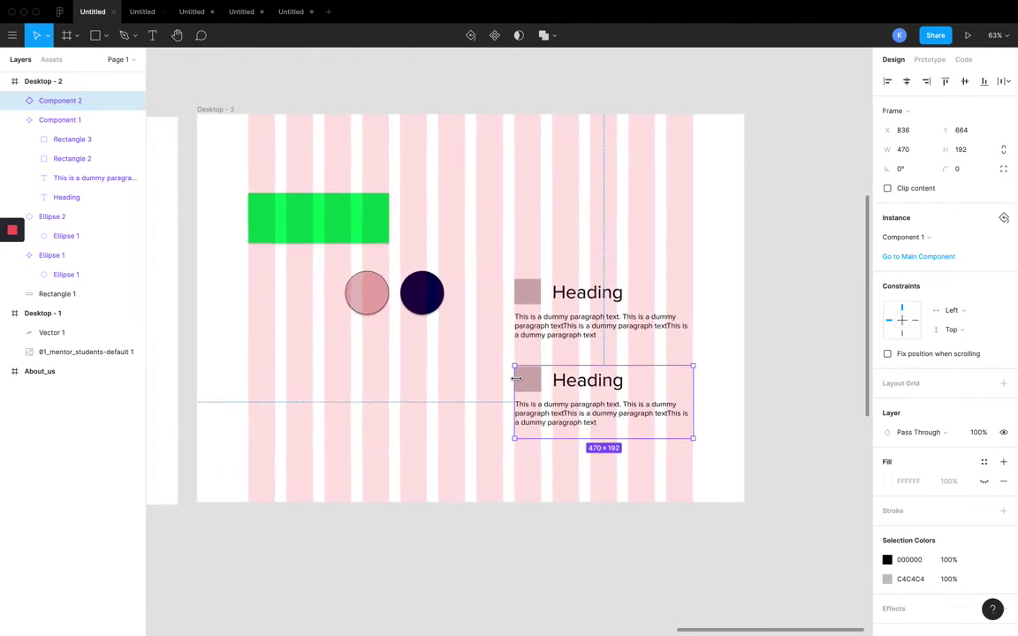
scroll(519, 384, "left", 1)
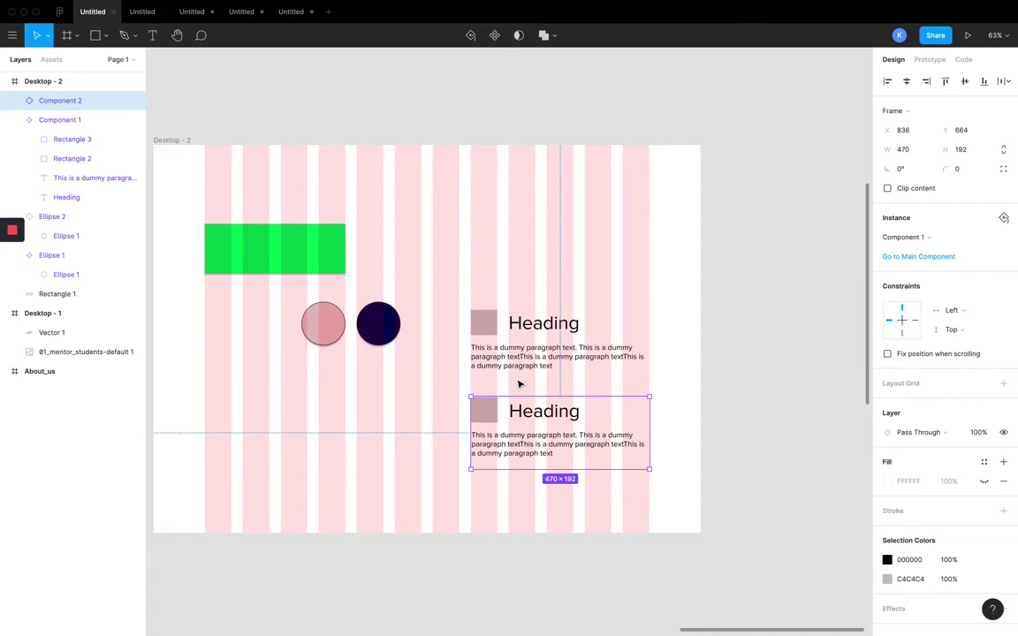
scroll(518, 384, "left", 6)
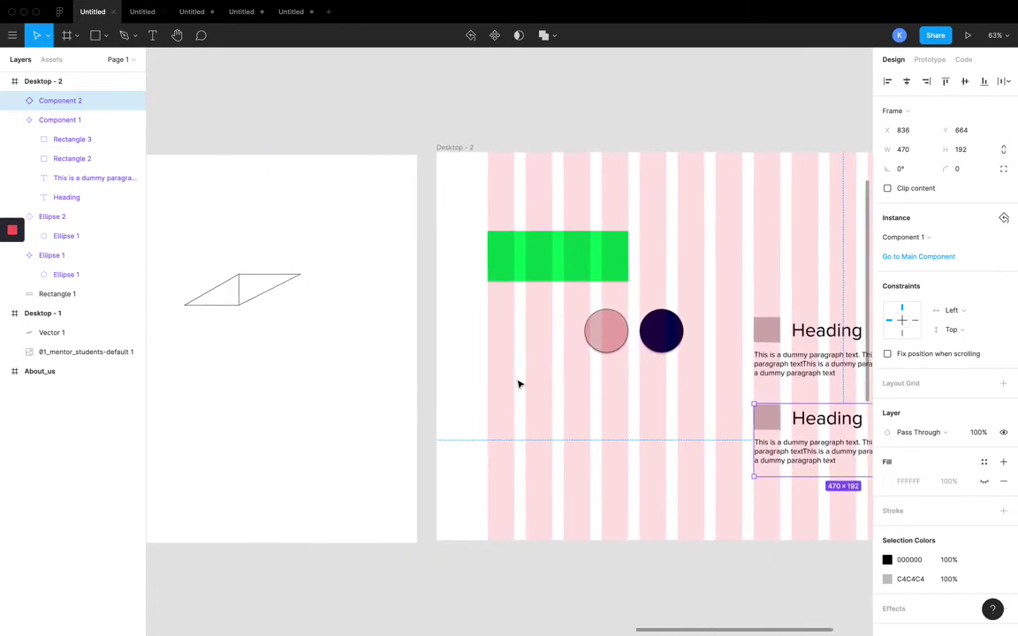
scroll(519, 384, "down", 5)
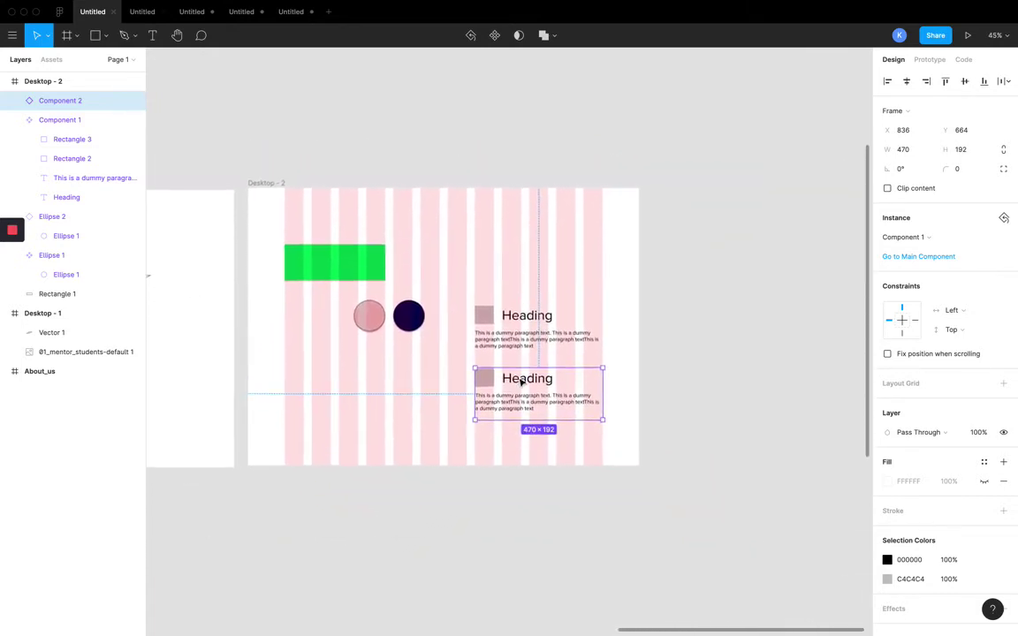
scroll(521, 383, "left", 5)
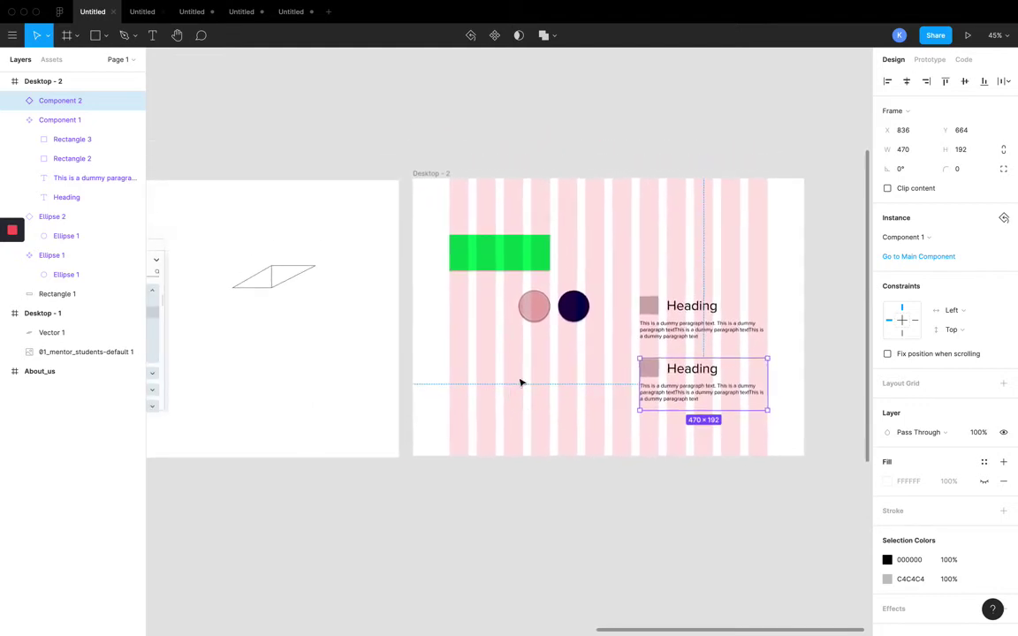
left_click(616, 235)
scroll(616, 236, "up", 5)
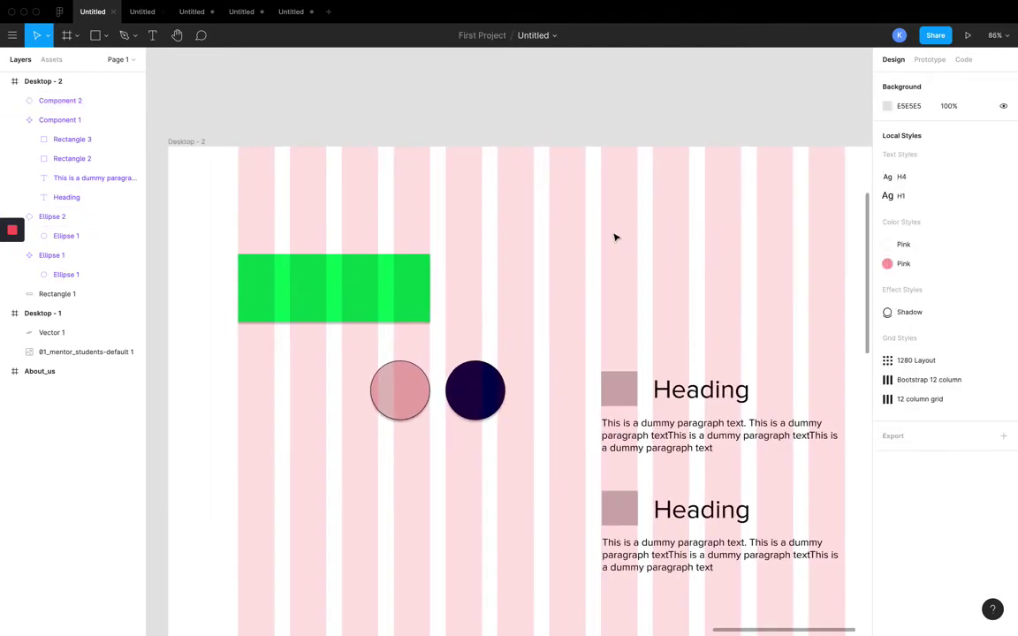
scroll(616, 237, "down", 2)
scroll(616, 237, "right", 2)
scroll(617, 237, "left", 2)
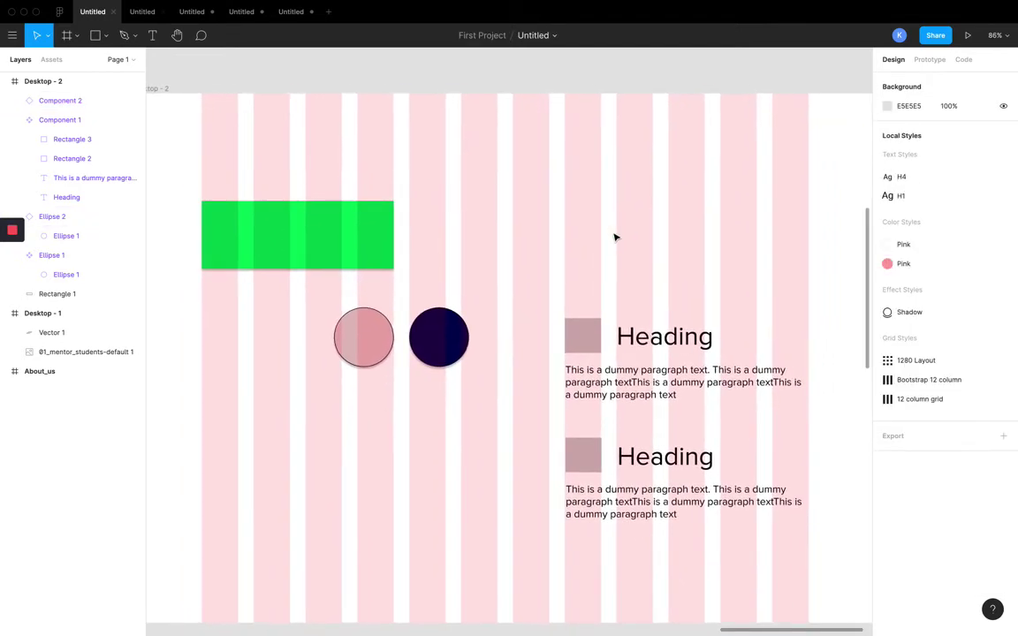
scroll(617, 237, "down", 3)
scroll(616, 237, "up", 2)
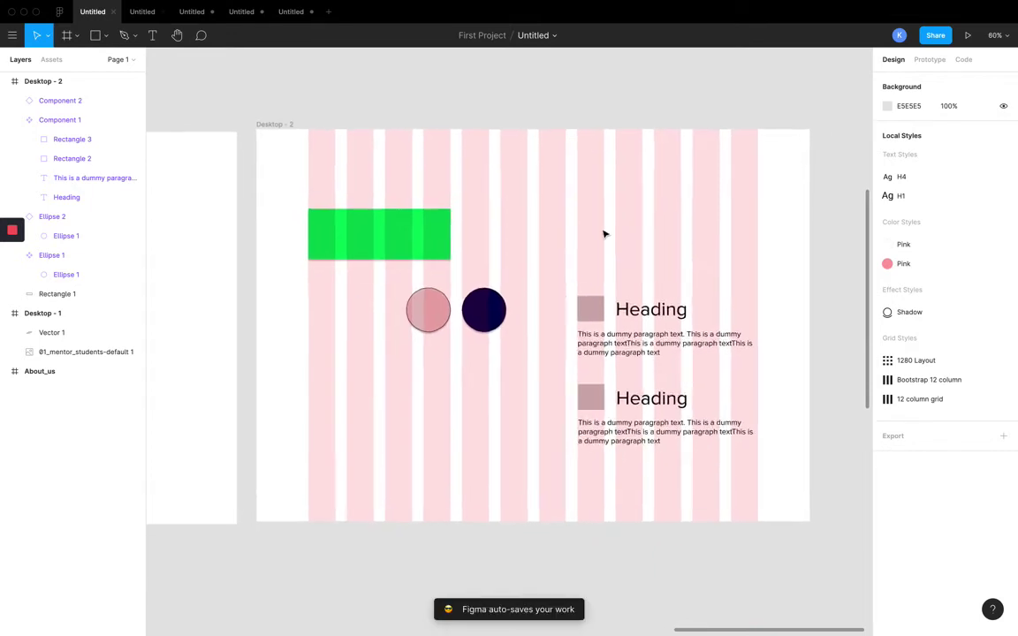
scroll(616, 237, "down", 1)
scroll(616, 237, "left", 1)
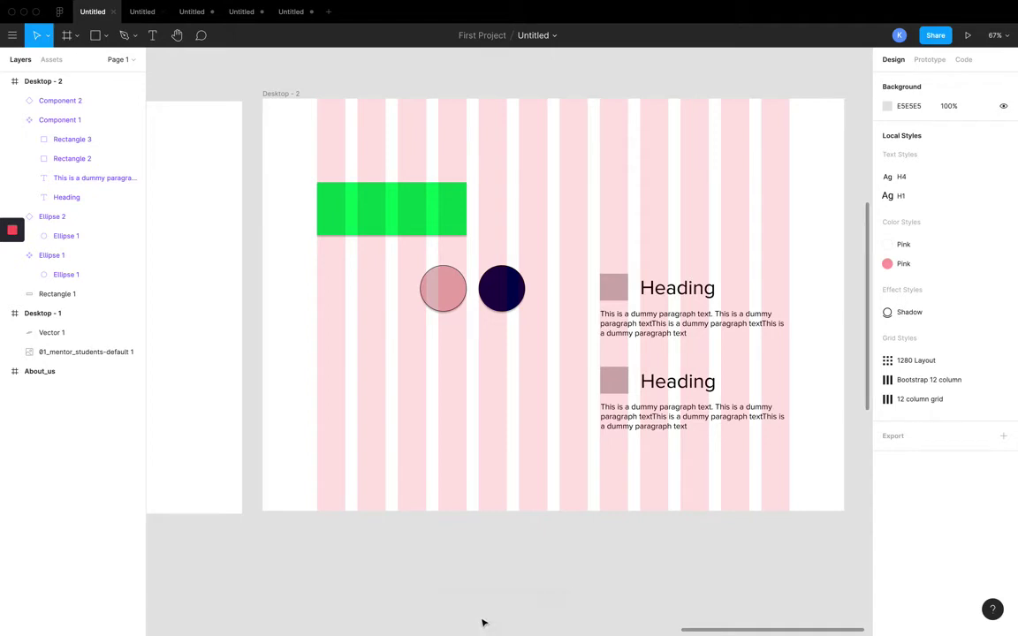
scroll(545, 461, "up", 2)
scroll(545, 462, "right", 1)
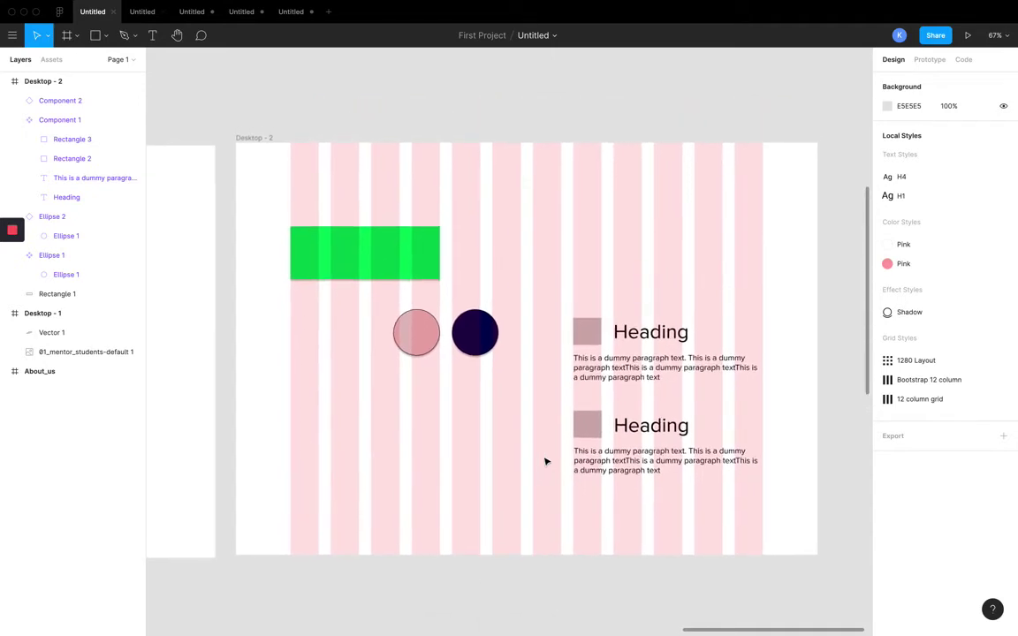
scroll(545, 443, "down", 1)
scroll(545, 443, "right", 2)
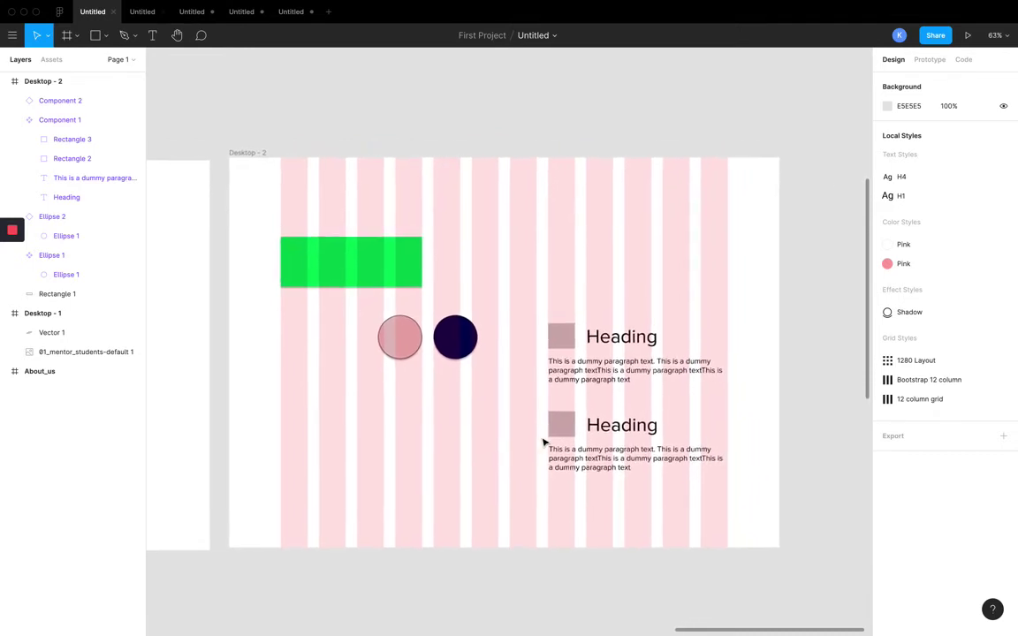
scroll(544, 443, "up", 1)
scroll(544, 443, "up", 1)
scroll(545, 442, "right", 1)
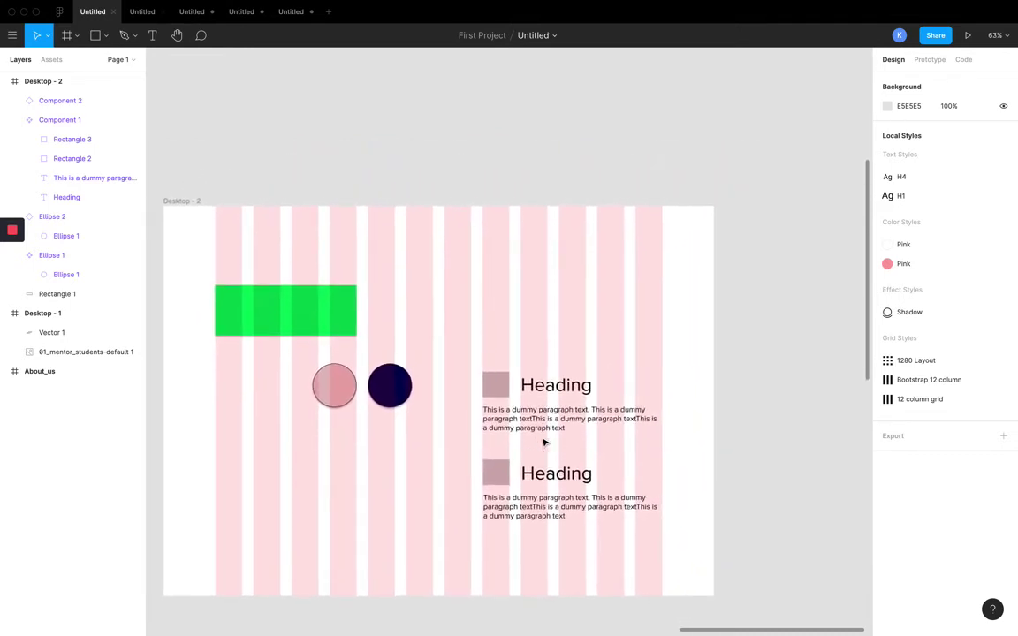
scroll(544, 443, "down", 5)
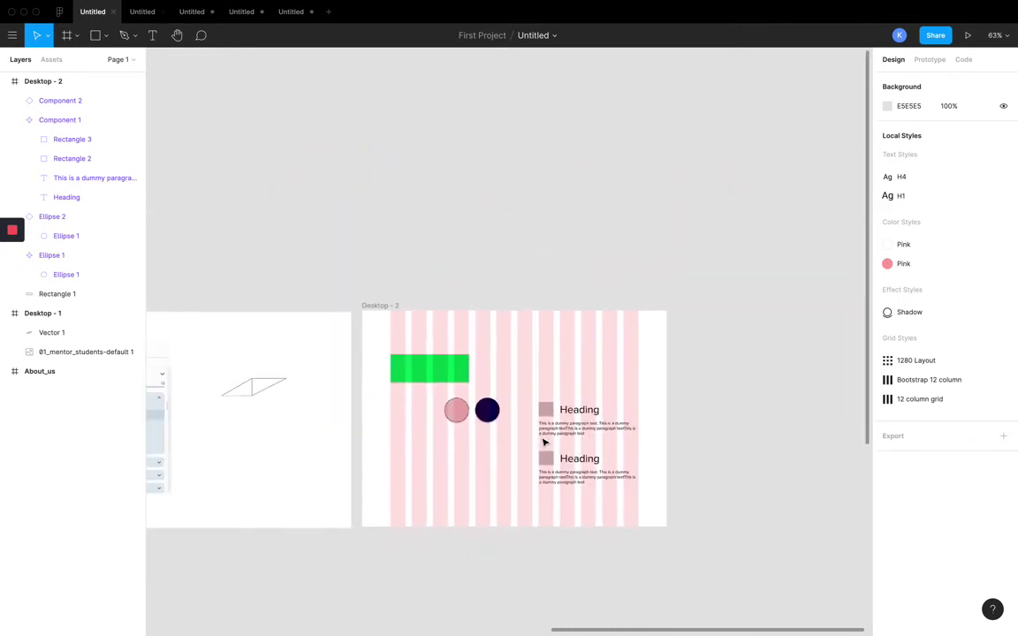
scroll(557, 414, "up", 5)
scroll(566, 402, "down", 4)
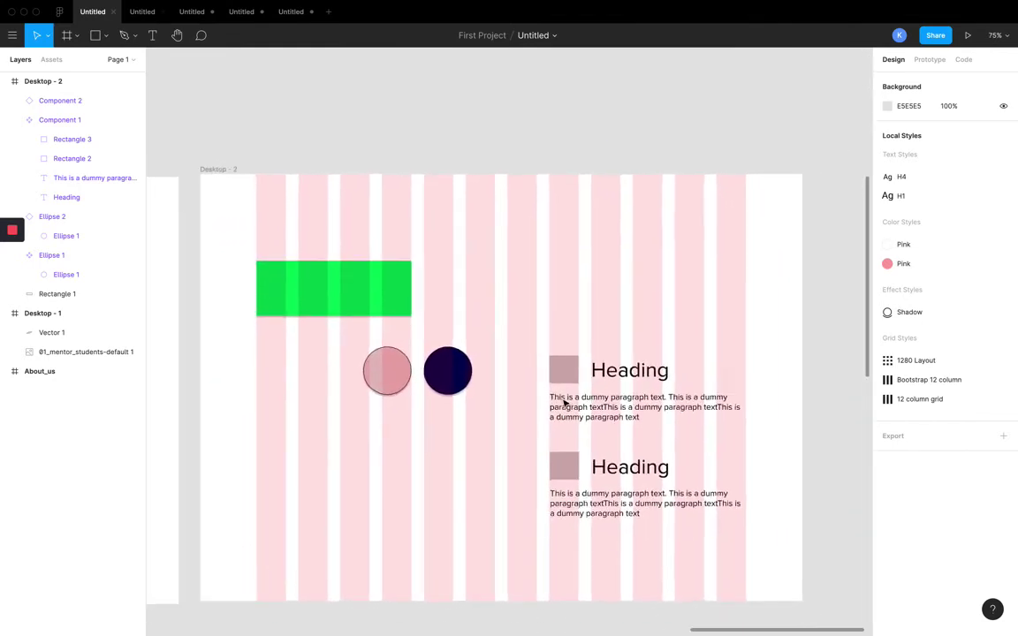
Step: Duplicate the Desktop - 2 frame and delete all objects from the copy, keeping its 12 column grid
left_click(295, 237)
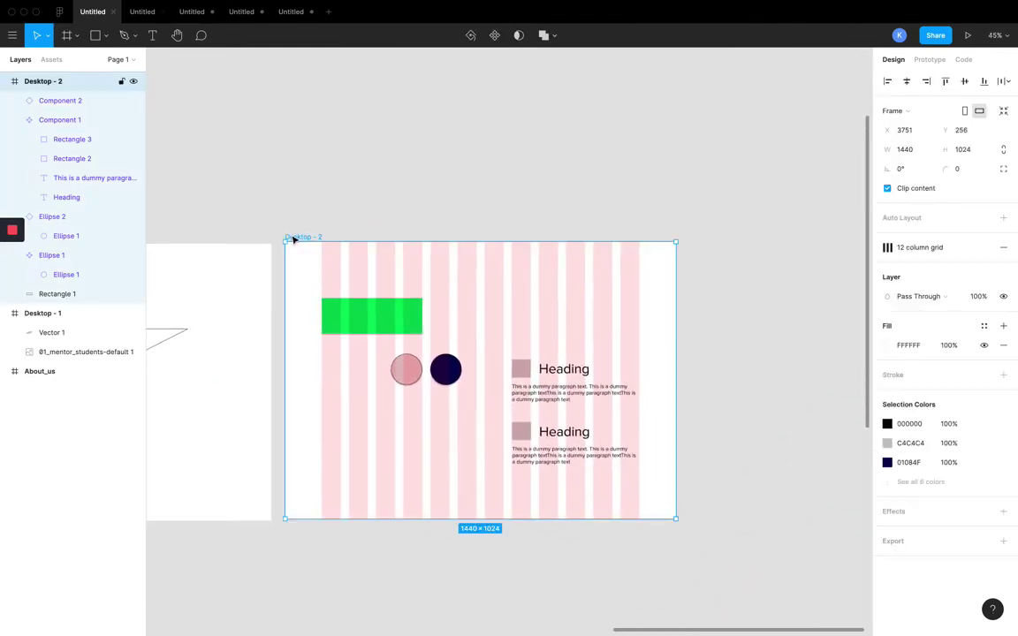
key("ctrl+d")
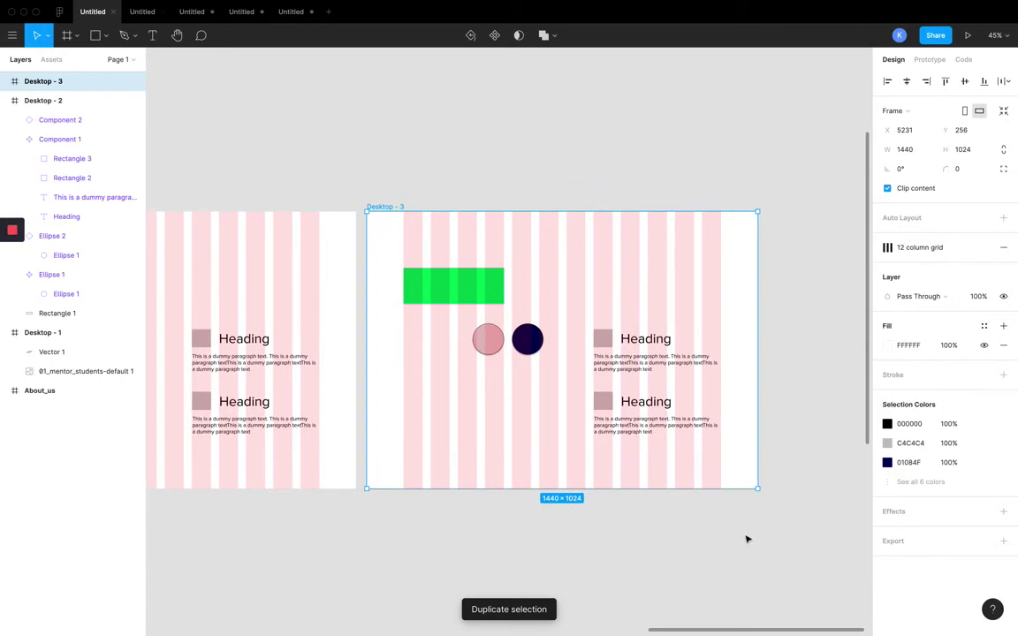
left_click_drag(747, 540, 440, 234)
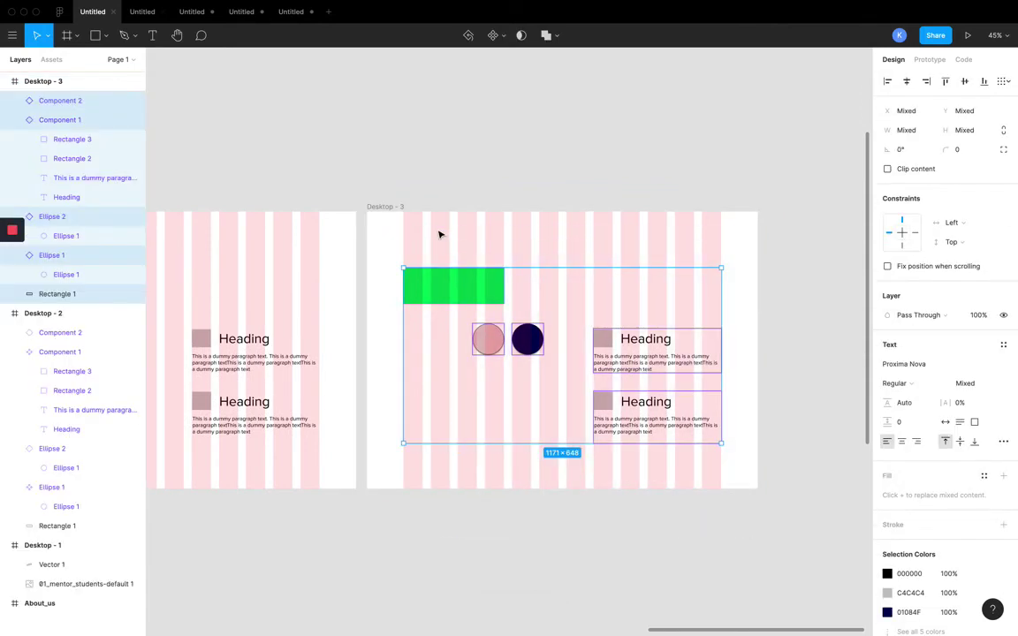
key("Delete")
scroll(466, 225, "right", 2)
scroll(520, 174, "up", 2)
left_click(520, 173)
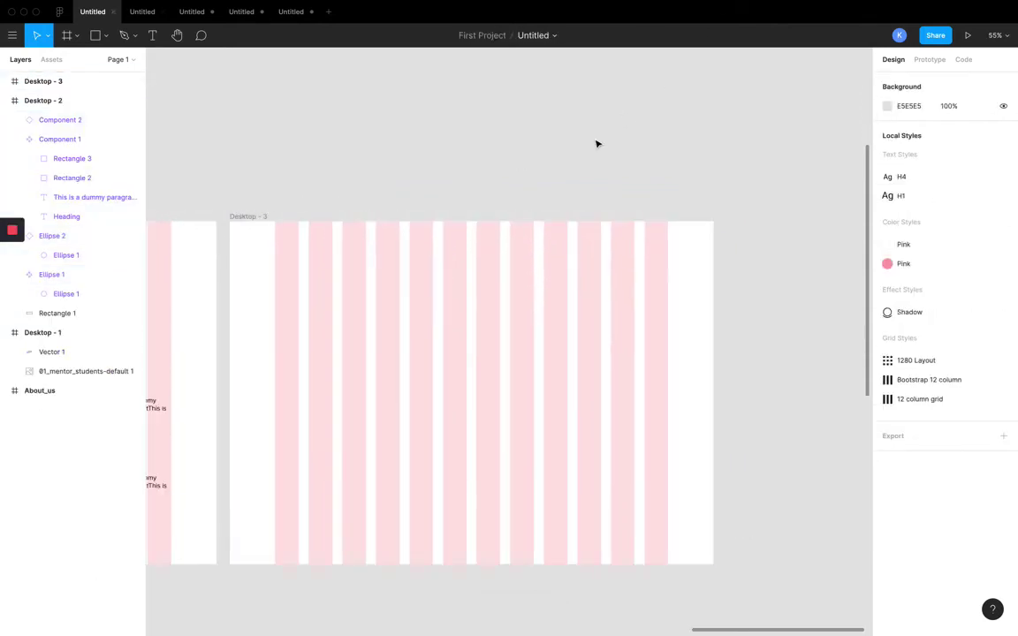
Step: Take the design window out of full-screen mode to reach the rest of the desktop
scroll(597, 143, "left", 2)
scroll(598, 144, "down", 1)
mouse_move(2, 5)
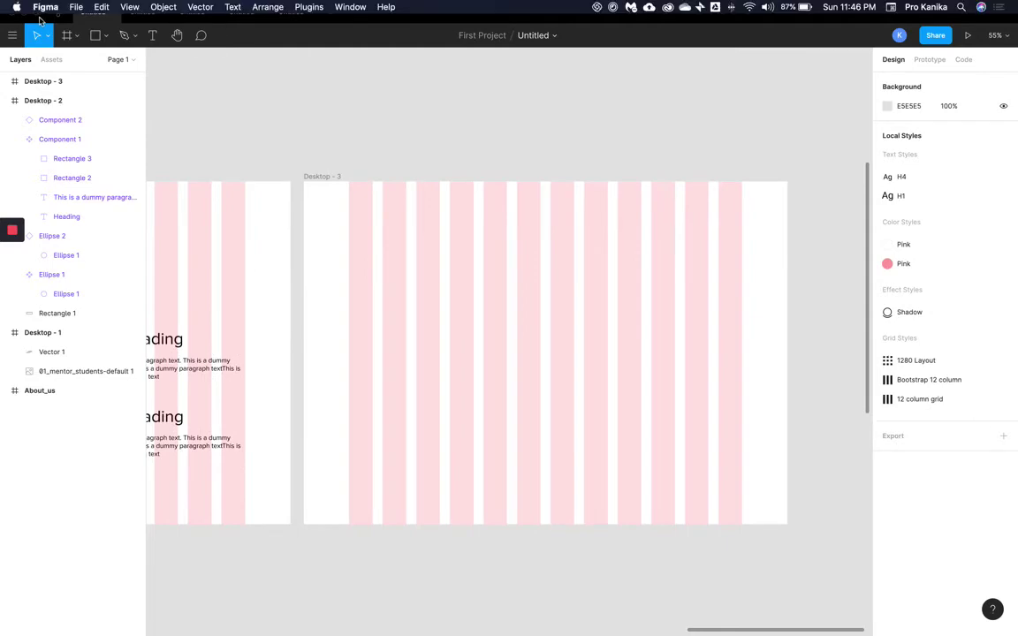
left_click(38, 18)
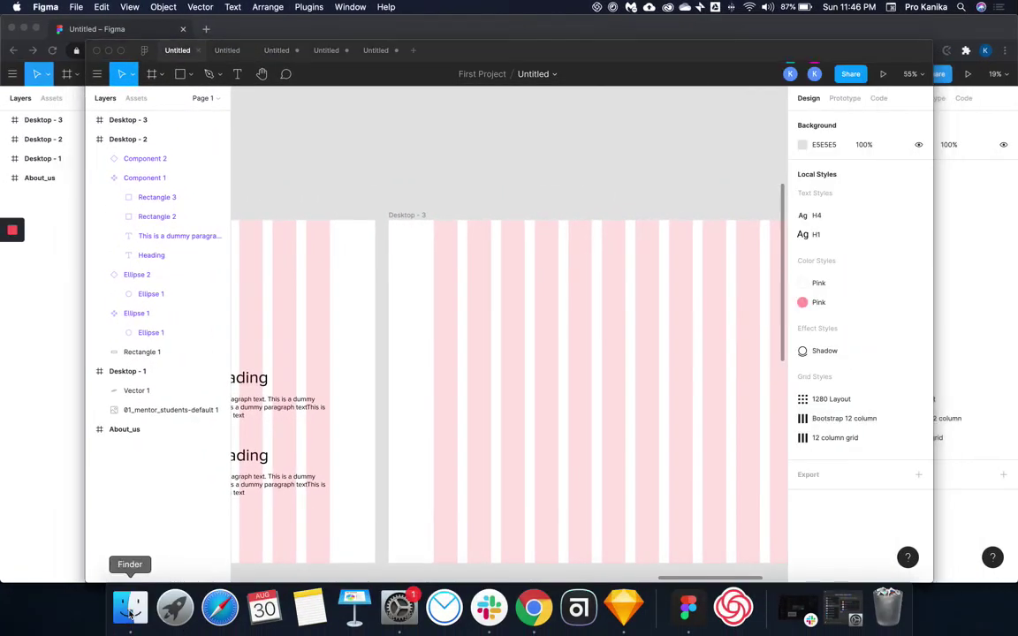
Step: Place undraw_Access_account_re_8spm.svg from the Downloads folder into the Desktop - 3 frame and return the design window to full screen
left_click(130, 609)
left_click(148, 221)
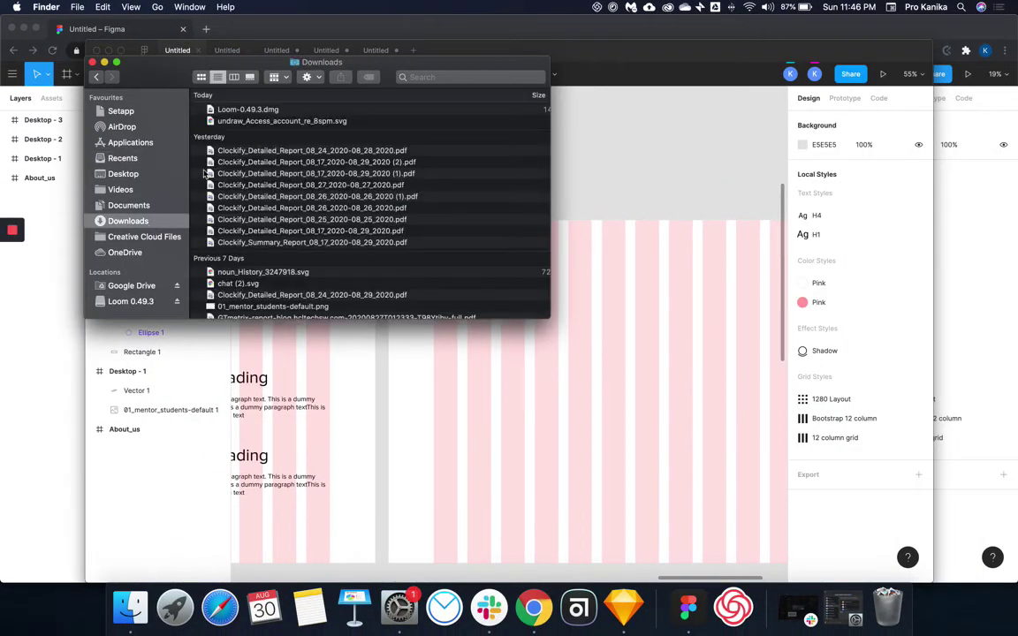
left_click_drag(282, 122, 592, 393)
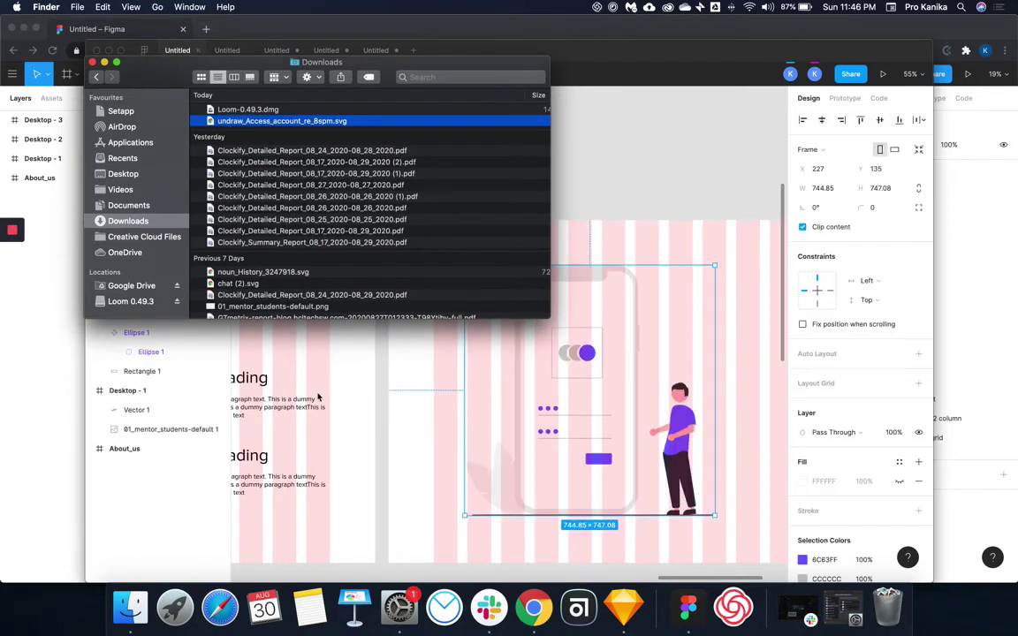
left_click(318, 397)
left_click(120, 50)
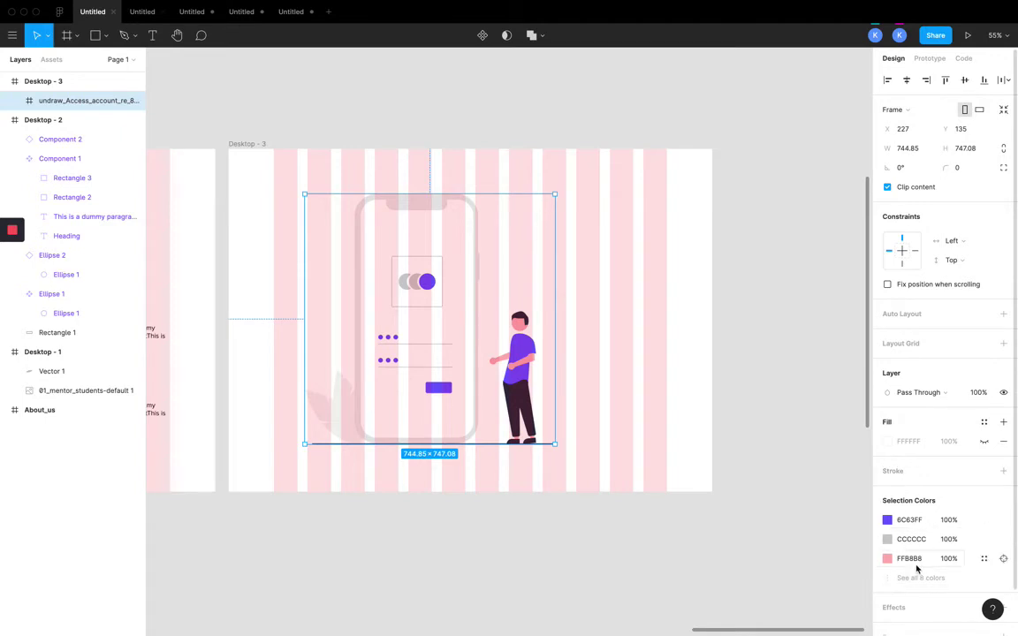
Step: Recolour the illustration's purple 6C63FF parts to magenta D10097 and deselect the illustration
scroll(916, 570, "down", 2)
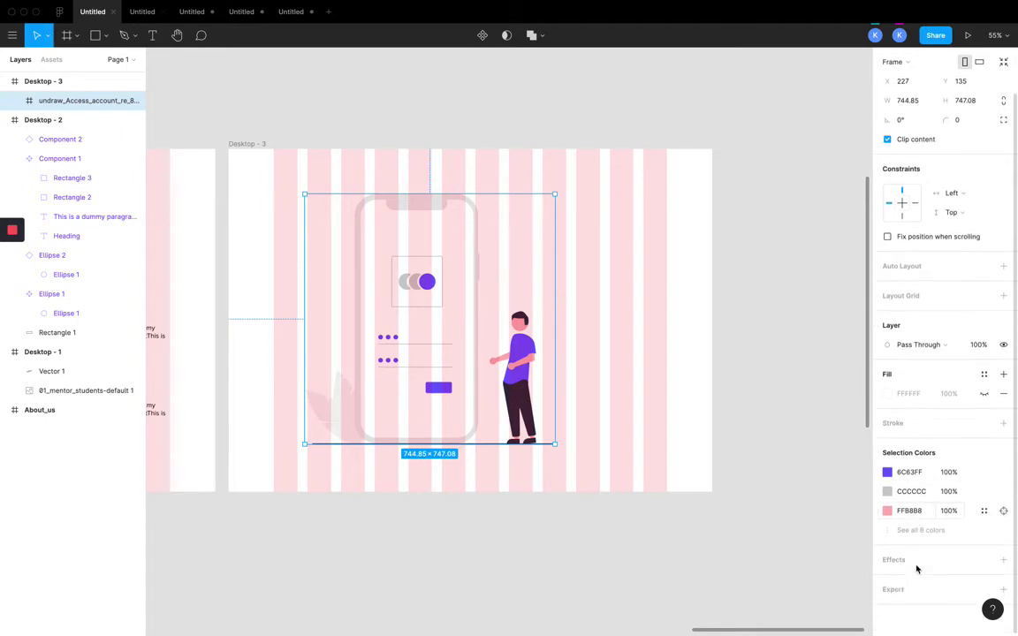
left_click(887, 473)
left_click_drag(816, 464, 872, 348)
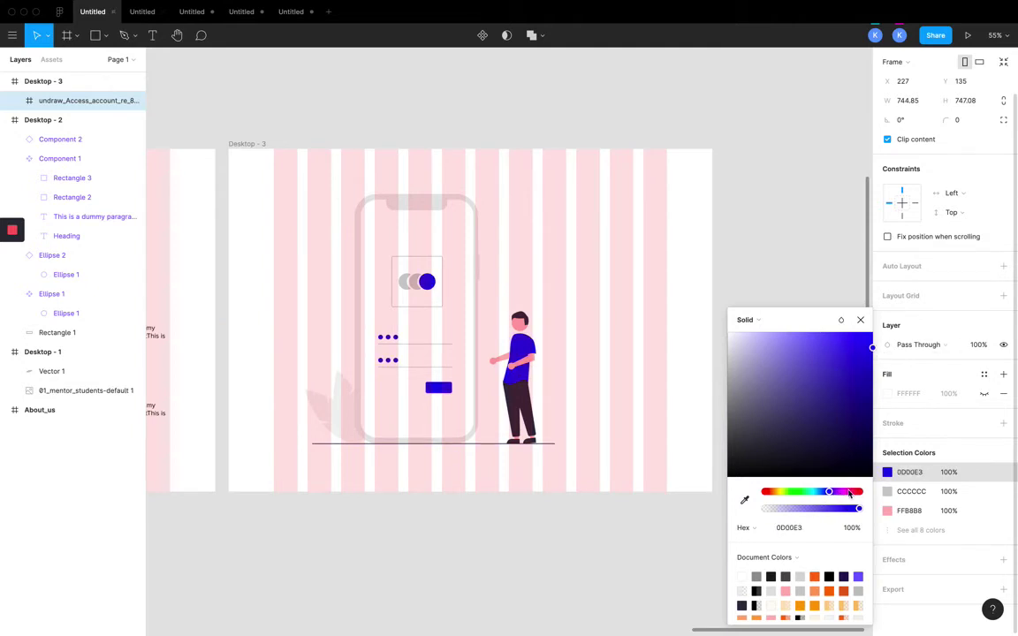
left_click(850, 493)
left_click_drag(839, 457, 873, 357)
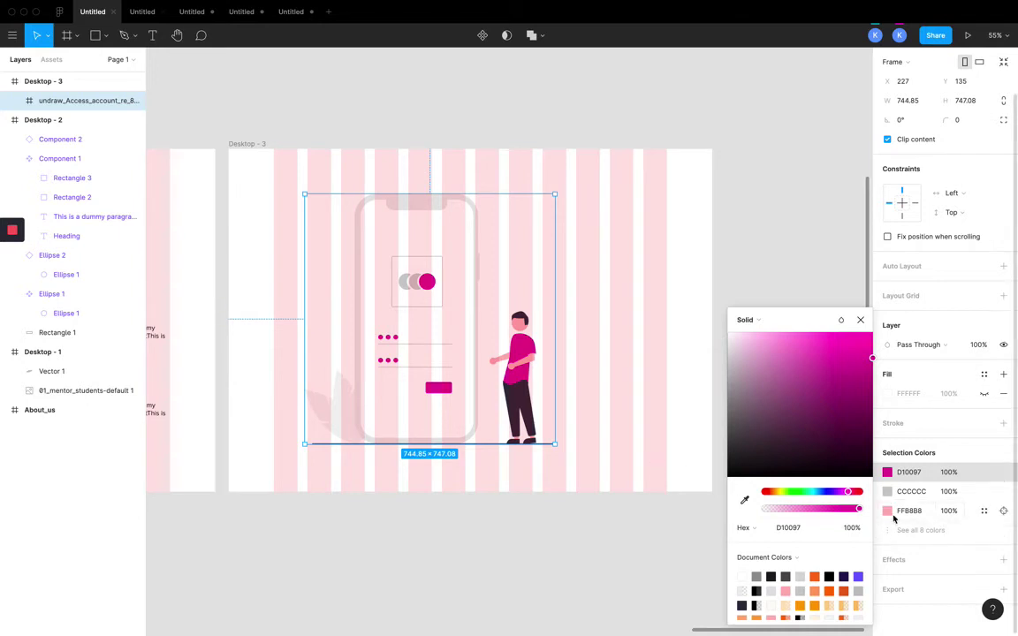
left_click(636, 554)
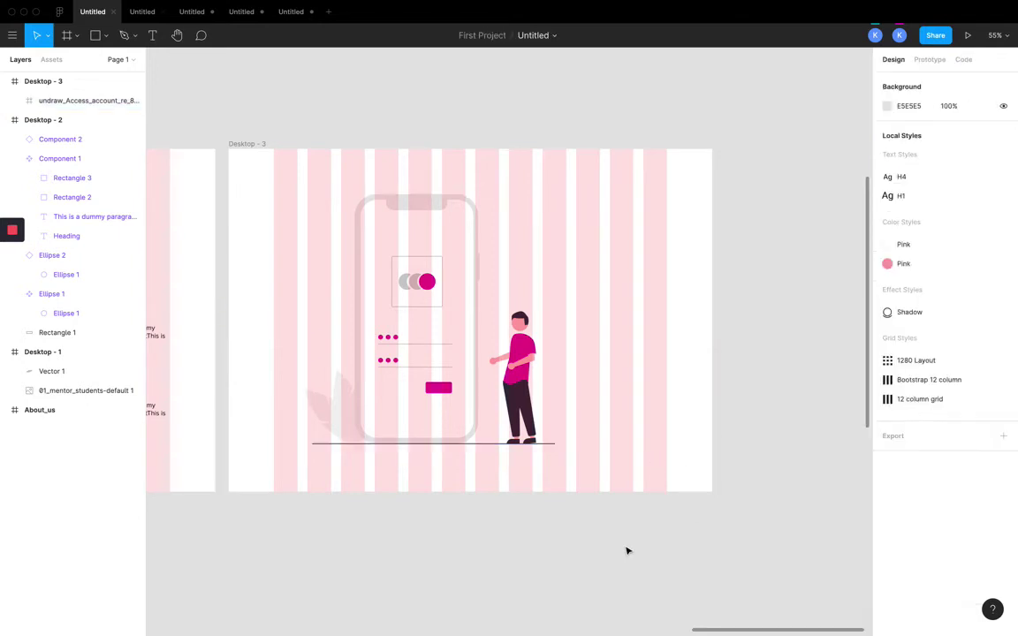
Step: Show the CSS code of the upper heading-and-paragraph component in the Desktop - 2 frame
scroll(656, 484, "down", 5)
scroll(656, 483, "up", 2)
scroll(656, 484, "right", 1)
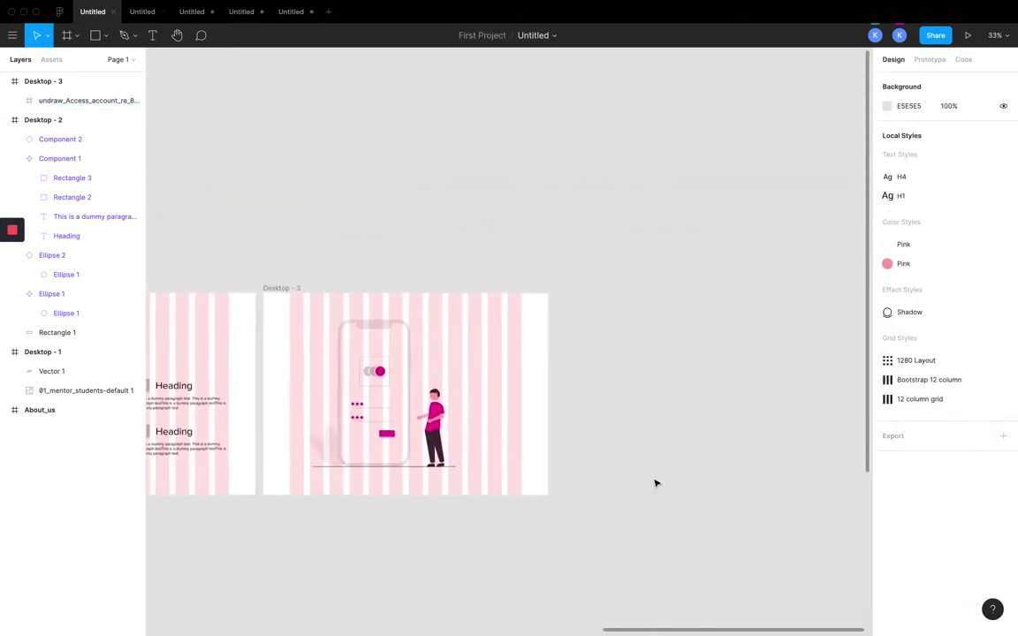
scroll(656, 483, "left", 5)
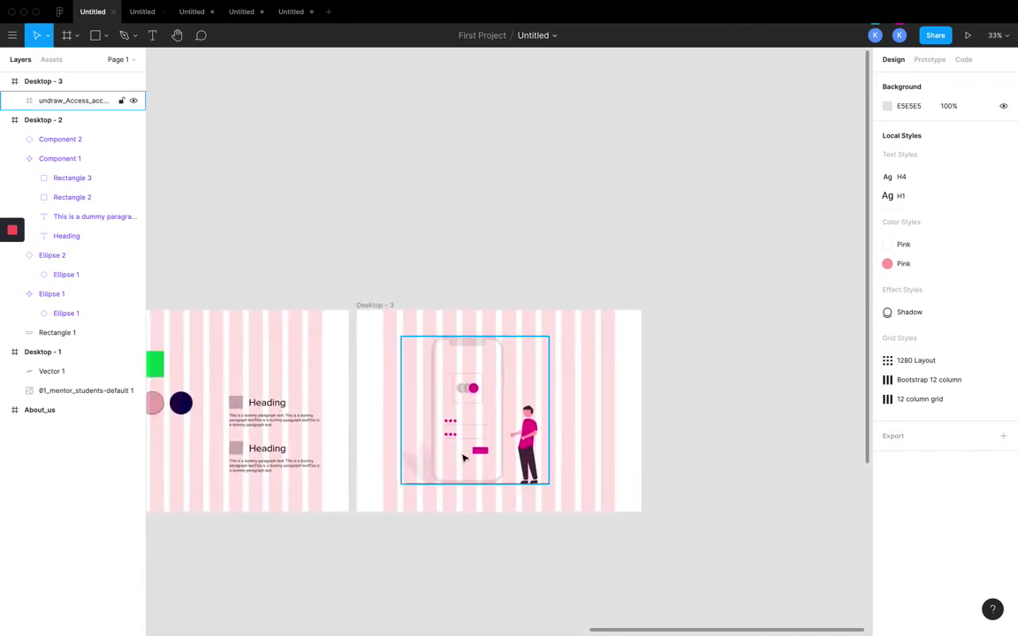
scroll(464, 454, "right", 1)
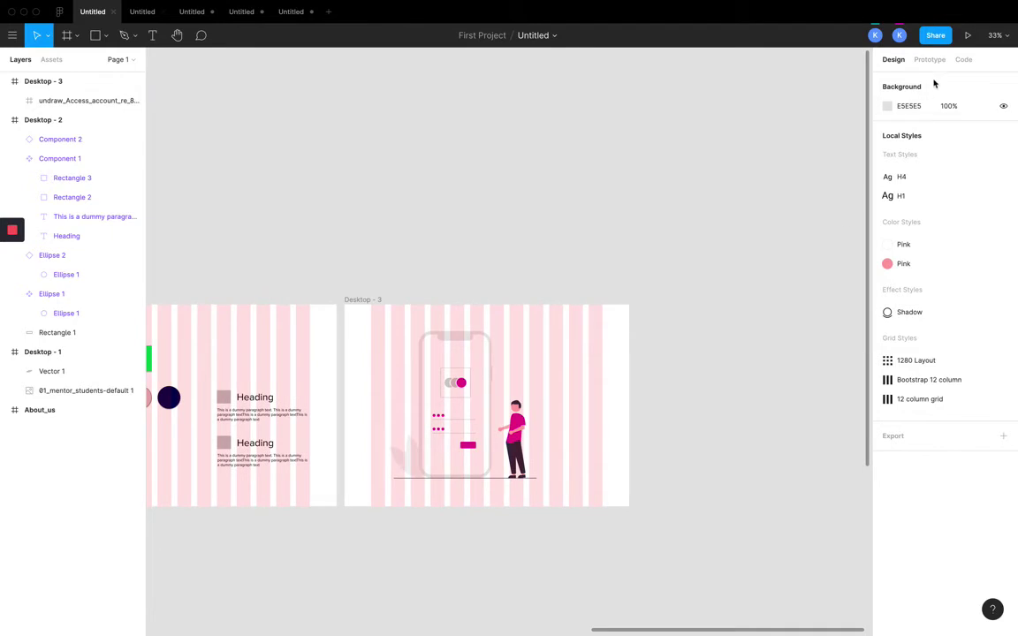
scroll(516, 342, "up", 3)
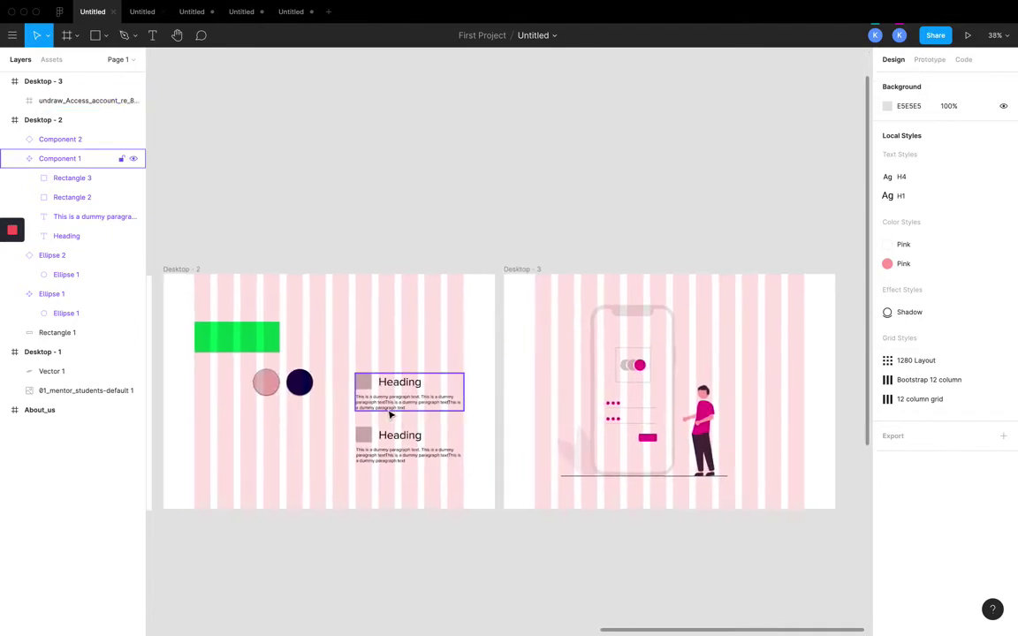
left_click(398, 393)
left_click(964, 60)
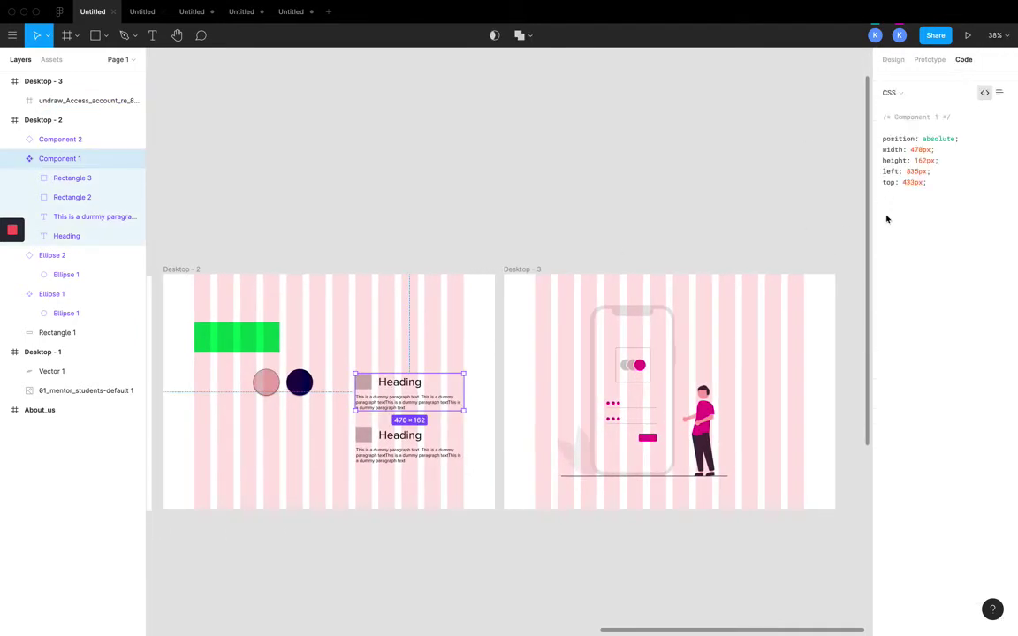
scroll(371, 400, "up", 5)
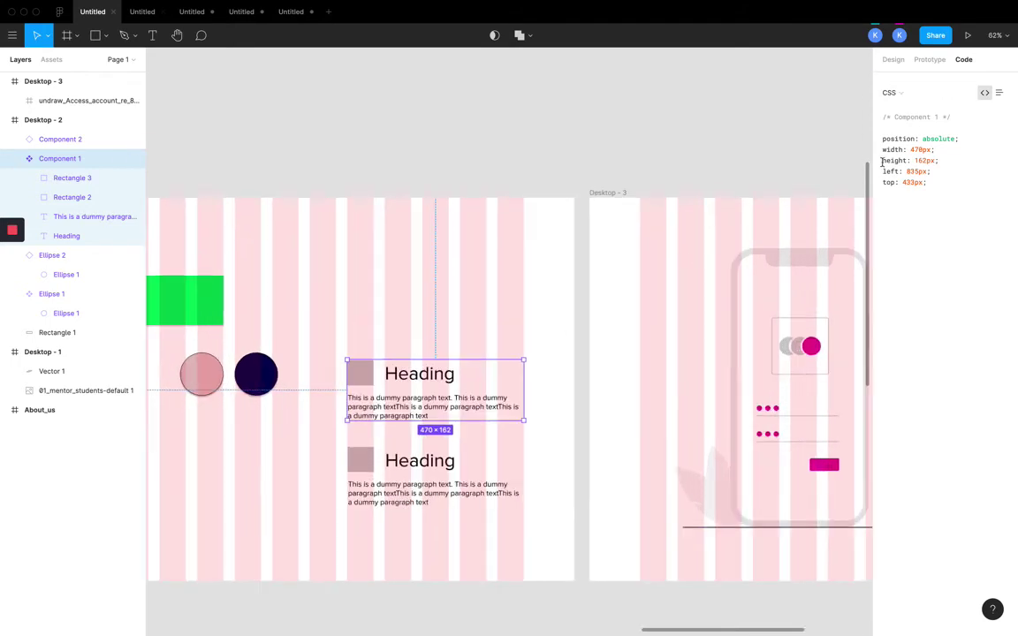
Step: Measure the distances from the upper component to the illustration and to the Desktop - 3 frame
key("alt")
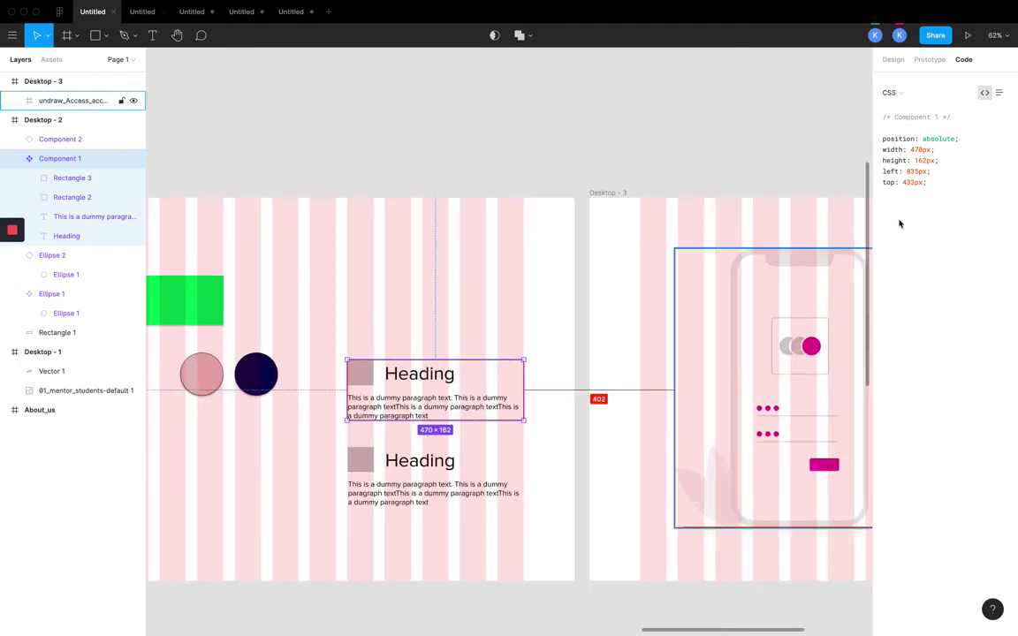
scroll(741, 309, "right", 3)
scroll(741, 309, "down", 2)
scroll(741, 310, "right", 4)
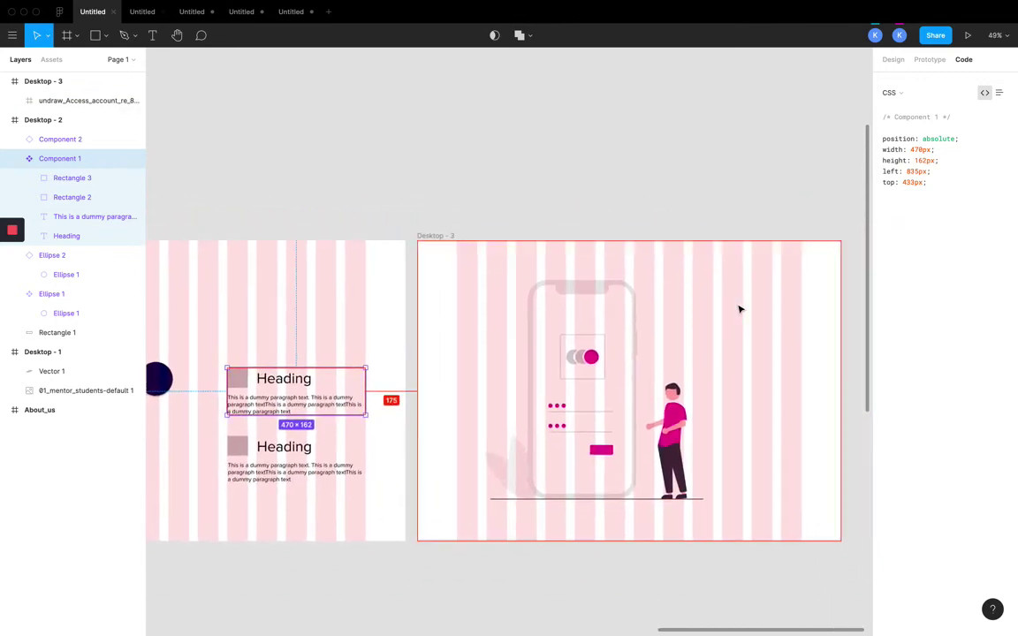
scroll(741, 309, "up", 3)
scroll(740, 309, "right", 3)
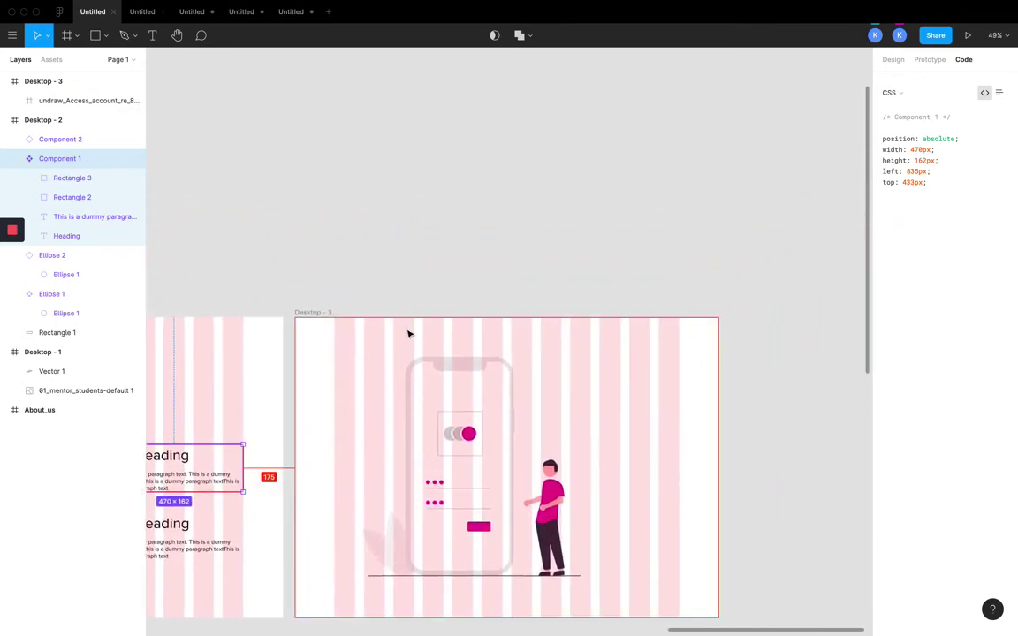
Step: Inspect the CSS code of the Desktop - 3 frame and measure the gap between it and Desktop - 2
left_click(325, 315)
scroll(325, 315, "down", 3)
scroll(325, 316, "left", 3)
scroll(326, 316, "left", 5)
scroll(325, 316, "down", 1)
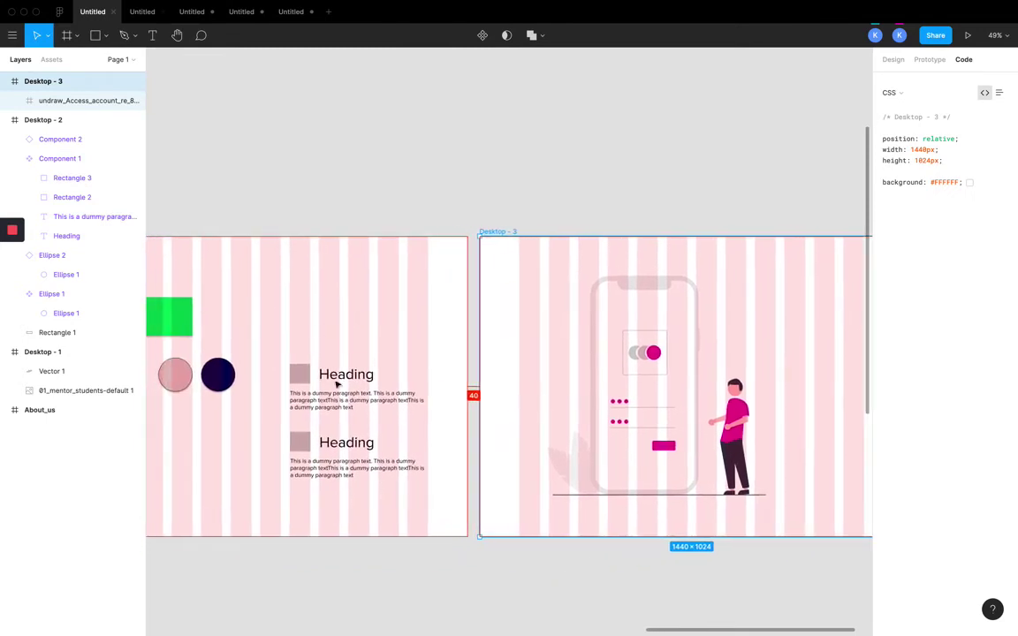
Step: Reselect the upper component, review its CSS, and measure its spacing to the lower instance and the Desktop - 3 frame
left_click(362, 392)
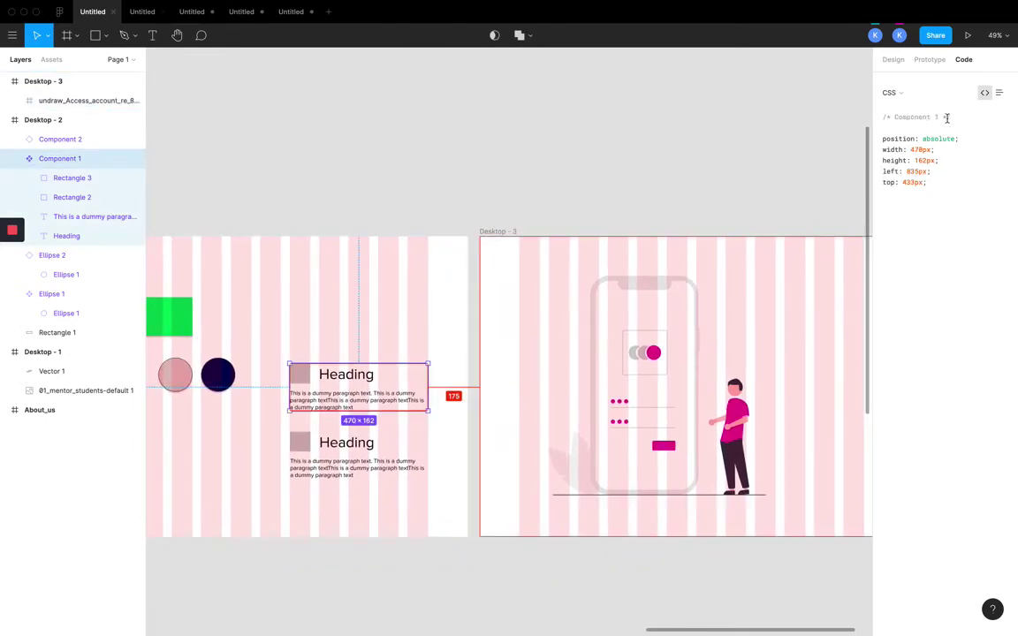
scroll(404, 439, "left", 4)
scroll(404, 439, "down", 1)
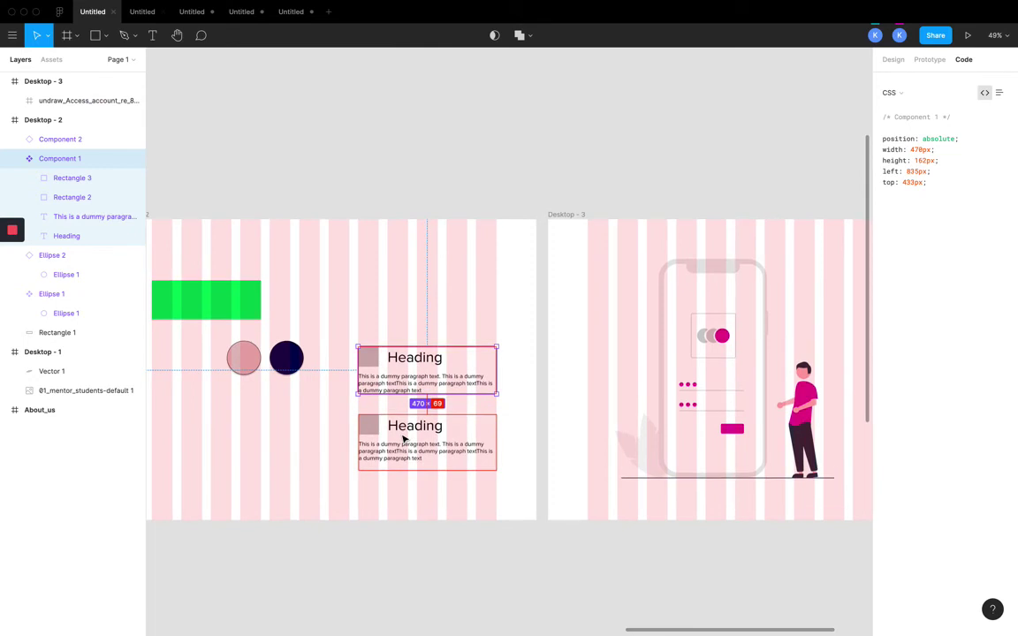
scroll(404, 440, "right", 5)
scroll(404, 439, "up", 1)
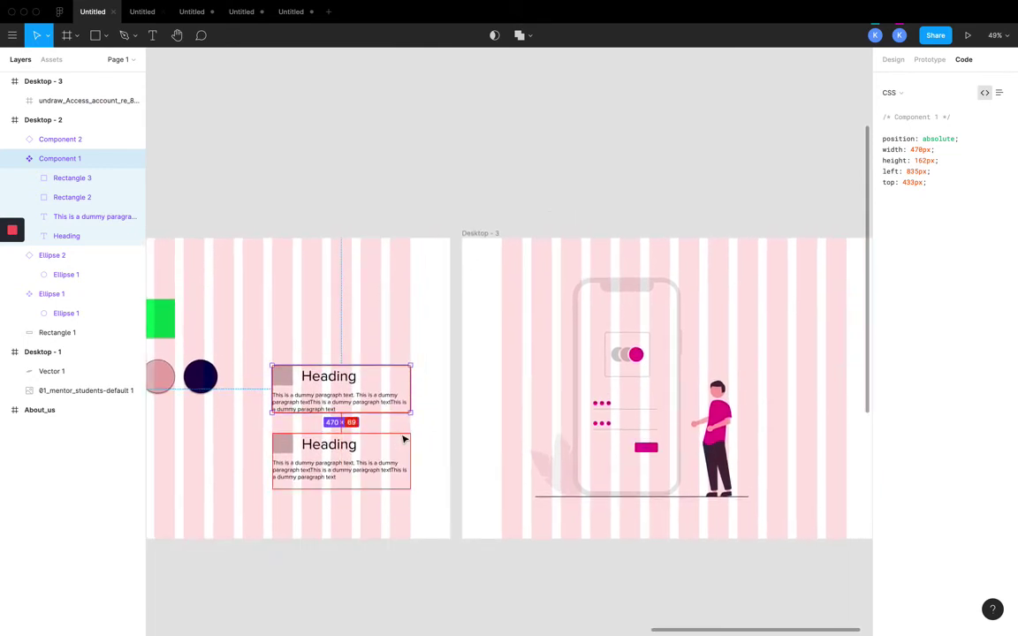
scroll(404, 439, "left", 4)
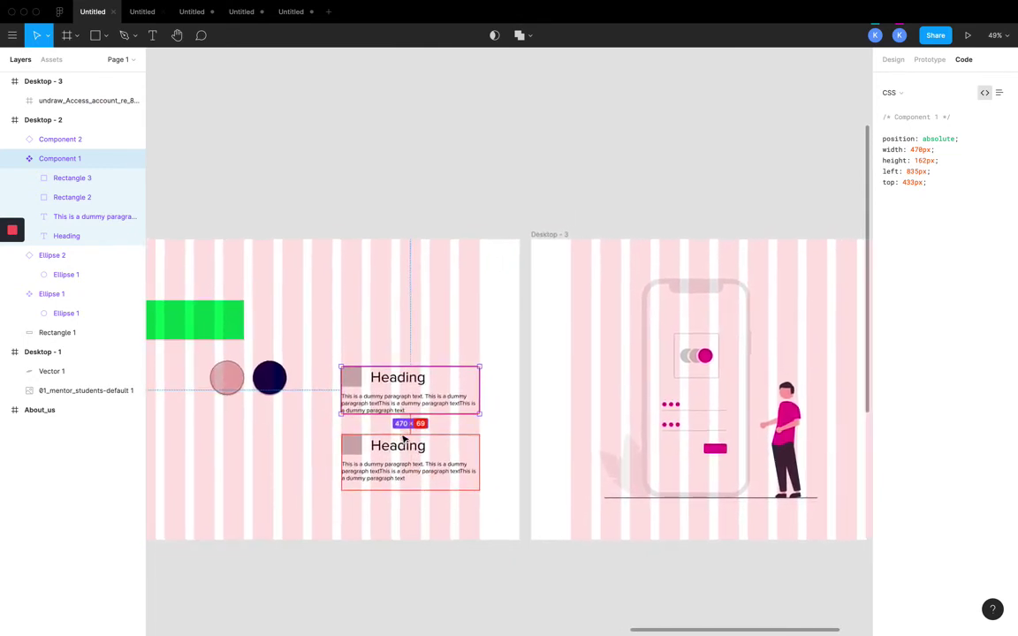
scroll(404, 440, "right", 4)
scroll(404, 439, "up", 1)
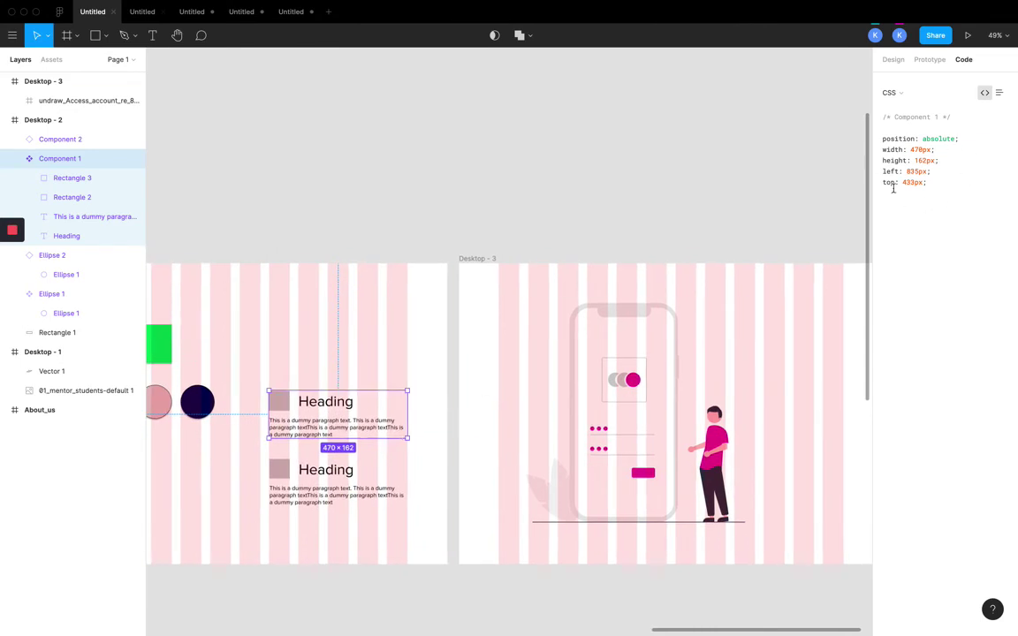
scroll(673, 327, "right", 7)
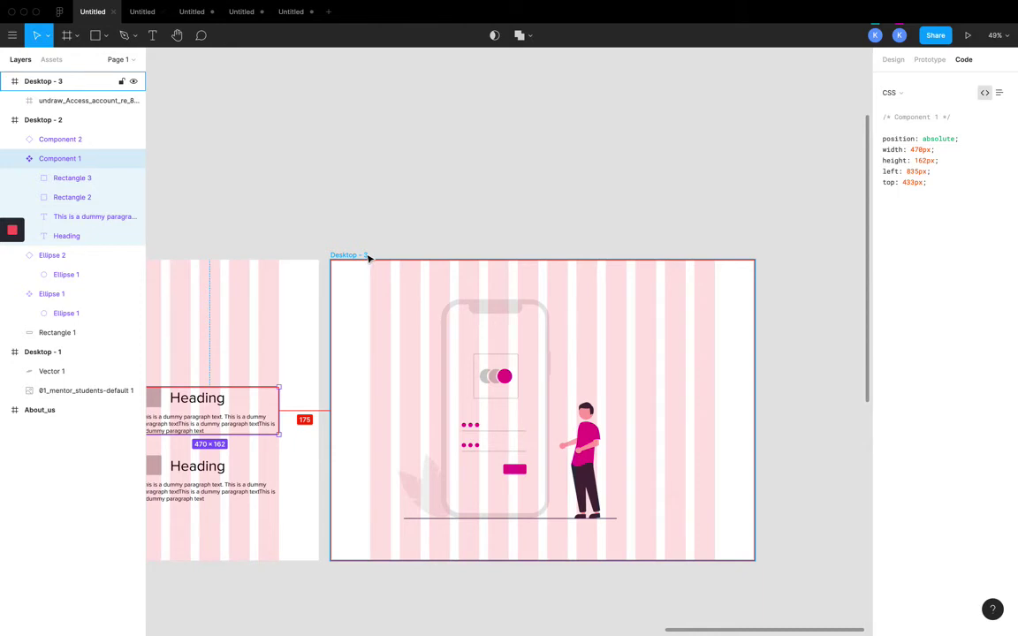
scroll(370, 258, "right", 1)
scroll(356, 268, "left", 6)
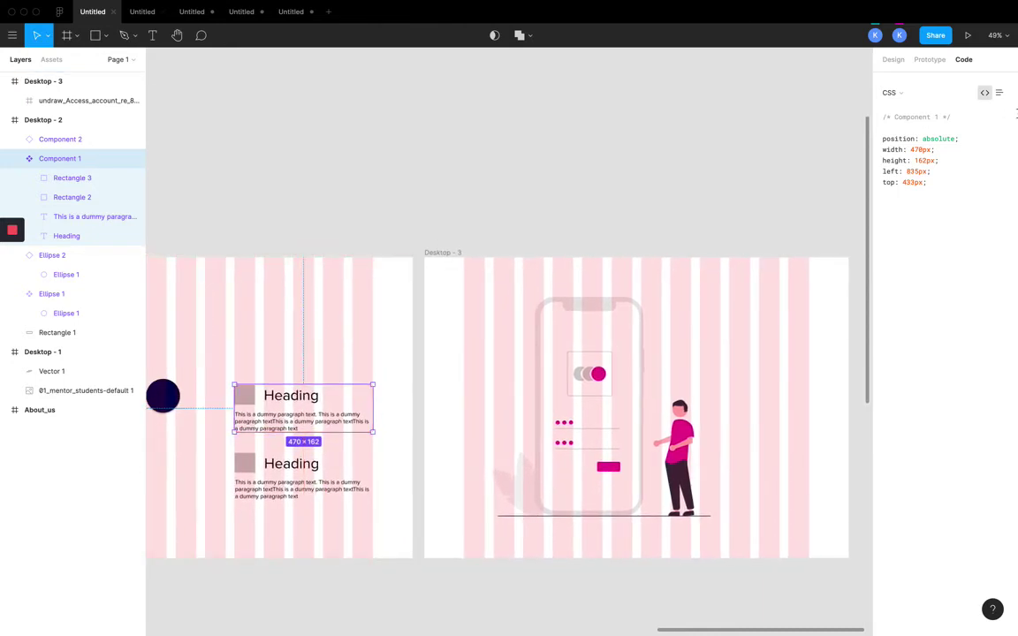
Step: Show the prototype options of the selected component and bring the Desktop frames into view
left_click(940, 67)
scroll(727, 137, "down", 3)
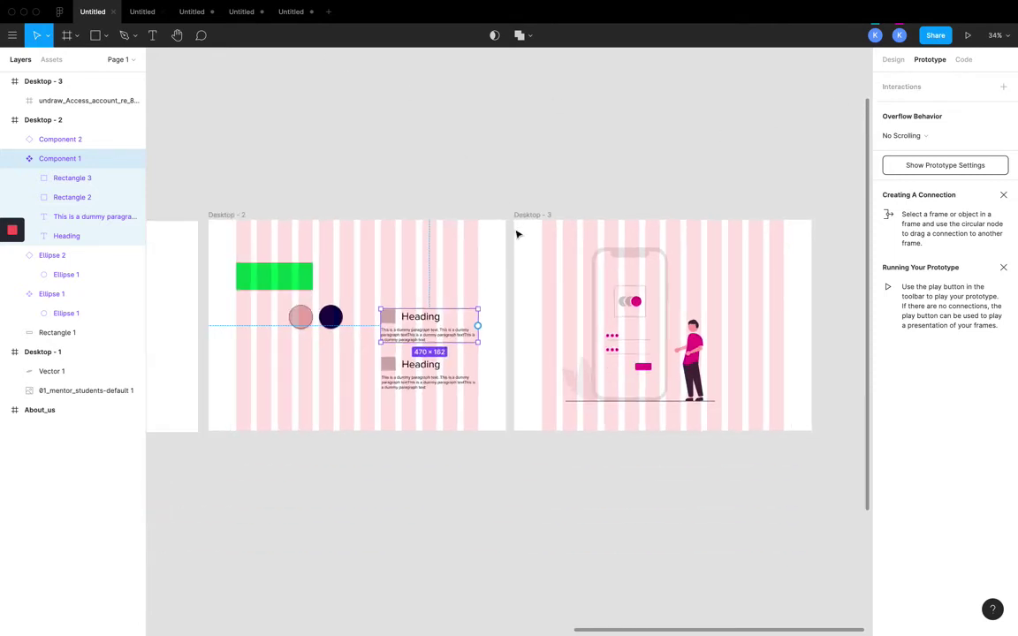
scroll(517, 234, "left", 10)
scroll(517, 234, "up", 4)
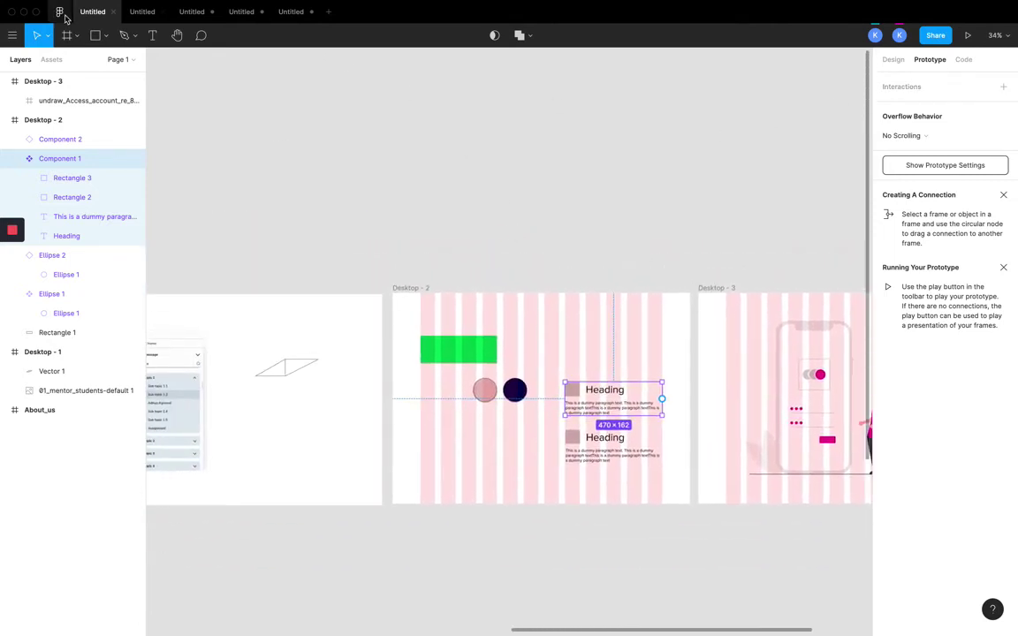
Step: Open the HeliosCart_Procurement_Web_UI file and survey the frames on its Homepage page
left_click(61, 14)
double_click(482, 166)
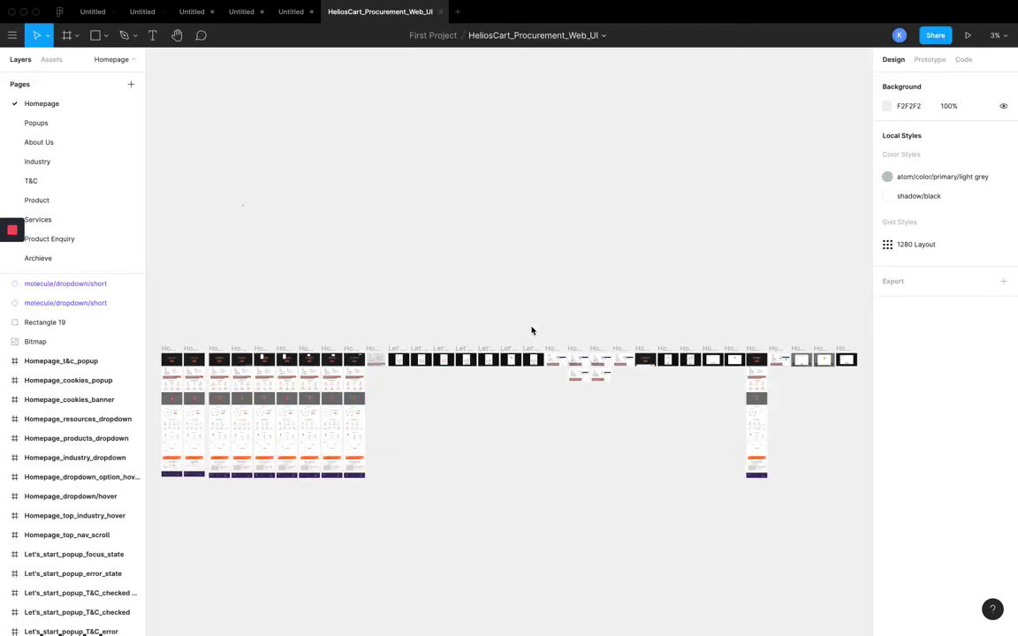
scroll(531, 331, "up", 5)
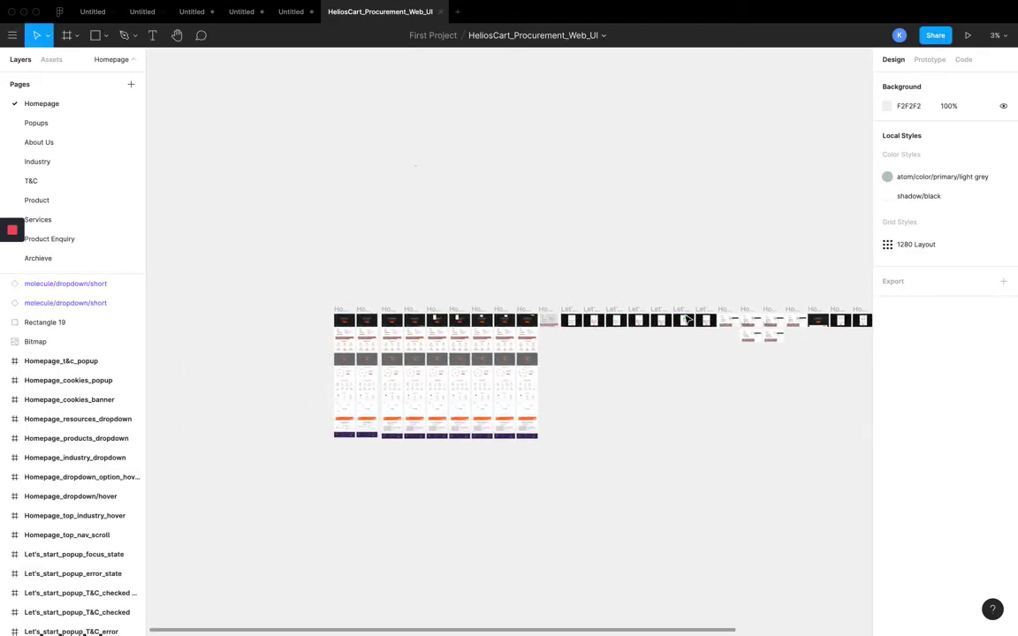
scroll(686, 318, "up", 4)
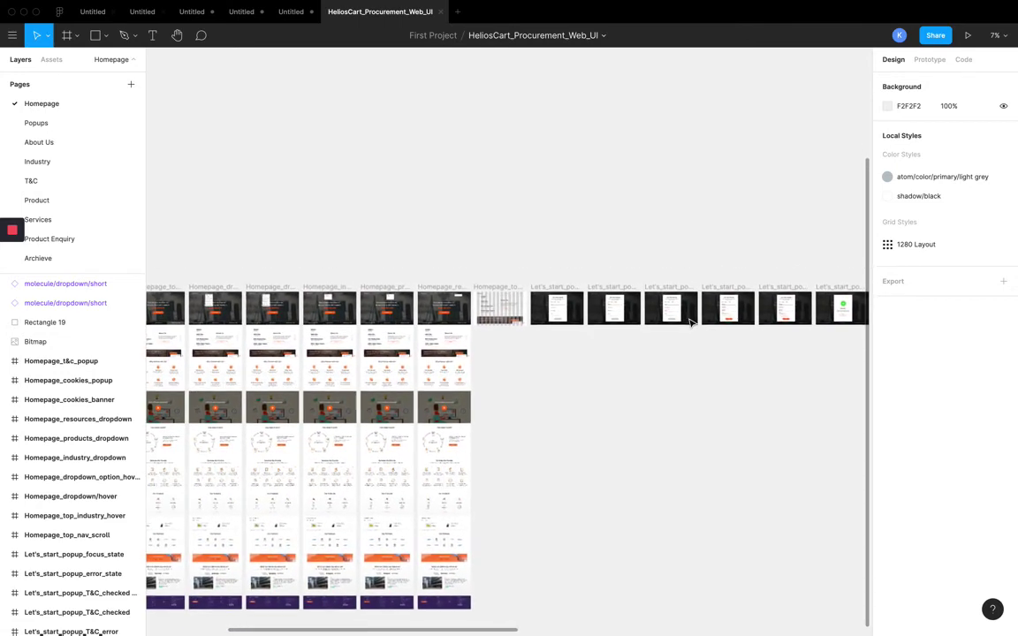
scroll(692, 323, "down", 4)
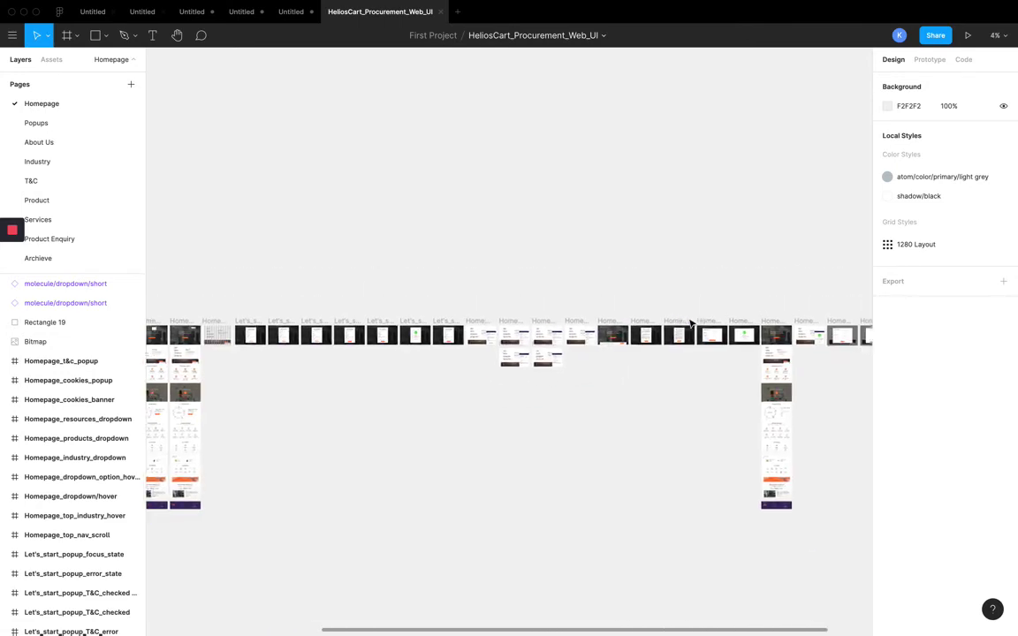
scroll(692, 324, "left", 3)
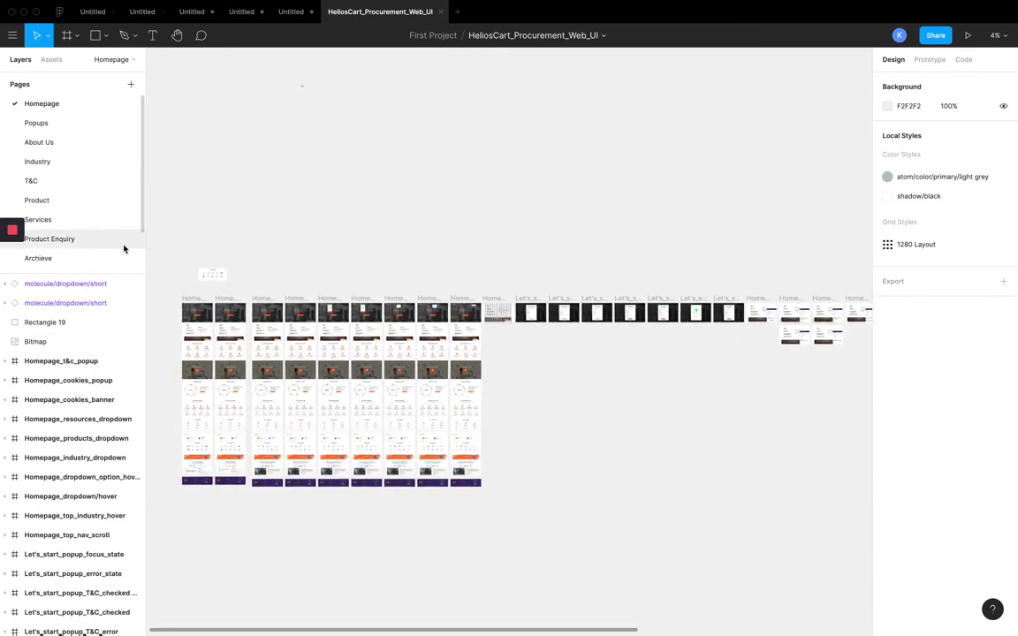
Step: Hide the interface and examine the navigation and Solutions dropdown in the Homepage_top_industry_hover and Homepage_dropdown/hover frames
scroll(295, 278, "up", 3)
scroll(295, 279, "up", 10)
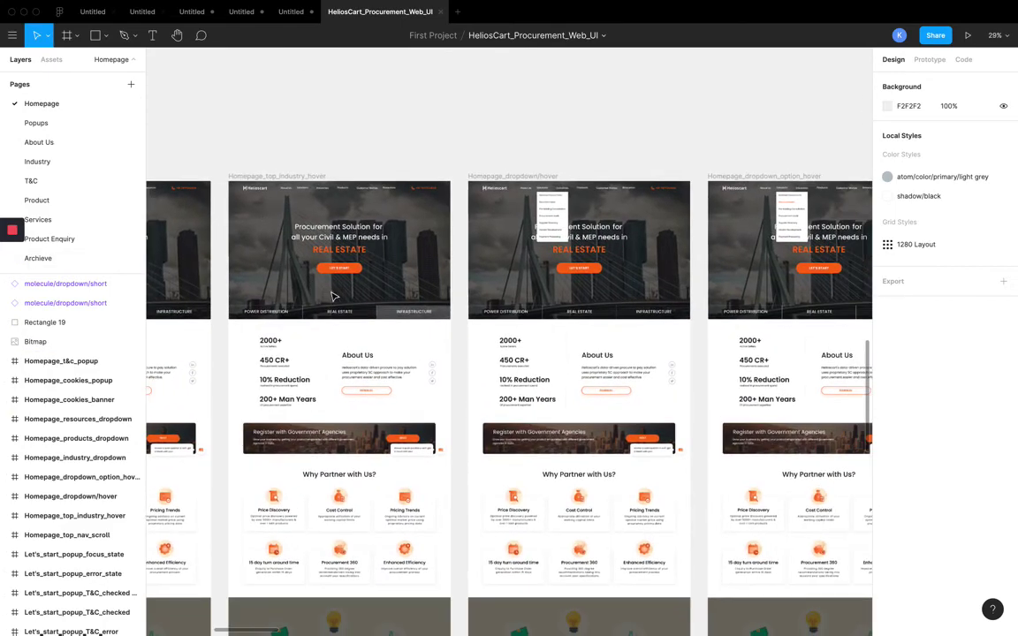
key("ctrl+backslash")
scroll(461, 357, "up", 2)
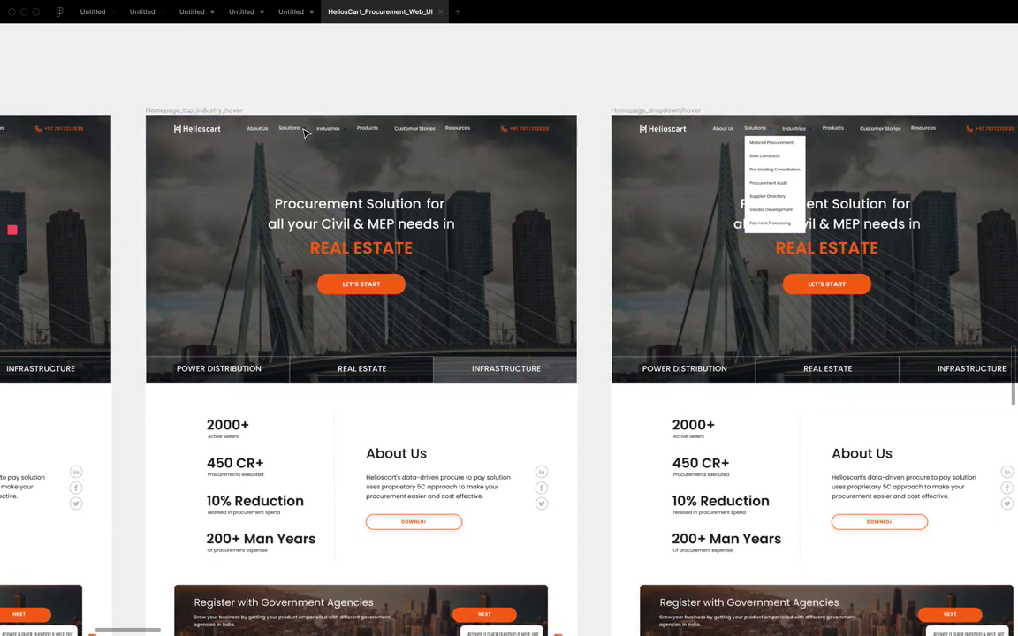
scroll(307, 131, "up", 1)
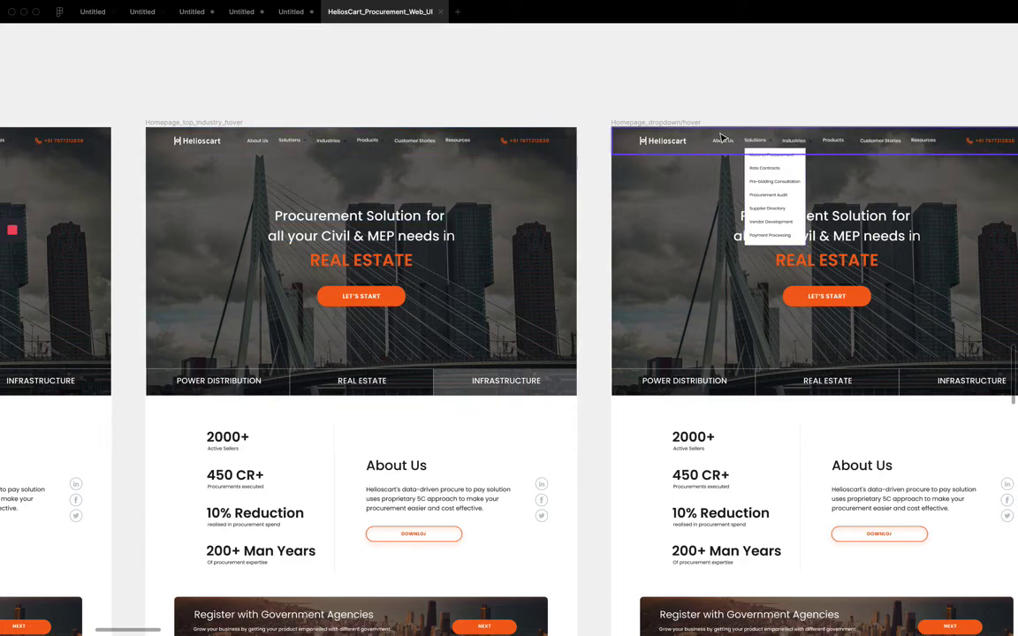
scroll(707, 436, "left", 2)
scroll(707, 437, "up", 1)
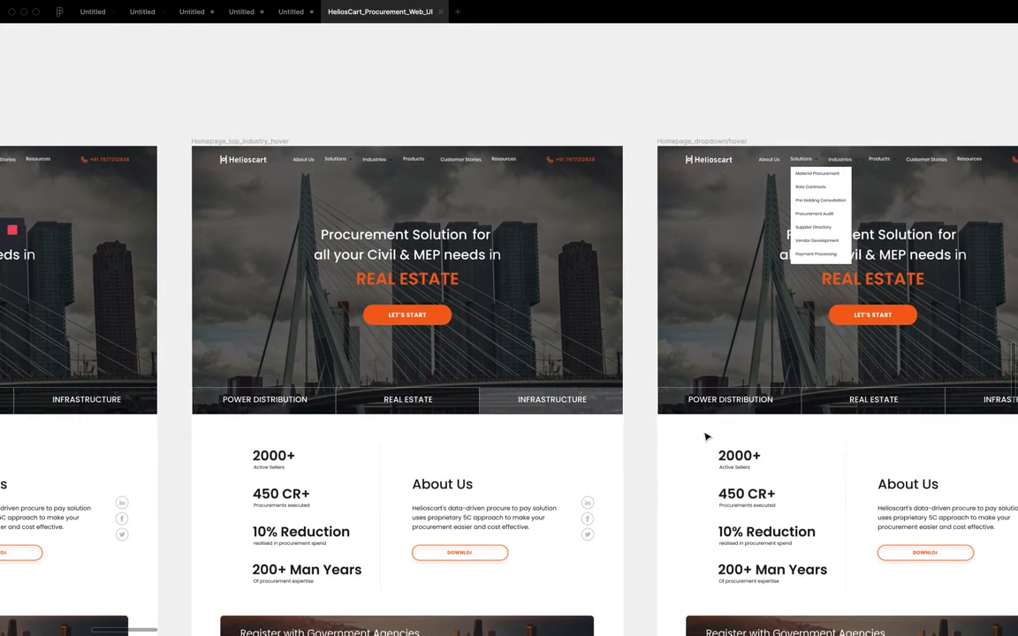
Step: Restore the interface and add a prototype connection from the Solutions label in Homepage_top_industry_hover to the Homepage_dropdown/hover frame
scroll(706, 437, "down", 1)
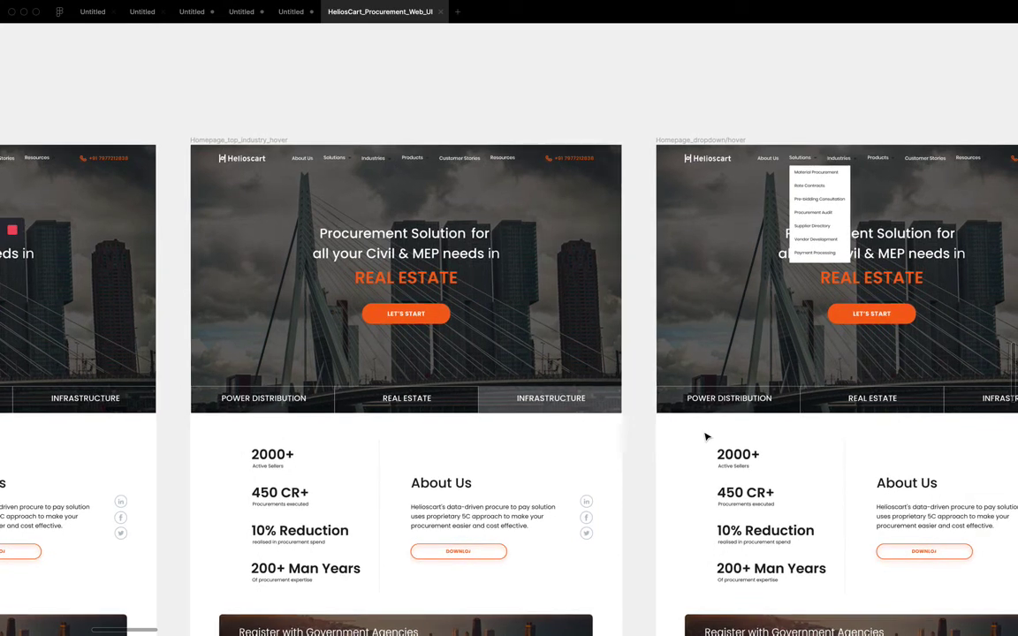
key("ctrl+backslash")
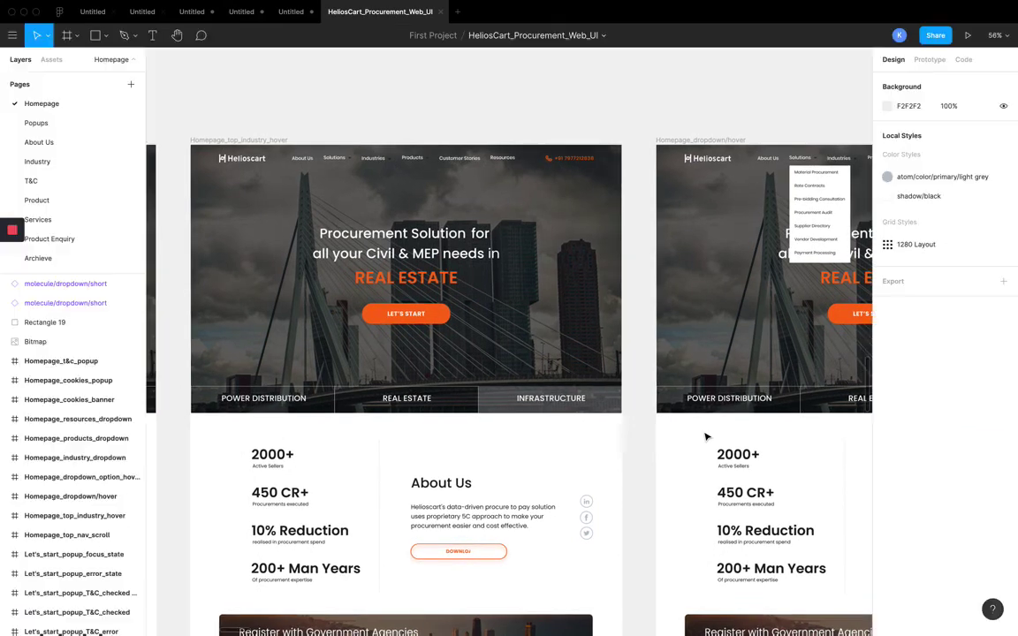
left_click(930, 59)
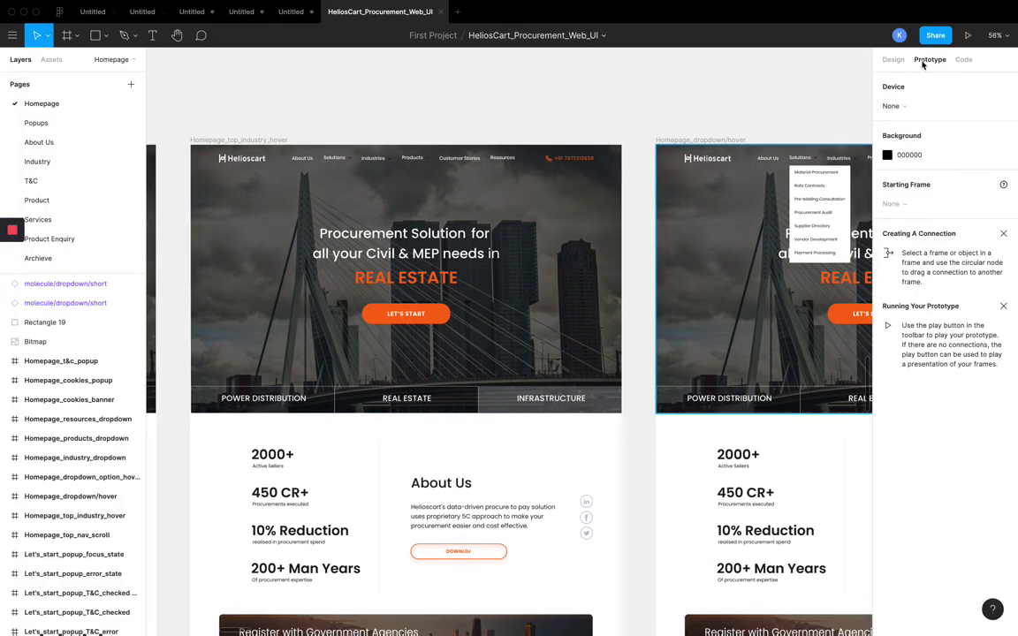
left_click(334, 158)
double_click(335, 157)
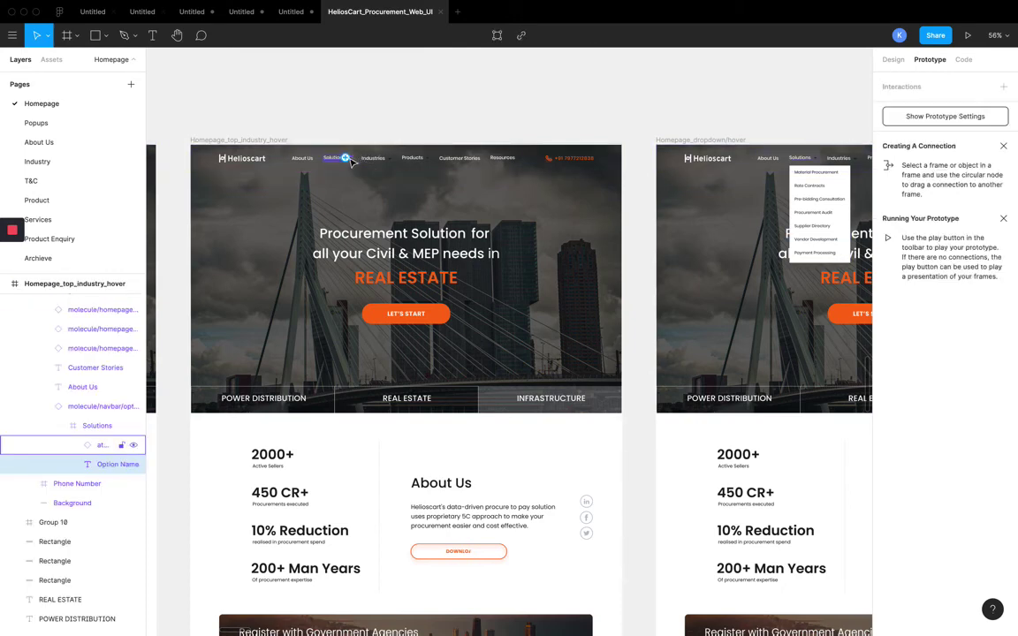
left_click_drag(345, 158, 693, 485)
Step: Set the trigger of the Solutions label's connection to While Hovering and close its interaction details
scroll(693, 484, "down", 5)
scroll(693, 484, "down", 1)
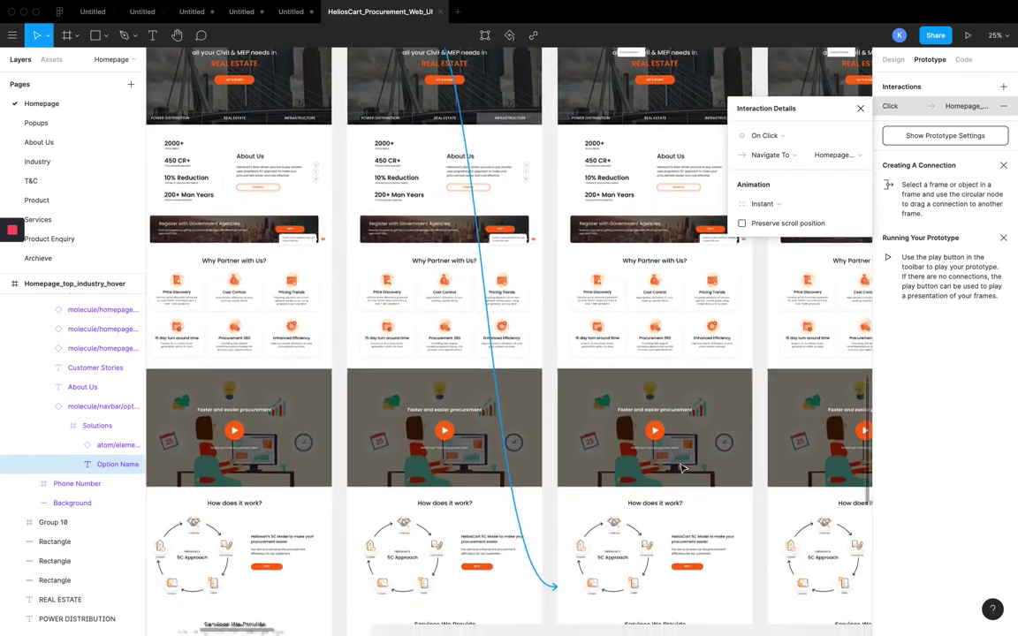
scroll(407, 128, "up", 3)
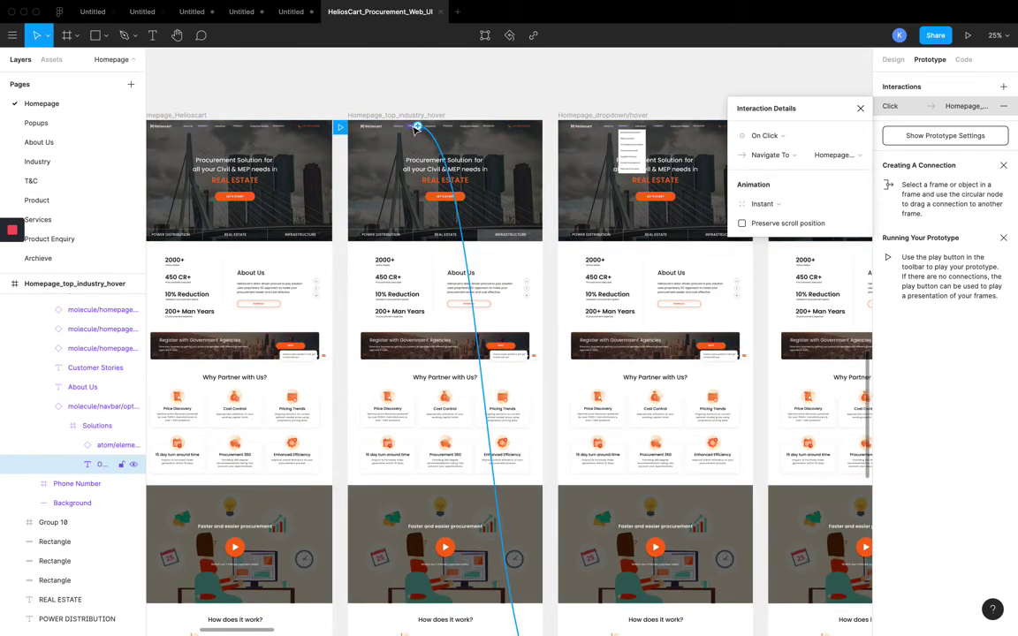
scroll(418, 129, "down", 2)
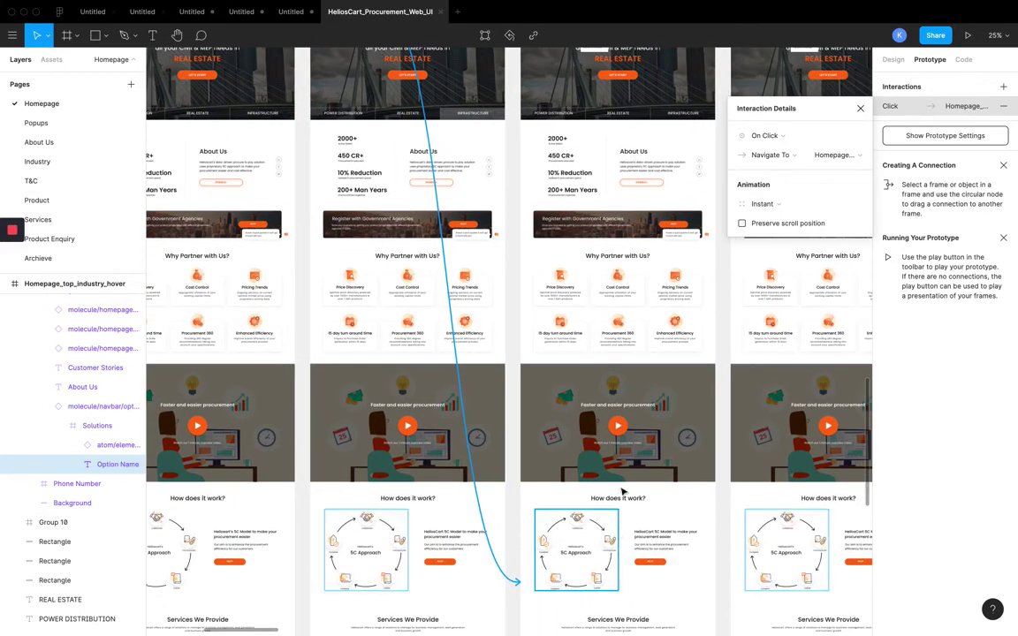
scroll(612, 314, "up", 4)
scroll(612, 314, "up", 3)
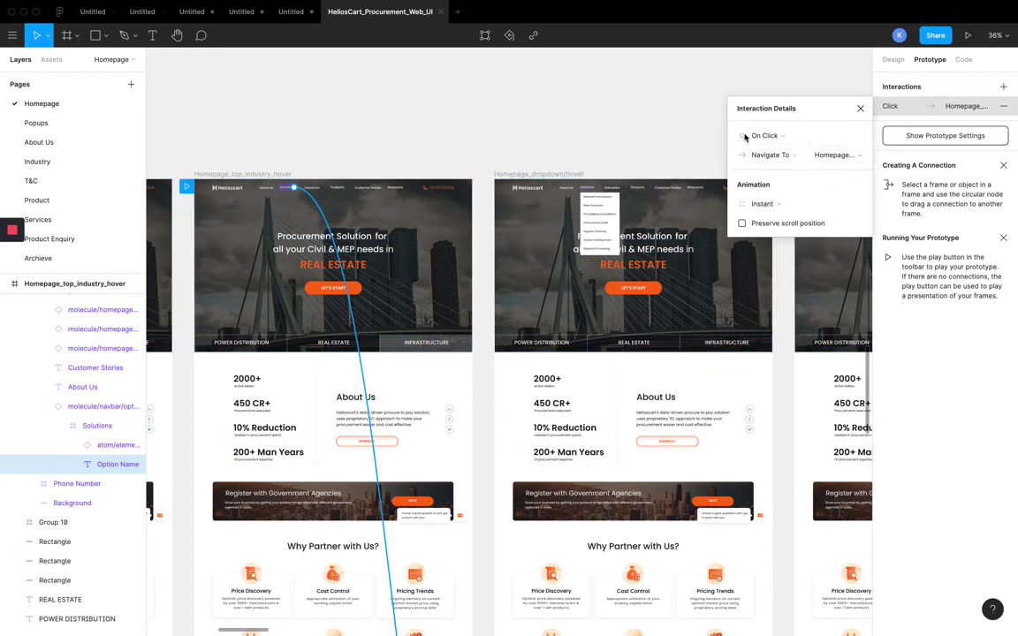
left_click(803, 139)
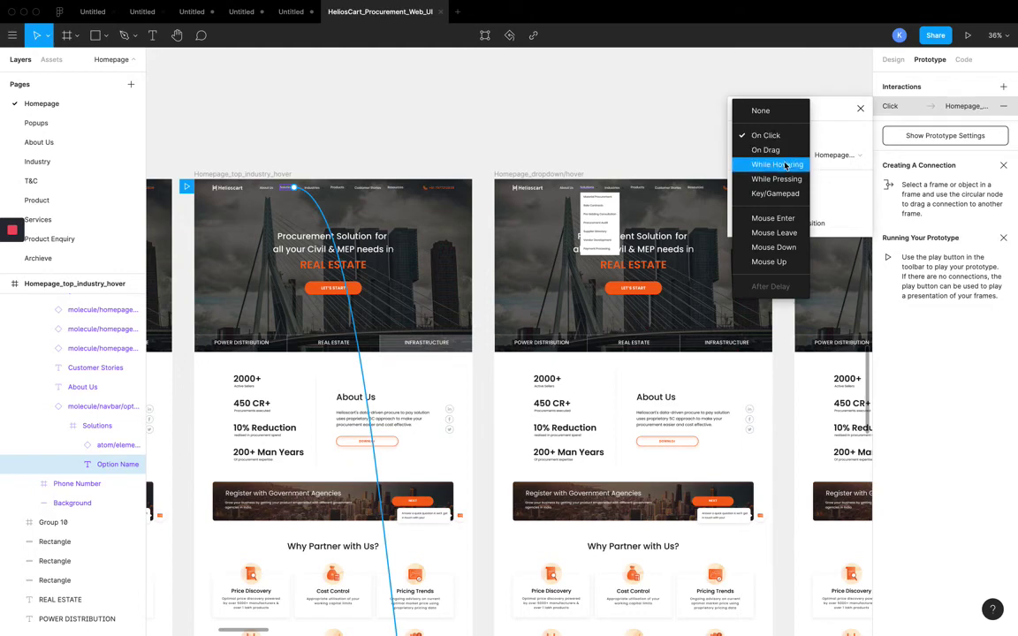
left_click(771, 165)
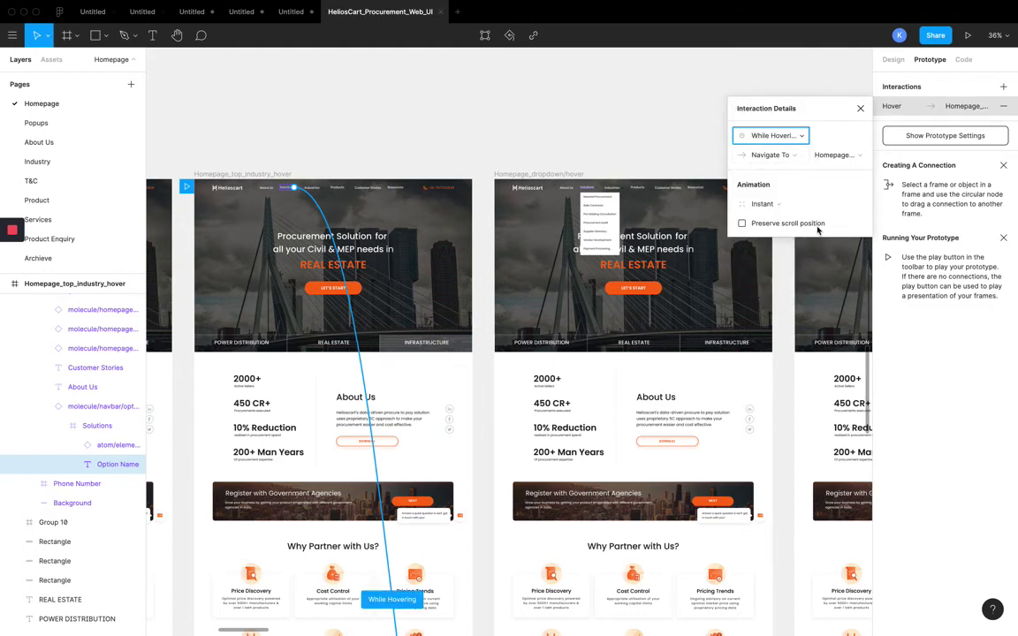
scroll(775, 281, "down", 1)
left_click(783, 285)
Step: Present the prototype from the Homepage_top_industry_hover frame, test the Solutions menu's hover behaviour, and return to the design file
left_click(228, 163)
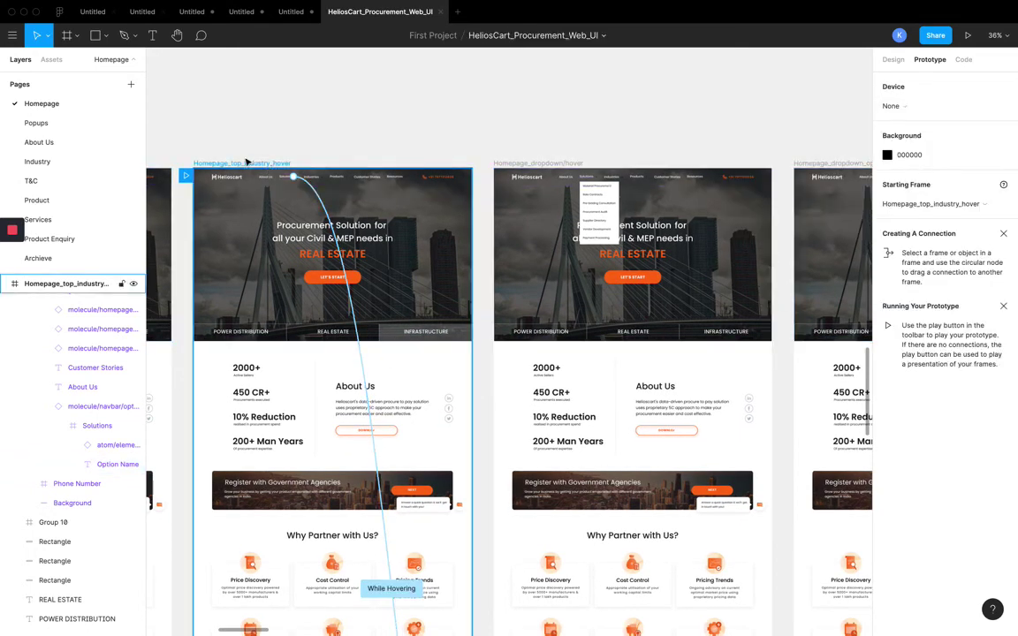
left_click(969, 36)
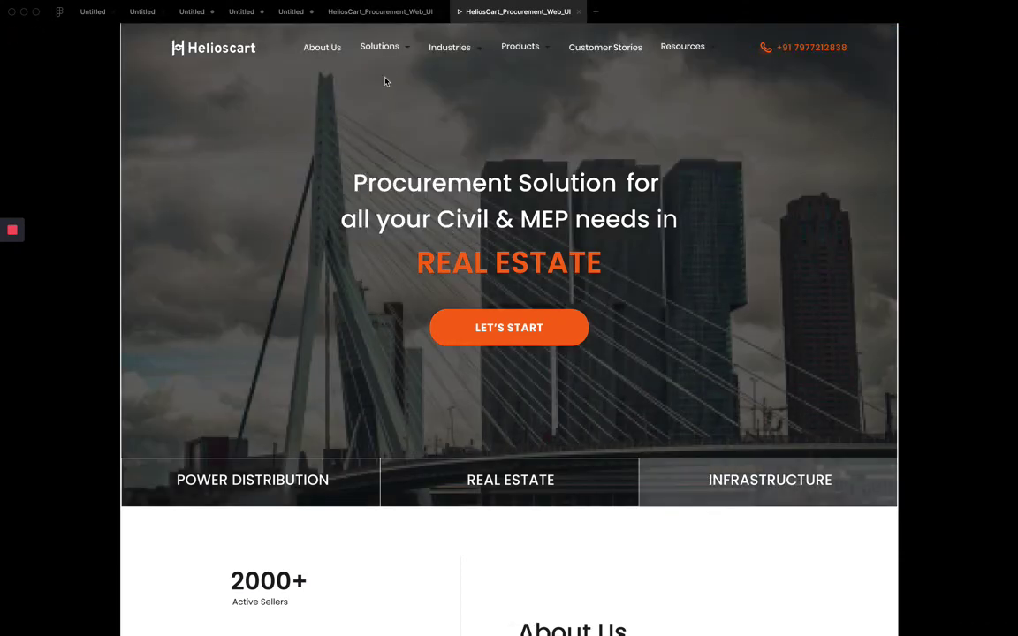
mouse_move(387, 51)
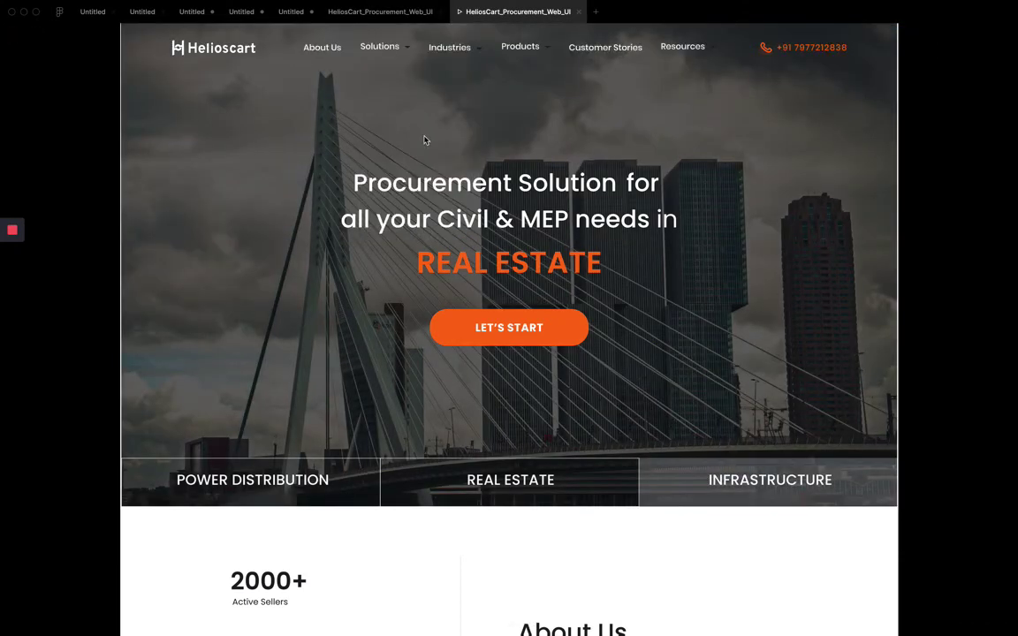
left_click(365, 13)
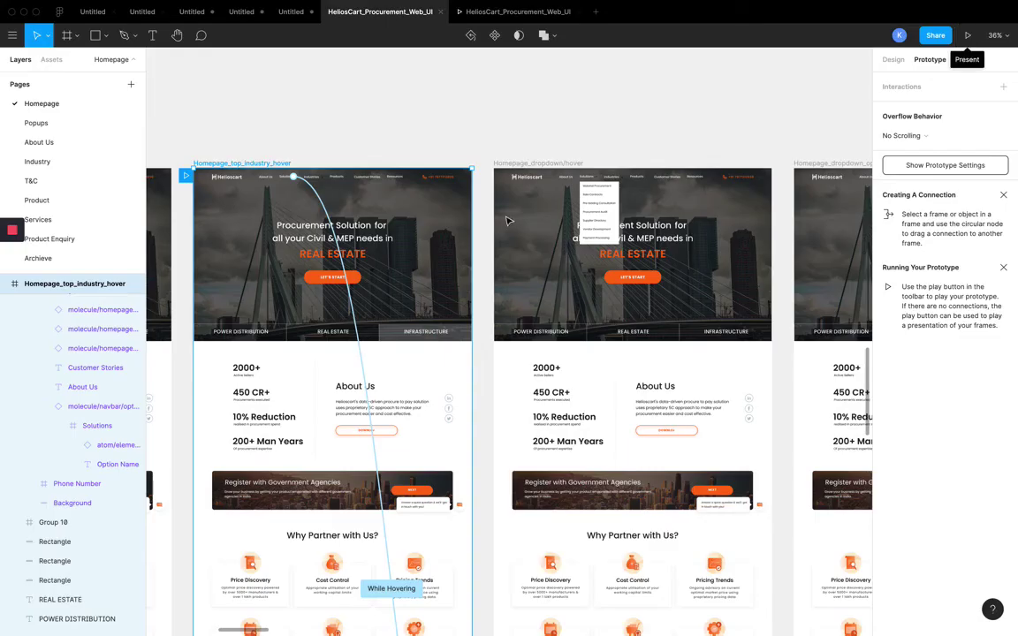
Step: Remove the open Solutions dropdown from the Homepage_dropdown/hover frame and paste it back
scroll(621, 205, "up", 5)
left_click(607, 207)
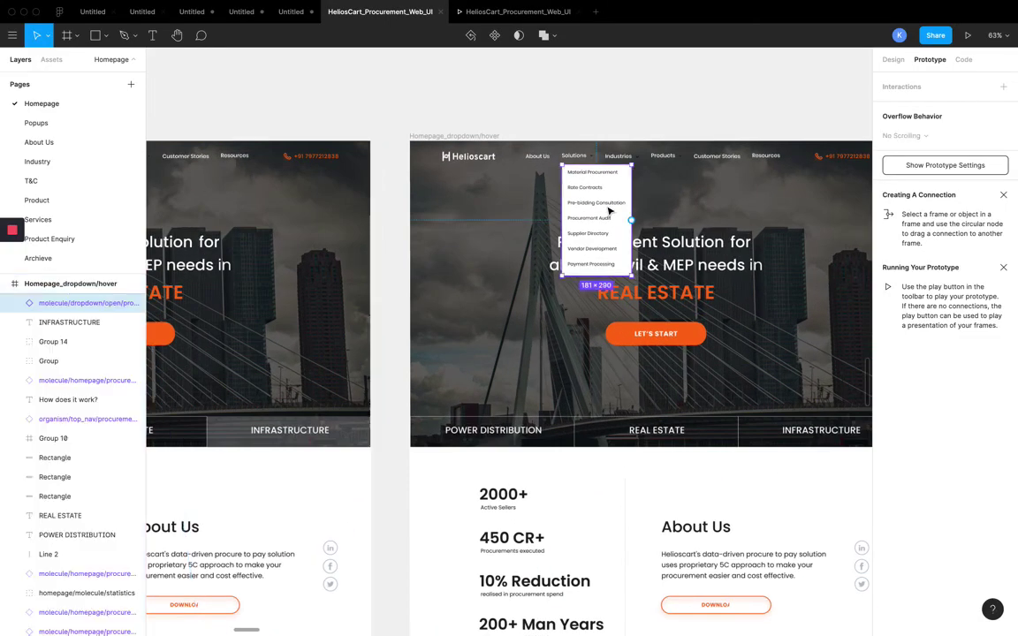
key("Delete")
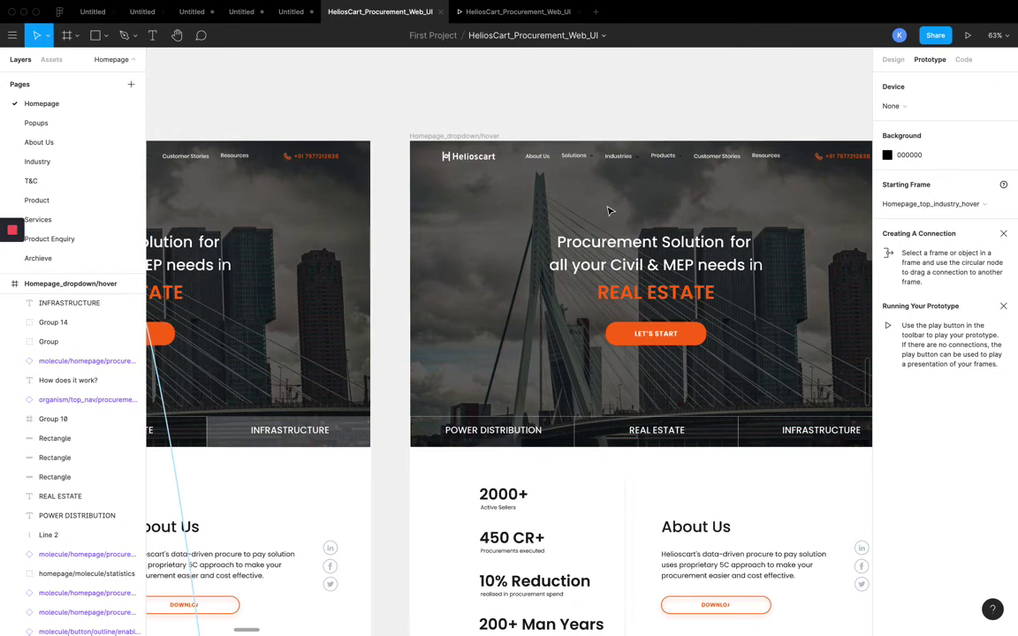
key("ctrl+v")
Step: Present the Homepage_top_industry_hover frame again, retest the Solutions hover interaction, and go back to the design file
scroll(608, 211, "down", 5)
left_click(282, 161)
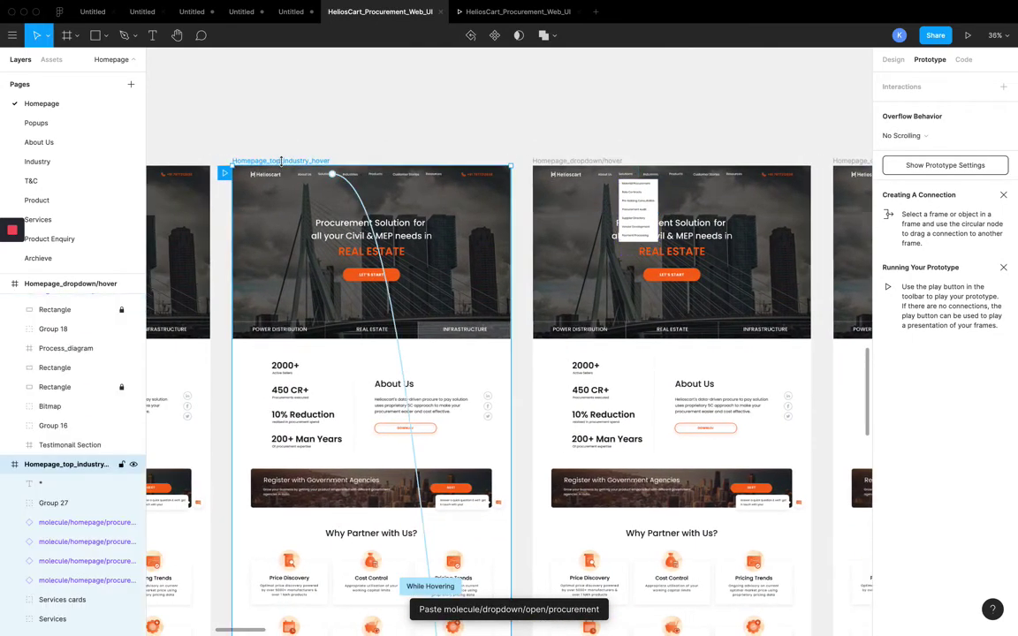
left_click(968, 35)
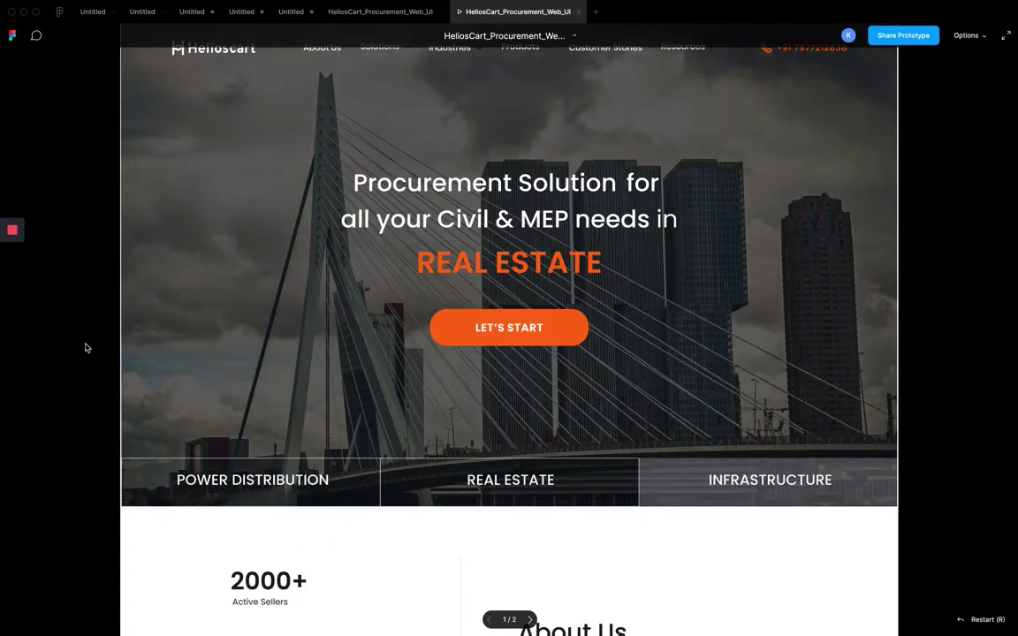
mouse_move(378, 49)
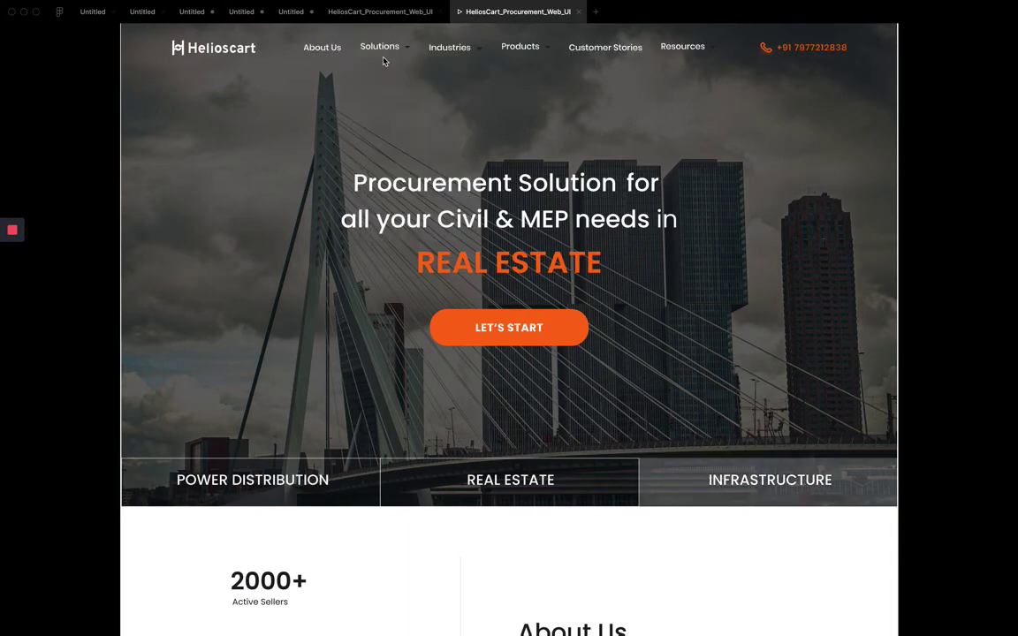
left_click(350, 14)
Step: Delete the Solutions label together with its While Hovering connection from the Homepage_top_industry_hover navigation
scroll(531, 186, "down", 3)
scroll(531, 187, "left", 2)
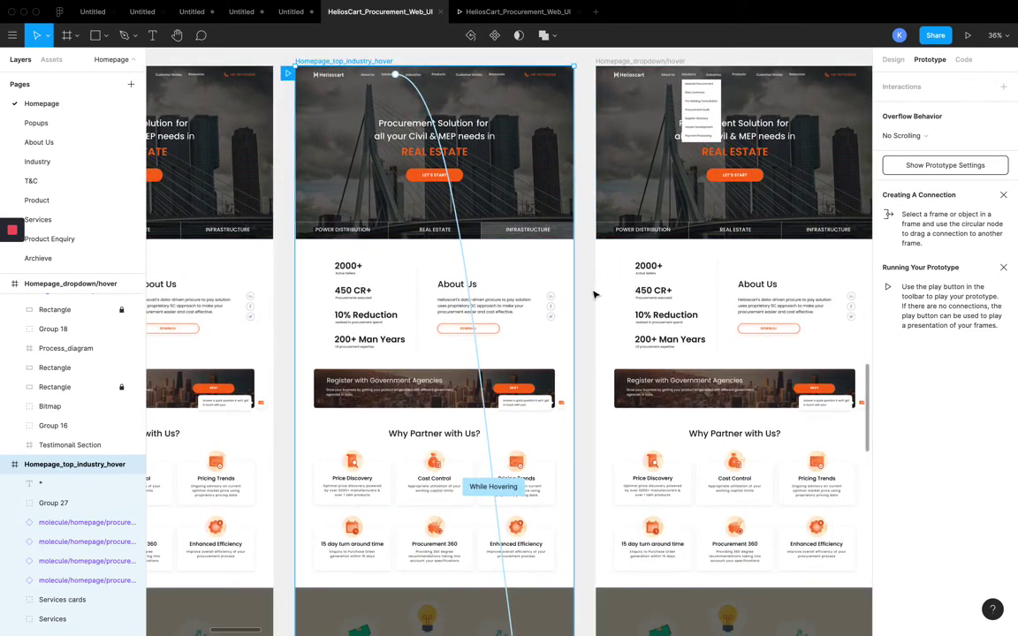
left_click(395, 74)
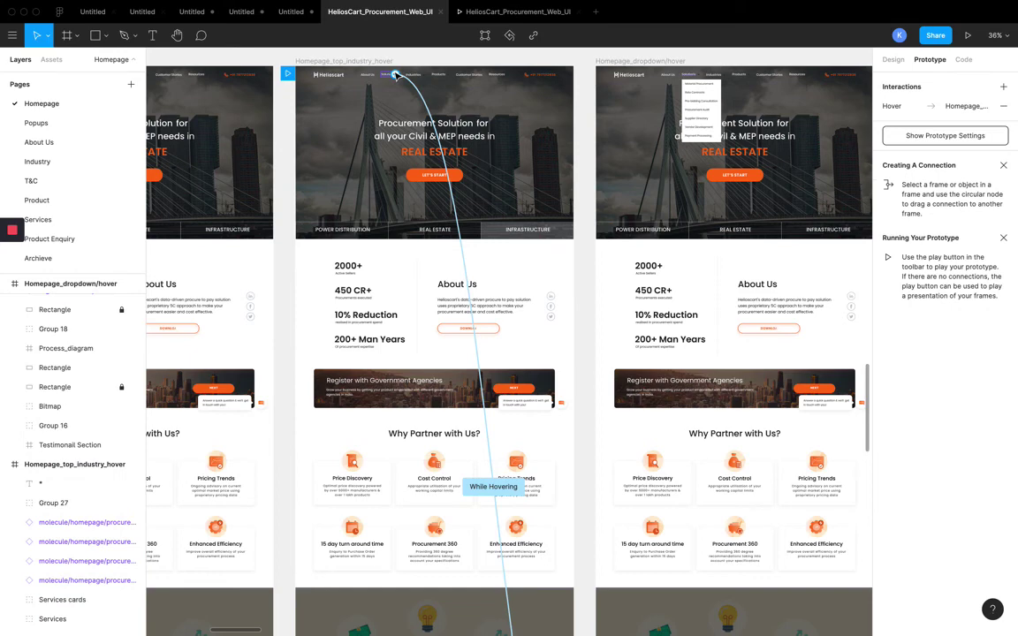
key("Delete")
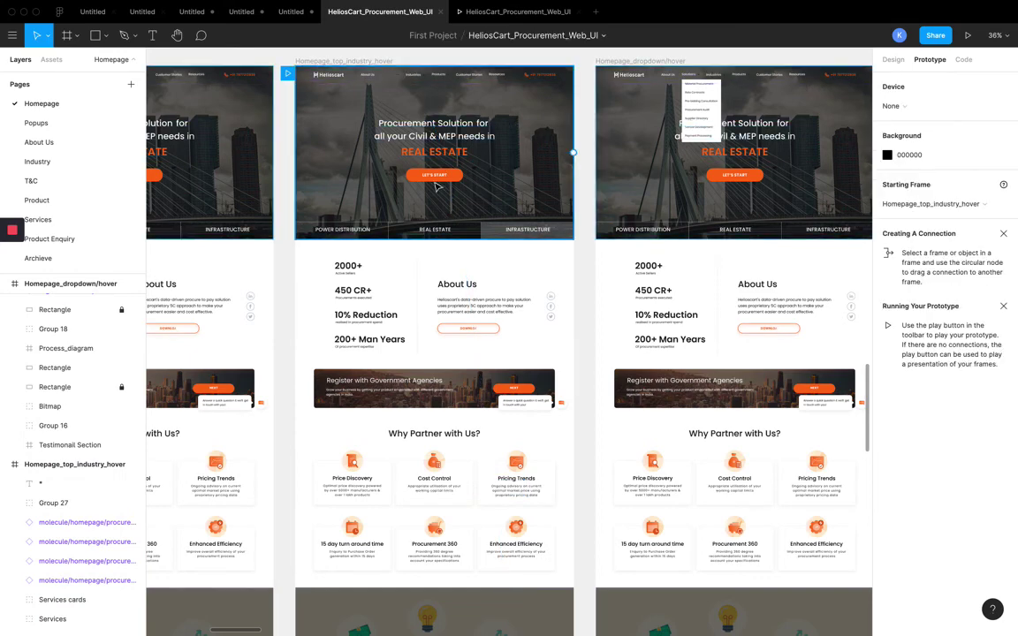
Step: Add an On Click interaction with no action to the Industries label in Homepage_top_industry_hover and review the available triggers
scroll(587, 253, "left", 3)
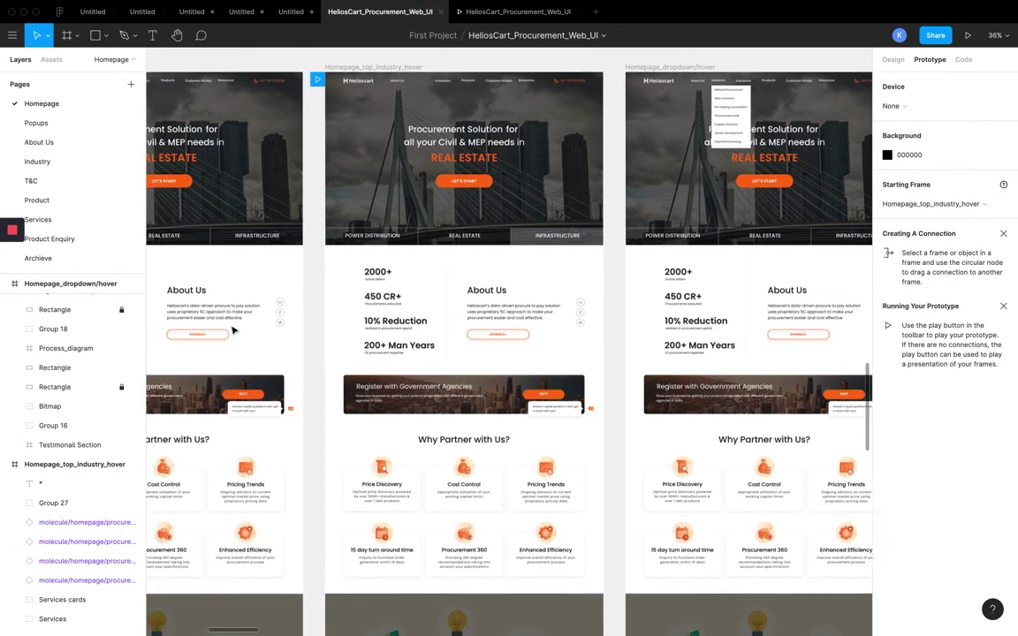
scroll(531, 177, "up", 2)
scroll(434, 117, "up", 3)
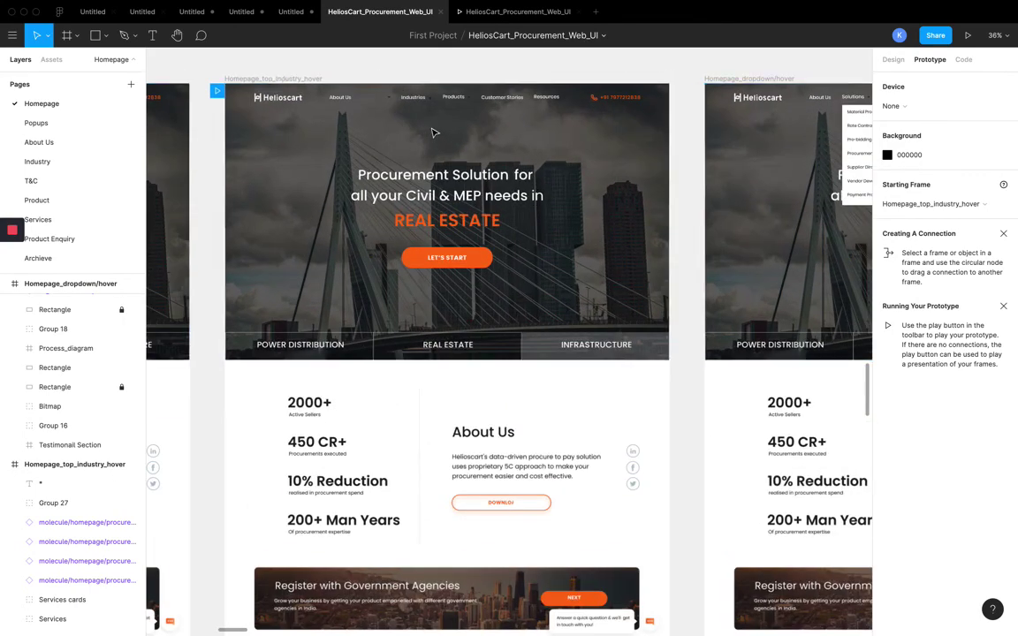
left_click(413, 99)
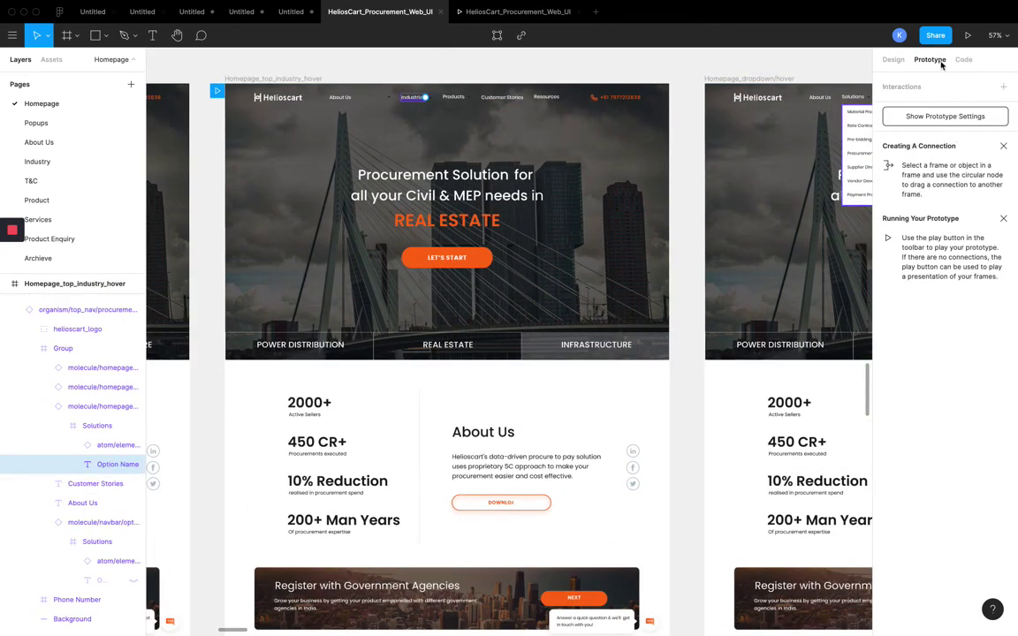
left_click(1003, 86)
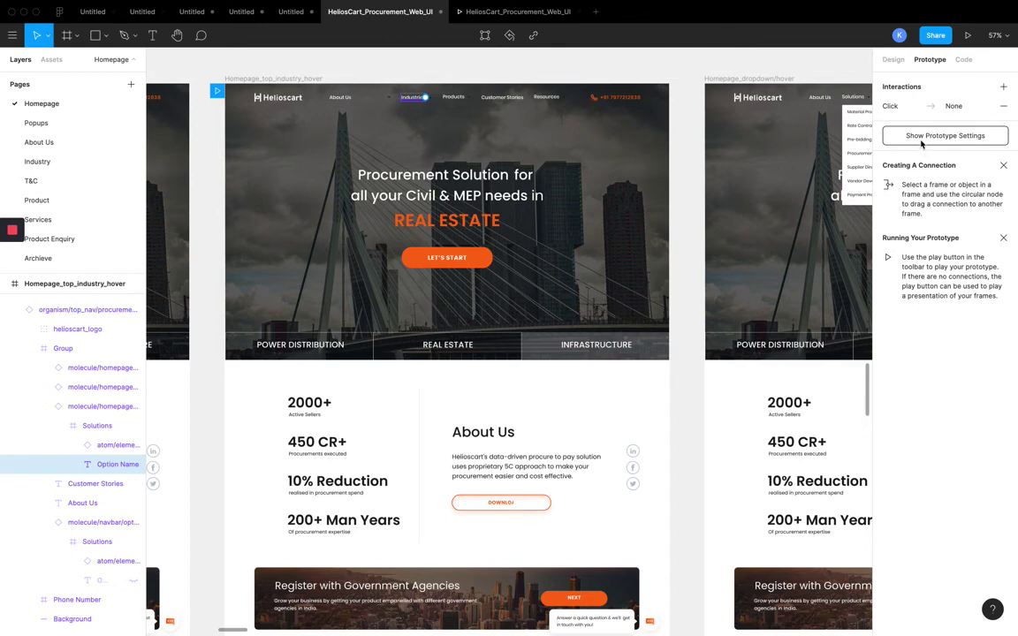
left_click(923, 107)
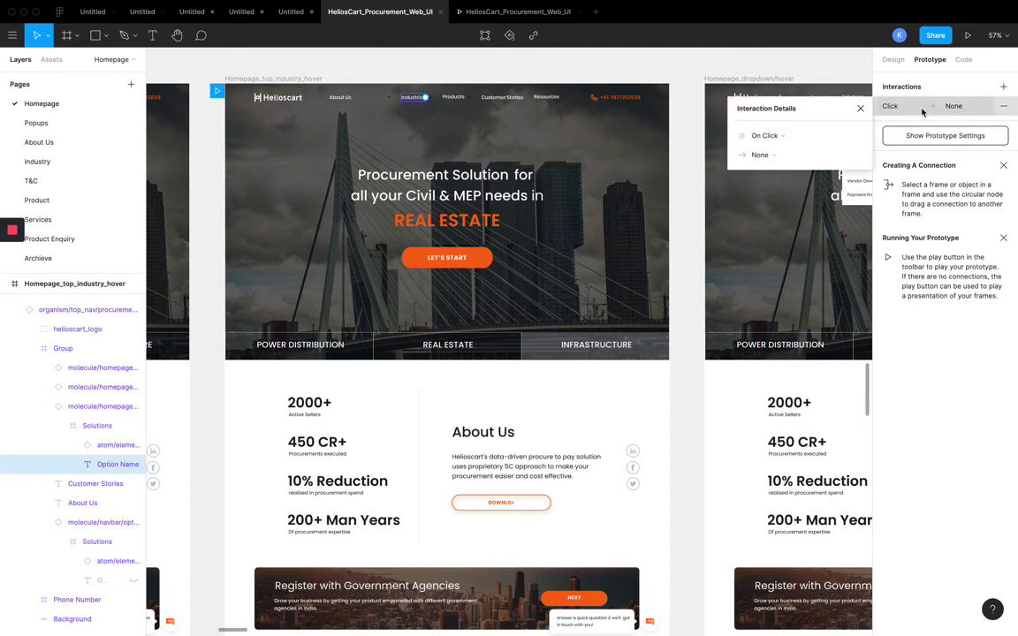
left_click(777, 137)
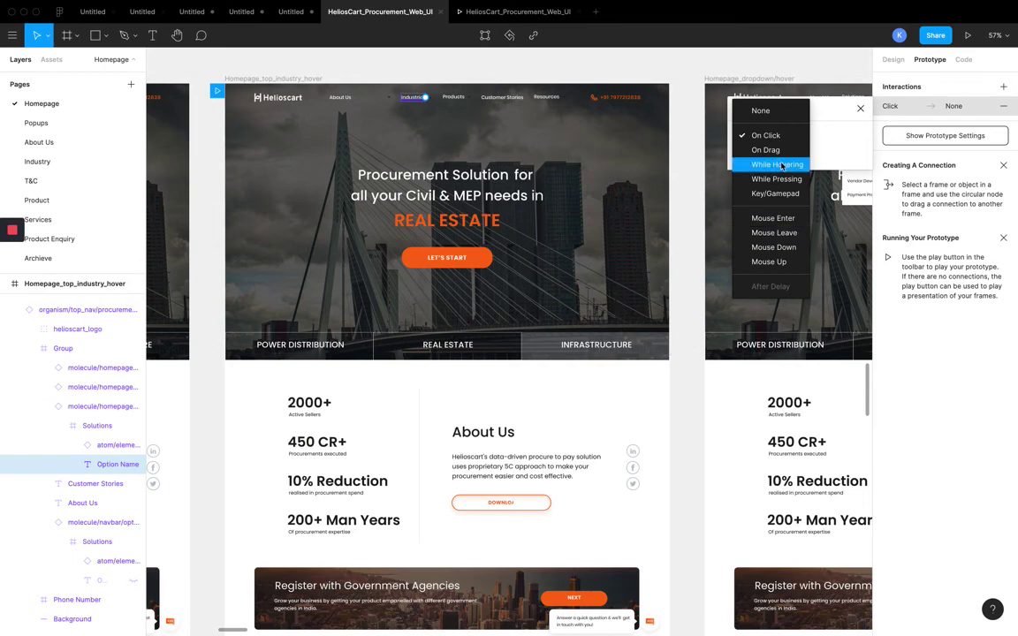
left_click(672, 366)
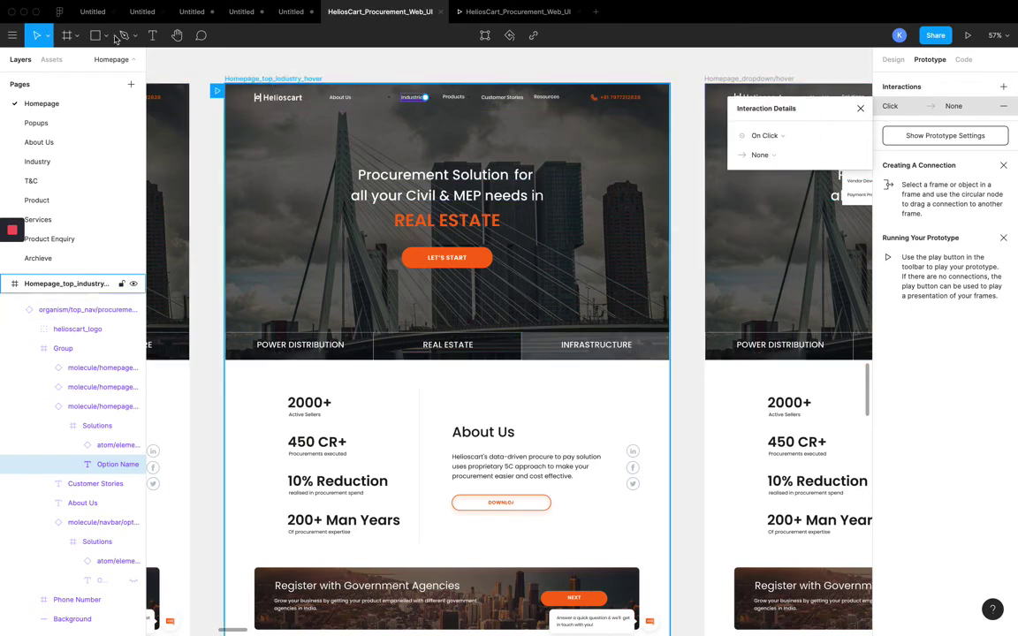
Step: Review the first Untitled file's Desktop - 3 frame and local components, and return to the HeliosCart_Procurement_Web_UI design file
left_click(85, 16)
scroll(400, 250, "down", 3)
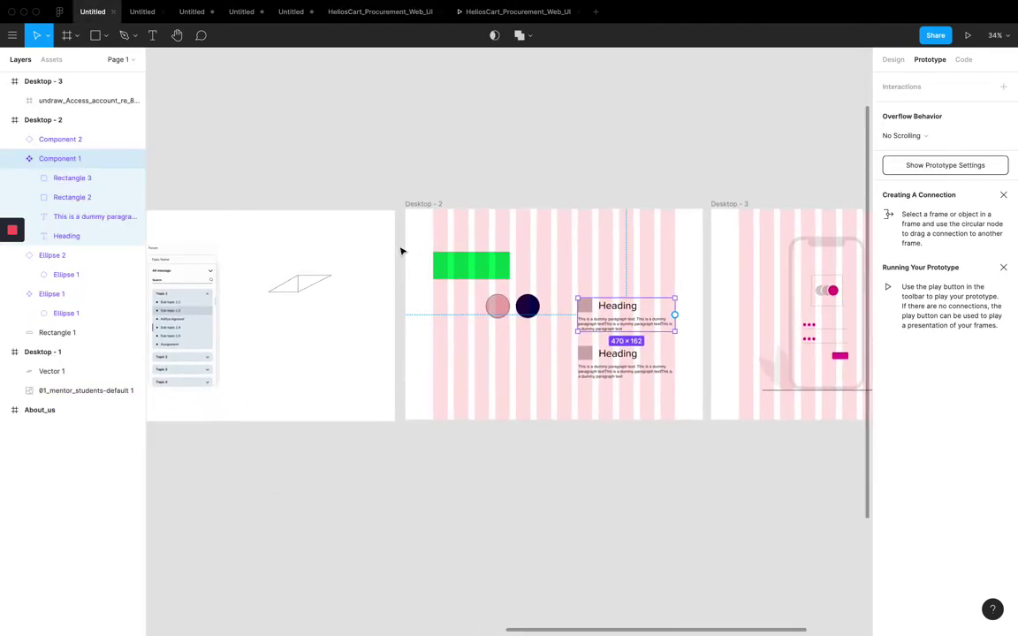
scroll(401, 251, "right", 10)
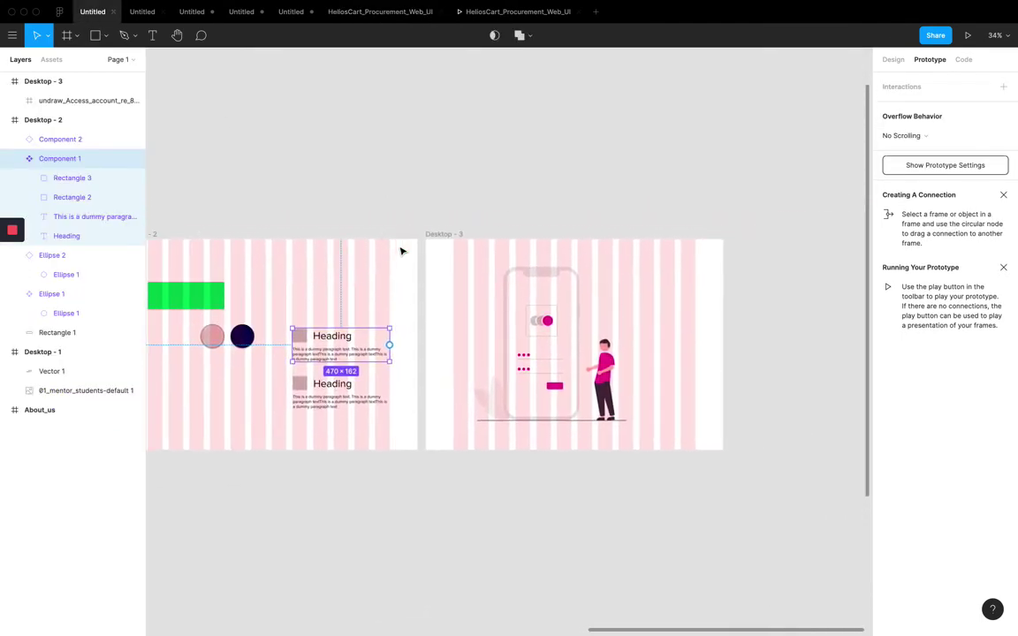
scroll(400, 251, "up", 5)
scroll(398, 248, "down", 2)
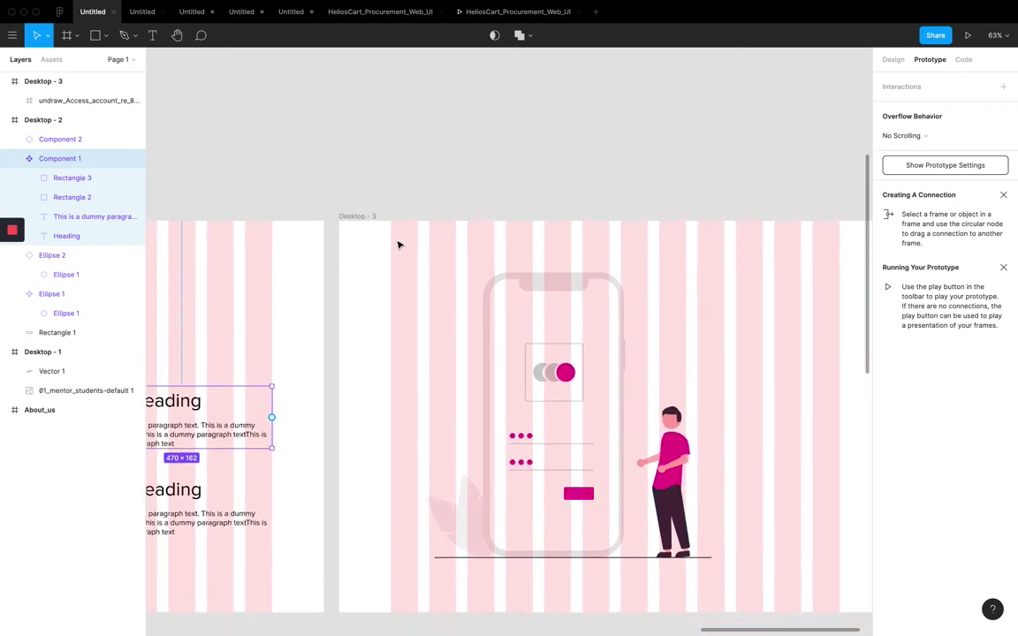
left_click(44, 60)
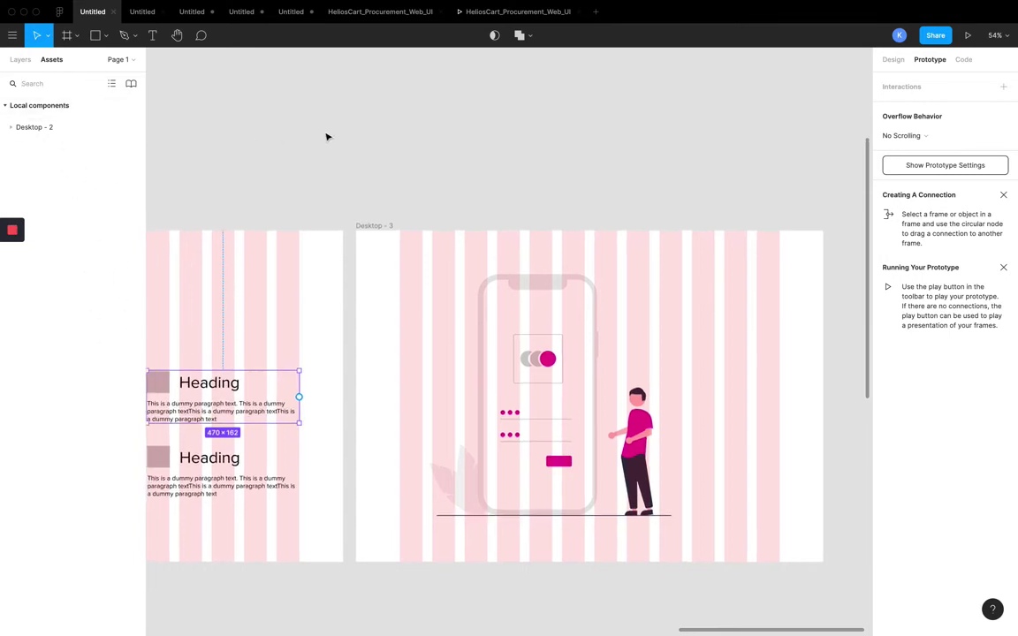
left_click(467, 15)
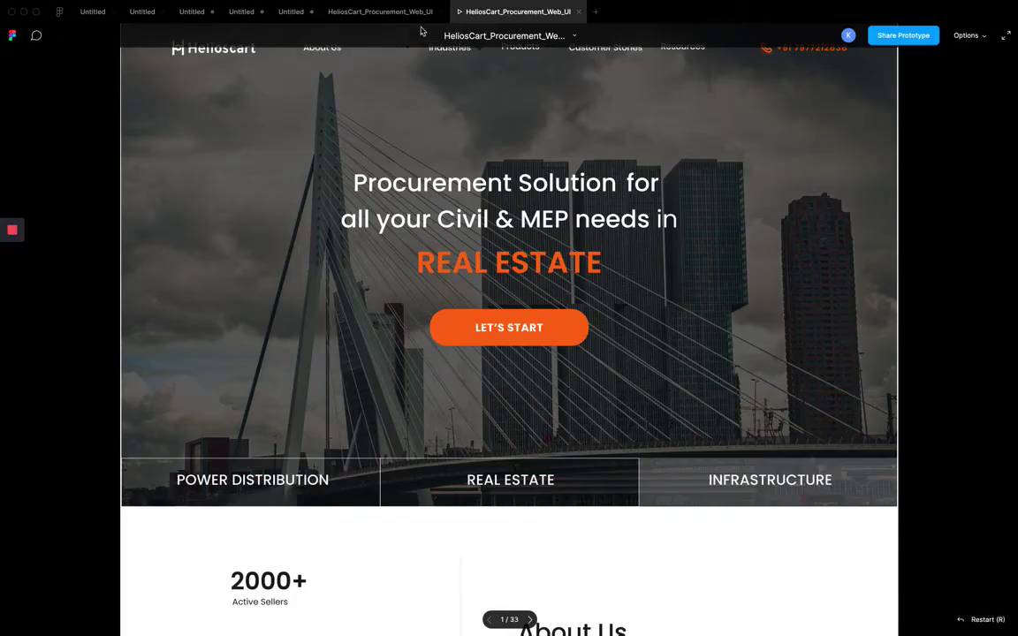
left_click(371, 12)
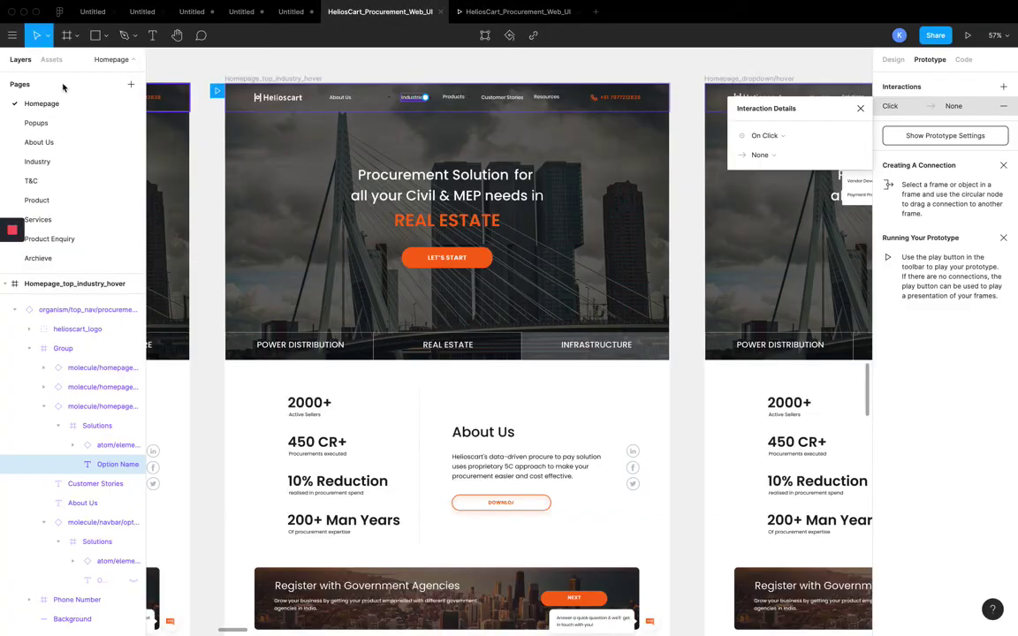
Step: Open the Helioscart_Procurement_UI file from the Procurement project of the Helioscart team
left_click(59, 13)
left_click(53, 232)
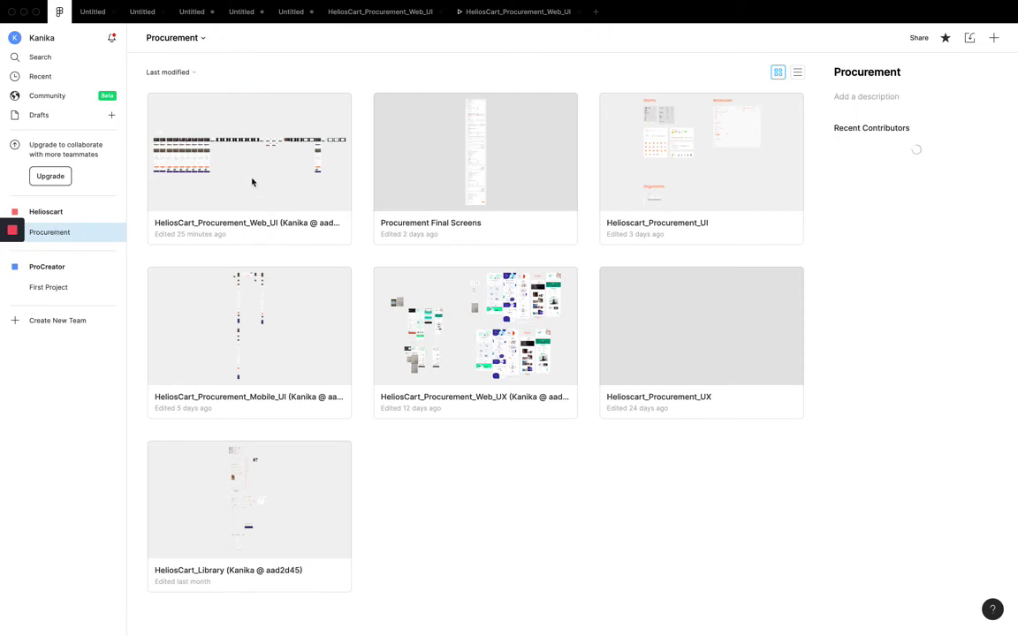
left_click(696, 189)
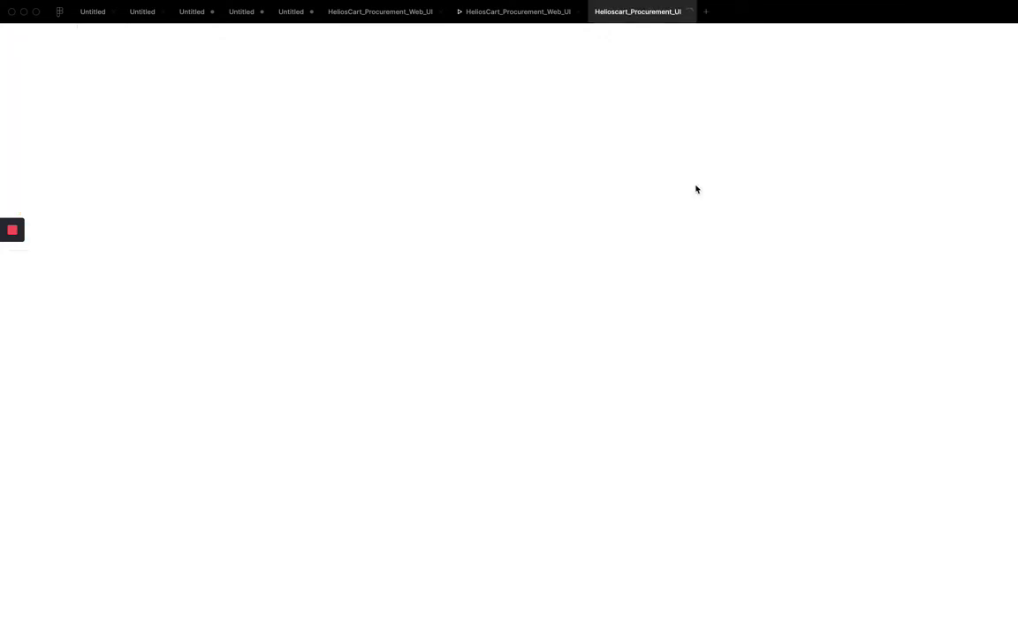
mouse_move(11, 232)
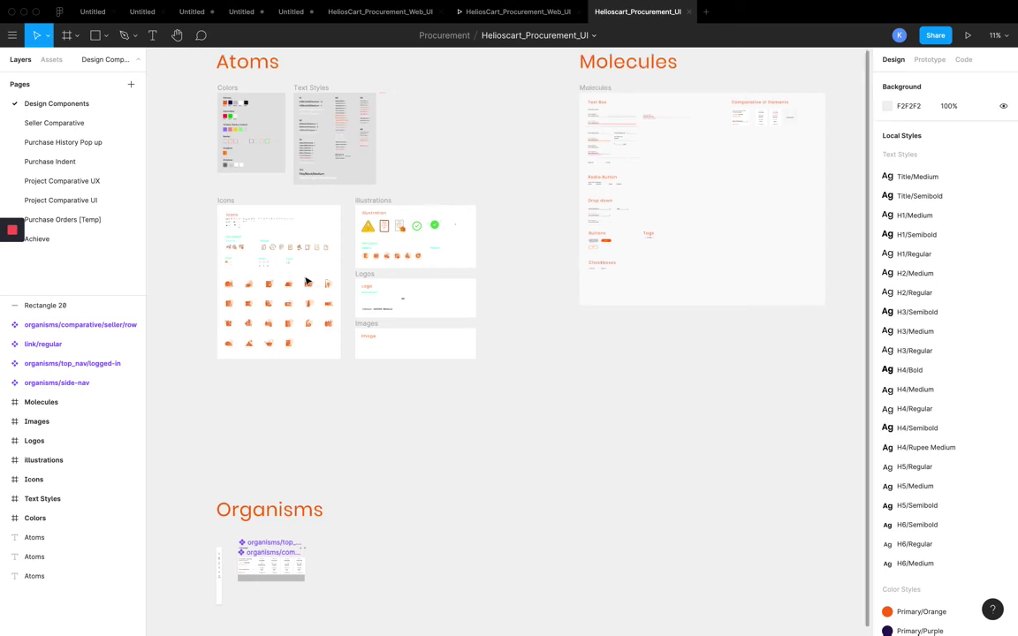
Step: Examine how the Design Components page organises its elements into Atoms, Molecules and Organisms
scroll(304, 337, "up", 3)
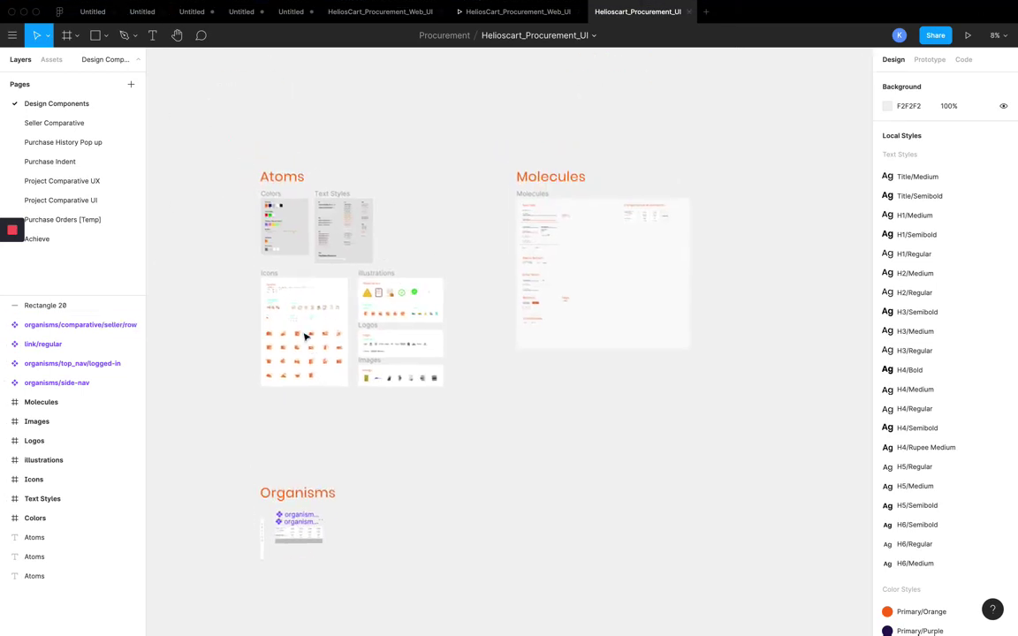
scroll(413, 245, "right", 3)
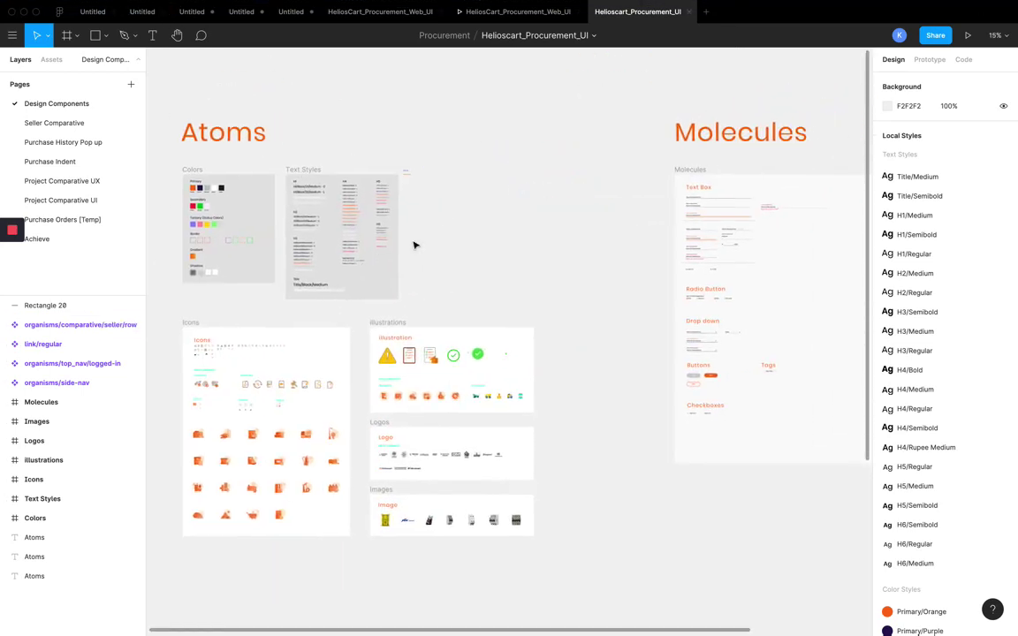
scroll(413, 245, "down", 5)
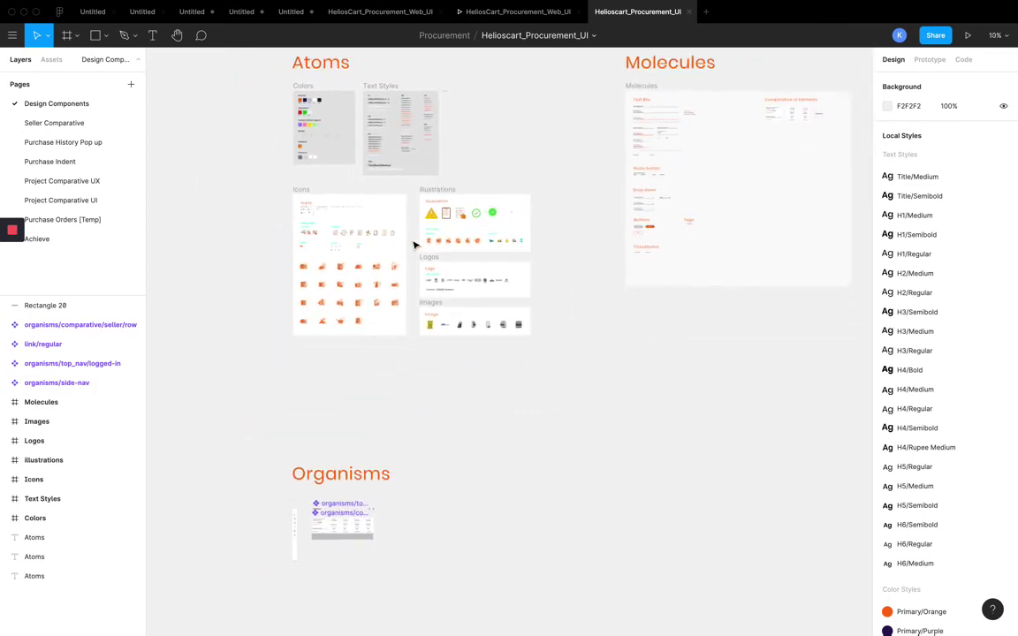
scroll(414, 245, "up", 5)
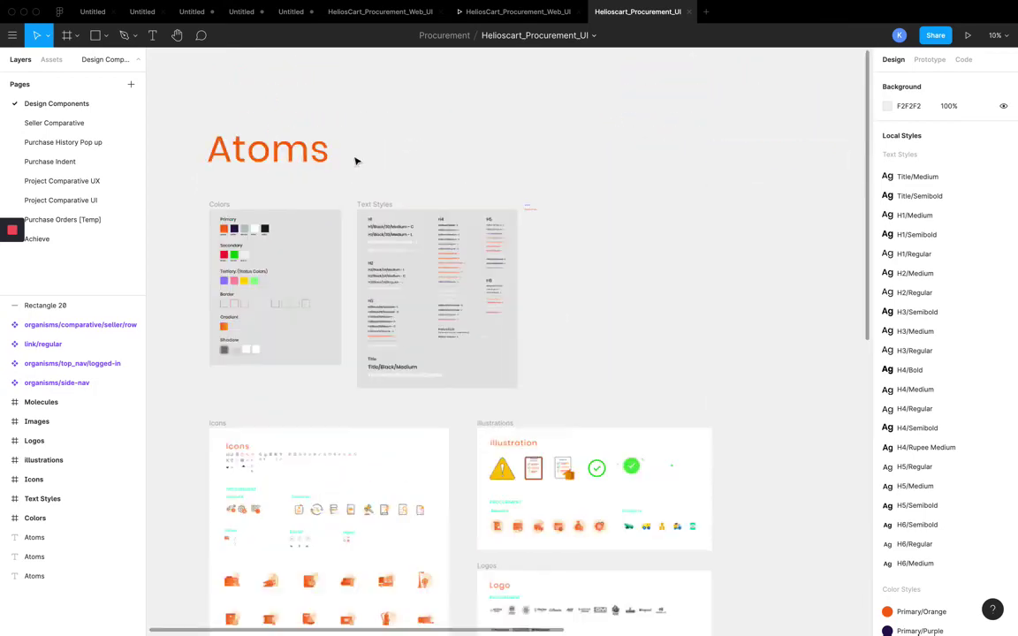
scroll(359, 164, "down", 5)
scroll(572, 266, "down", 5)
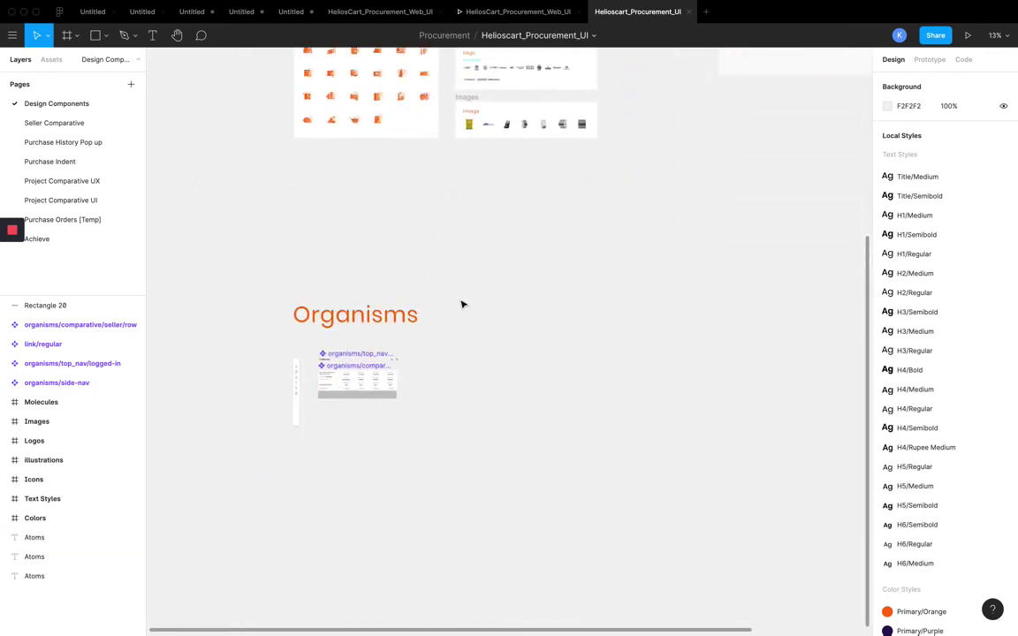
scroll(386, 293, "up", 1)
scroll(386, 293, "up", 5)
scroll(382, 282, "up", 8)
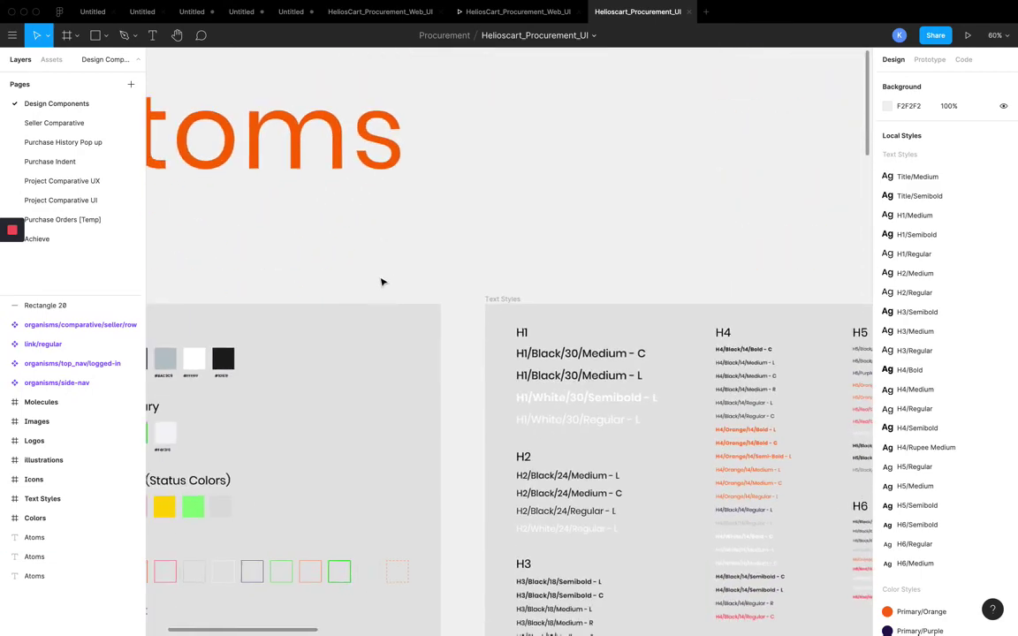
Step: Examine the Colors and Text Styles frames under Atoms, including the colour groups and heading style names
scroll(382, 282, "down", 2)
scroll(436, 287, "left", 3)
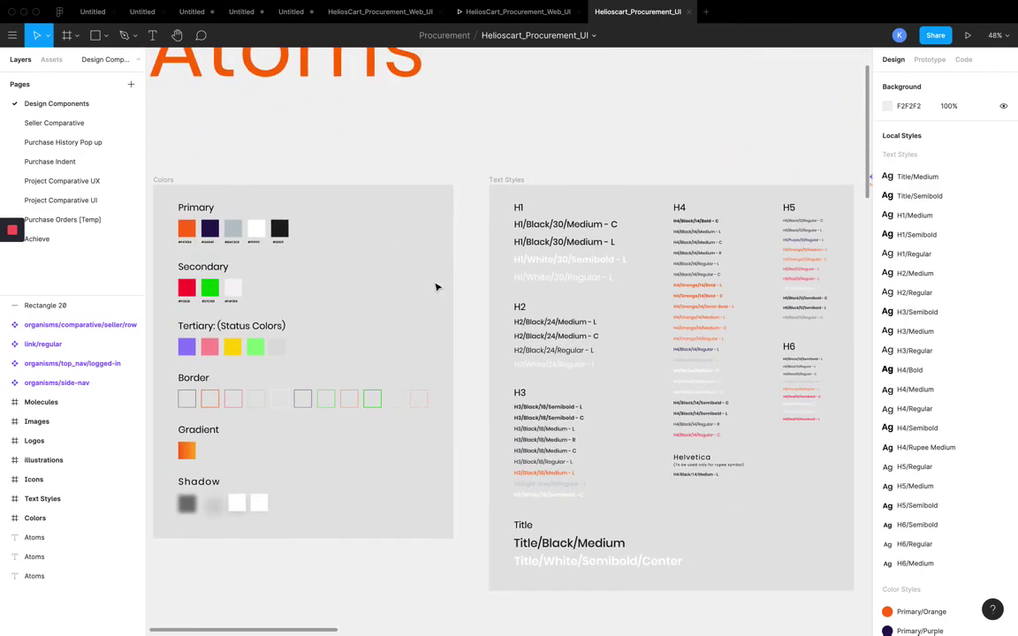
scroll(262, 270, "down", 3)
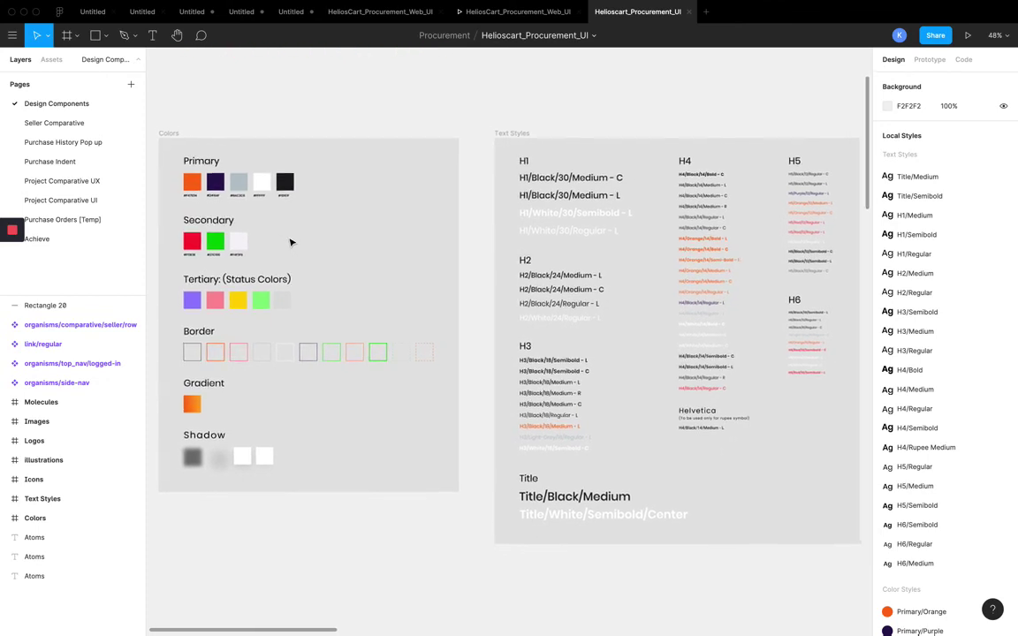
scroll(292, 243, "down", 1)
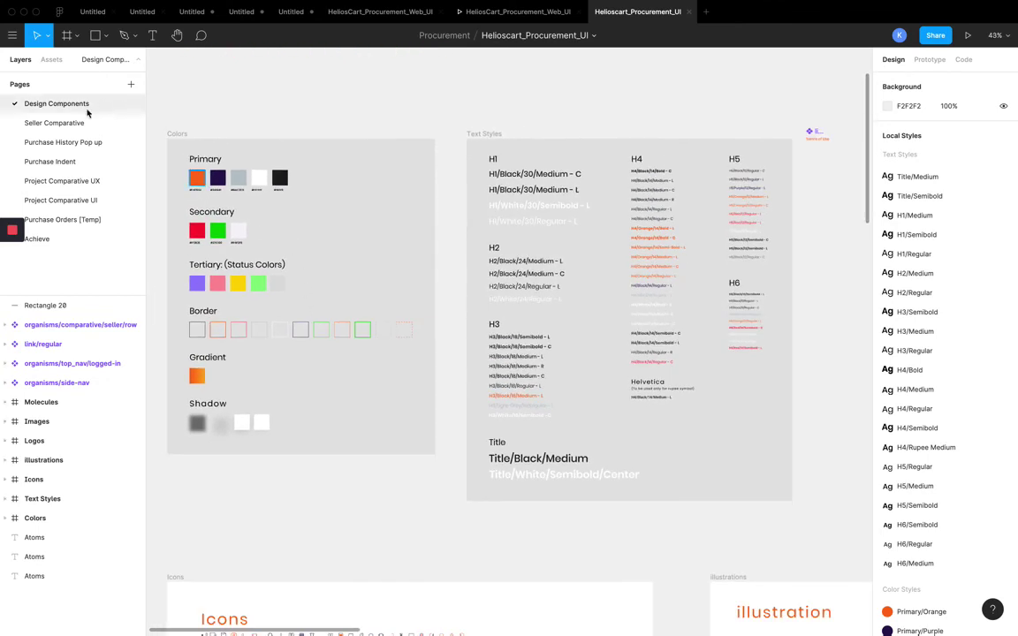
scroll(306, 259, "down", 3)
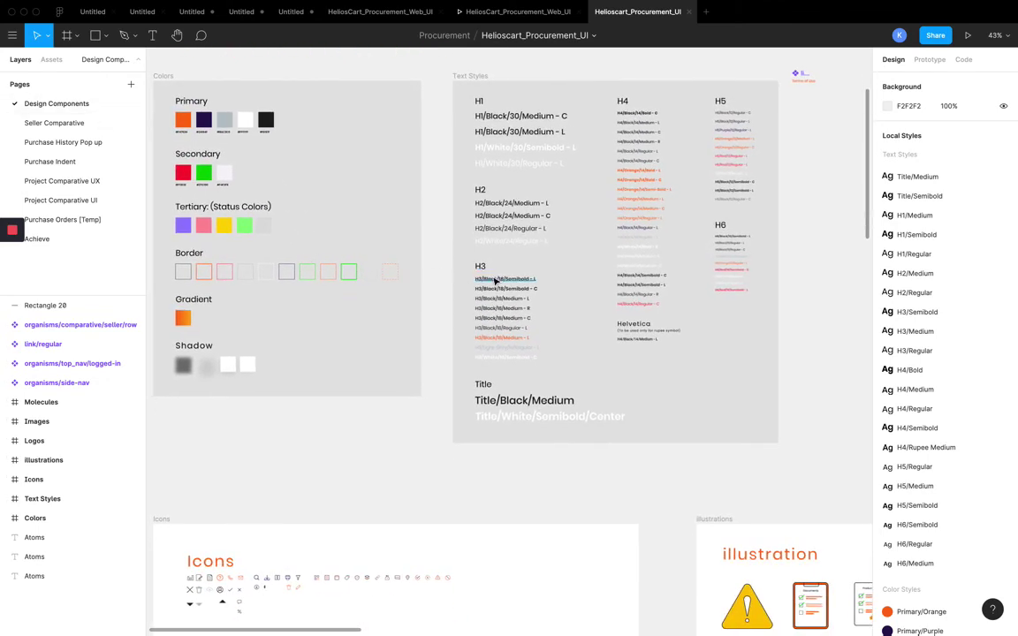
scroll(487, 281, "down", 2)
scroll(487, 212, "up", 3)
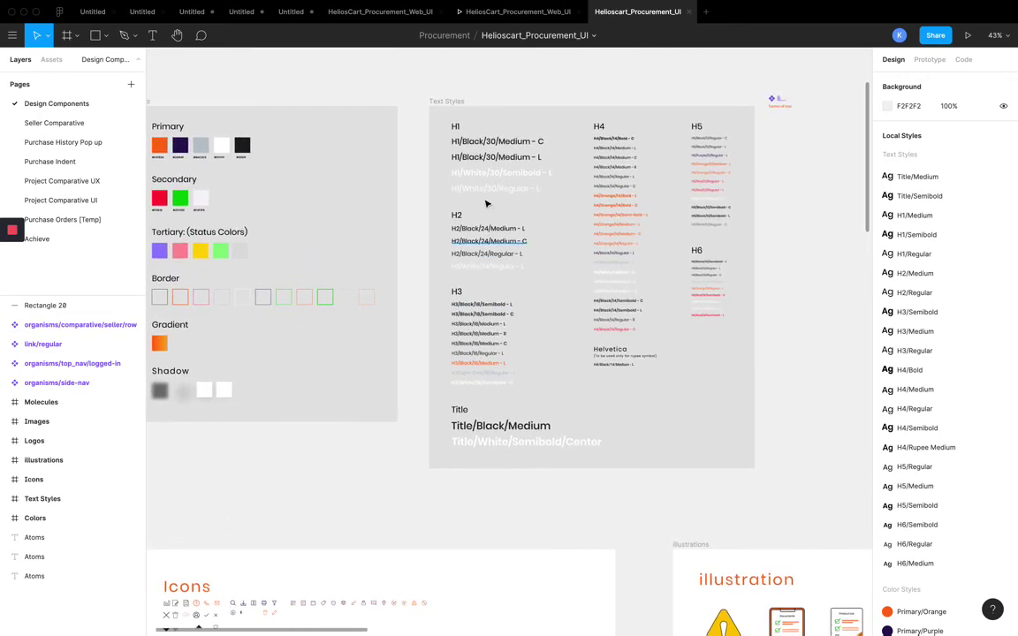
scroll(485, 204, "up", 5)
scroll(495, 170, "up", 2)
scroll(495, 180, "right", 4)
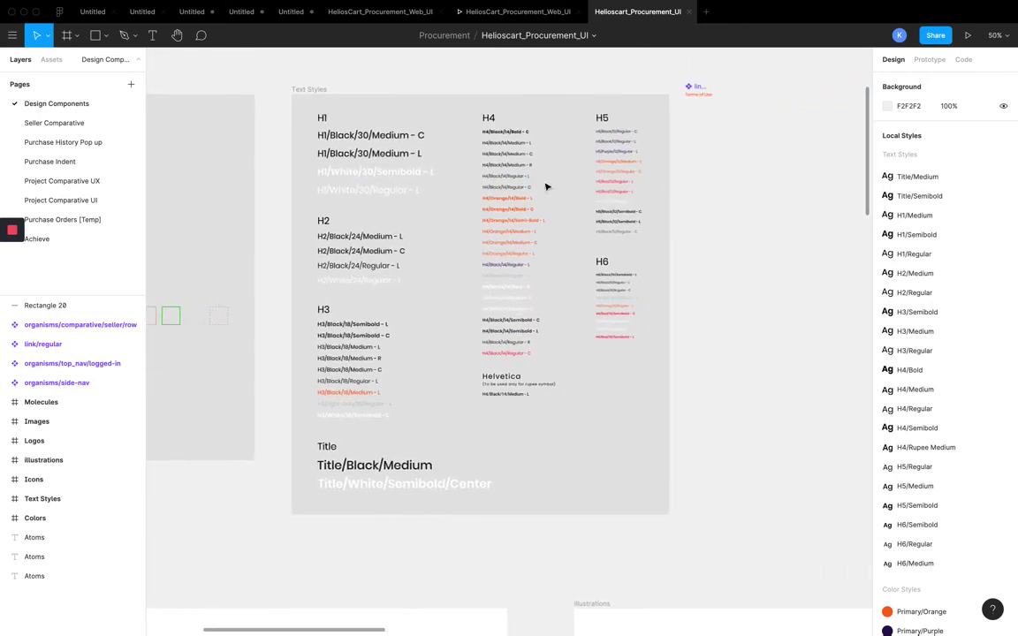
scroll(418, 216, "left", 2)
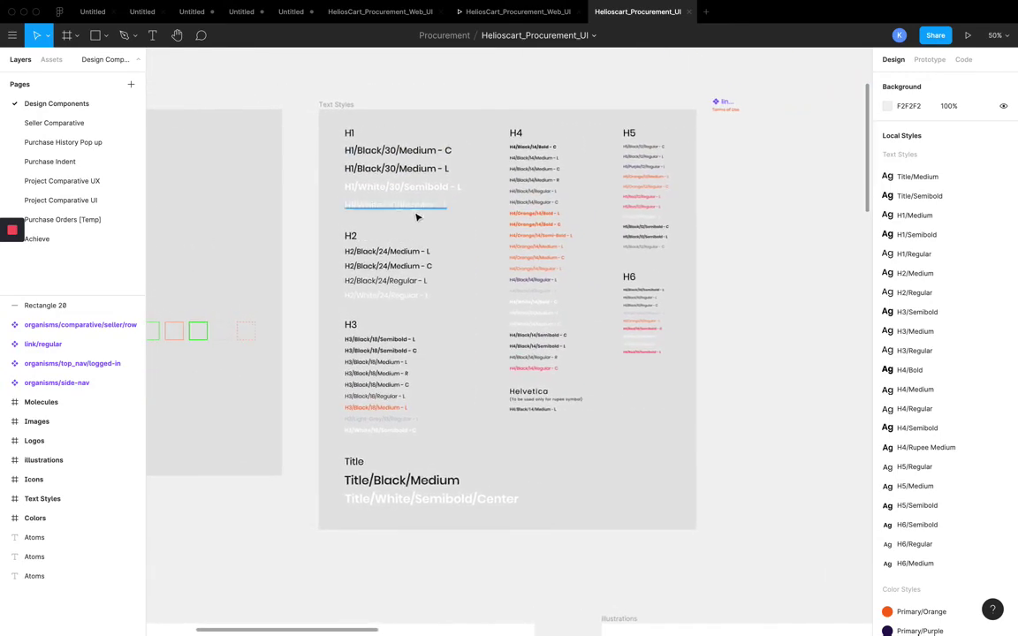
scroll(502, 220, "up", 3)
scroll(609, 191, "down", 2)
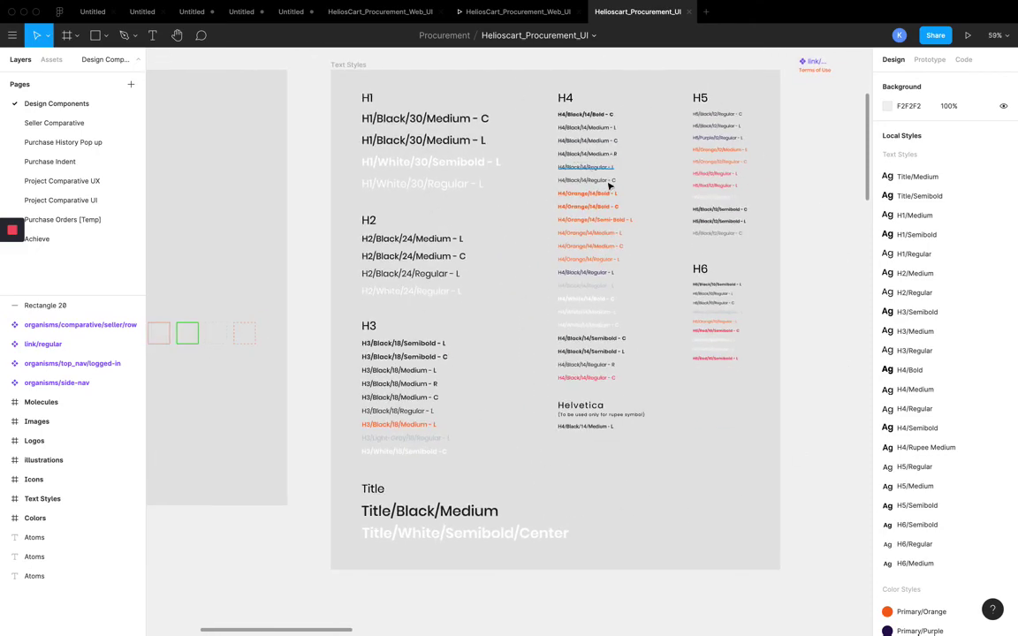
scroll(600, 164, "up", 1)
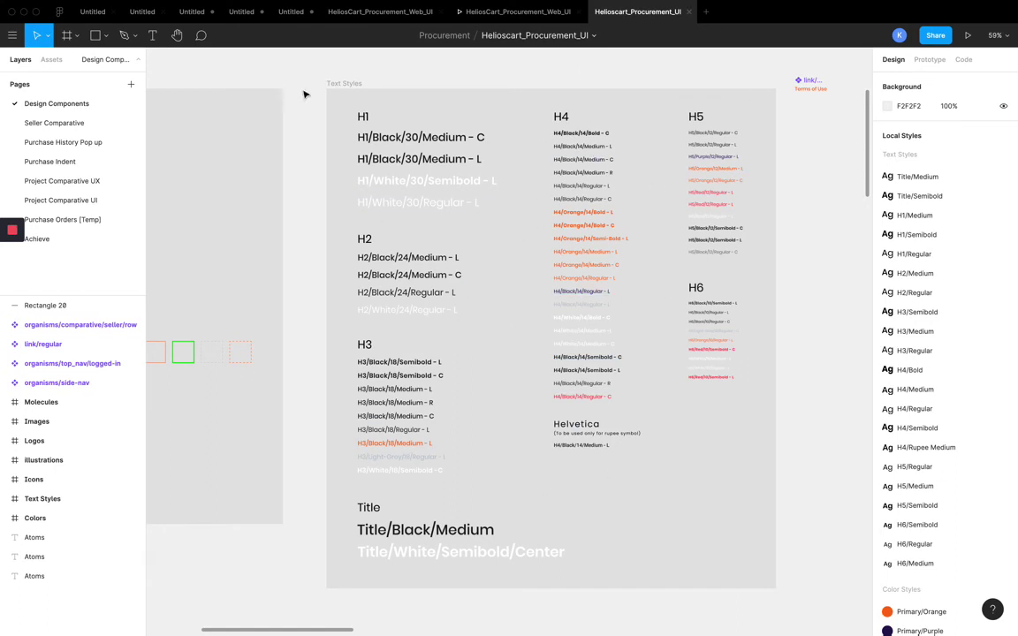
Step: Switch to the first Untitled file and add the text "Sample Text" below the parallelogram in the Desktop - 1 frame
left_click(92, 11)
scroll(336, 170, "right", 3)
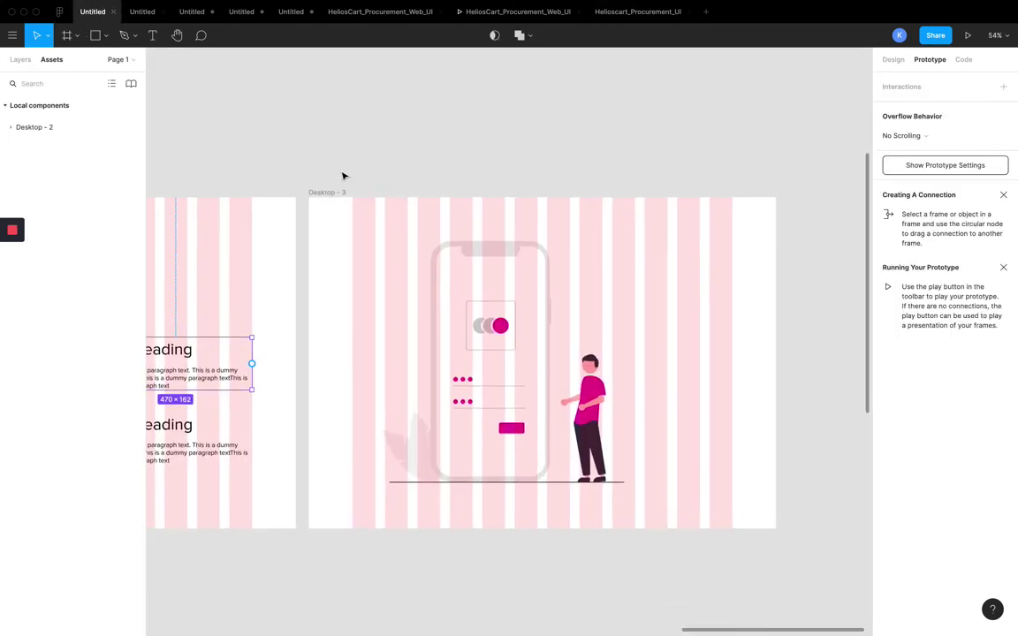
scroll(343, 176, "left", 10)
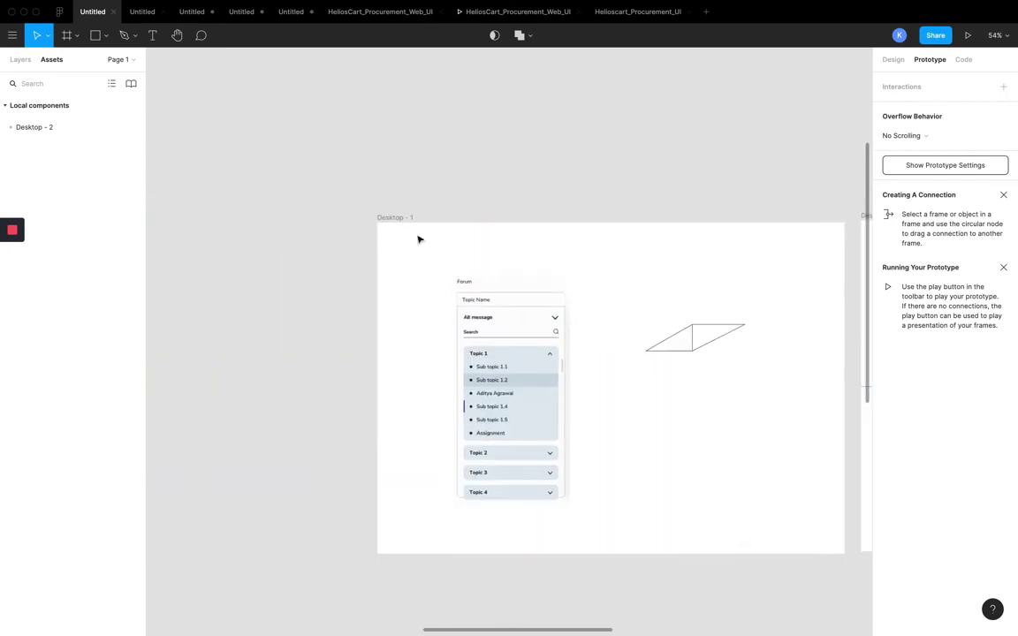
scroll(419, 239, "up", 3)
key("t")
key("Escape")
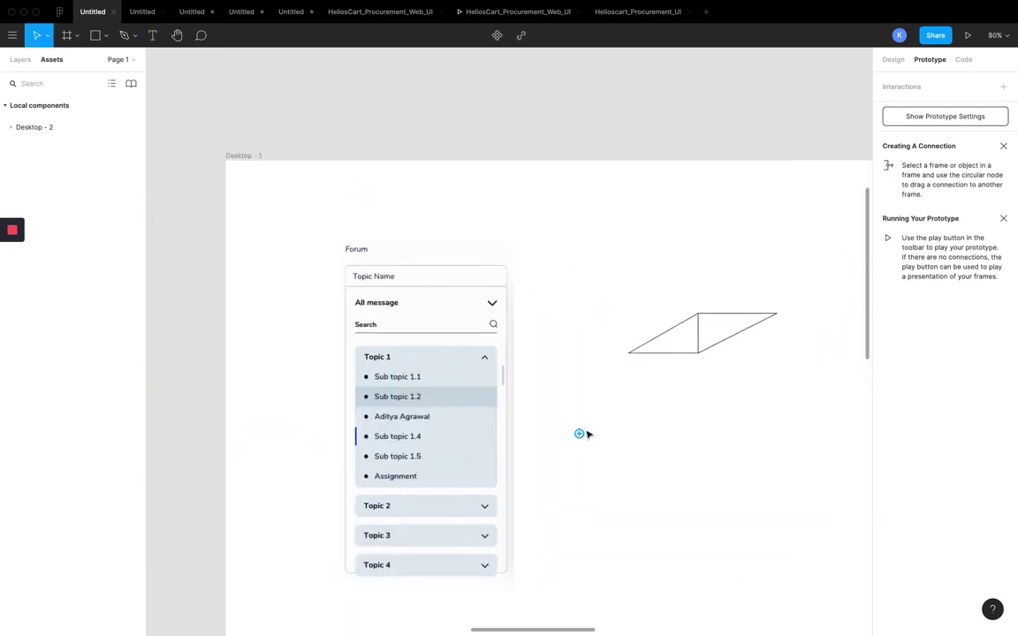
type("Sample Tex")
key("Escape")
left_click(698, 486)
left_click(614, 435)
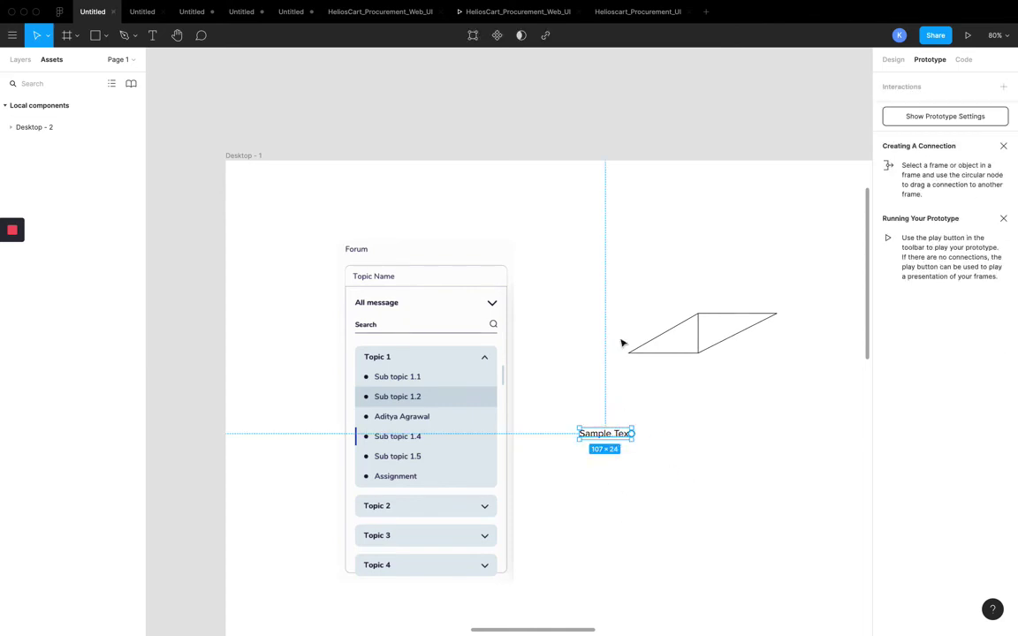
Step: Turn the Sample Text layer into a component and show its design properties
left_click(497, 35)
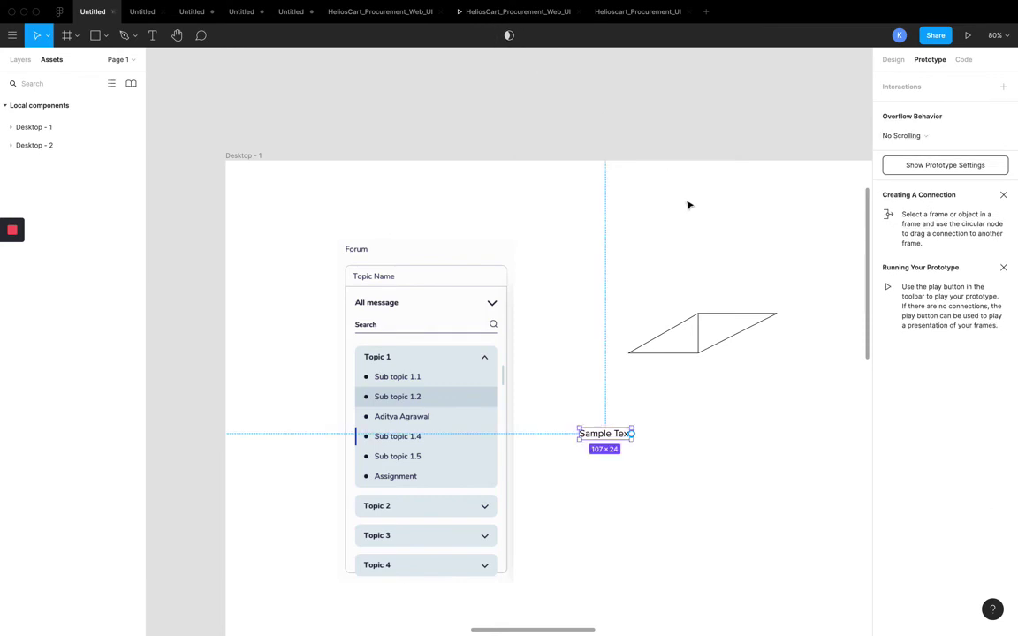
left_click(892, 59)
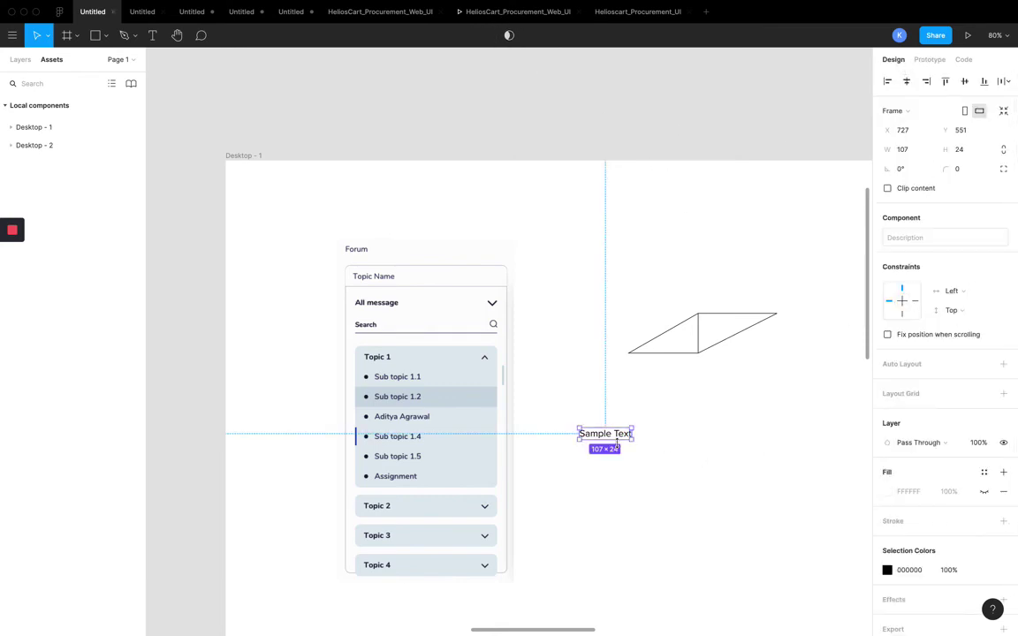
scroll(796, 470, "down", 2)
scroll(796, 470, "right", 2)
scroll(680, 401, "up", 5)
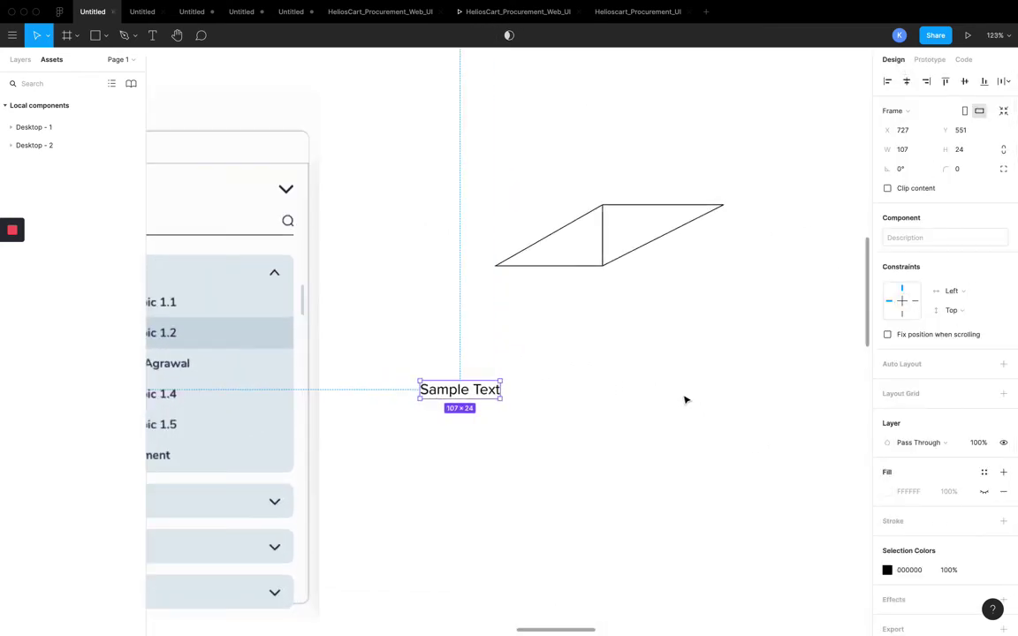
Step: Copy the text layer inside the Sample Text component and place the copy beside it at X 927, Y 551
double_click(473, 393)
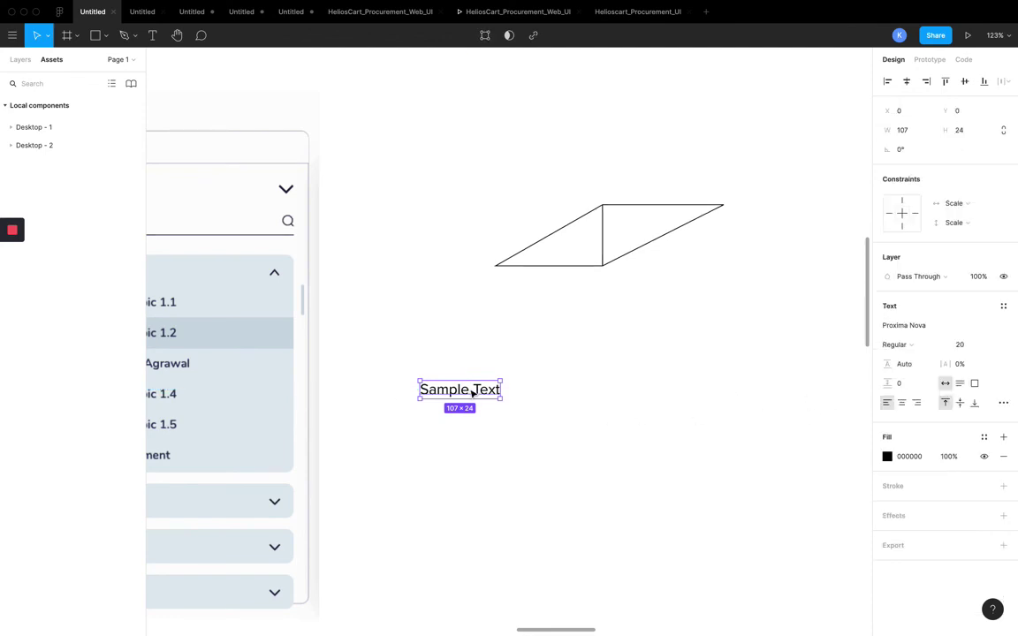
scroll(472, 393, "down", 3)
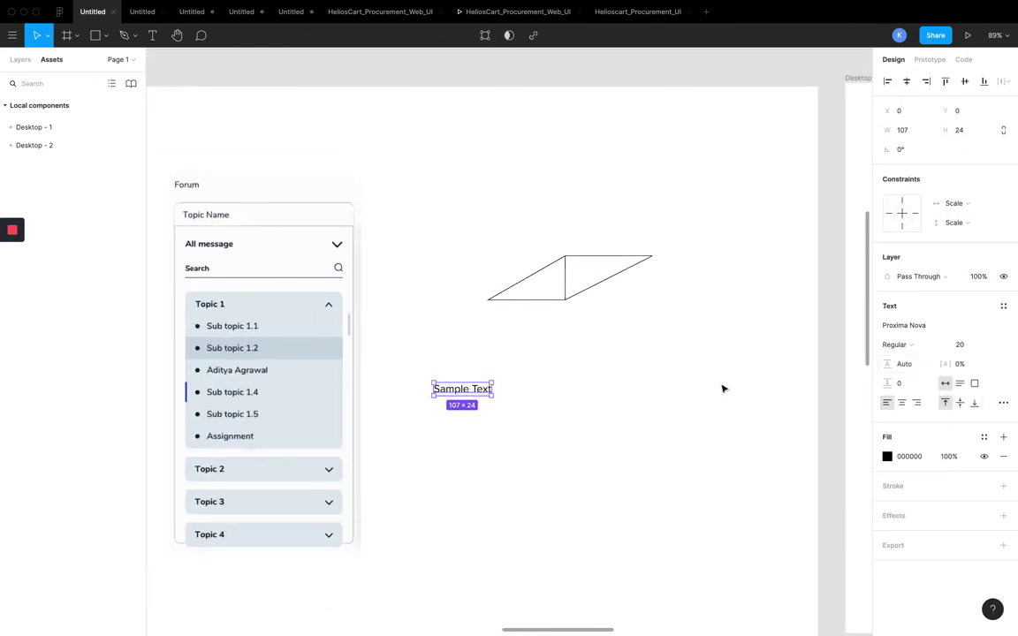
key("ctrl+v")
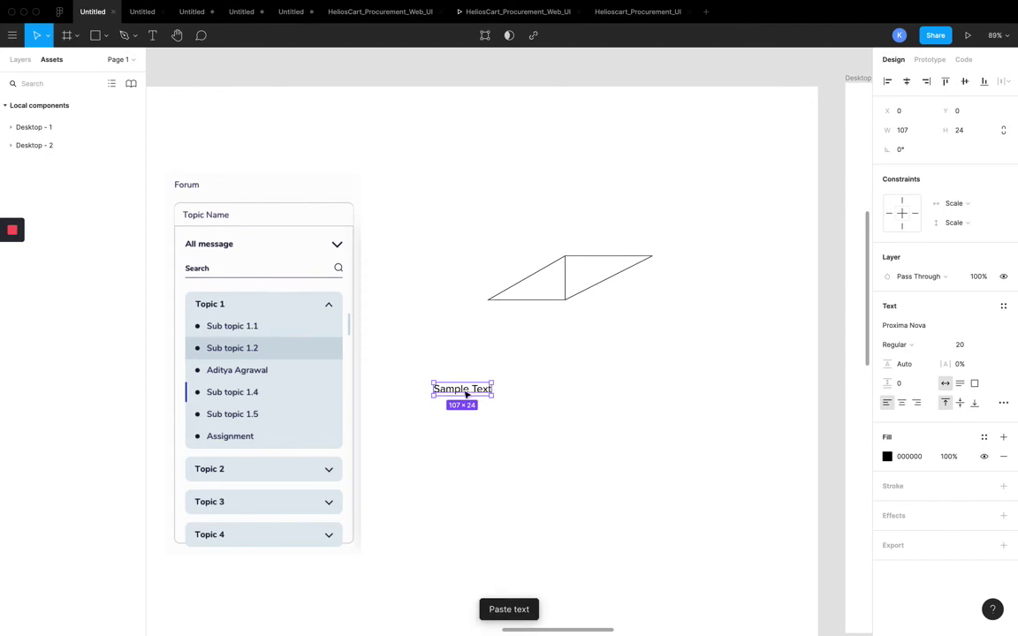
left_click_drag(488, 392, 597, 392)
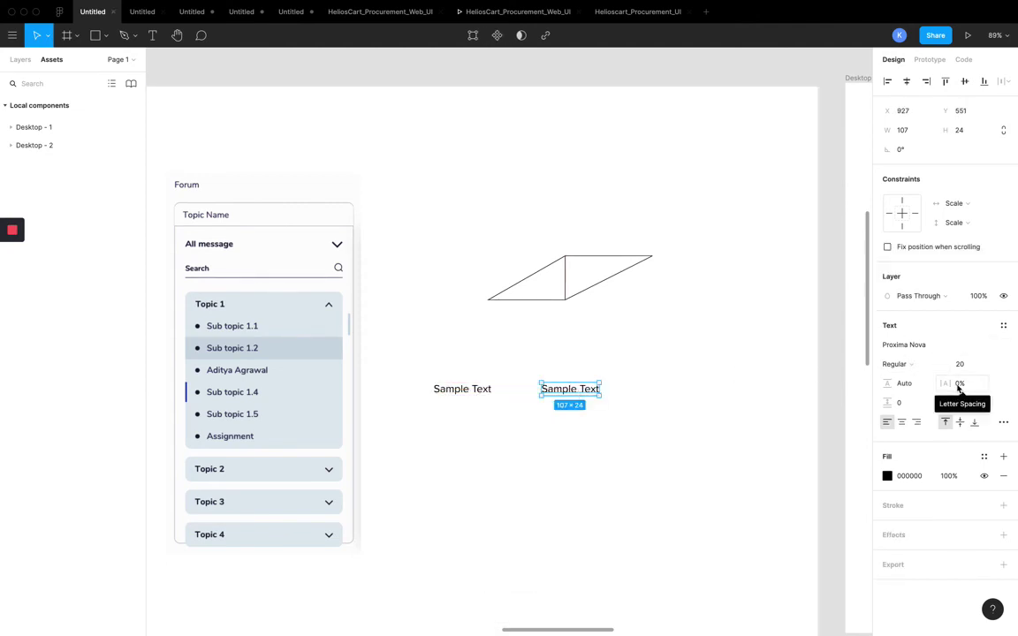
Step: Draw a rectangle about 72 × 62 below the first Sample Text and set its fill to FF0000
key("r")
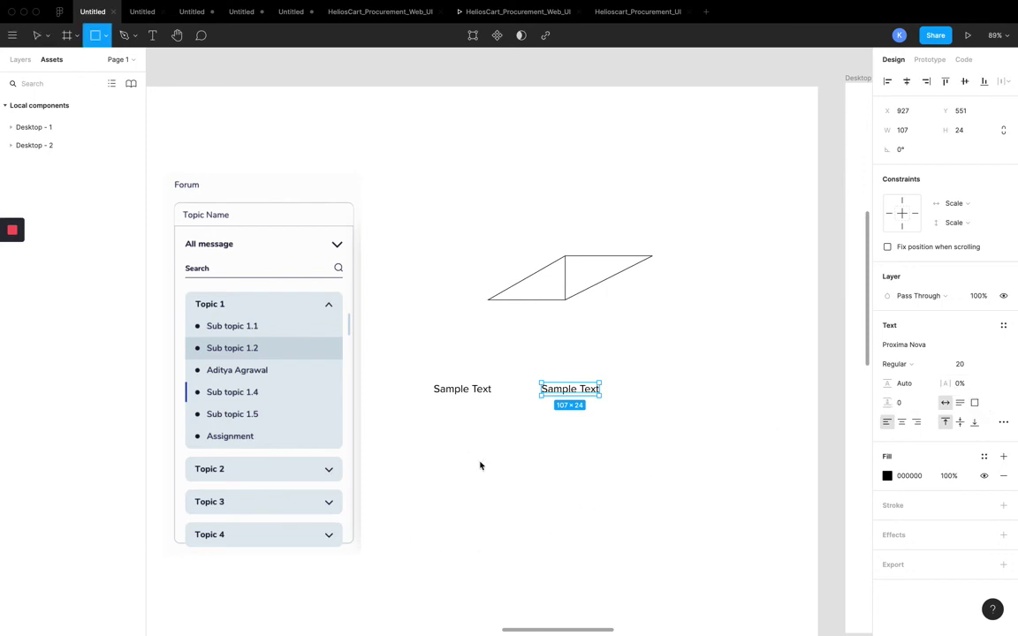
mouse_move(436, 425)
left_mouse_down()
mouse_move(485, 470)
mouse_move(477, 459)
left_mouse_up()
left_click(887, 344)
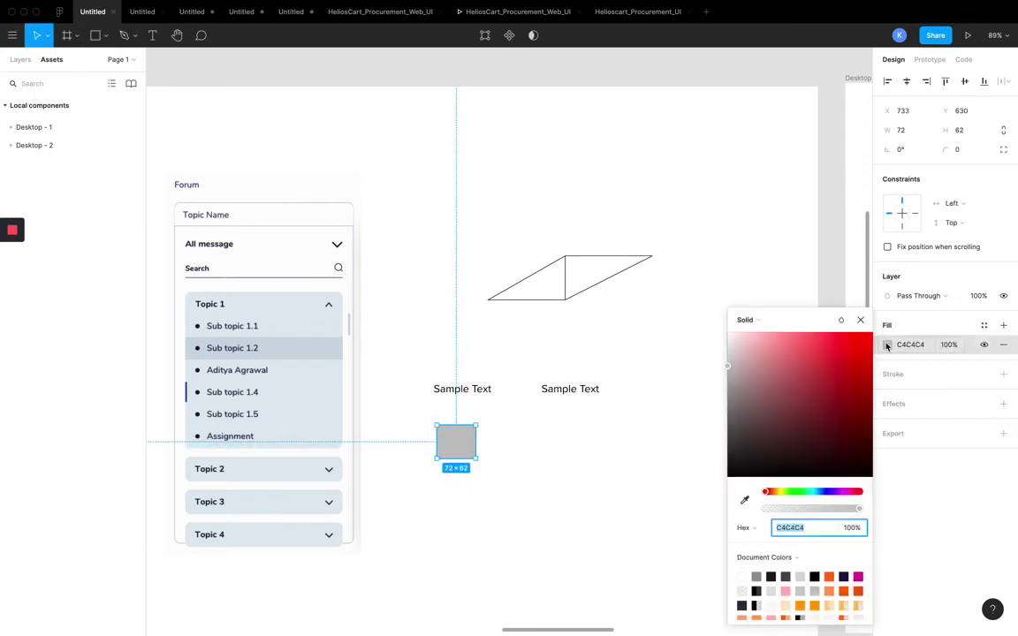
mouse_move(838, 423)
left_mouse_down()
mouse_move(839, 358)
mouse_move(918, 254)
left_mouse_up()
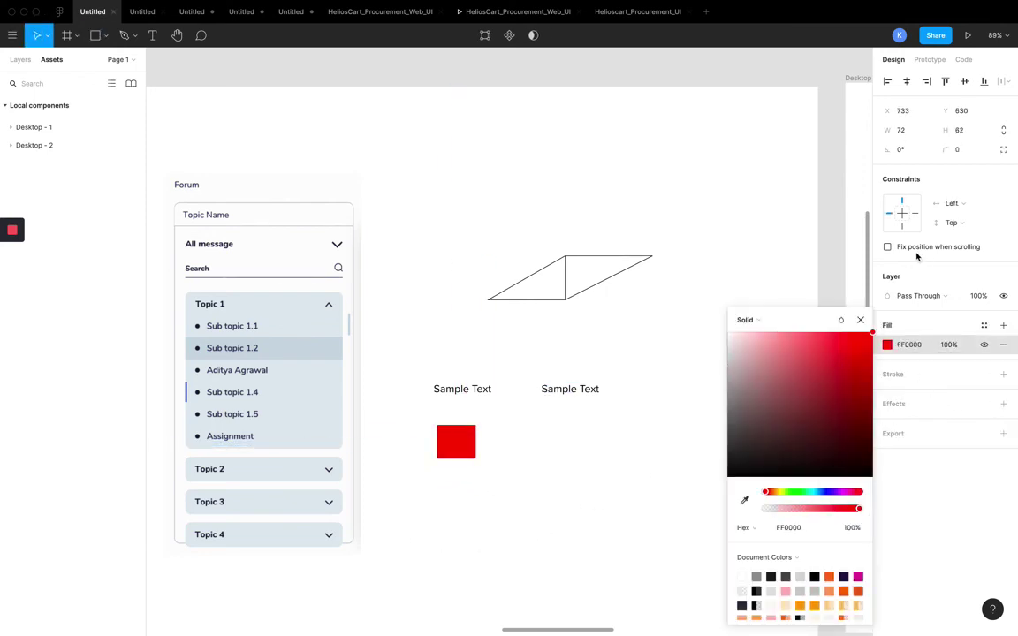
left_click(682, 438)
Step: Try adding a second, linear gradient fill to the red rectangle, and undo it
left_click(460, 439)
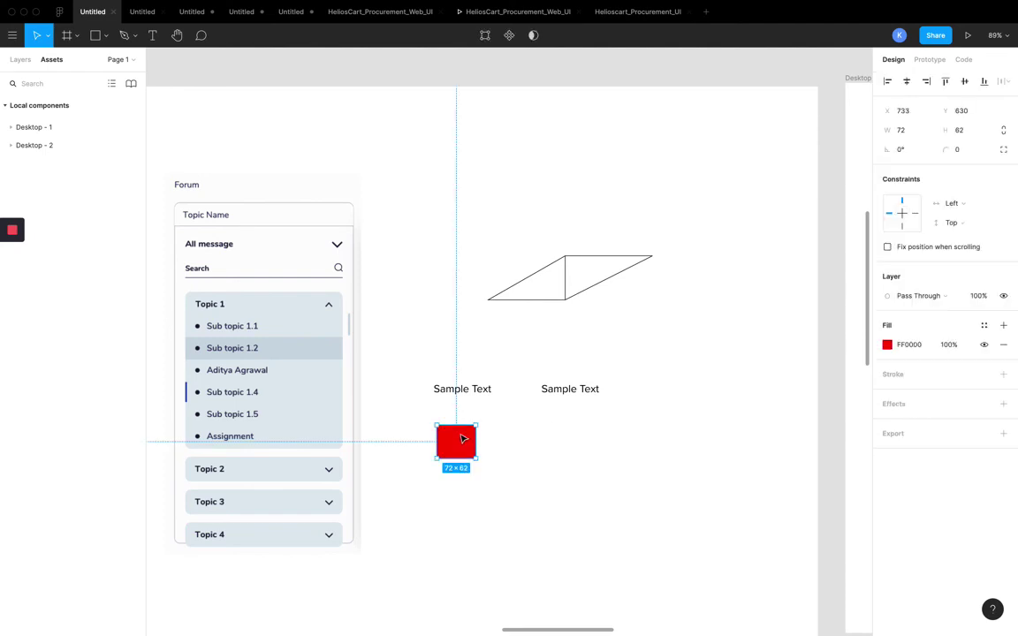
left_click(1003, 327)
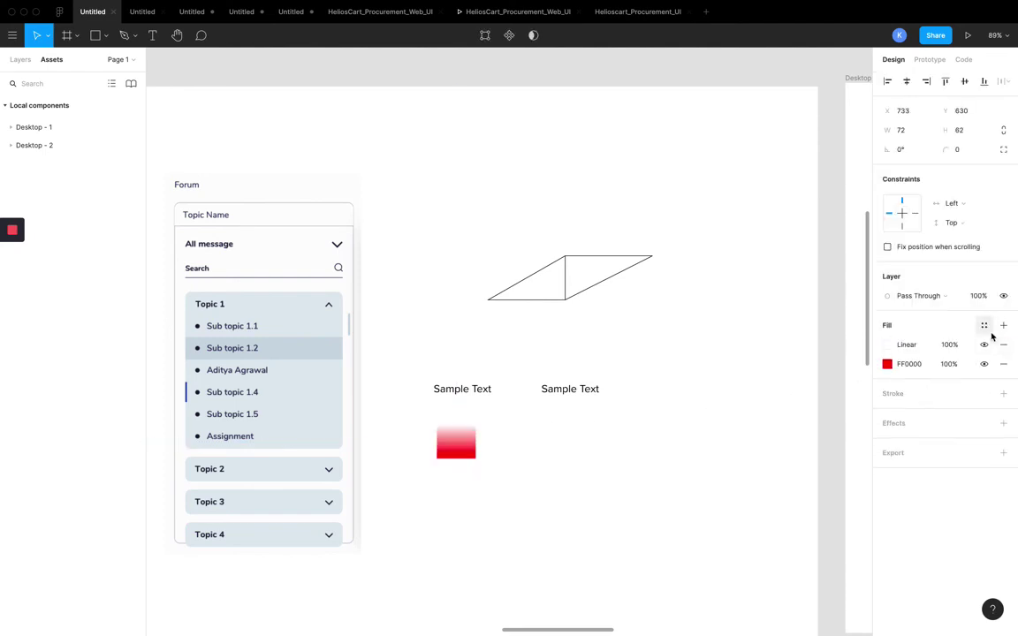
key("ctrl+z")
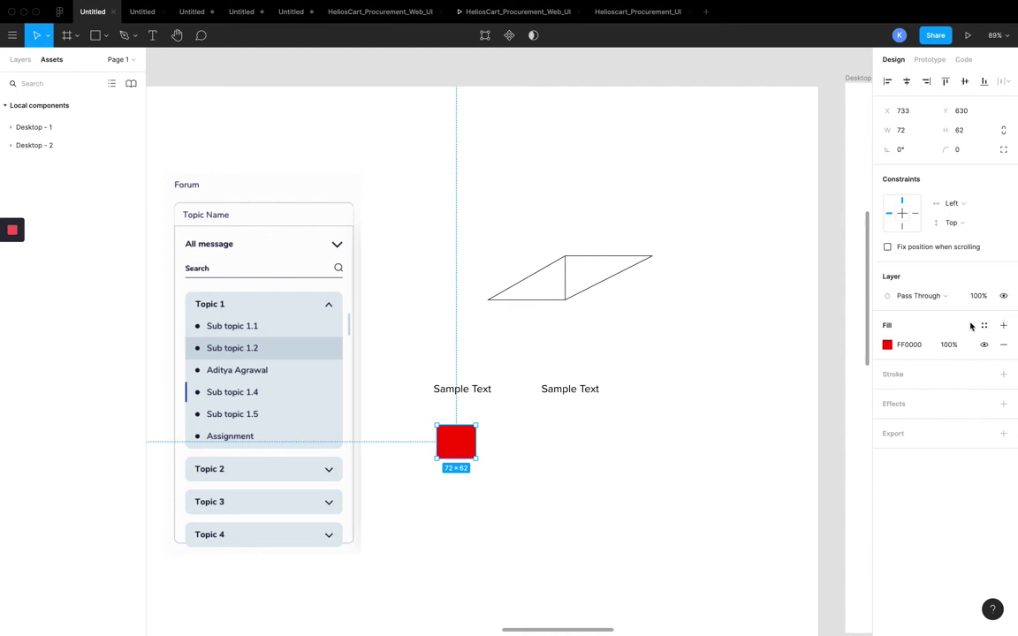
Step: Save the red rectangle's fill as a colour style named Red
left_click(1002, 326)
key("ctrl+z")
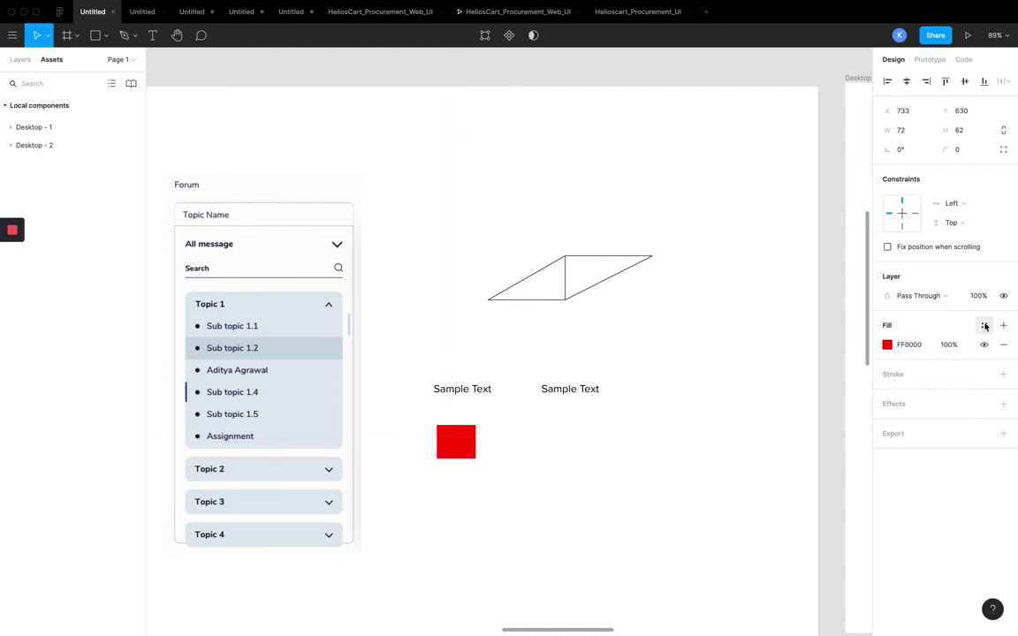
left_click(984, 325)
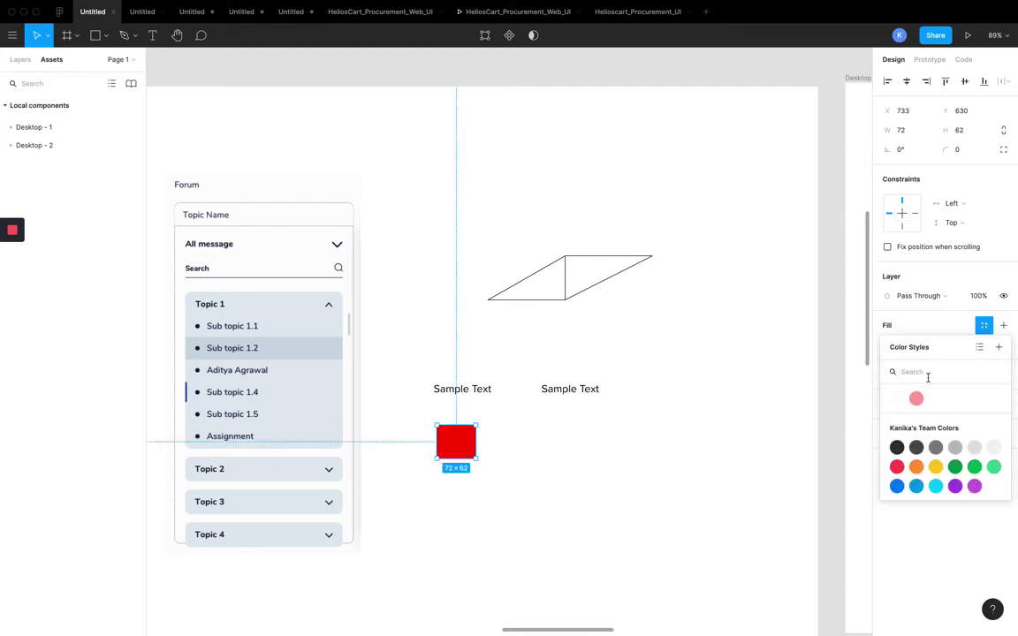
left_click(999, 347)
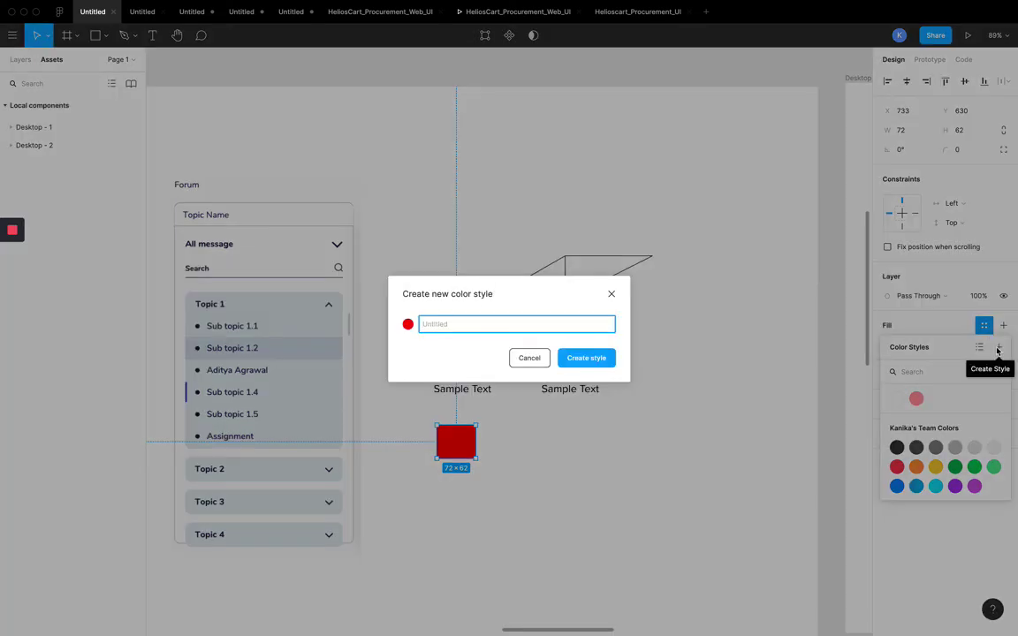
type("Red")
key("Return")
left_click(639, 442)
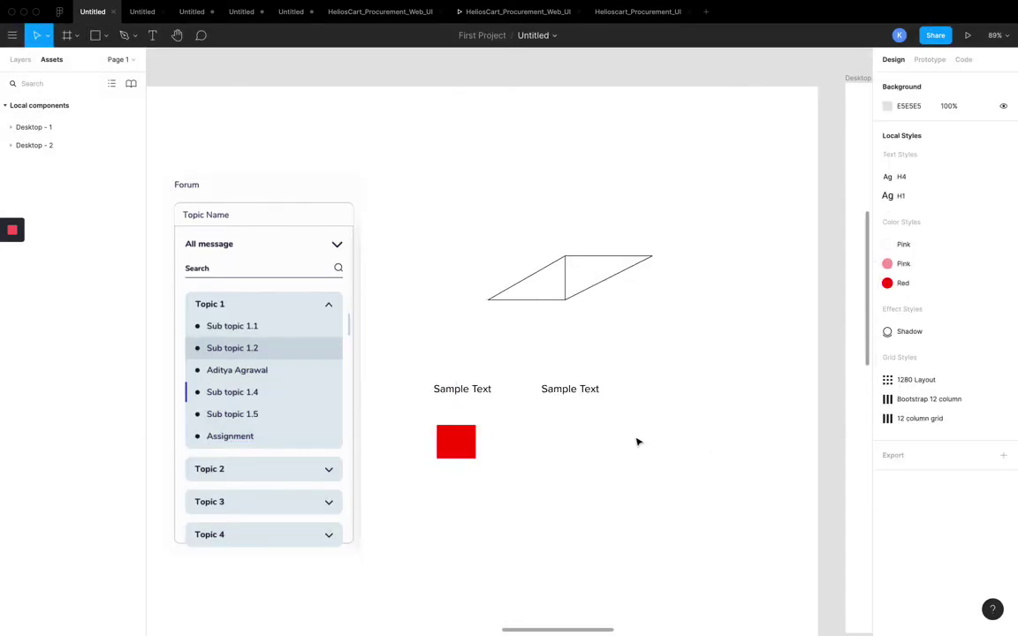
left_click(470, 454)
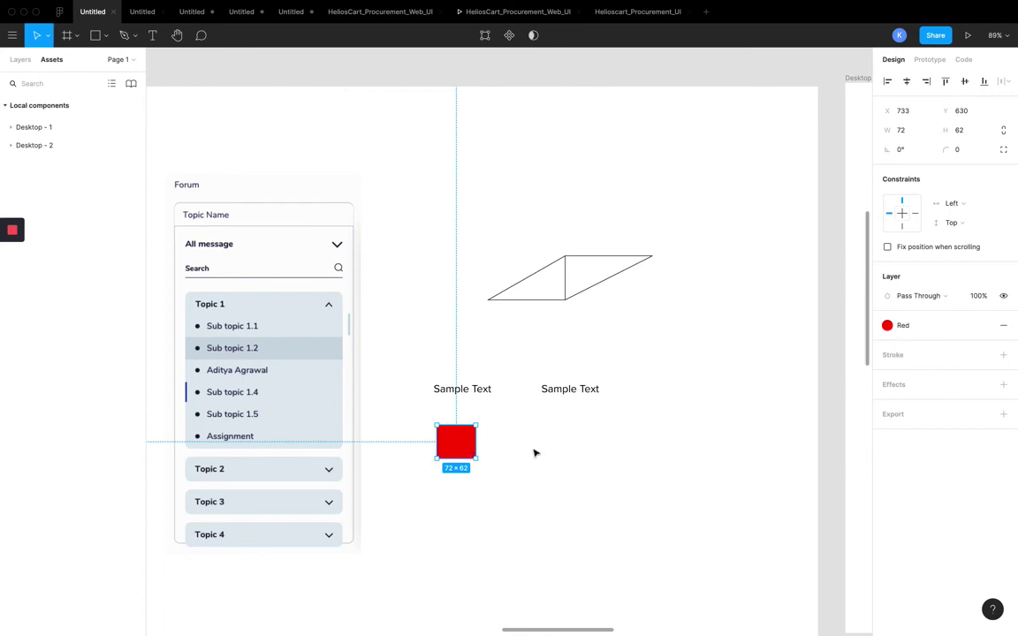
Step: Draw a rectangle about 102 × 77 beside the red one, below the second Sample Text, and give it a purple fill
left_click(564, 454)
key("r")
left_click_drag(525, 416, 581, 458)
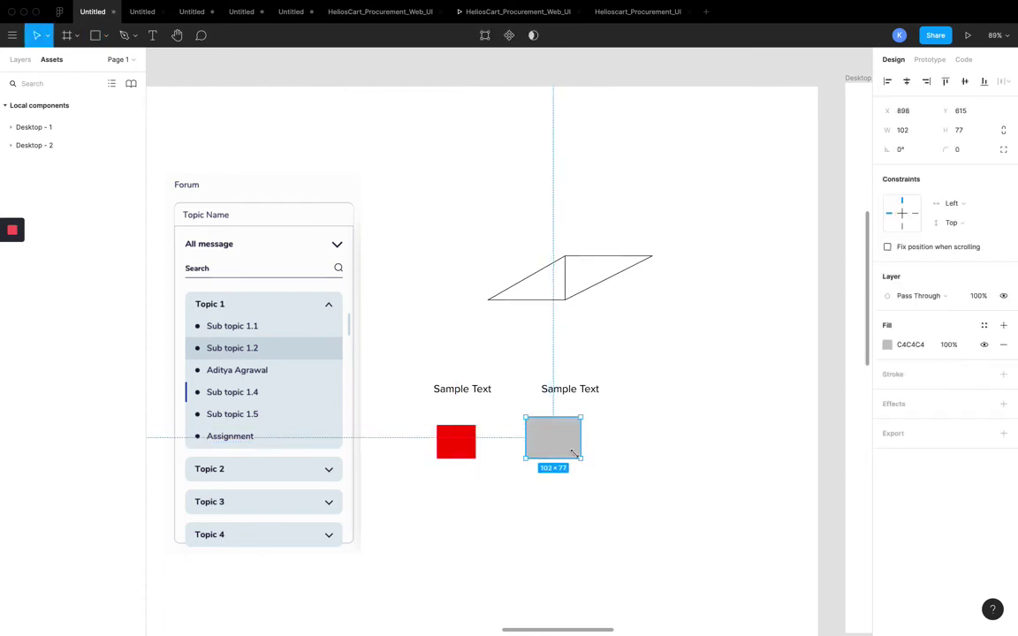
left_click(886, 348)
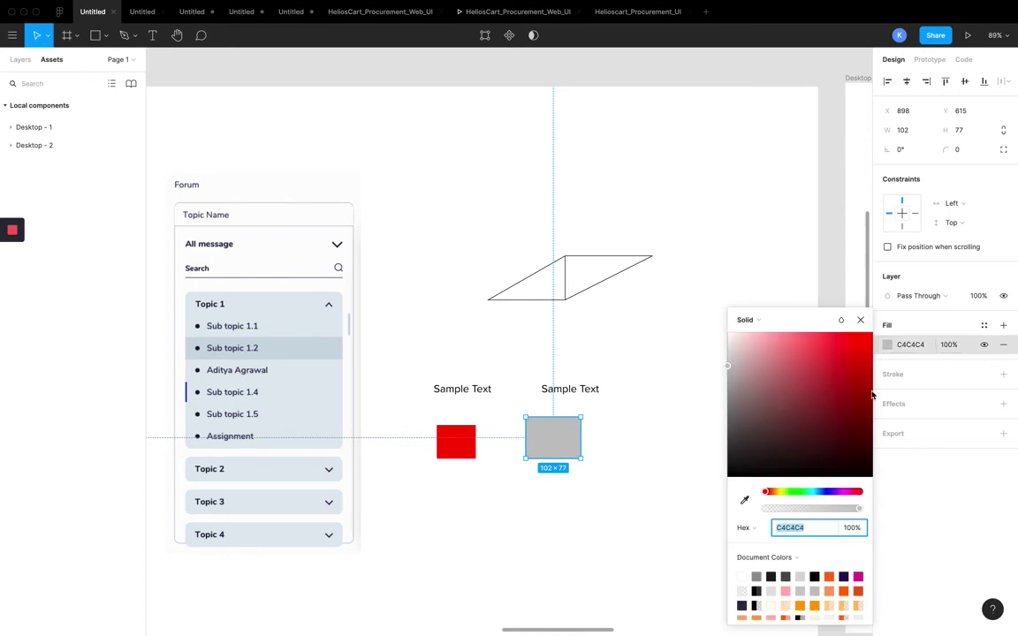
left_click_drag(840, 491, 877, 495)
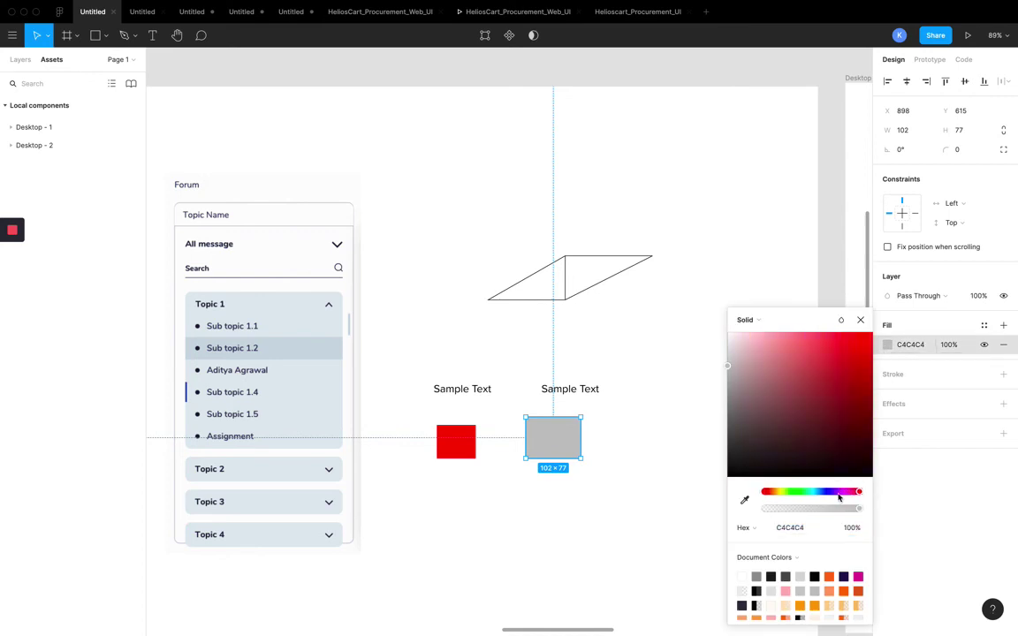
left_click(838, 492)
left_click_drag(834, 379, 839, 346)
left_click(637, 442)
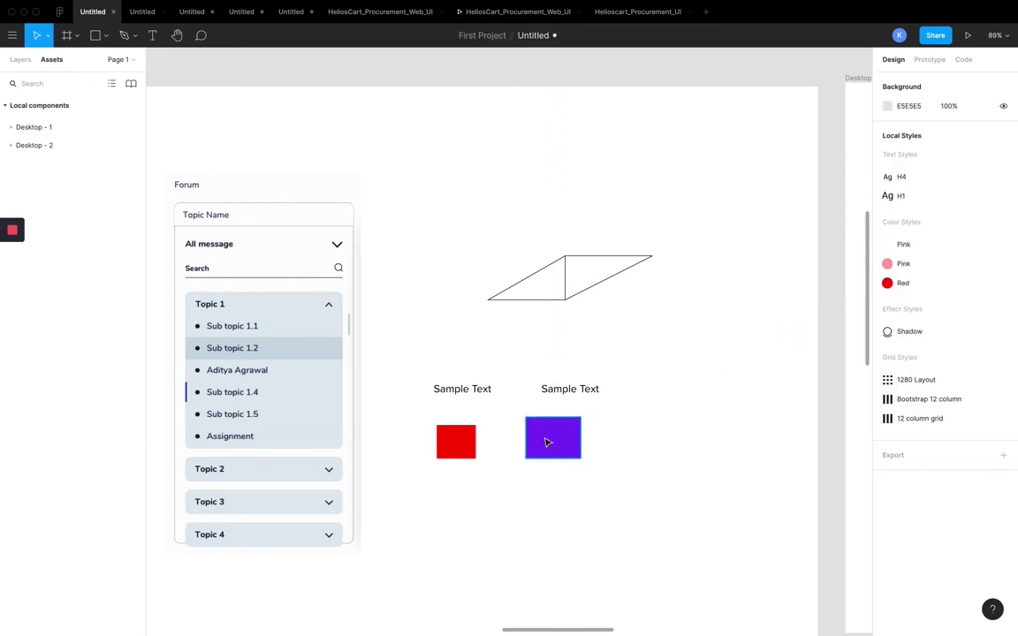
Step: Save the new rectangle's fill as a colour style named Purple
left_click(547, 442)
left_click(984, 325)
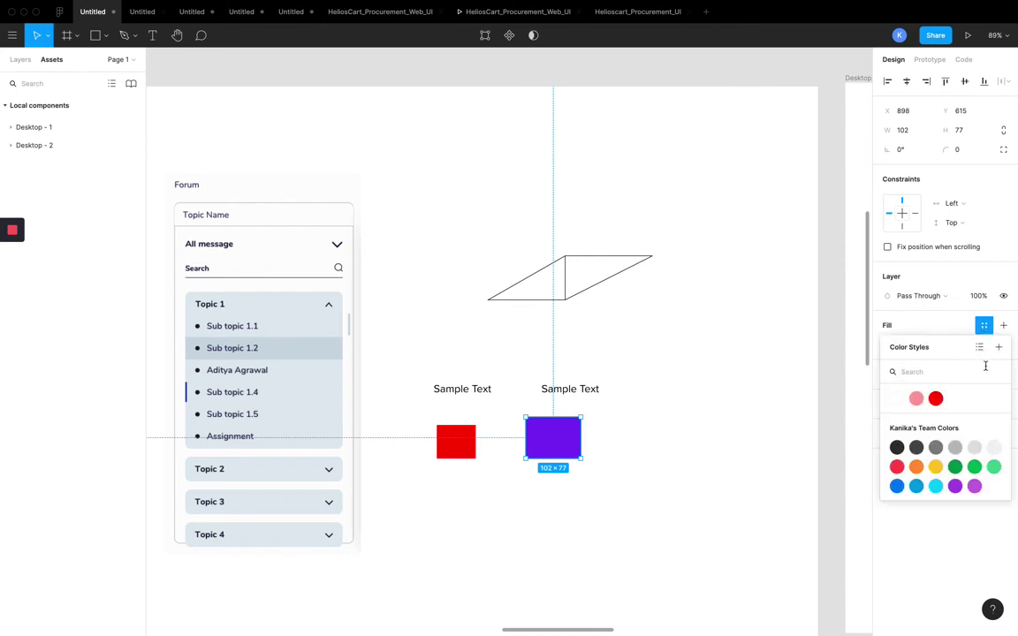
left_click(999, 348)
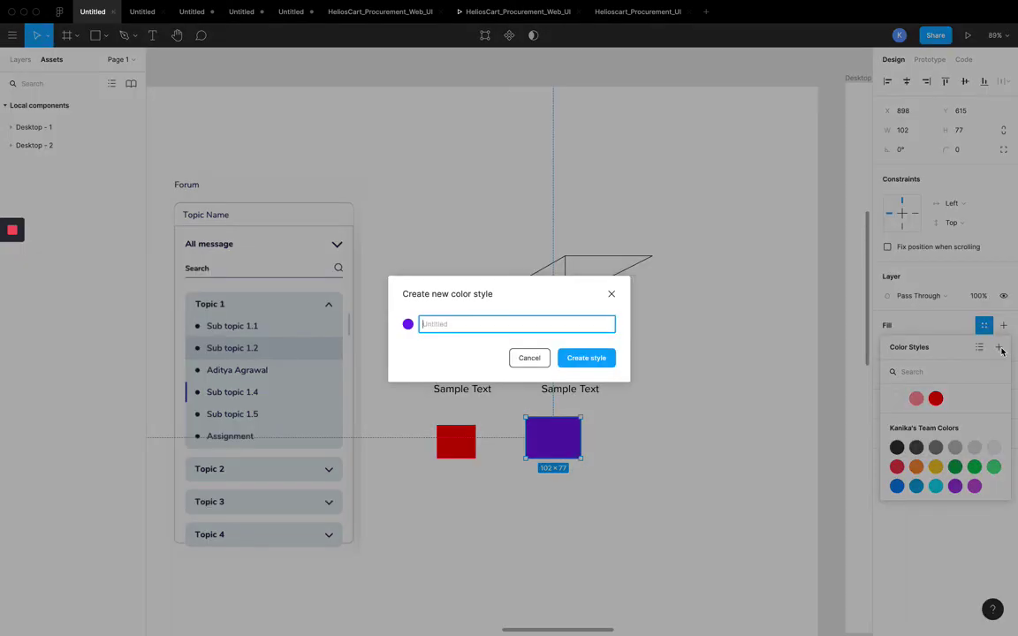
type("Plrple")
key("Return")
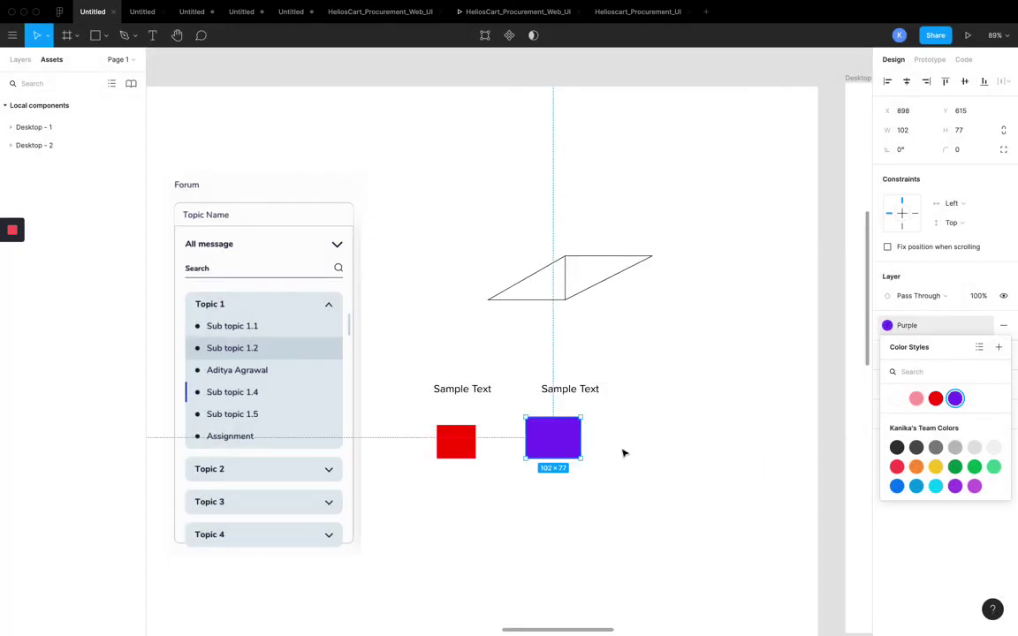
left_click(623, 453)
Step: Show the layer list and paste an instance of the Sample Text component below the red rectangle at X 721, Y 789
left_click(477, 389)
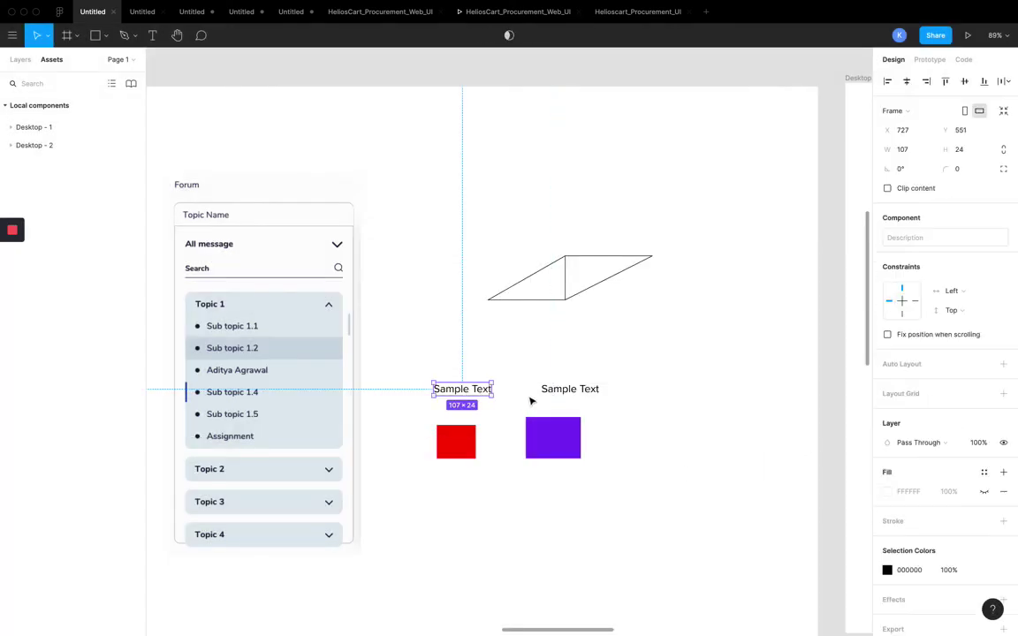
left_click(580, 391)
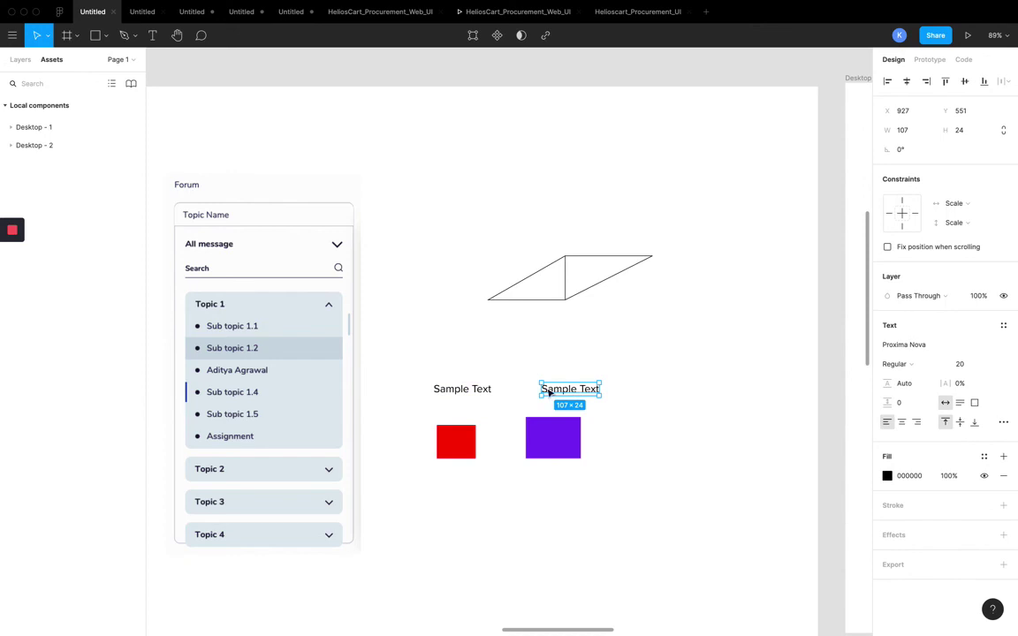
left_click(19, 59)
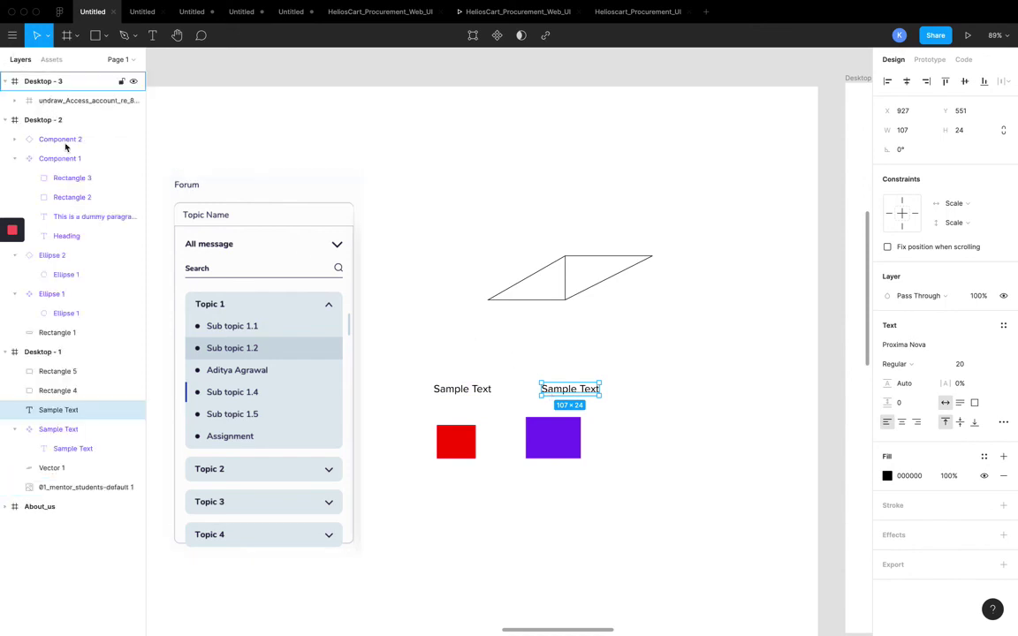
left_click(476, 397)
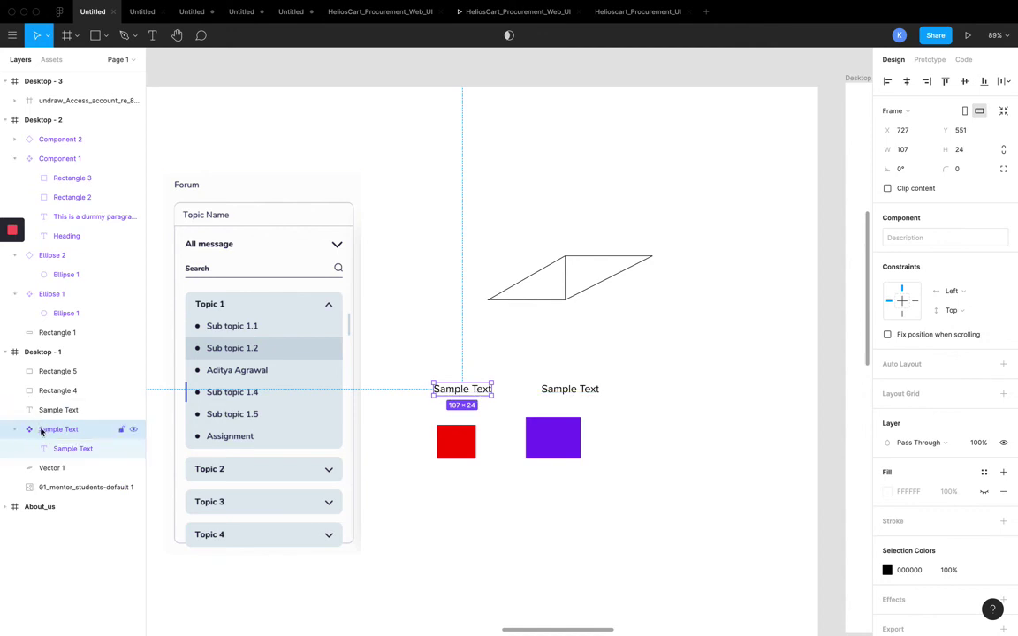
key("ctrl+v")
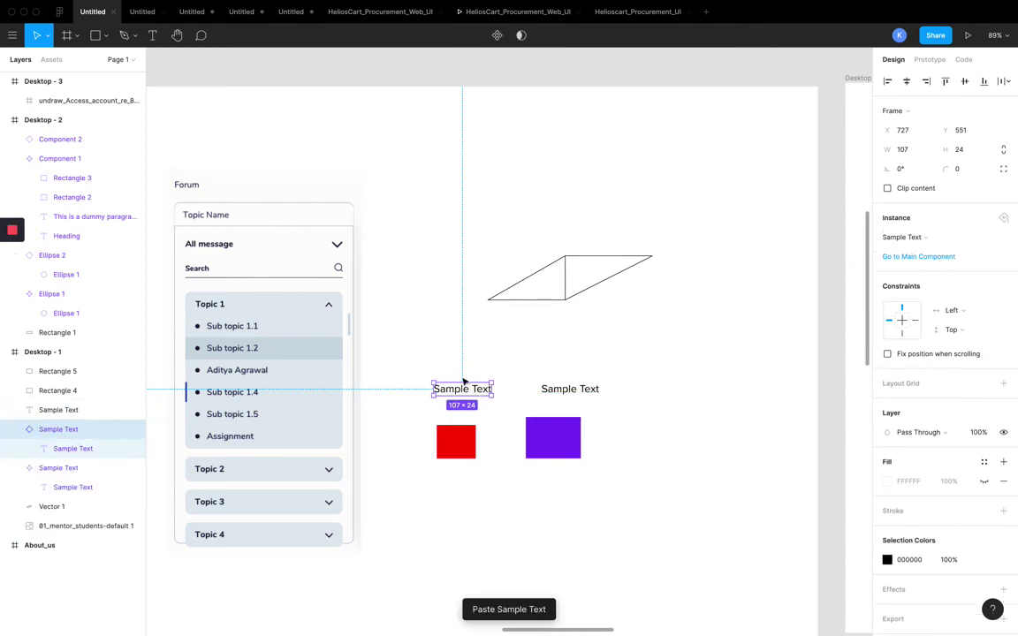
left_click_drag(473, 390, 472, 520)
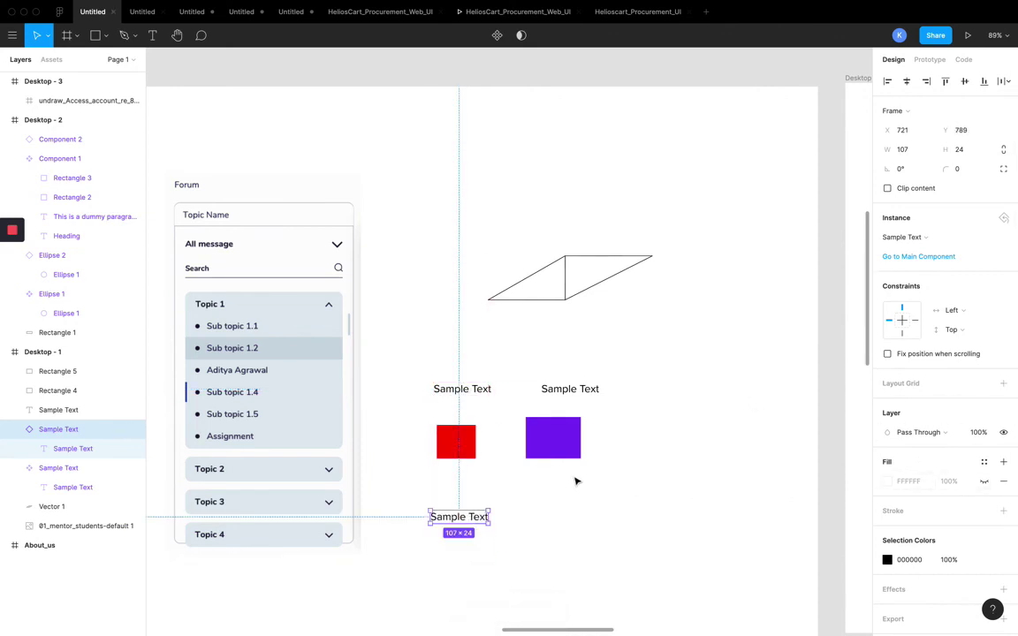
Step: Try applying the Purple colour style to the Sample Text instance's frame fill, and undo it
scroll(578, 480, "down", 3)
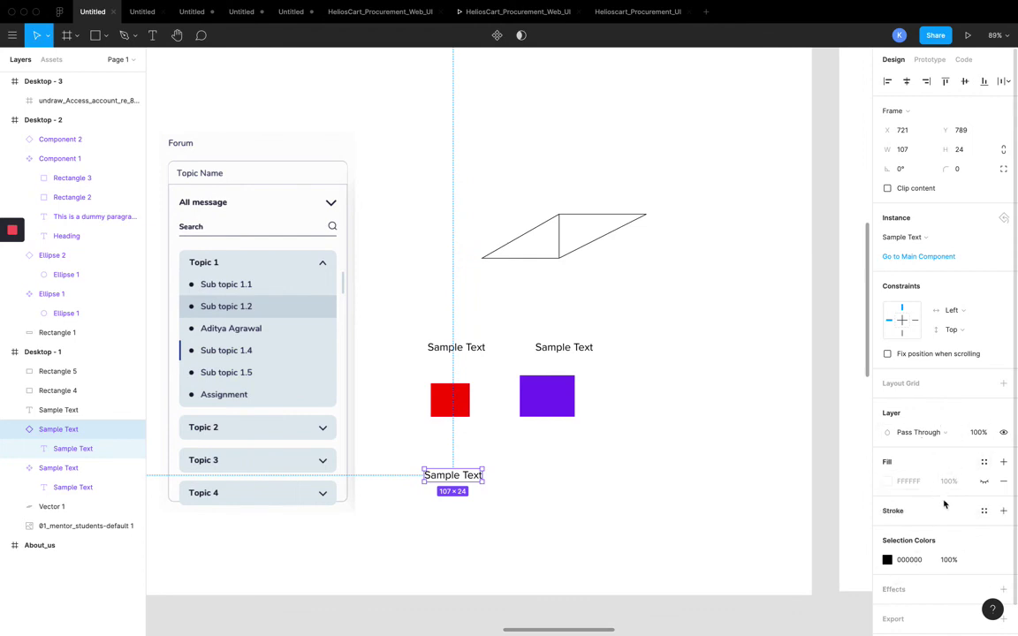
left_click(987, 463)
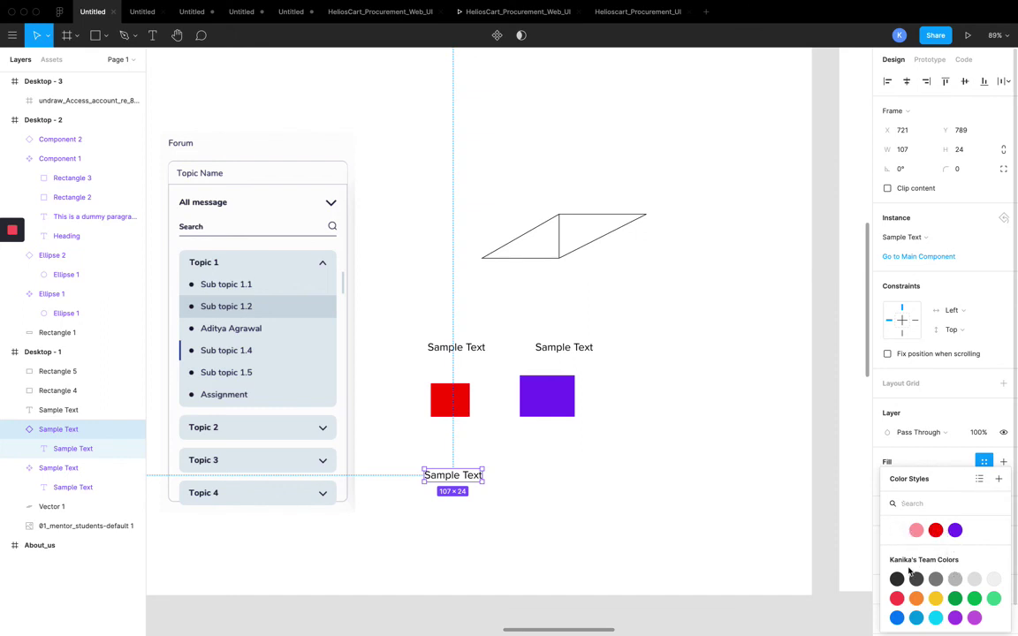
left_click(956, 531)
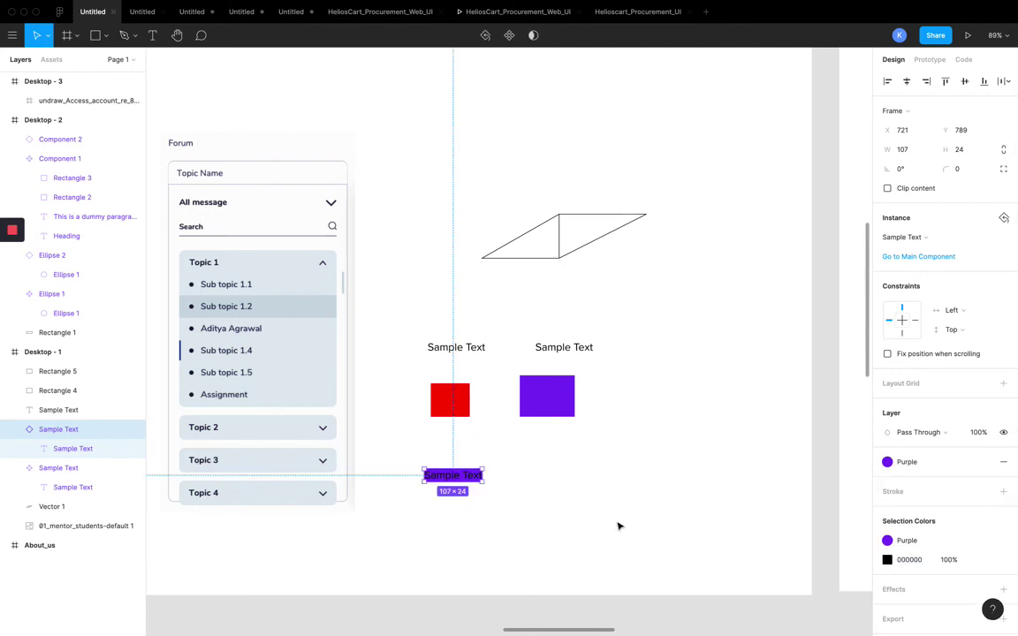
key("ctrl+z")
Step: Select the text layer inside the new instance and examine its type details
double_click(447, 480)
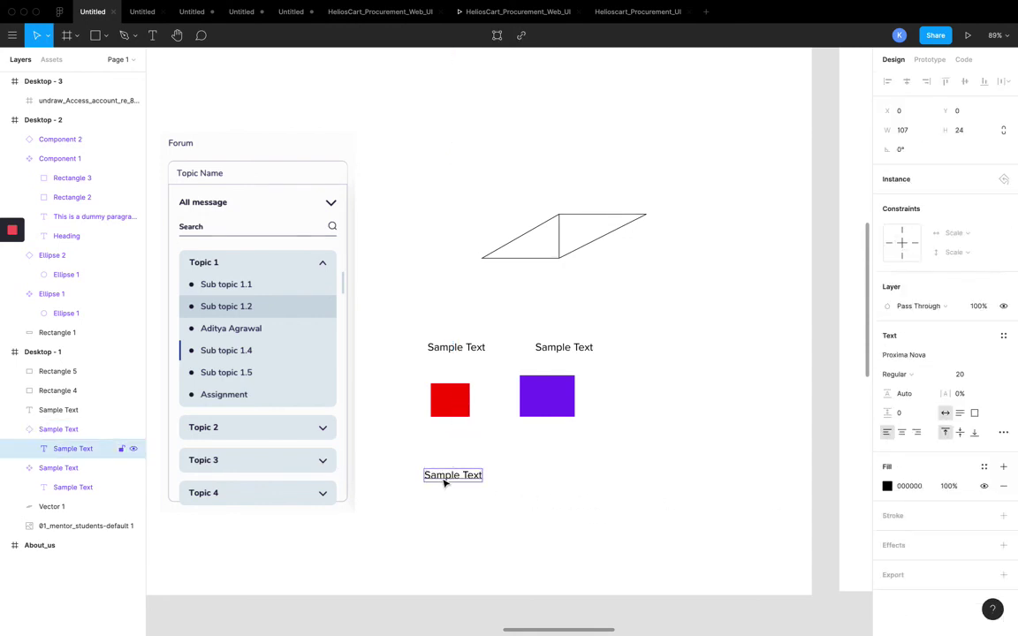
left_click(1004, 432)
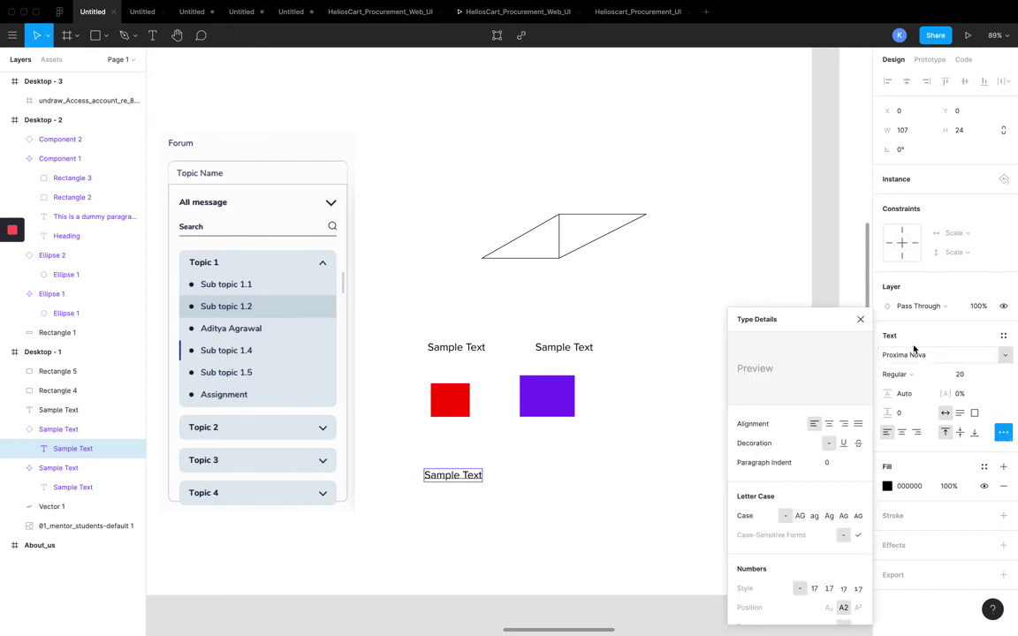
left_click(961, 469)
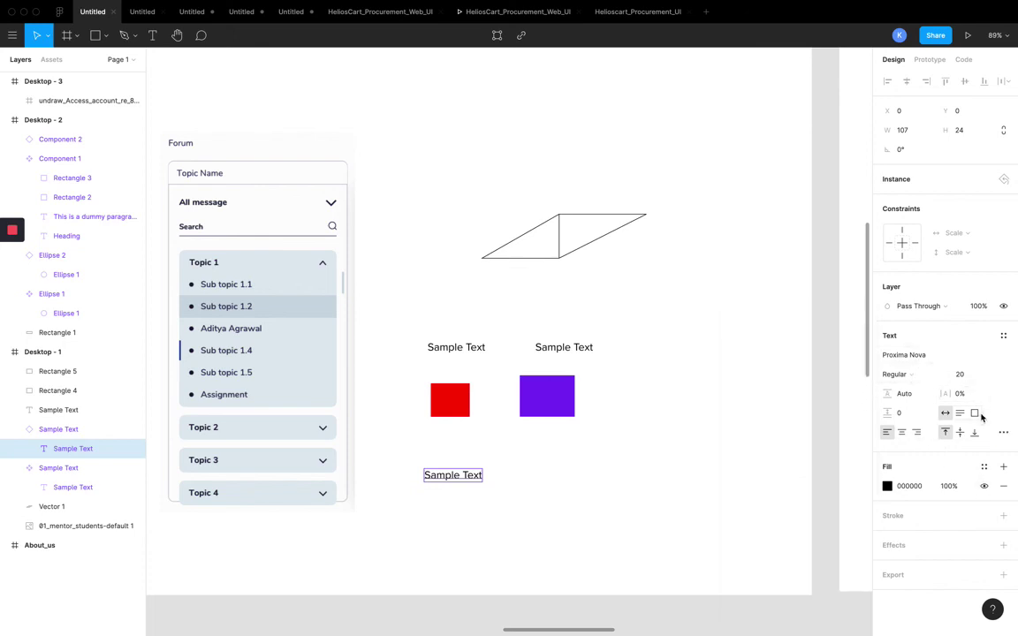
left_click(1004, 432)
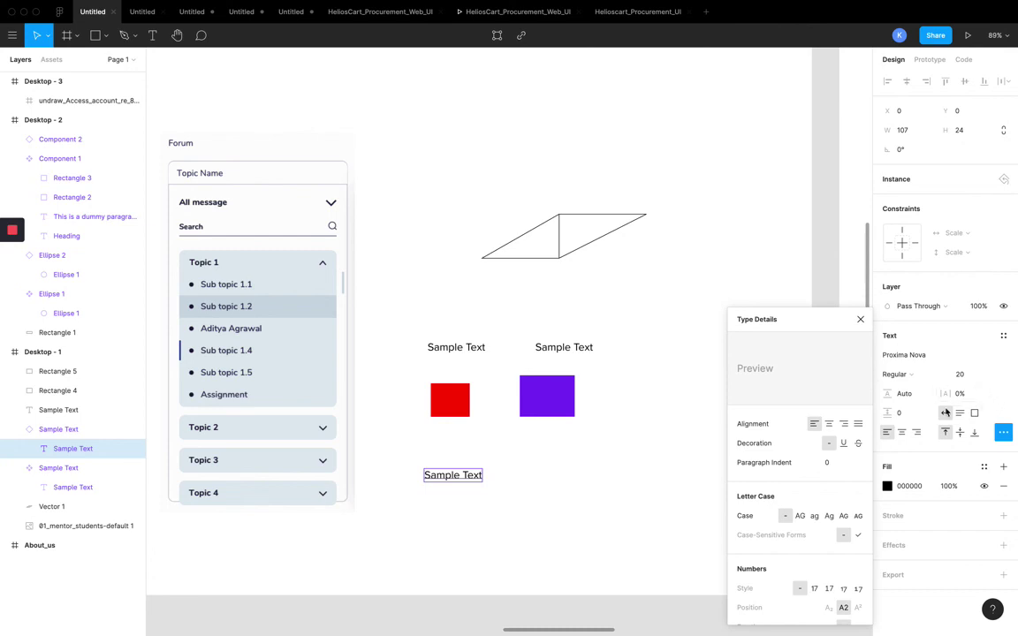
left_click(899, 472)
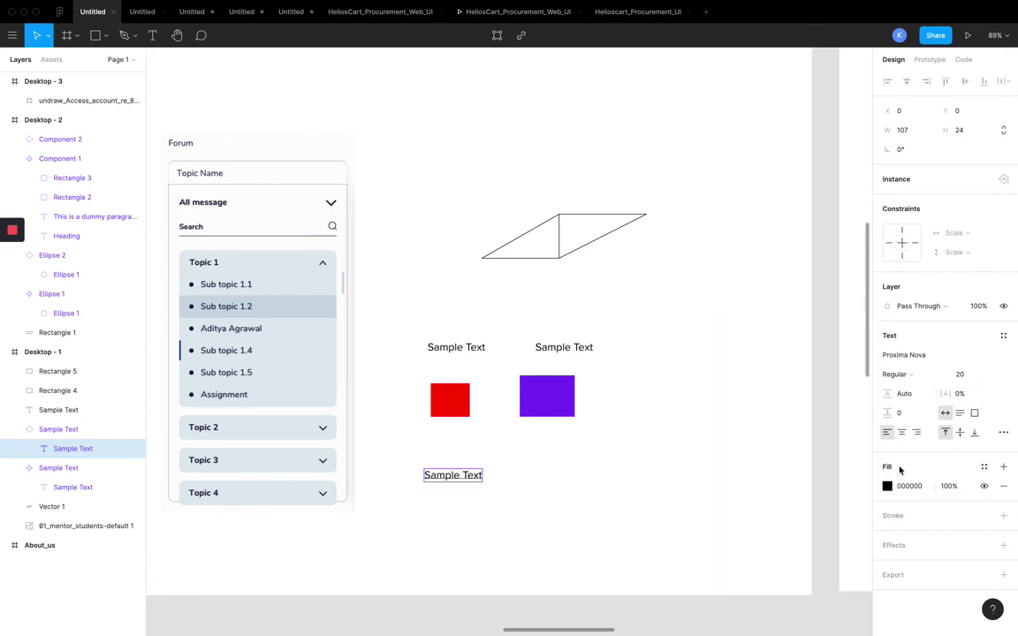
Step: Recolour the instance's text from the local colours, trying Red and settling on Purple (7138EB)
left_click(887, 487)
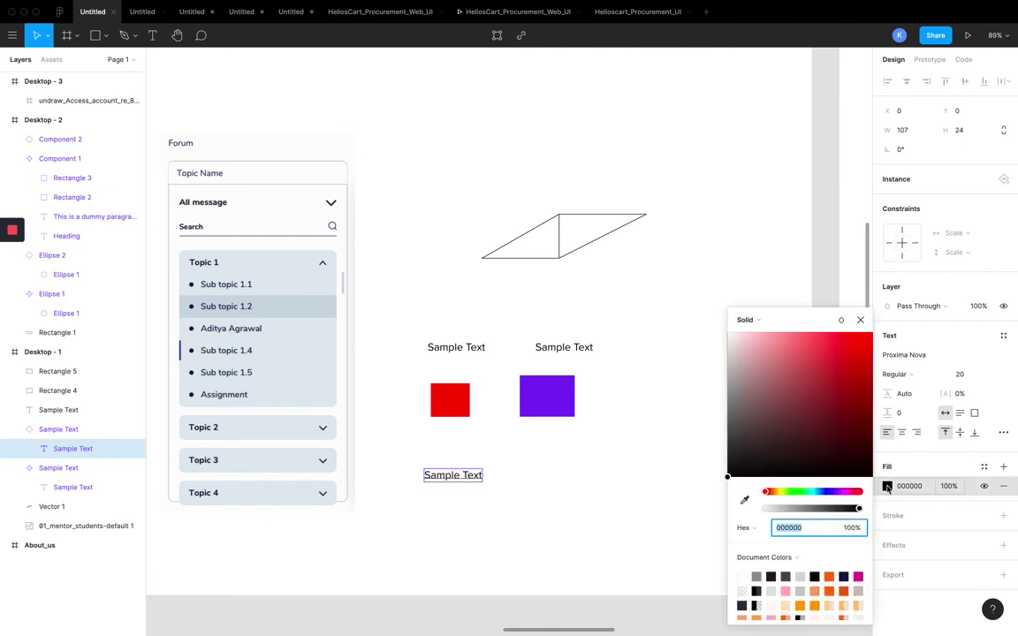
left_click(803, 559)
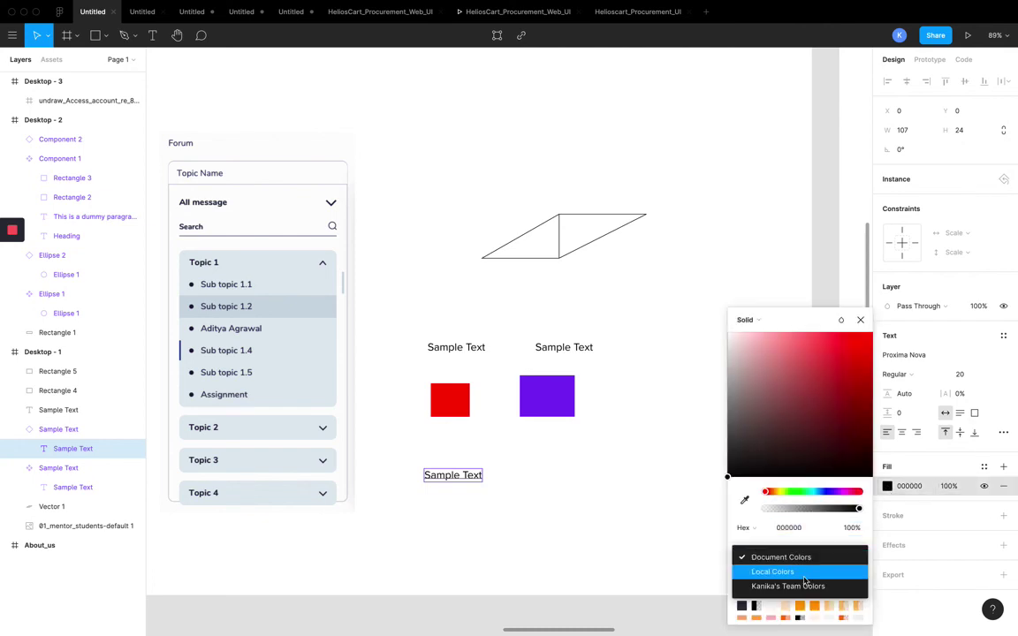
left_click(803, 572)
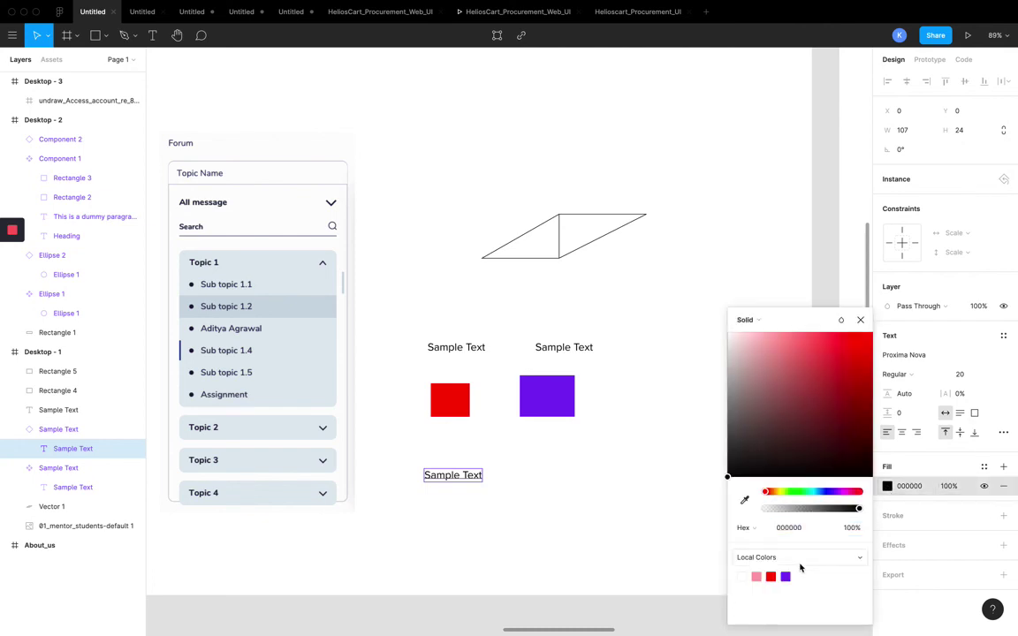
left_click(786, 577)
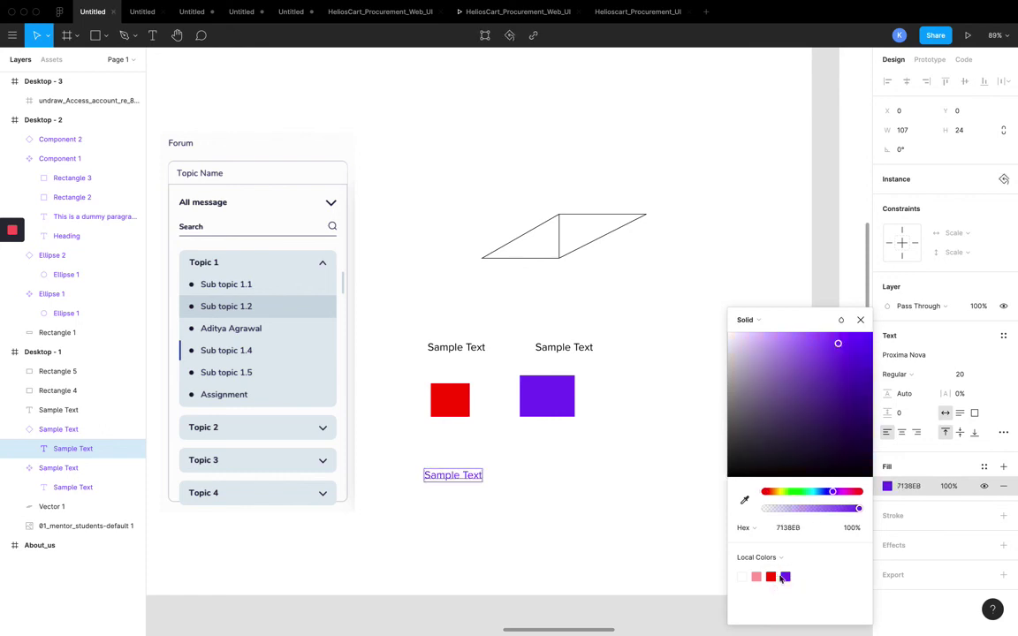
left_click(772, 576)
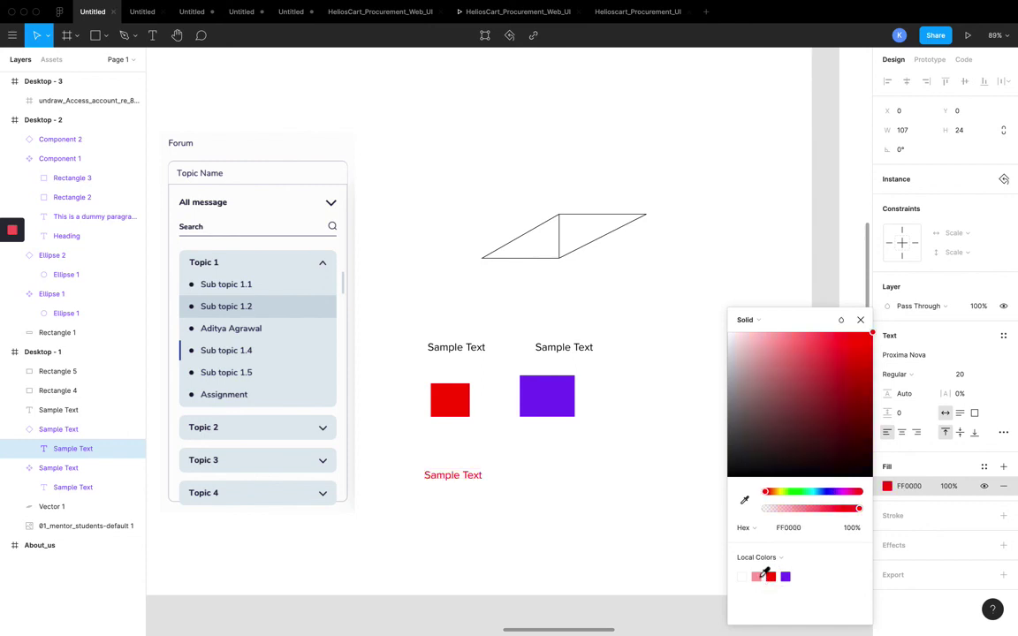
left_click(789, 576)
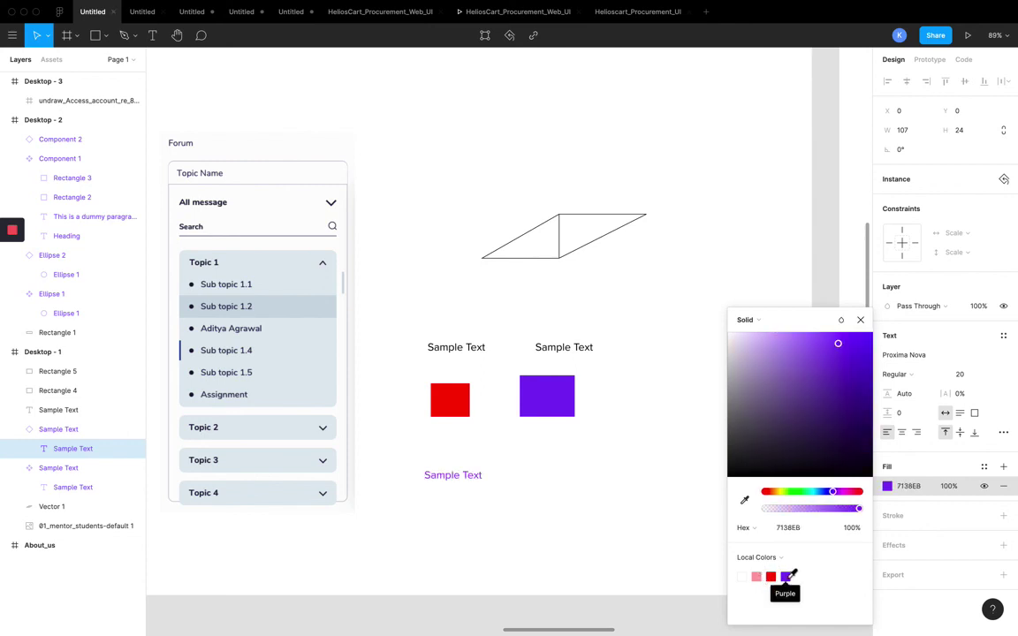
Step: Switch the colour picker's swatches to Document Colors and browse them
left_click(765, 557)
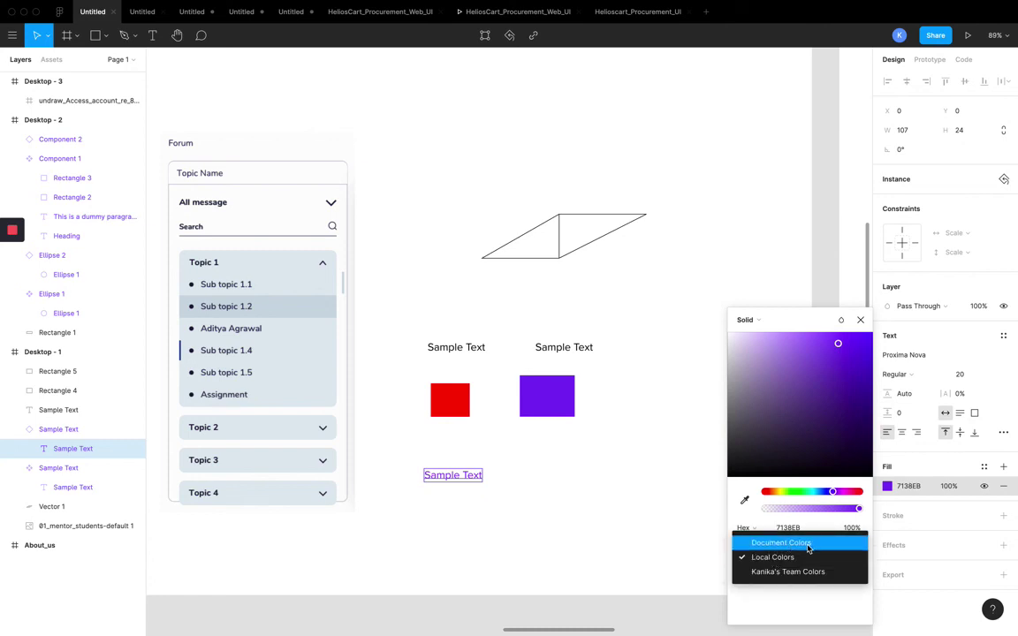
left_click(807, 545)
scroll(808, 598, "up", 3)
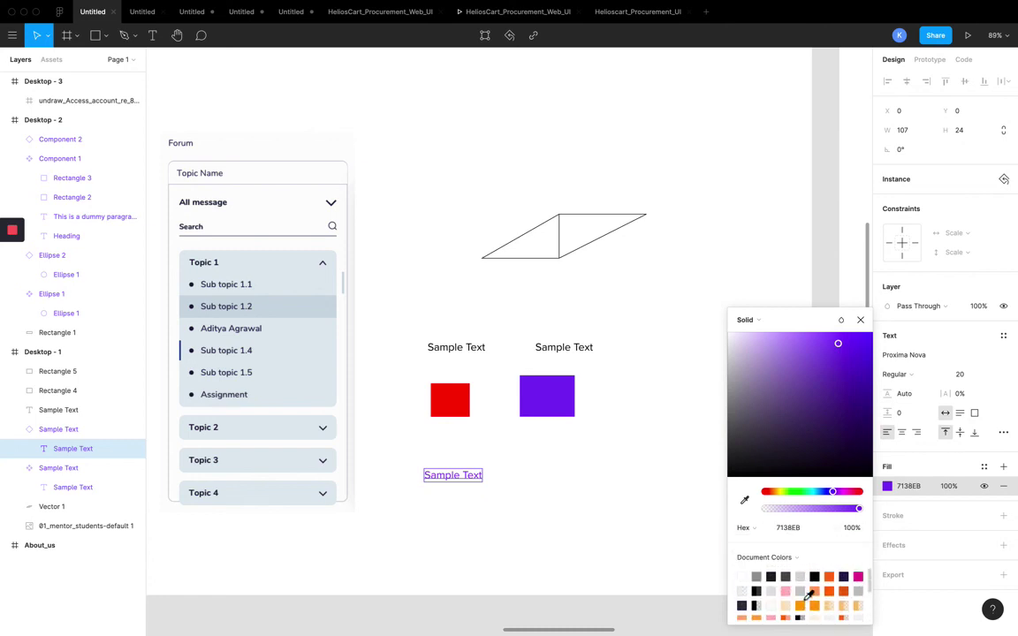
scroll(804, 604, "down", 3)
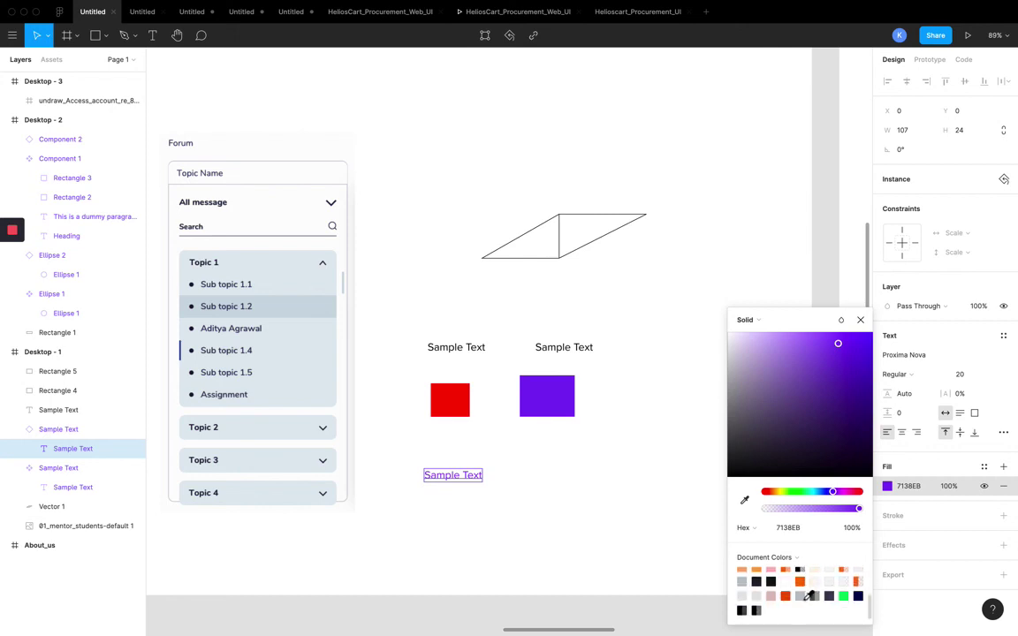
Step: Compare the colour picker's Local Colors and team colour swatches, return to Local Colors, and close the picker by clearing the selection
left_click(771, 557)
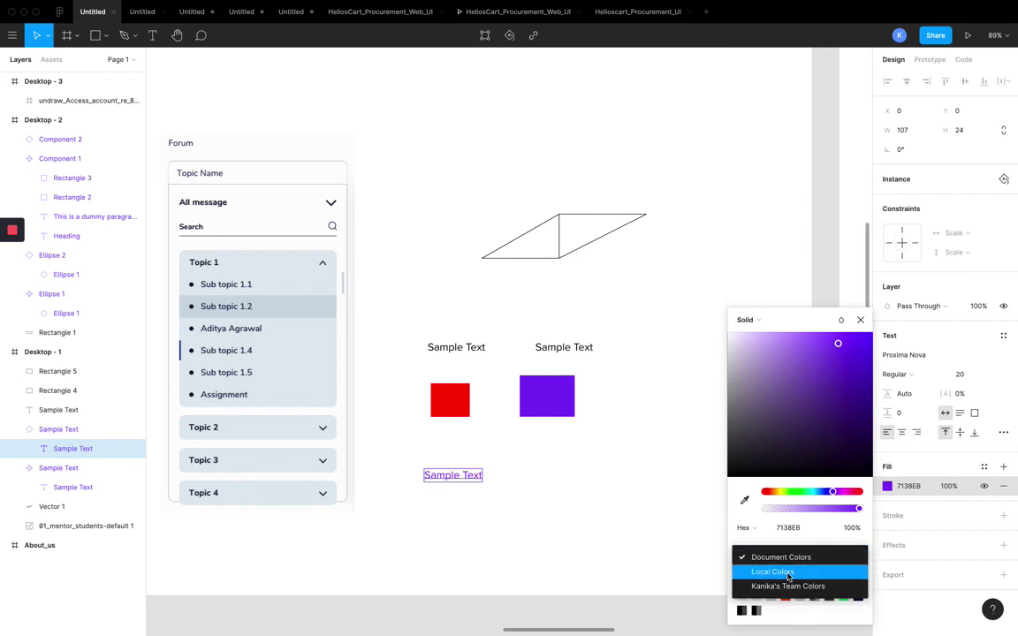
left_click(782, 570)
left_click(781, 558)
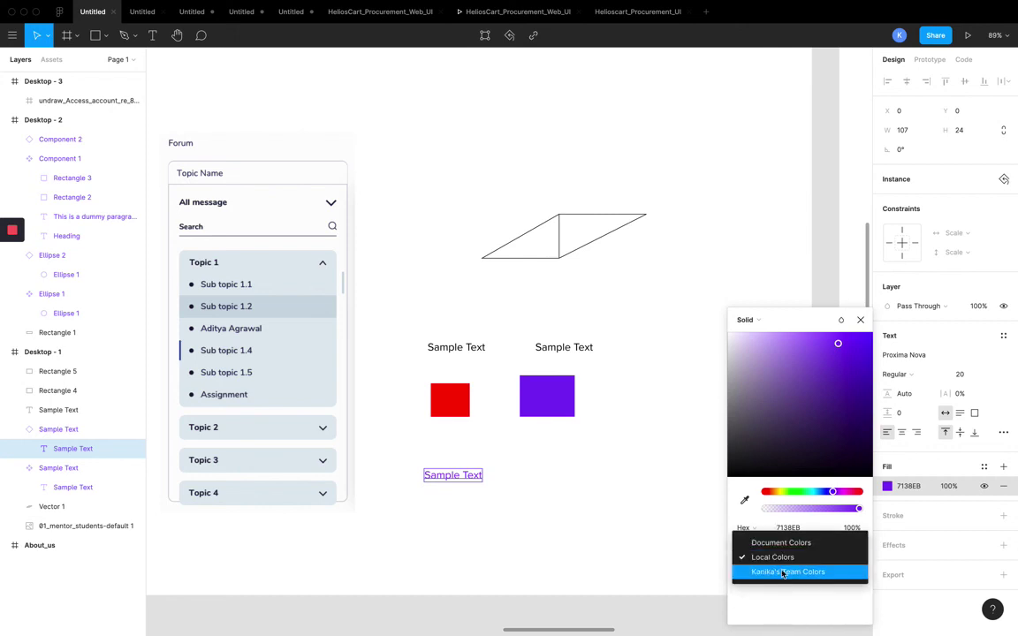
left_click(782, 571)
left_click(771, 557)
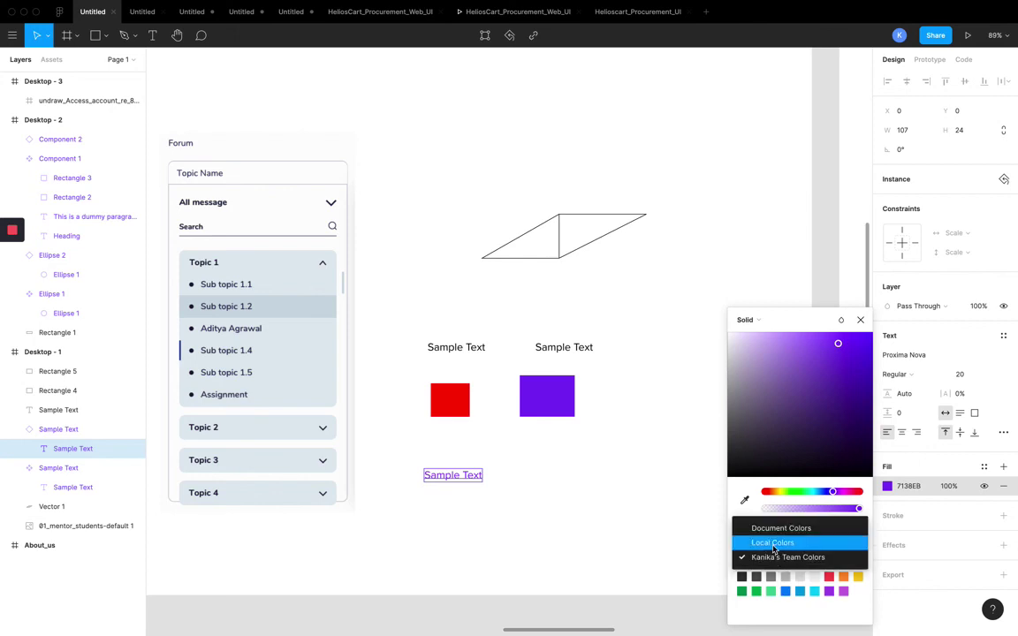
left_click(767, 542)
left_click(629, 551)
Step: Select the purple Sample Text instance below the red rectangle on the Desktop - 1 frame
scroll(666, 520, "right", 1)
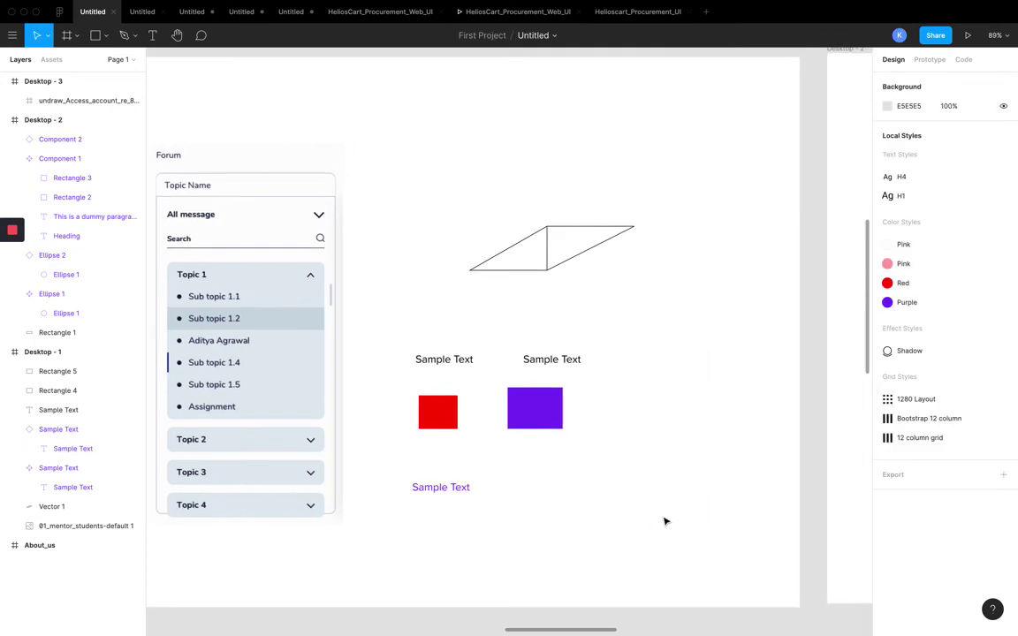
scroll(486, 455, "up", 2)
scroll(486, 456, "down", 5)
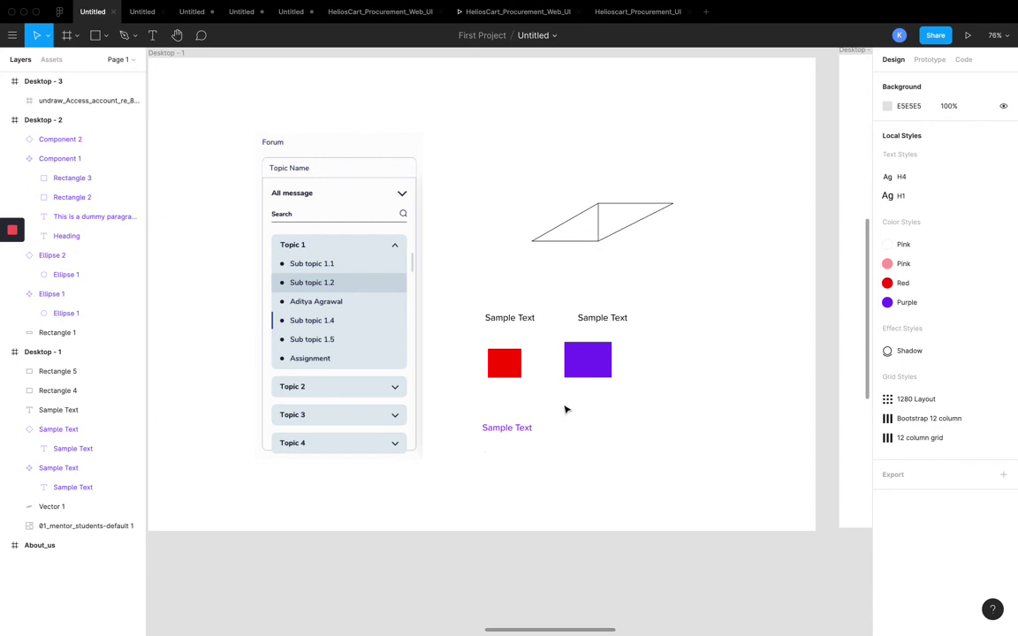
left_click(529, 432)
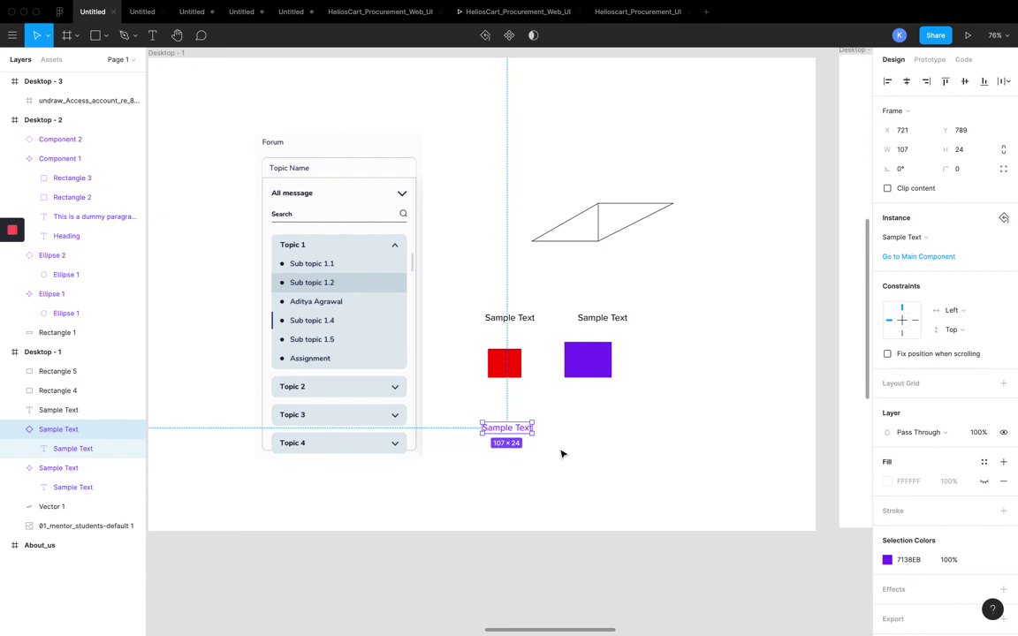
scroll(561, 454, "right", 3)
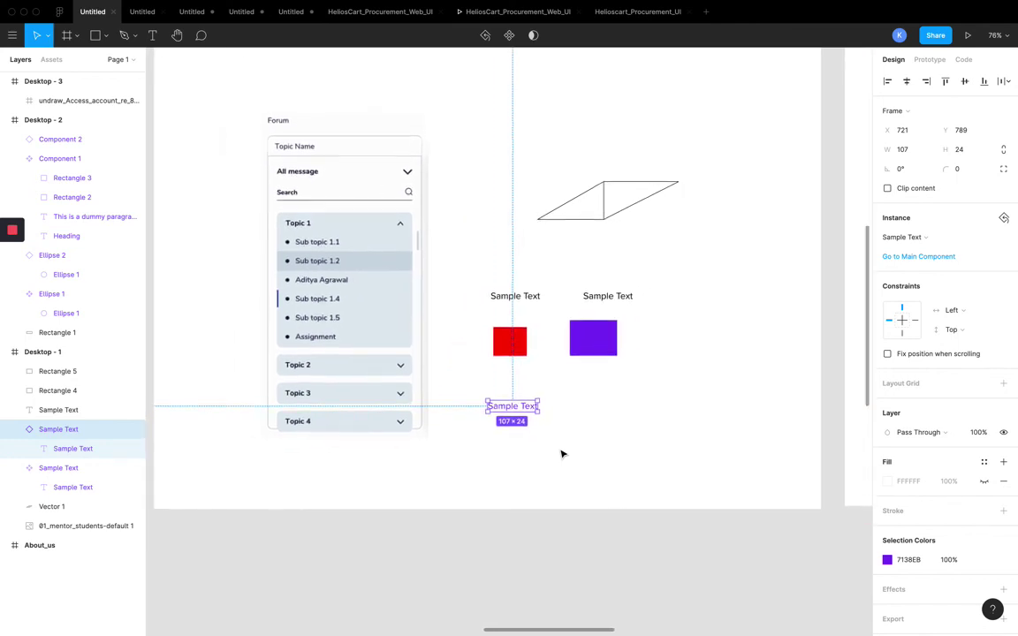
scroll(618, 382, "down", 3)
scroll(619, 383, "left", 2)
scroll(619, 384, "up", 1)
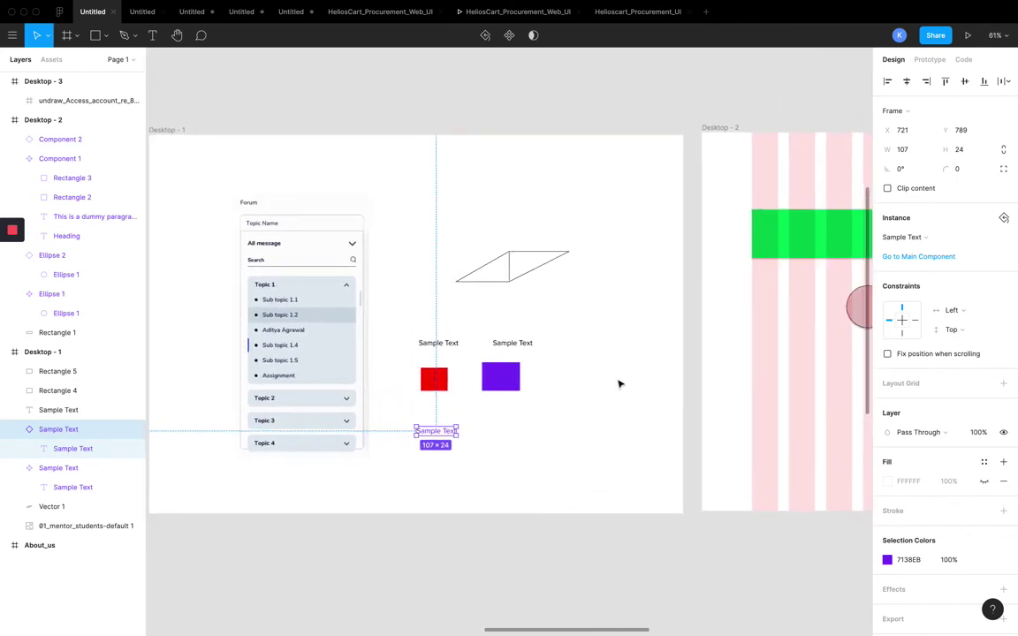
scroll(353, 296, "left", 1)
scroll(352, 296, "up", 1)
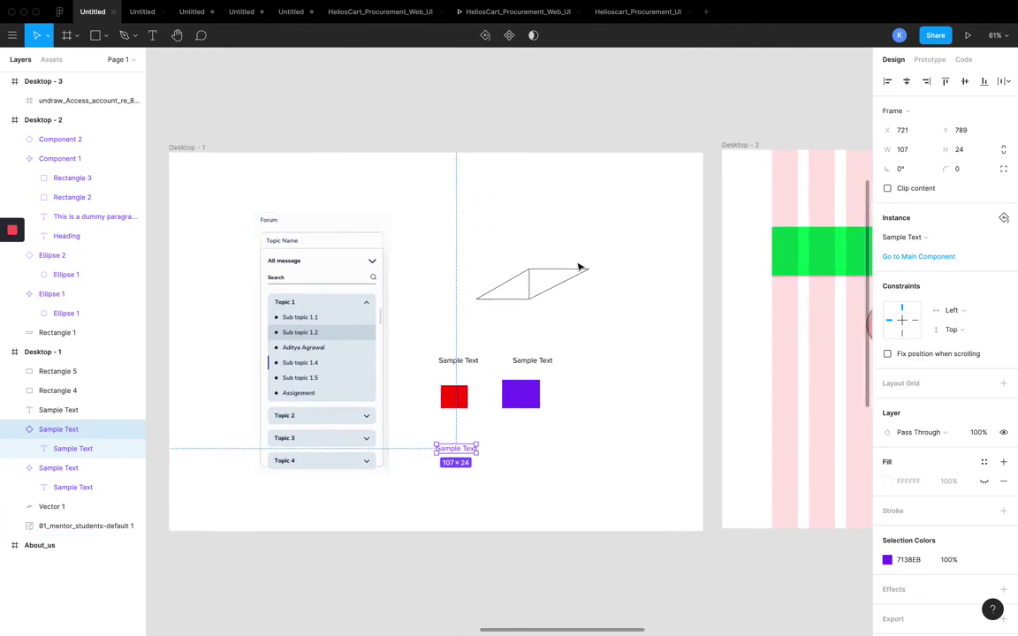
scroll(581, 267, "right", 3)
scroll(579, 267, "down", 1)
scroll(579, 267, "down", 2, "ctrl")
scroll(579, 267, "left", 2)
scroll(580, 267, "down", 1)
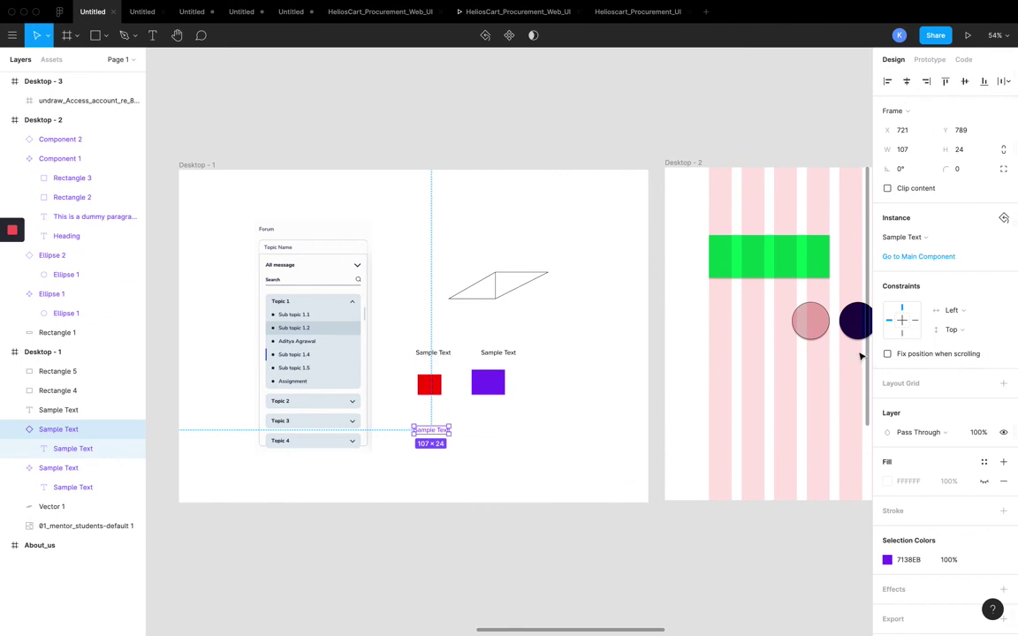
scroll(732, 332, "right", 3)
scroll(732, 333, "up", 1)
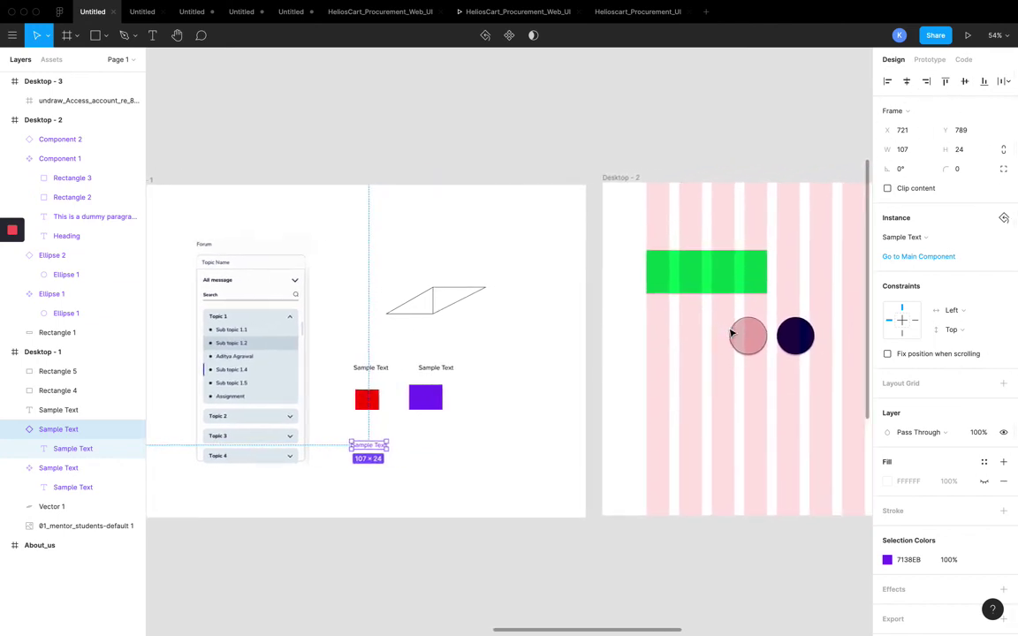
scroll(732, 334, "right", 2)
scroll(732, 334, "left", 4)
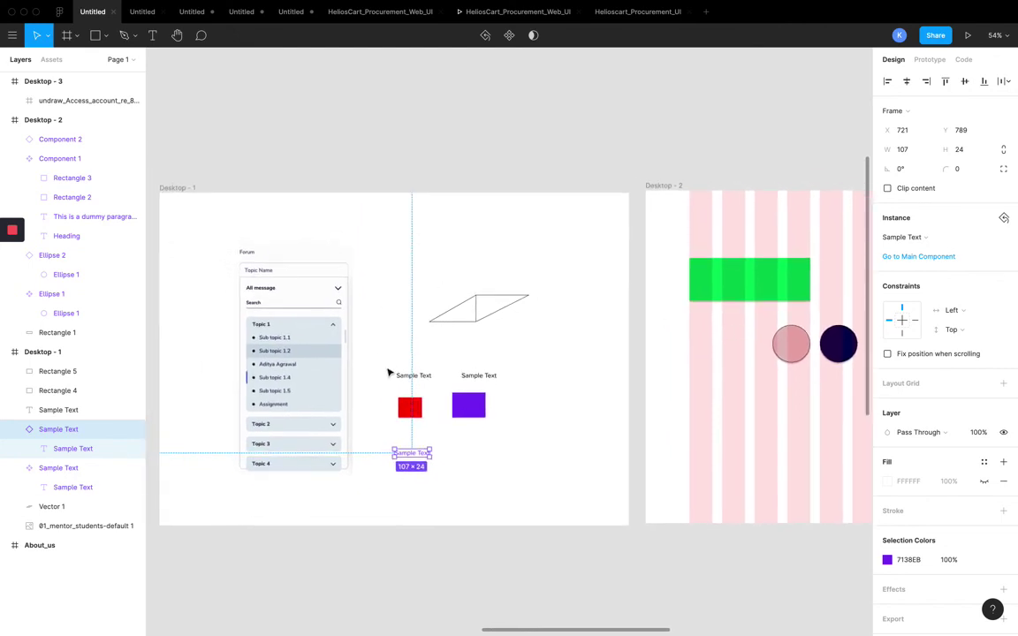
scroll(390, 369, "left", 4)
scroll(390, 370, "down", 2)
scroll(520, 245, "up", 5)
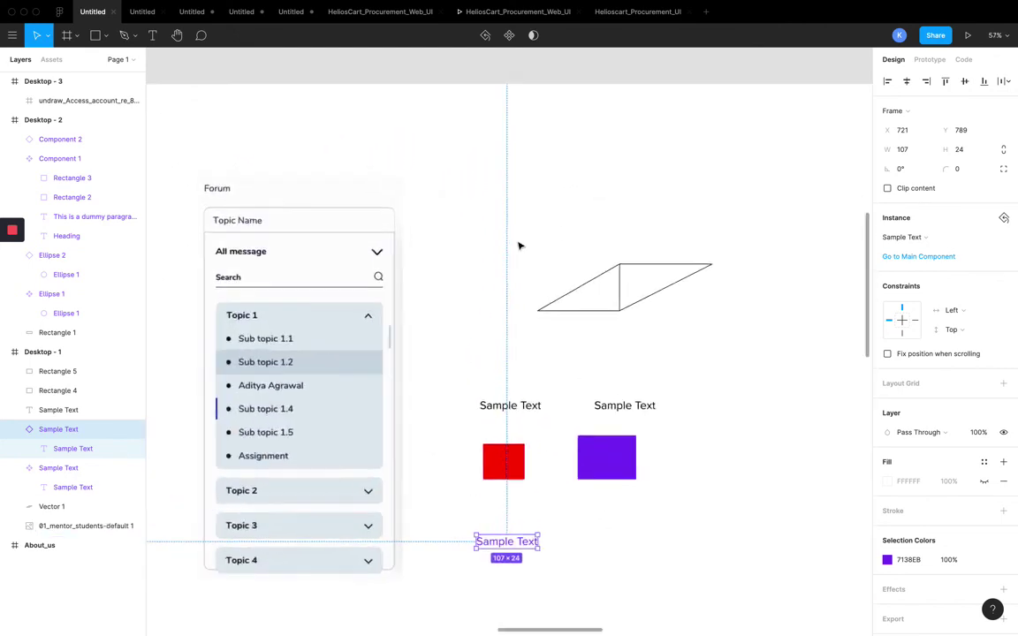
scroll(521, 246, "down", 2)
scroll(521, 246, "down", 1)
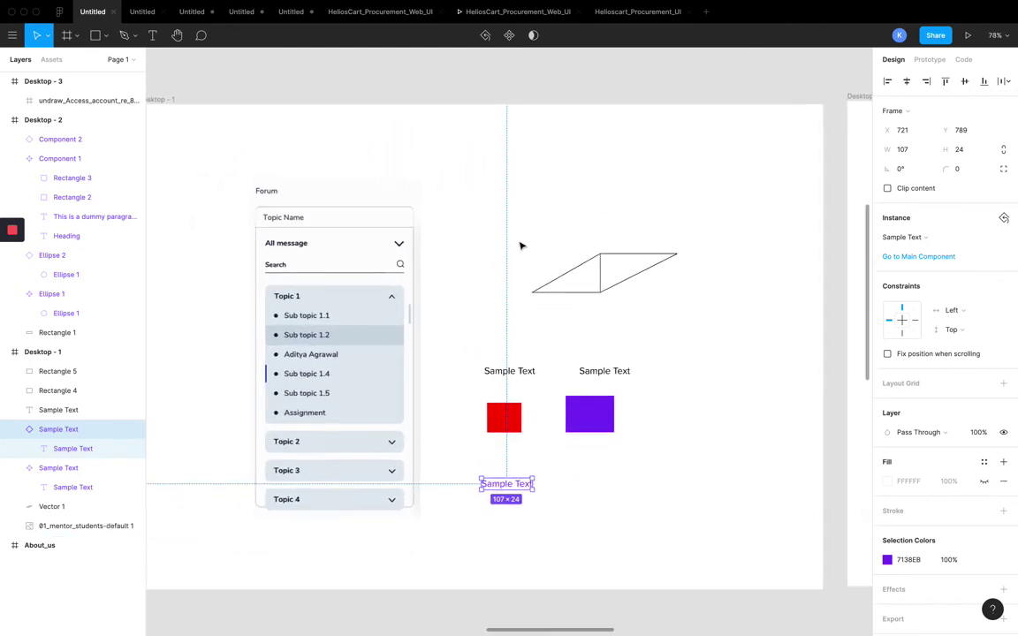
scroll(525, 386, "down", 2)
scroll(525, 386, "left", 2)
scroll(524, 389, "up", 1)
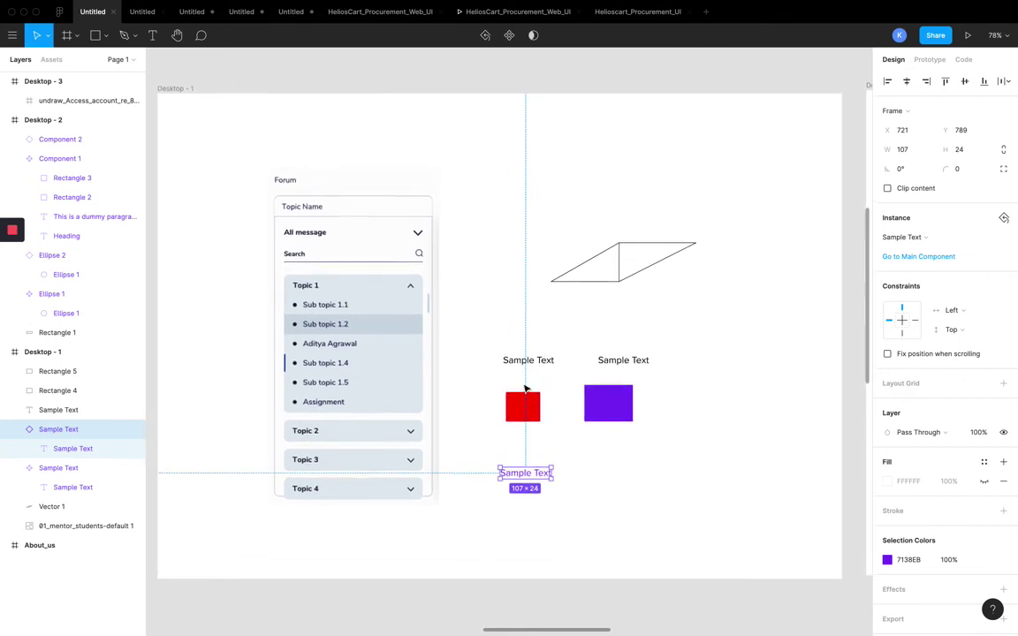
scroll(524, 389, "right", 1)
scroll(525, 389, "down", 1)
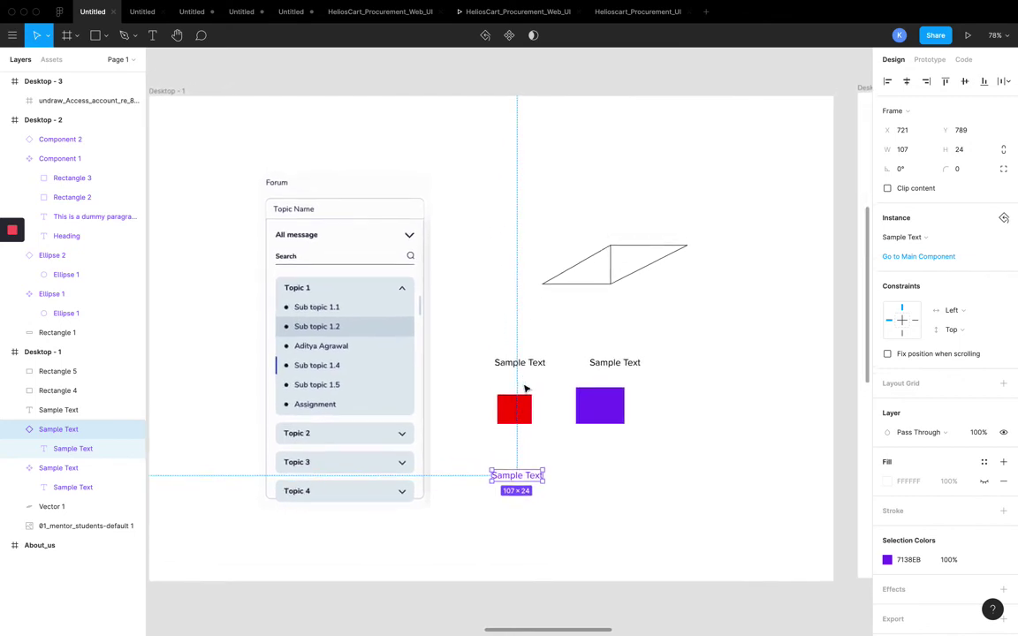